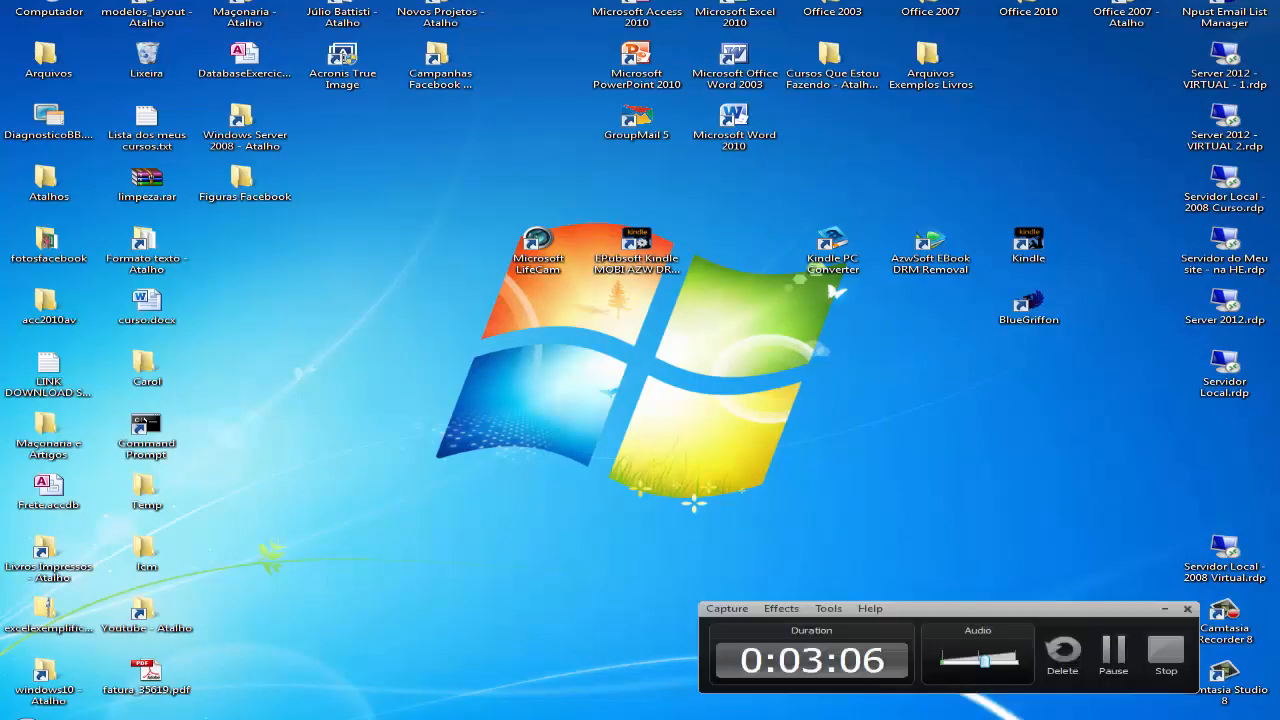
Dismiss the security warning and create a new query in Design view based on the Pedidos table.
click(1232, 673)
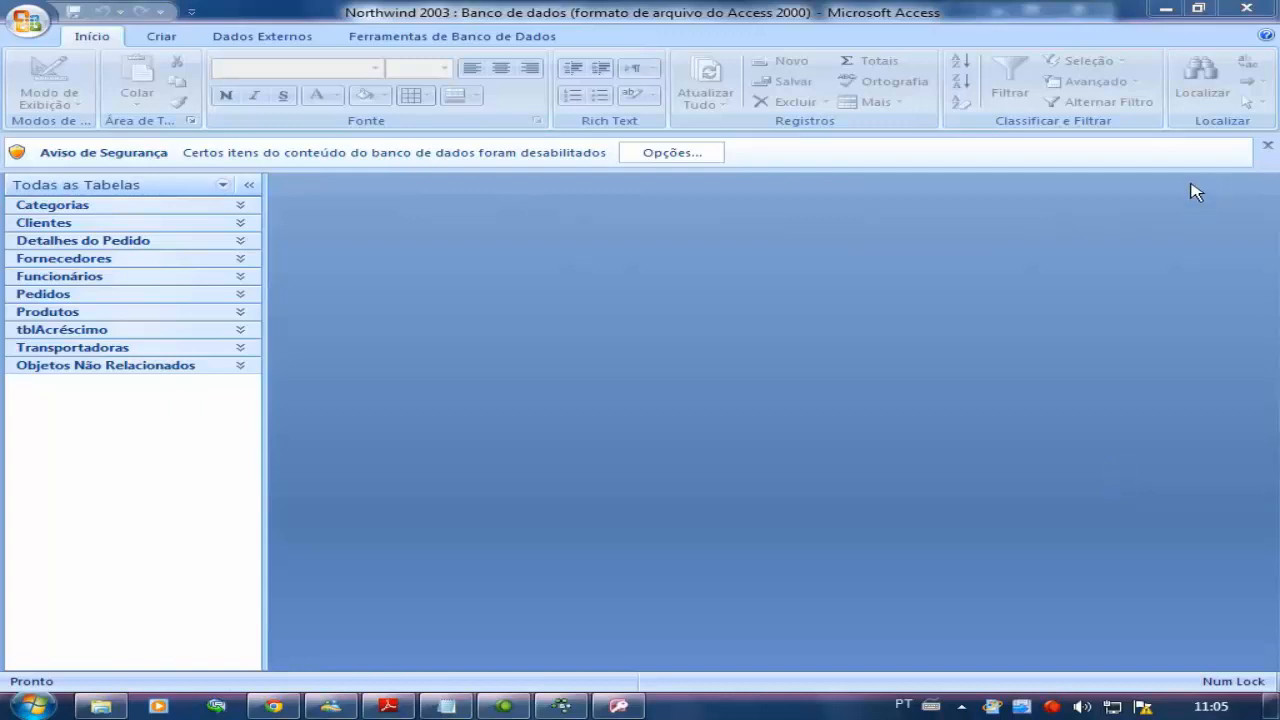
click(1268, 146)
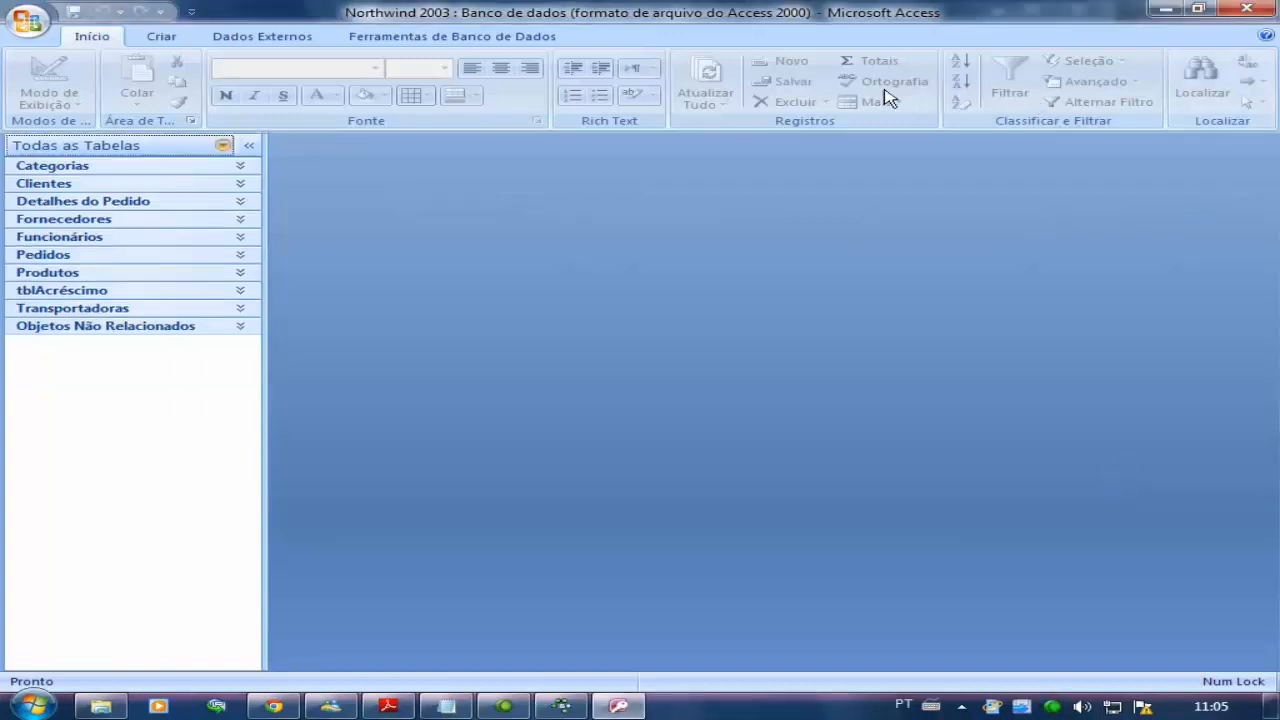
click(158, 36)
click(1182, 85)
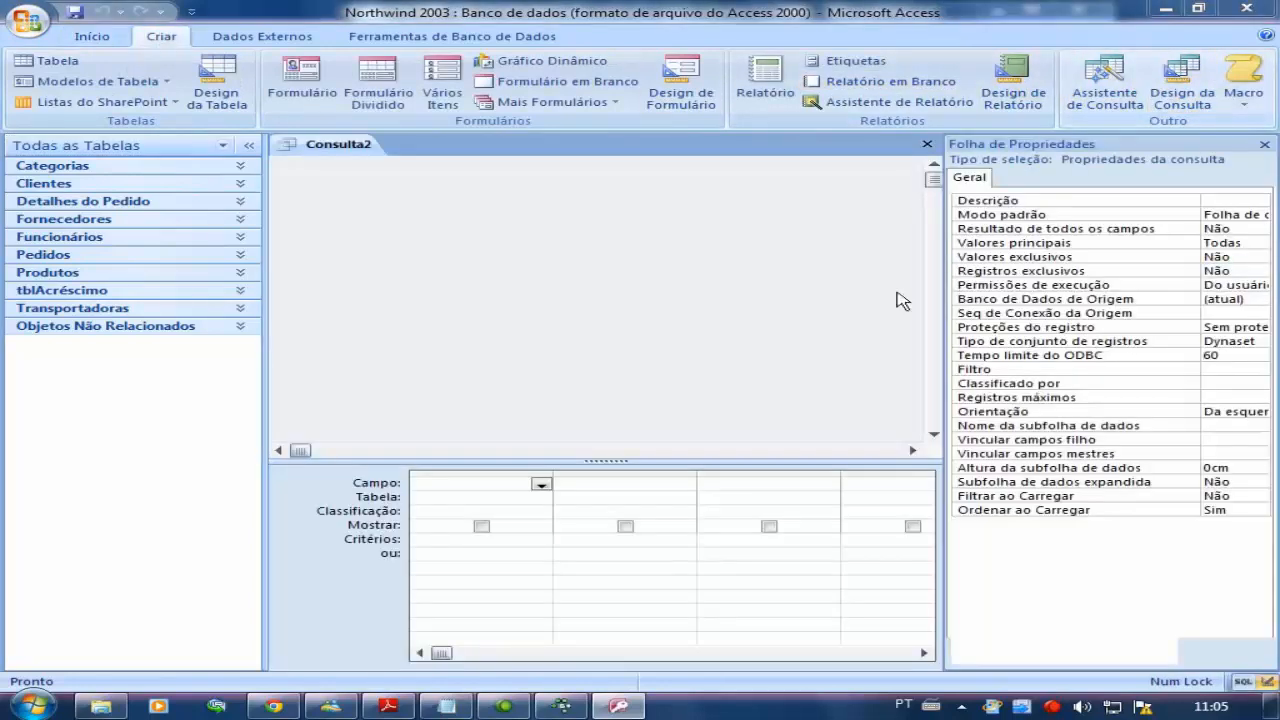
drag(714, 414, 912, 238)
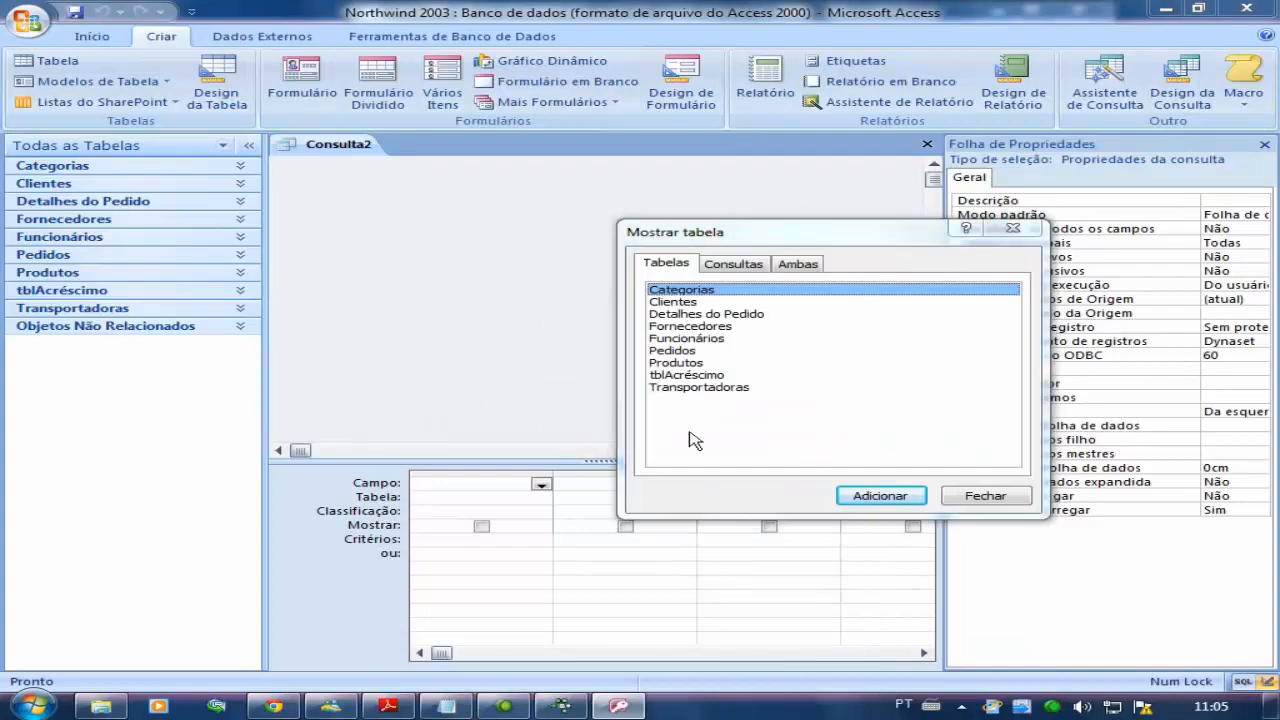
double_click(706, 352)
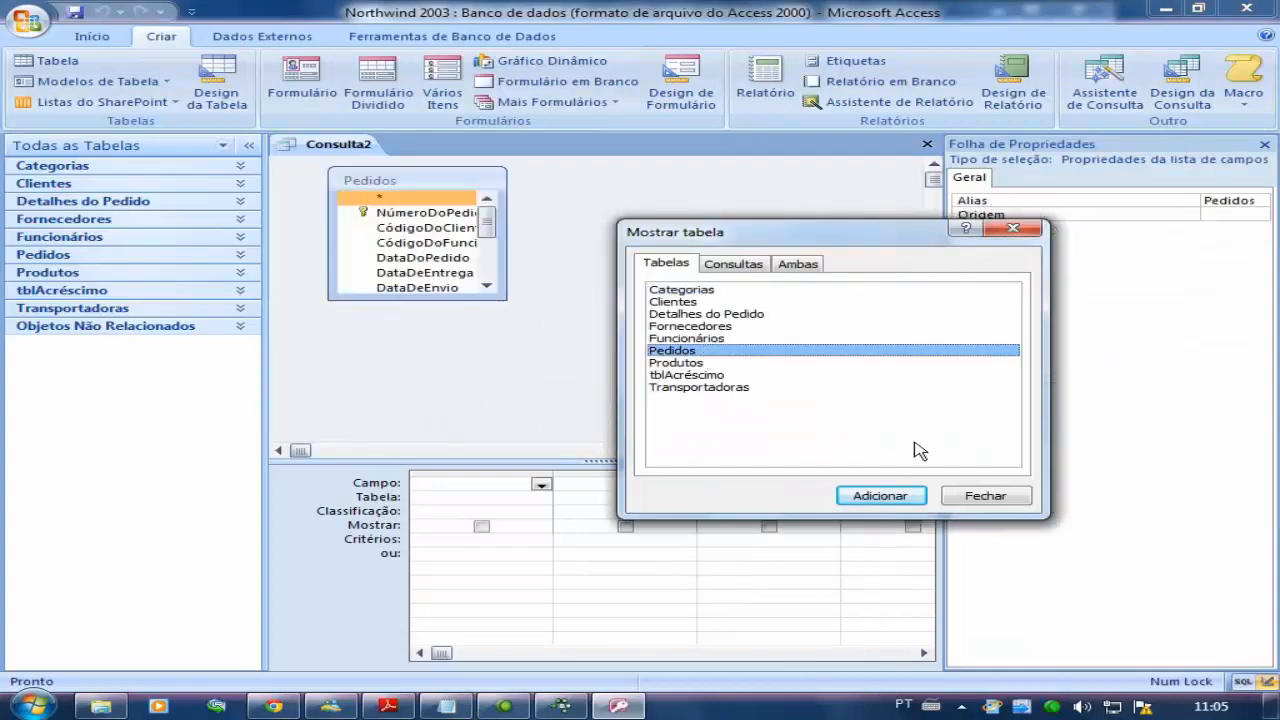
click(968, 497)
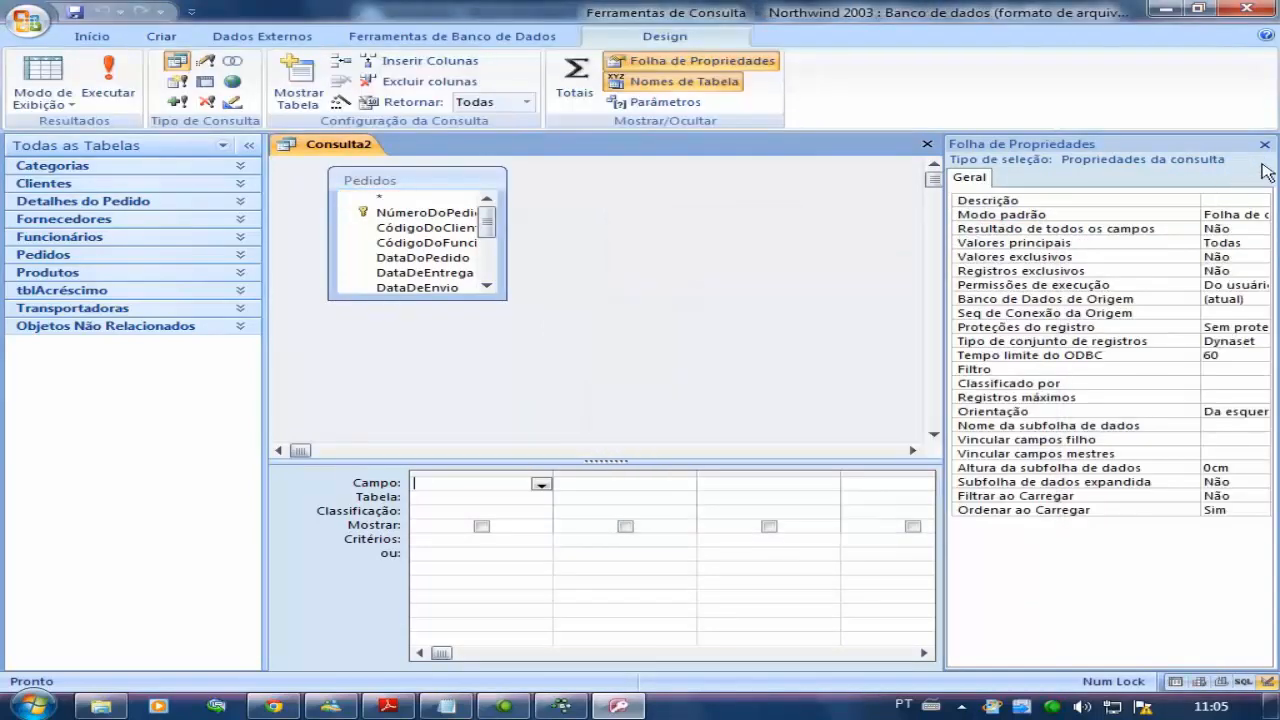
Hide the property sheet and add NúmeroDoPedido, PaísDeDestino, CidadeDeDestino and Frete from the enlarged Pedidos list to the query grid.
click(1265, 144)
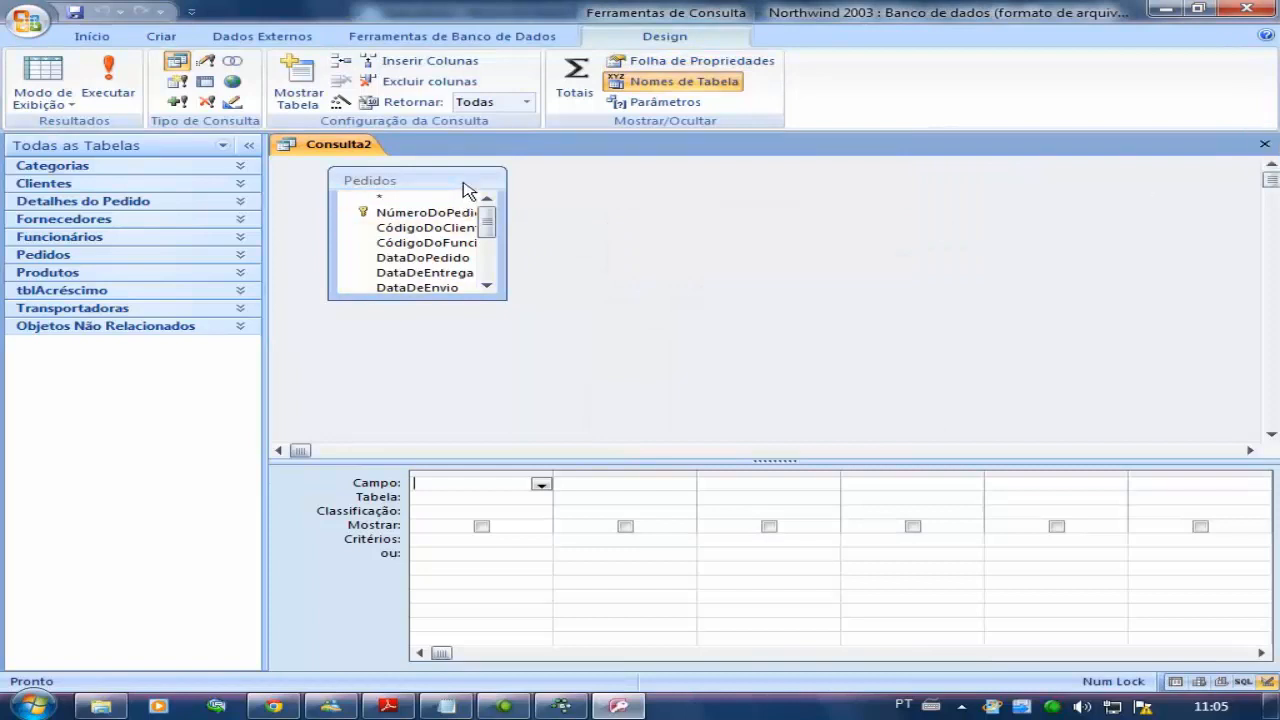
drag(505, 298, 616, 357)
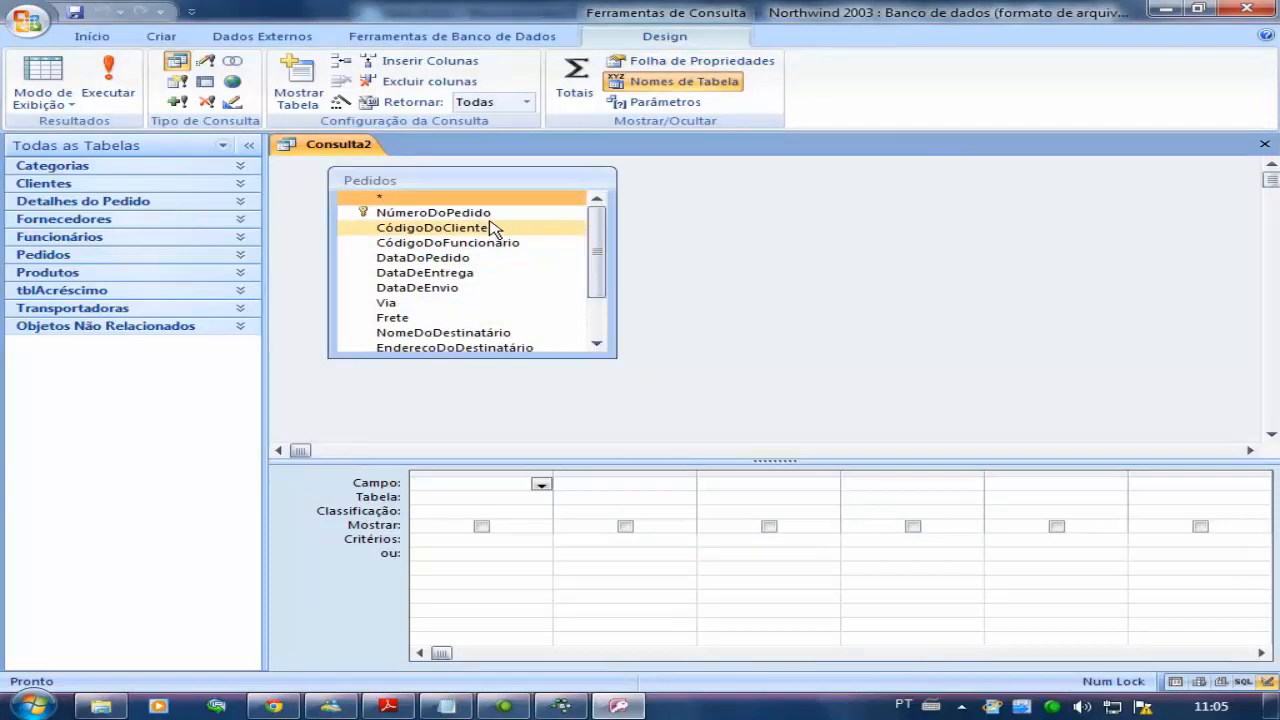
double_click(495, 214)
drag(594, 251, 605, 311)
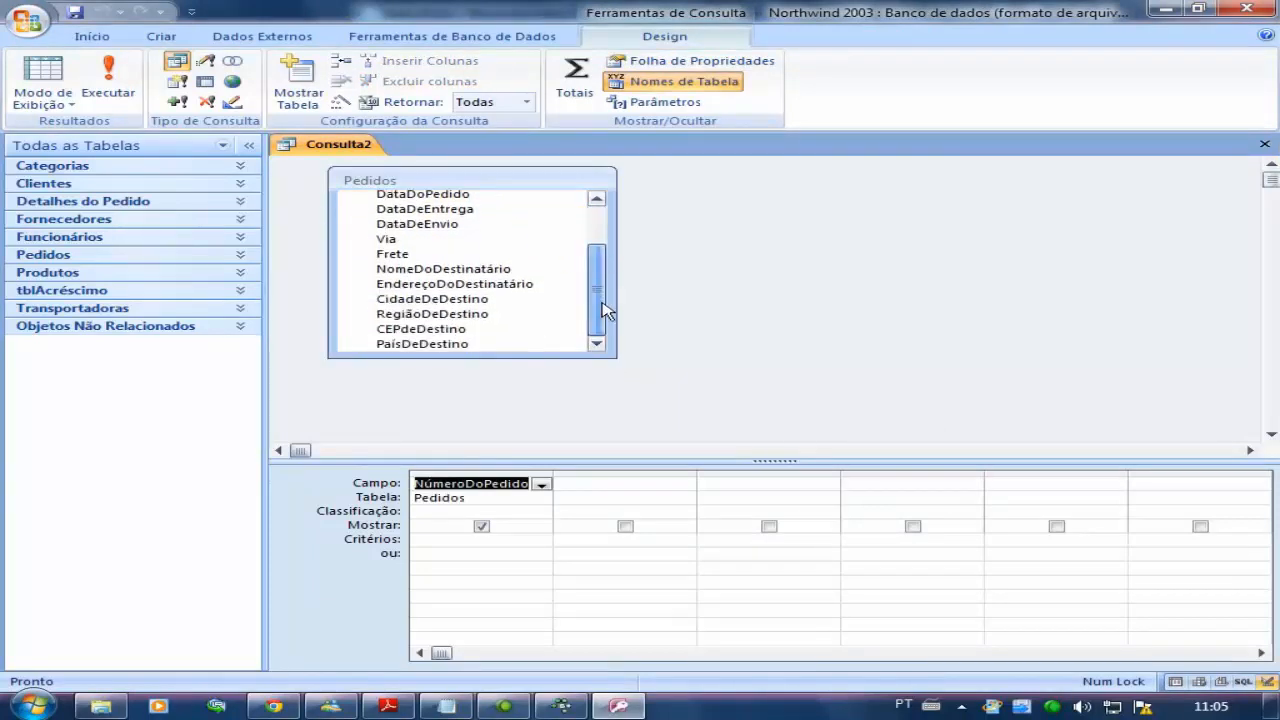
double_click(466, 344)
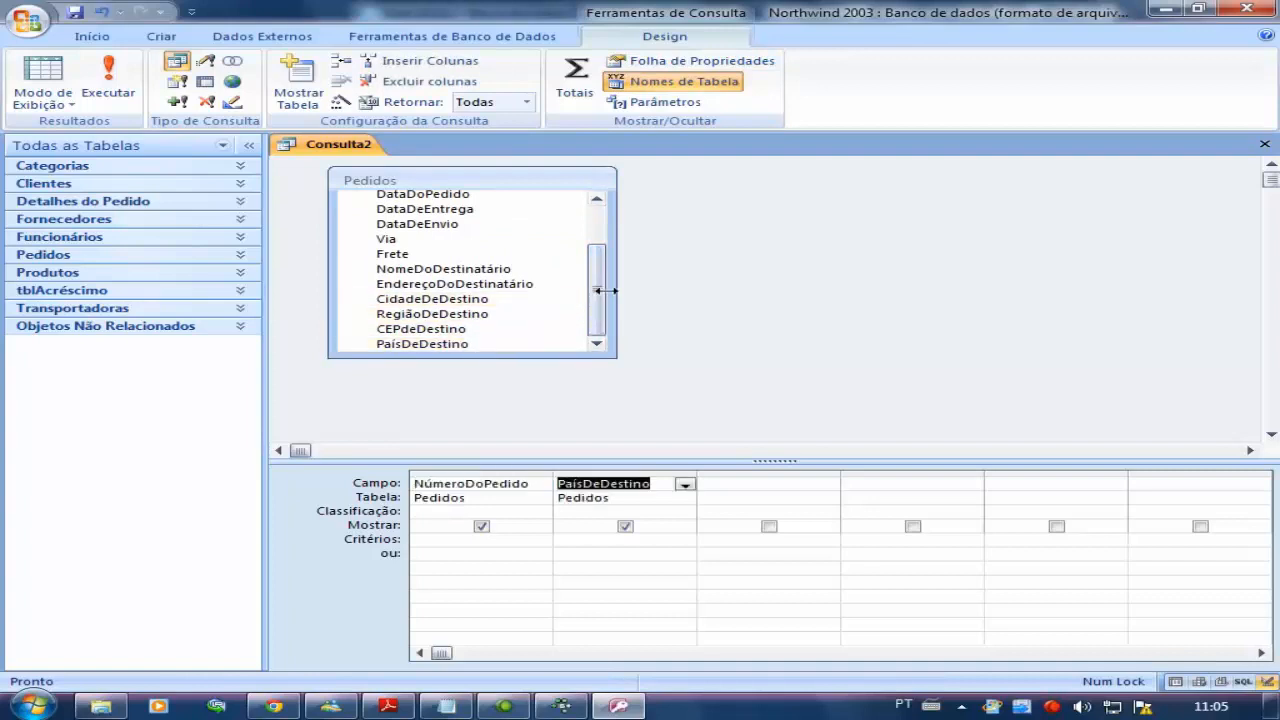
double_click(490, 299)
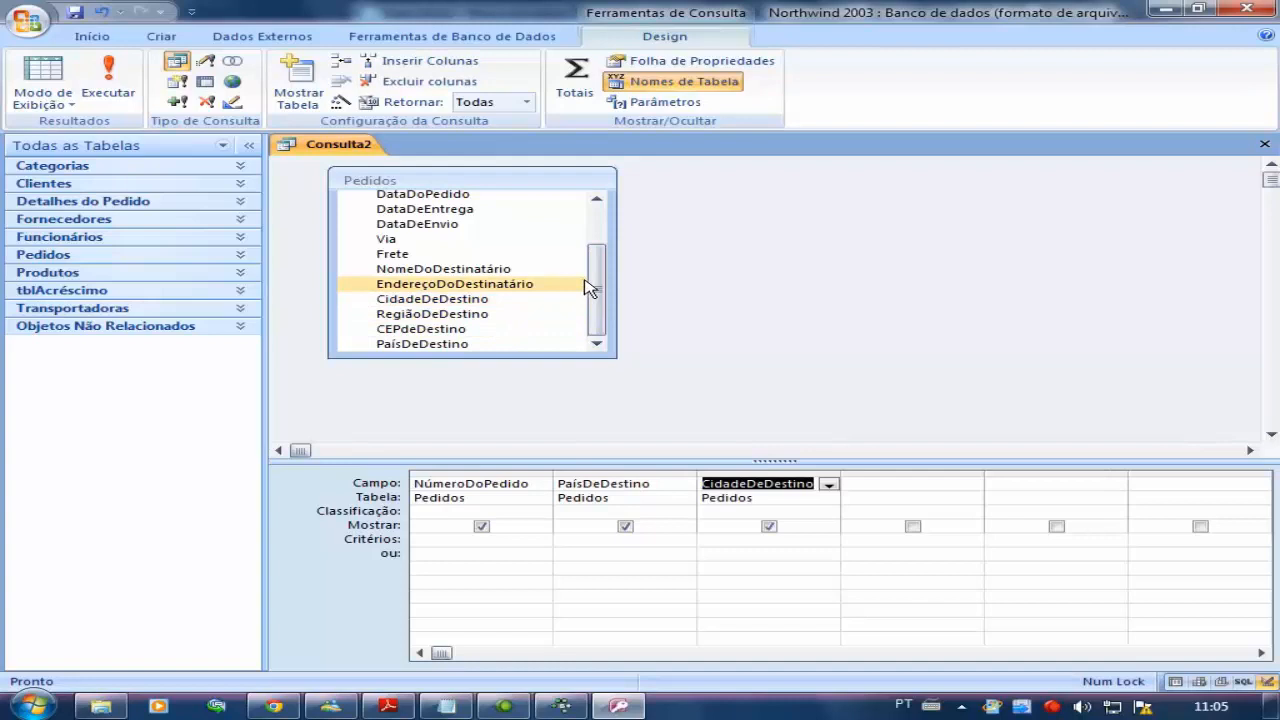
double_click(443, 257)
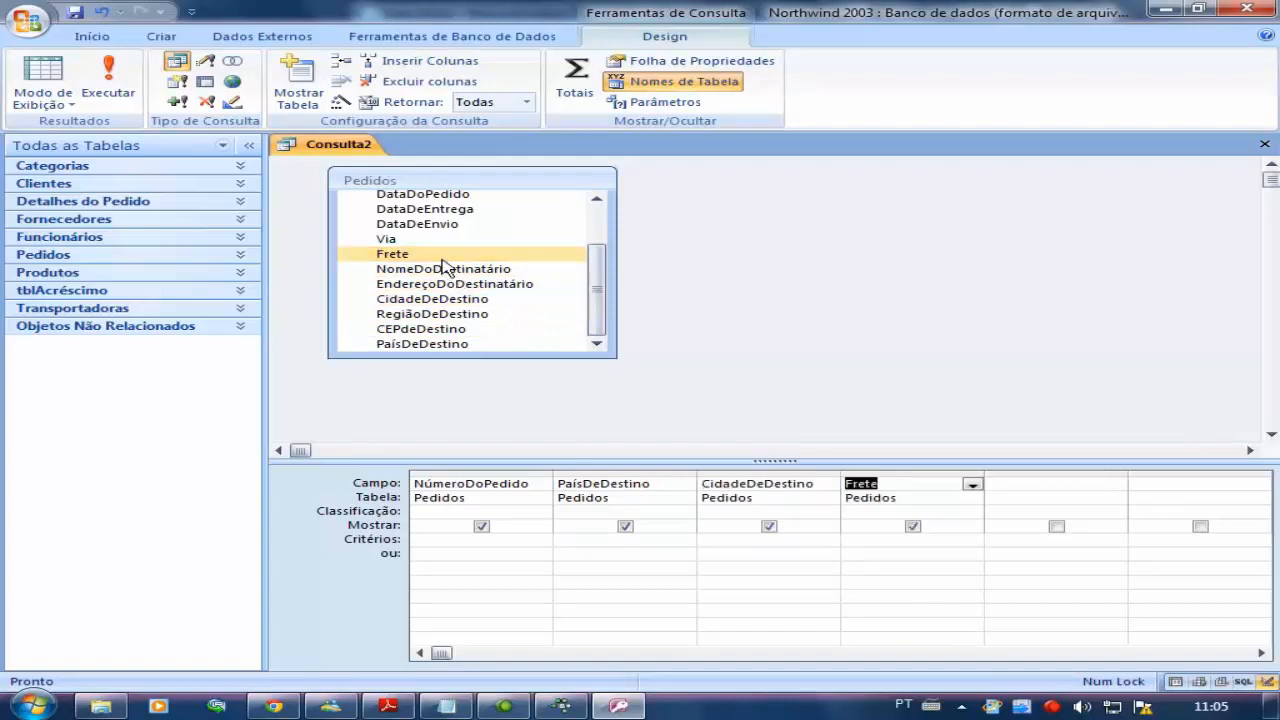
Preview the unfiltered order records in Datasheet view and return to the query design.
click(43, 72)
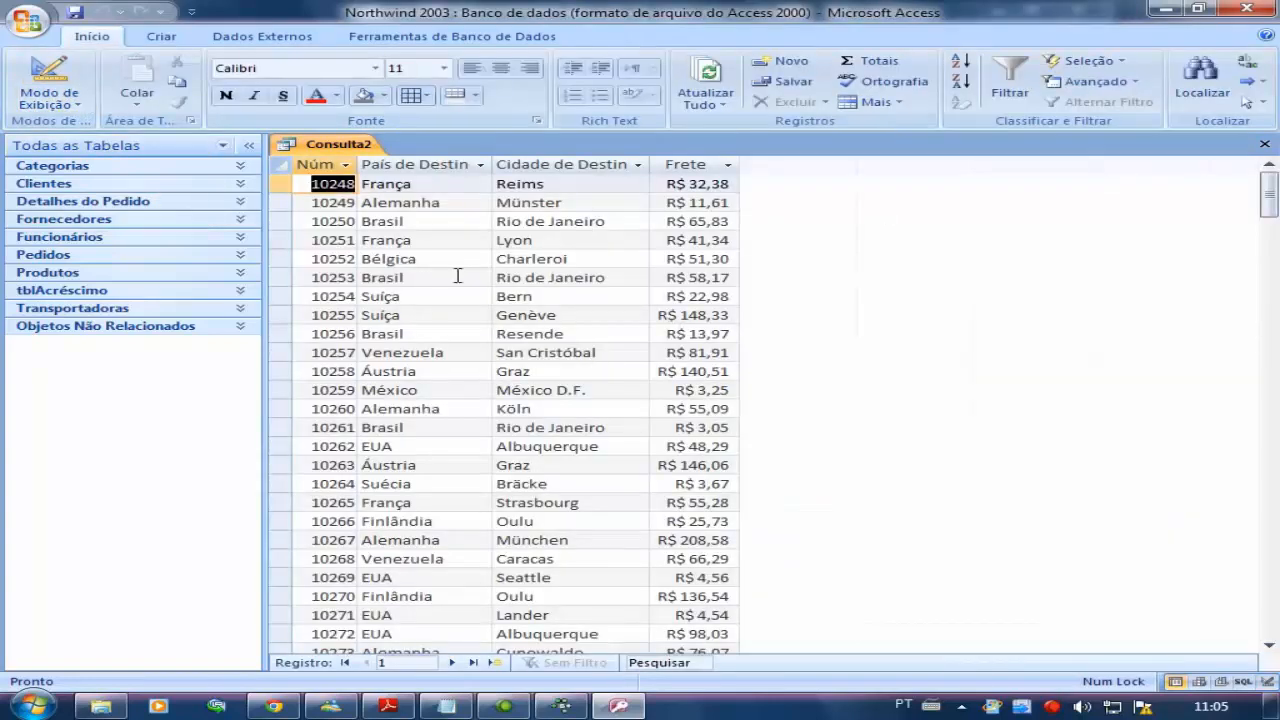
scroll(601, 299, down, 1)
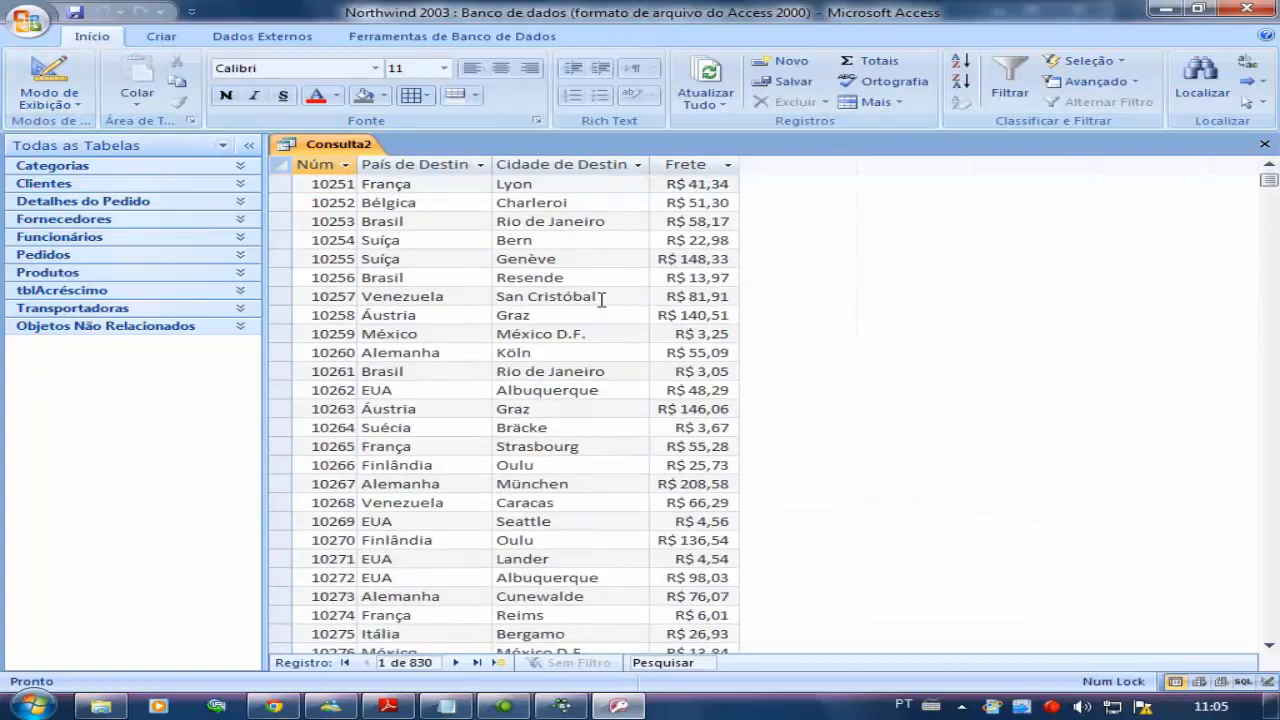
scroll(601, 299, up, 1)
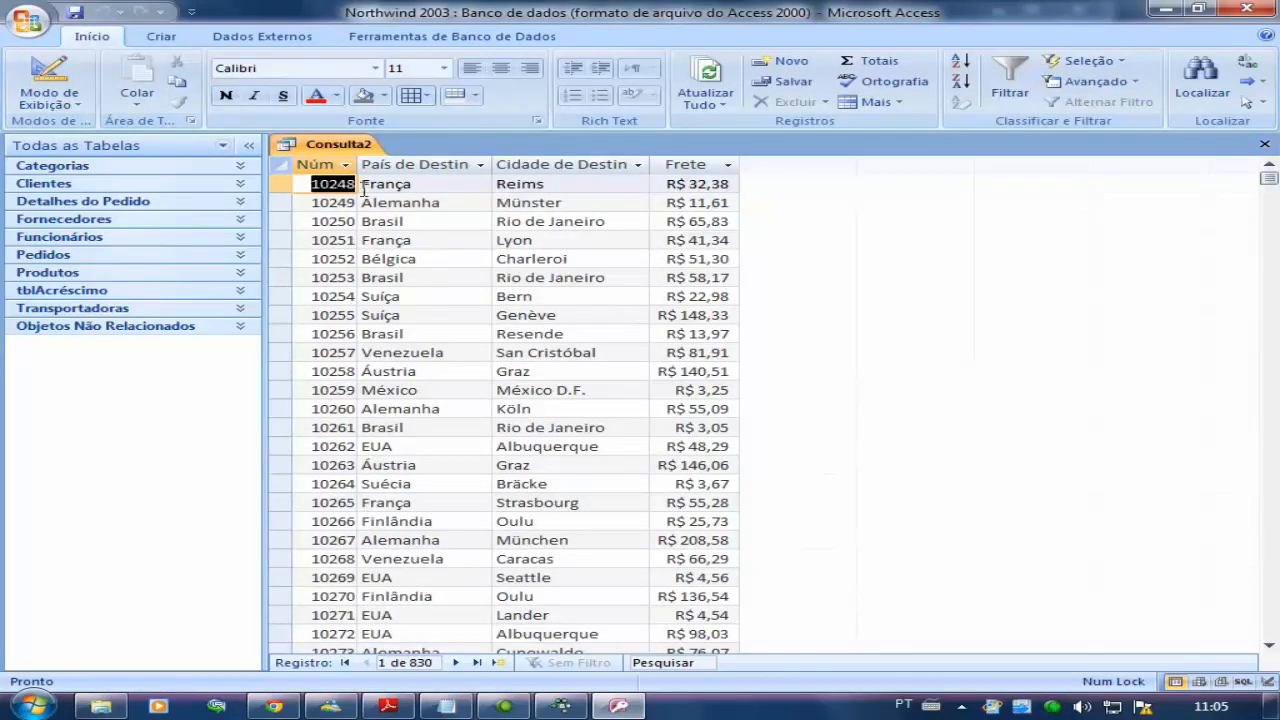
click(45, 80)
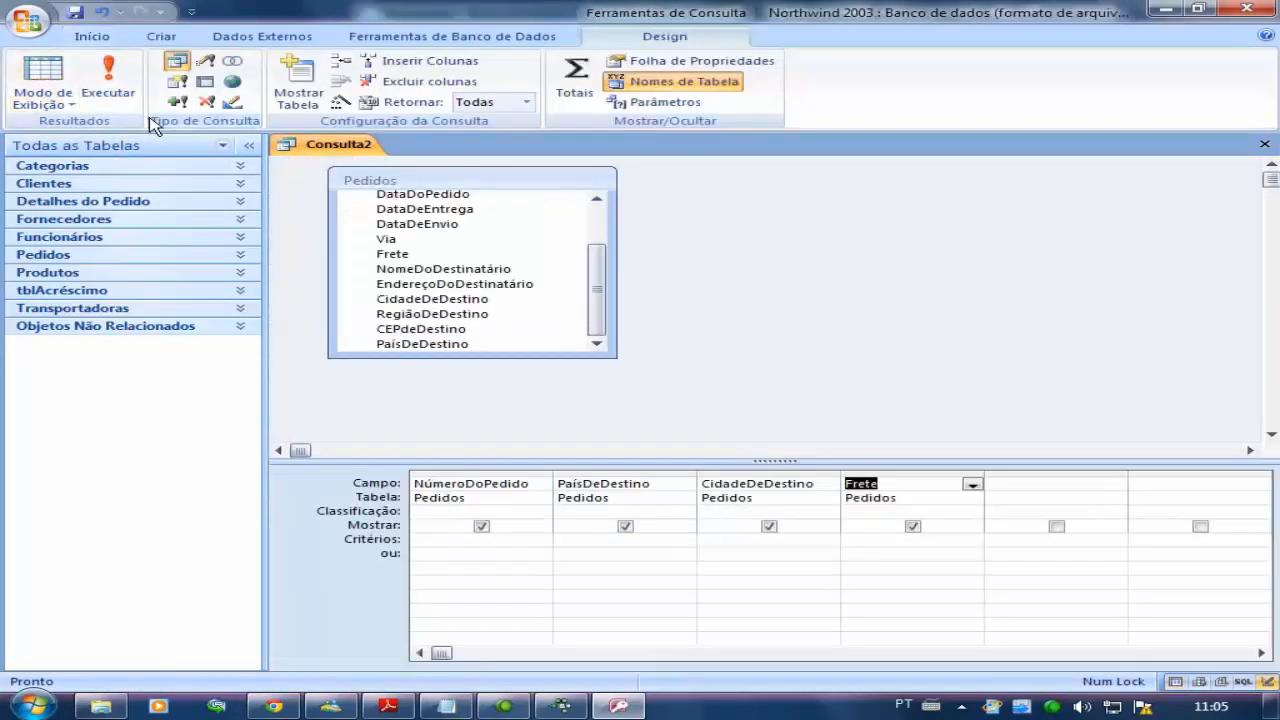
Filter PaísDeDestino with the criterion In ("brasil";"Argentina") and run the query.
click(585, 541)
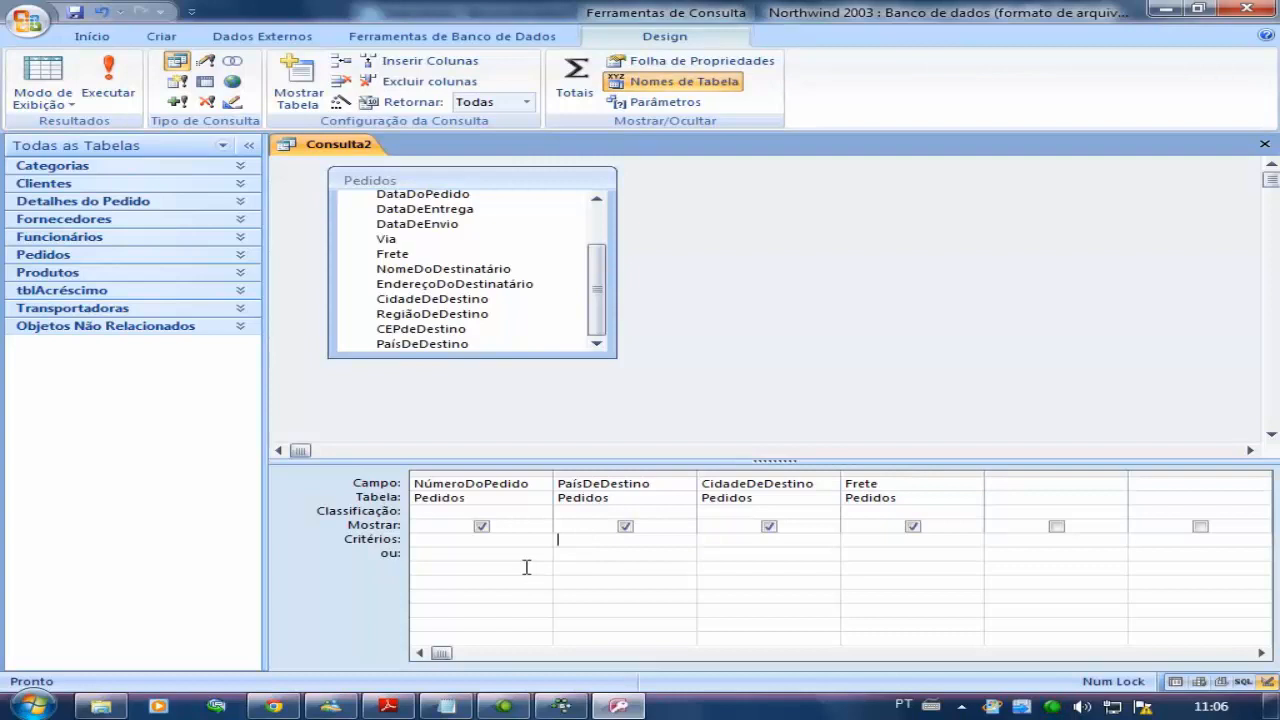
text(in ("brasil";"Argentina)
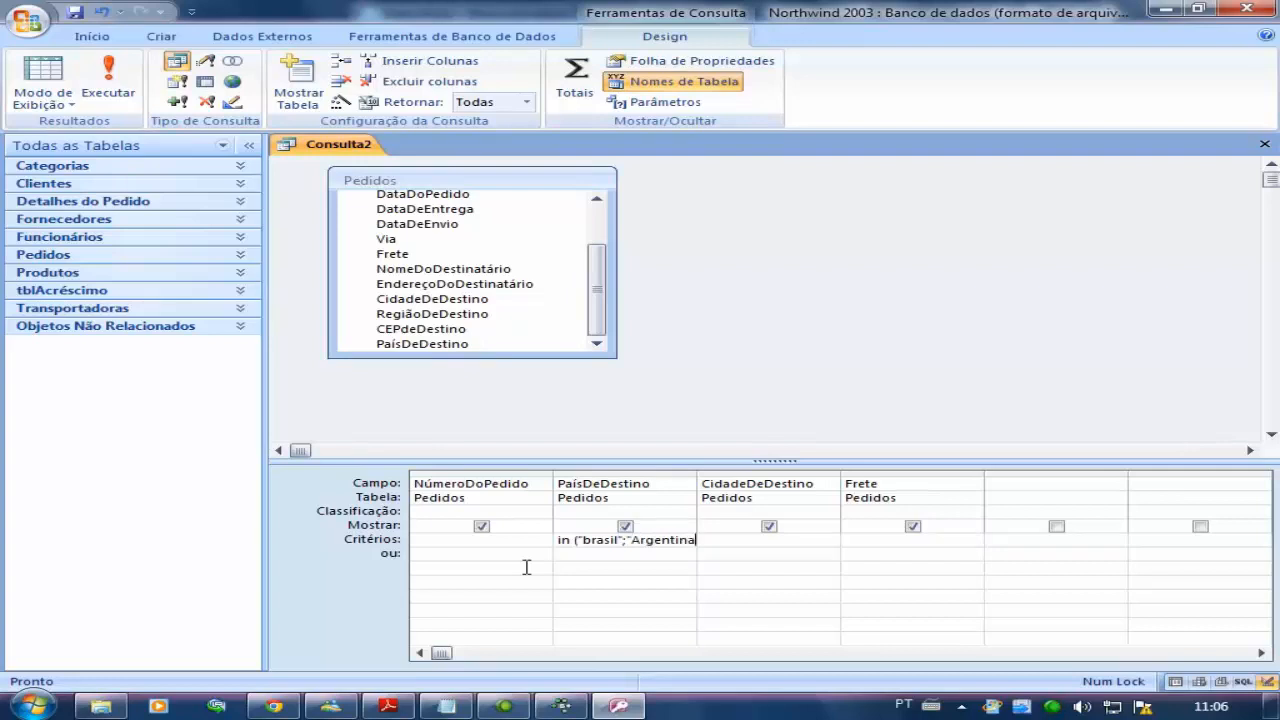
text(")
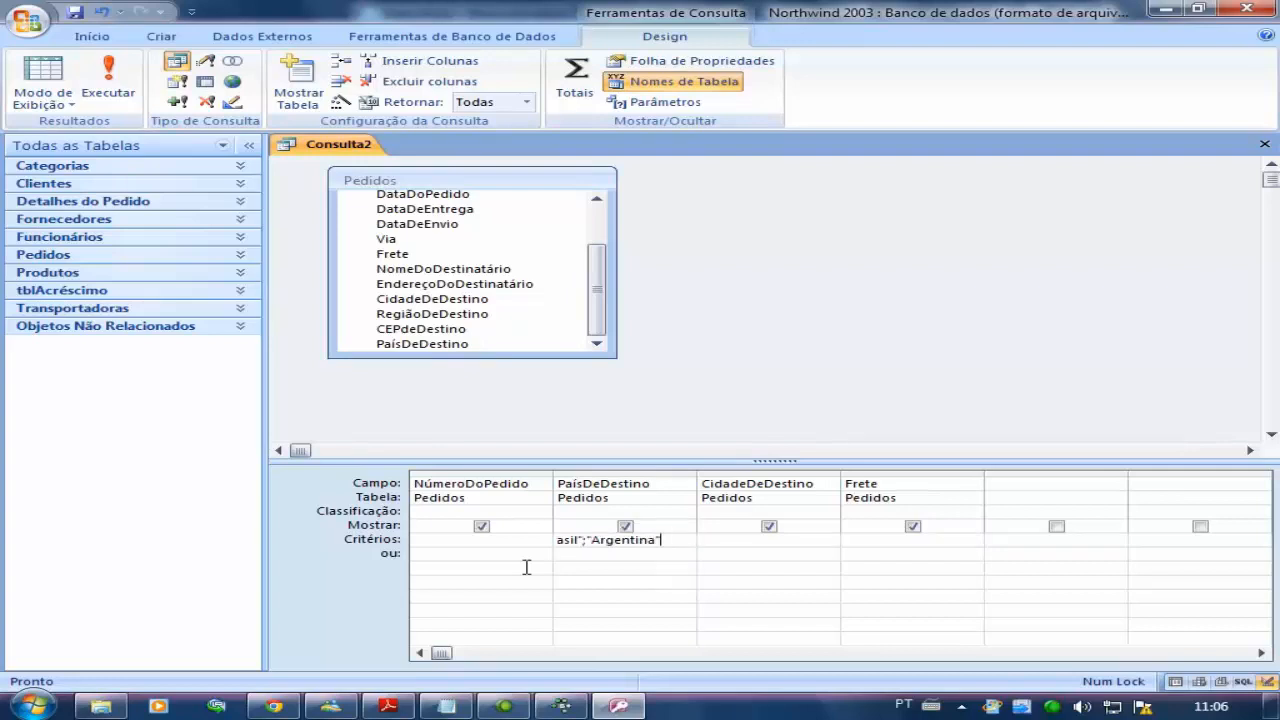
click(658, 556)
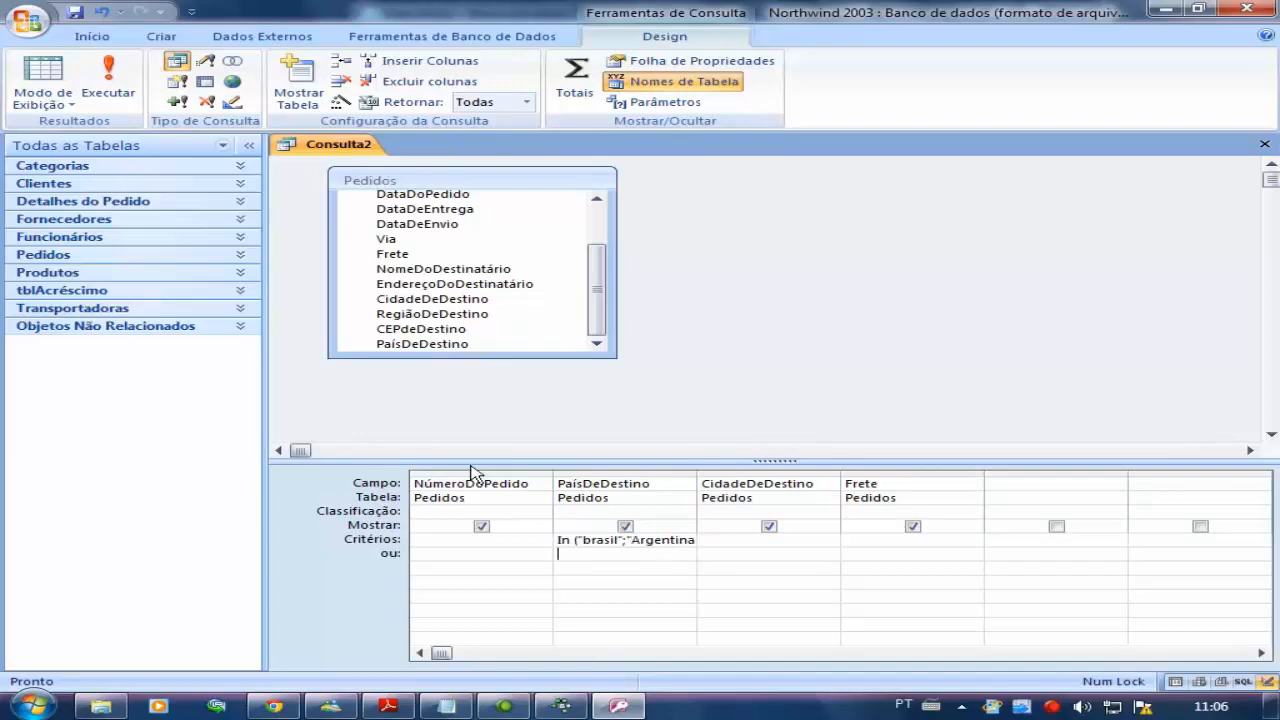
click(111, 84)
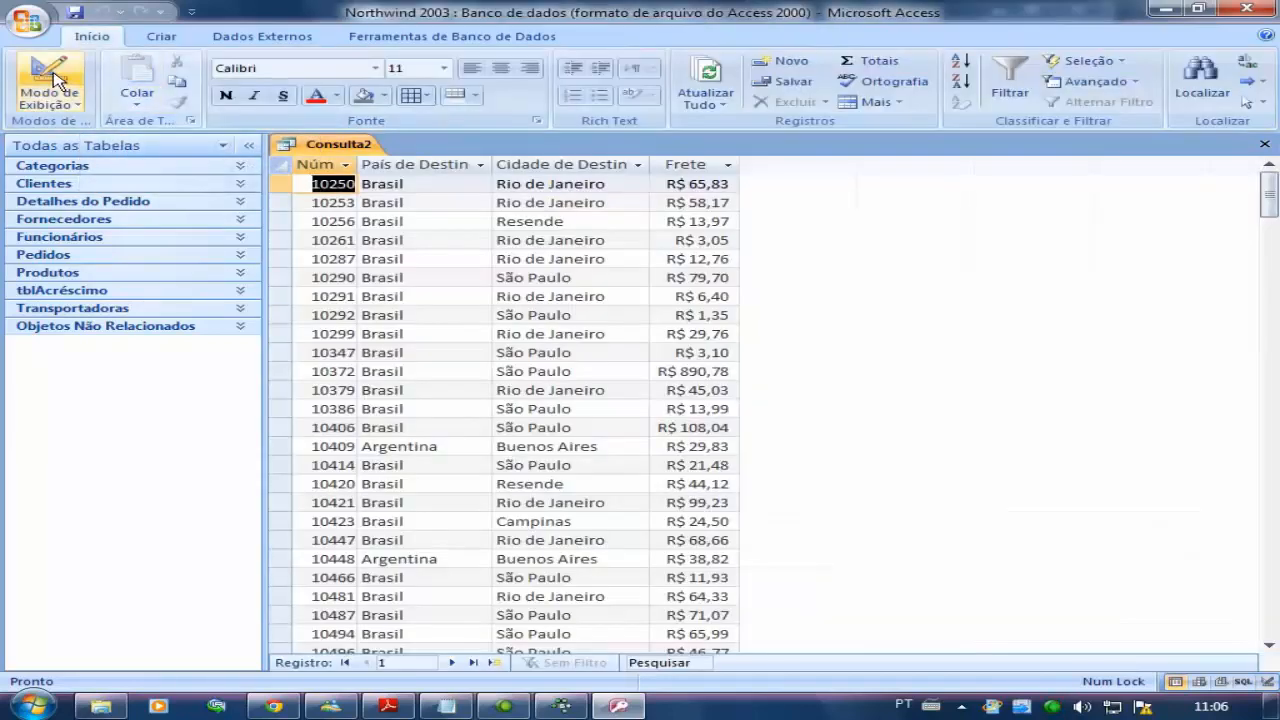
click(66, 86)
click(42, 84)
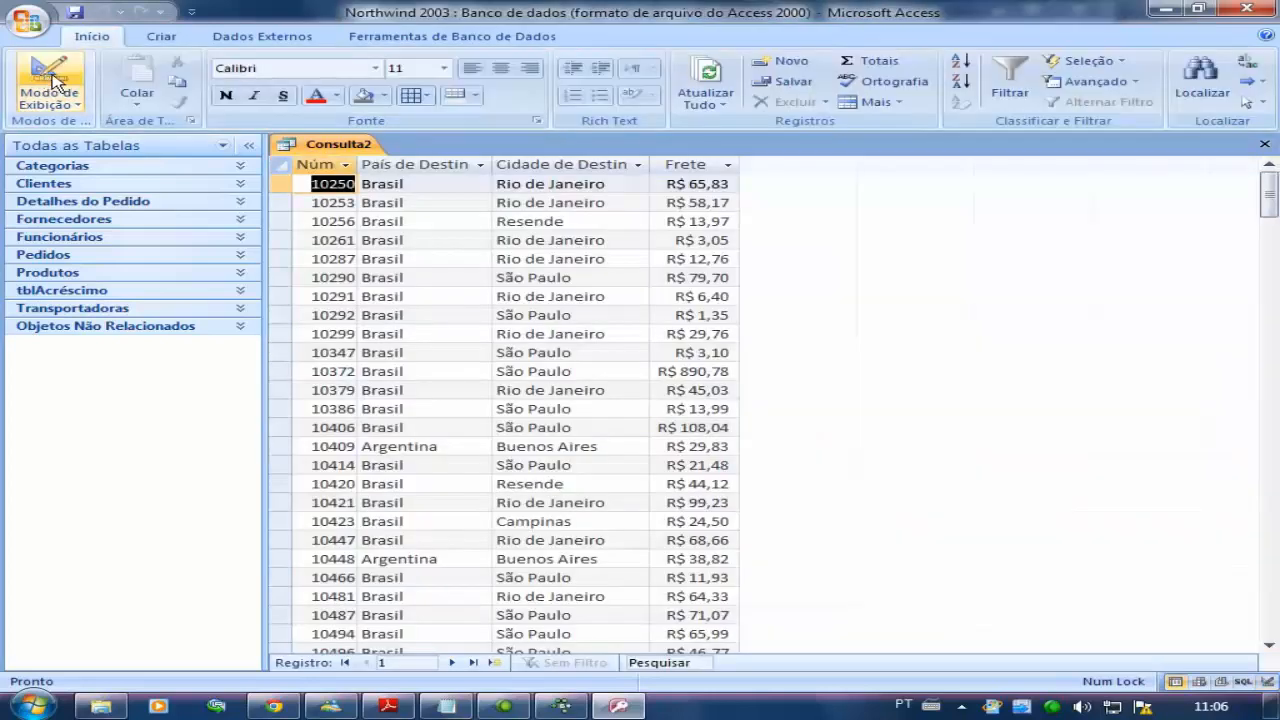
click(390, 37)
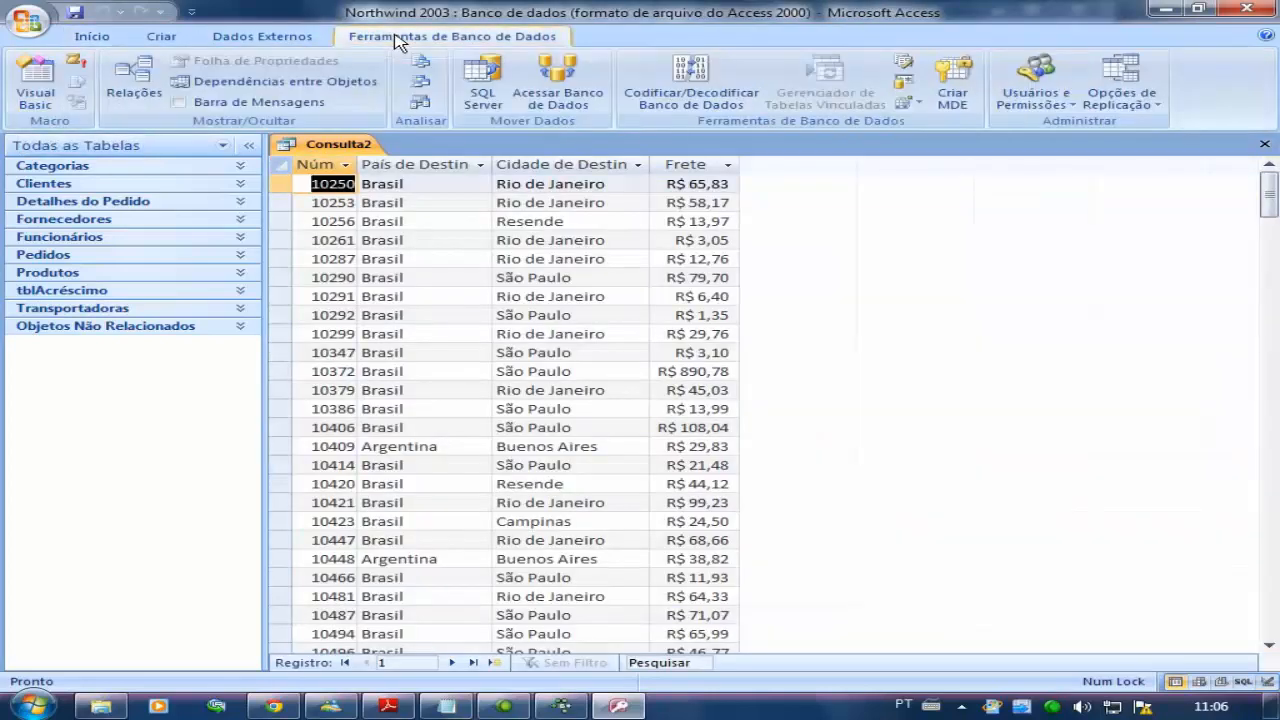
click(285, 40)
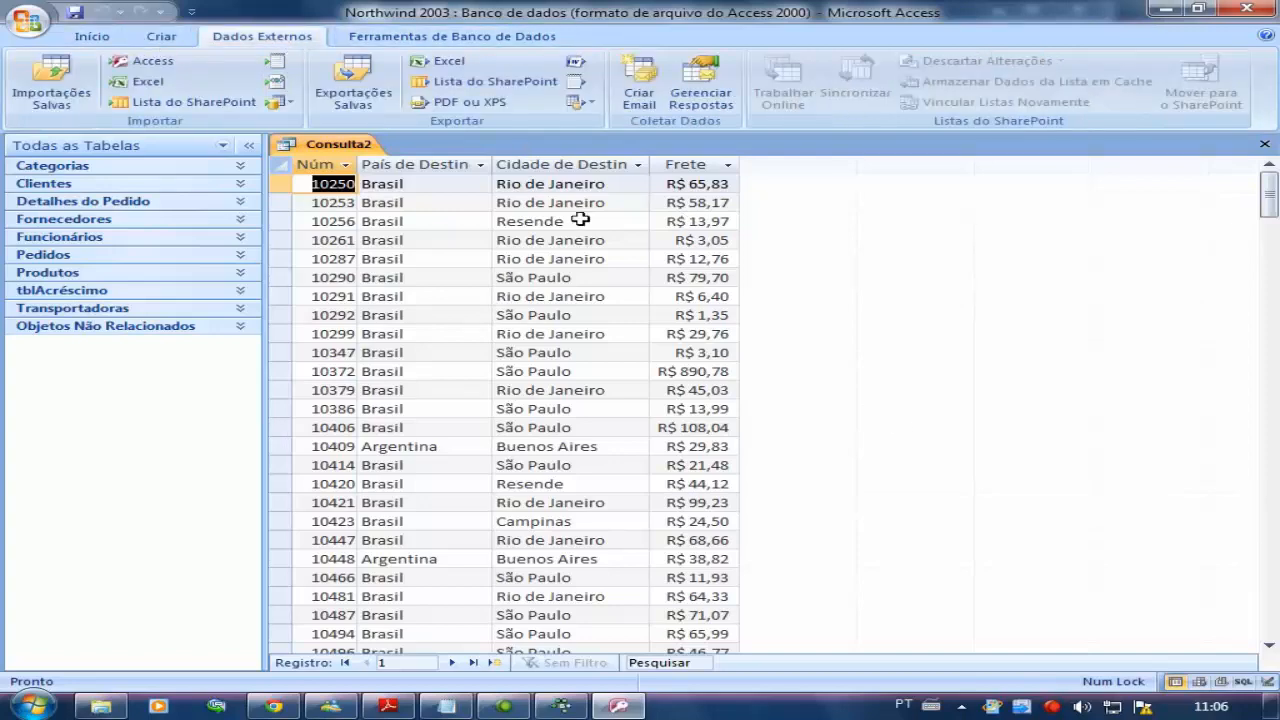
click(392, 38)
click(92, 36)
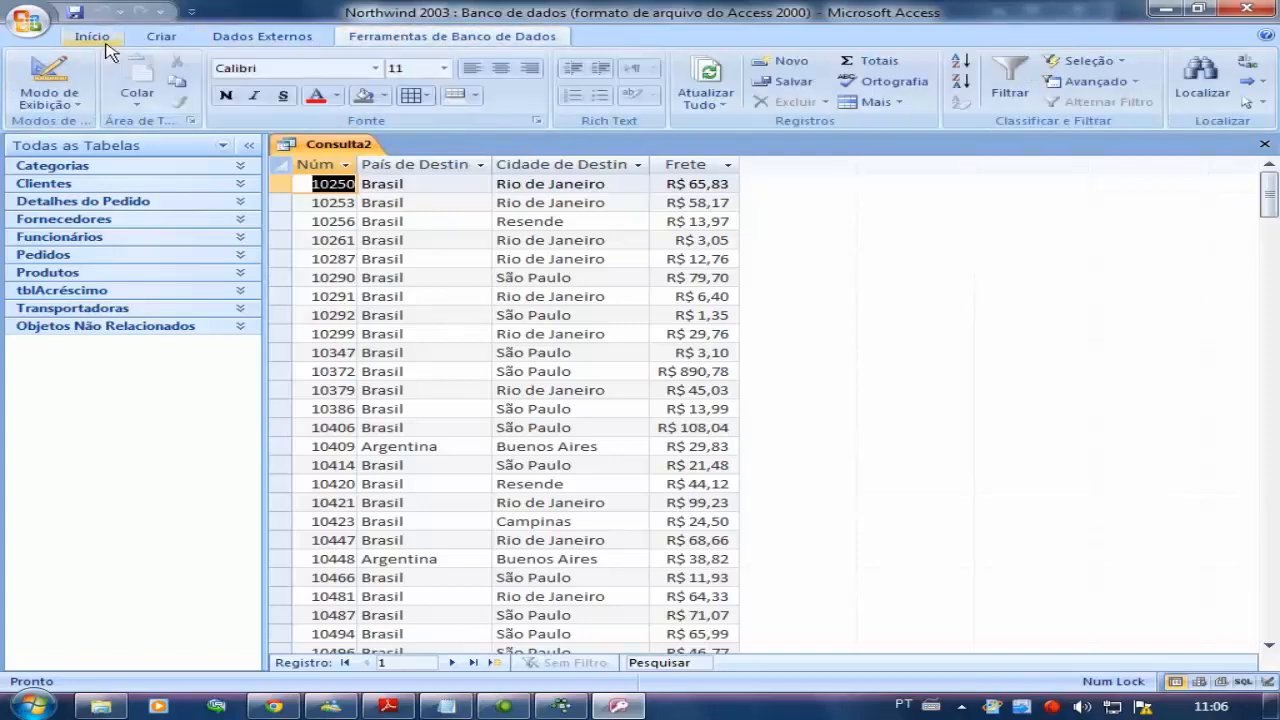
Compare the query's design with its filtered results, using both the Datasheet view and the Run command.
click(62, 88)
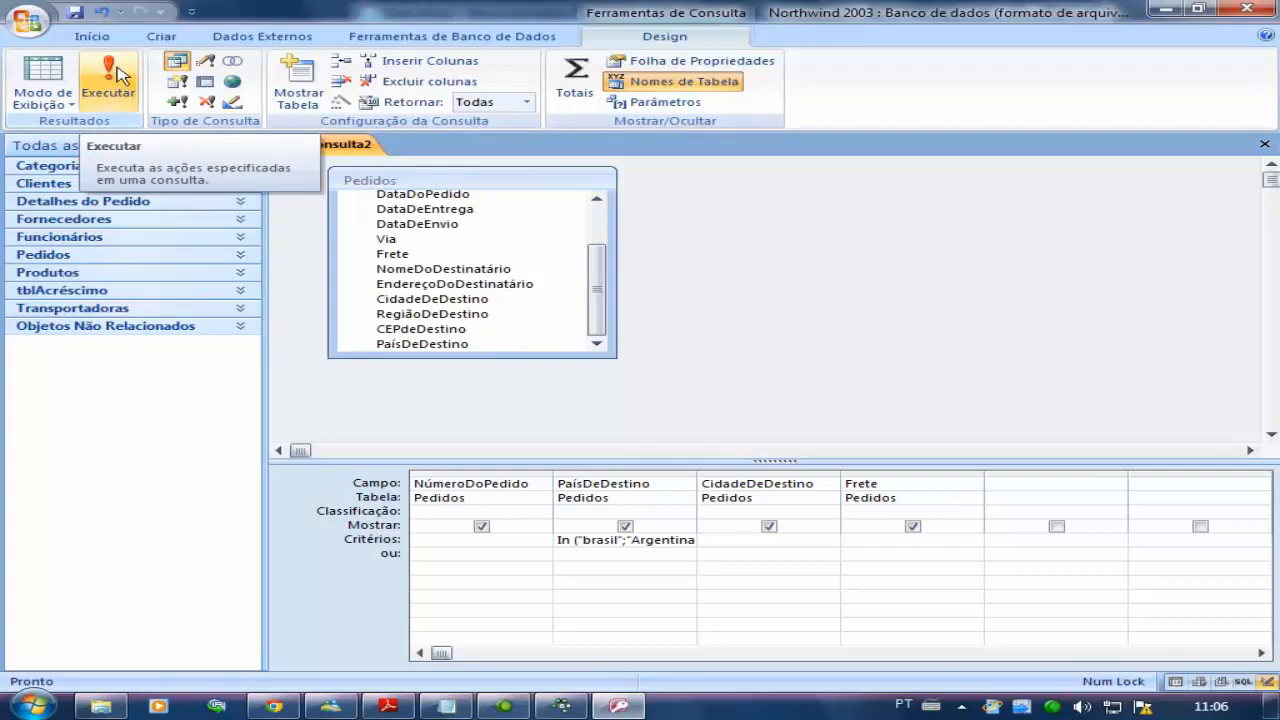
click(43, 75)
click(45, 75)
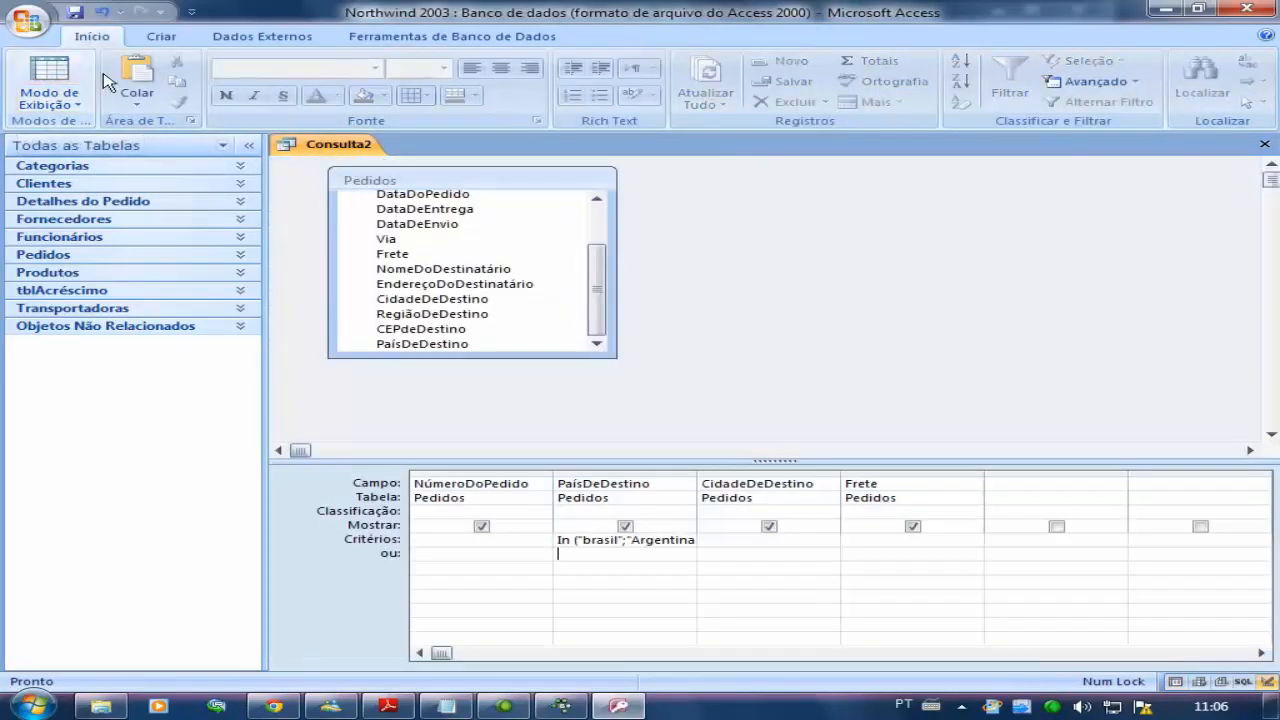
click(45, 75)
click(45, 75)
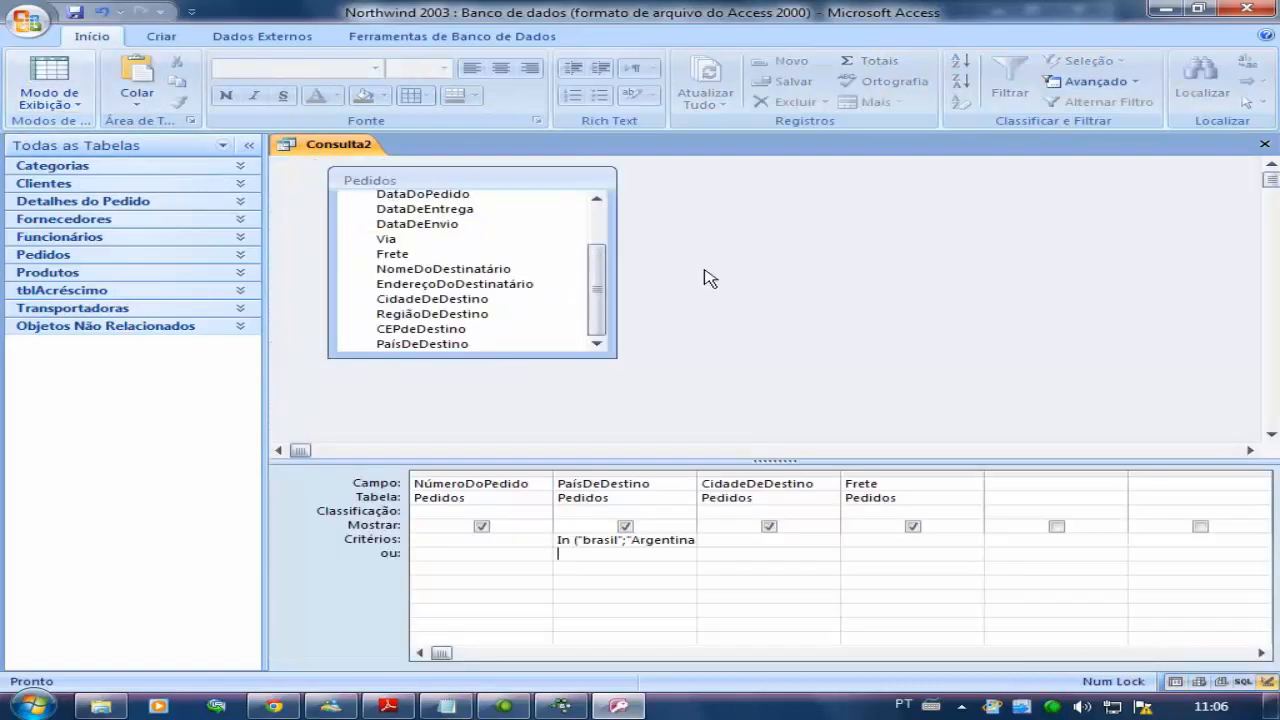
click(110, 82)
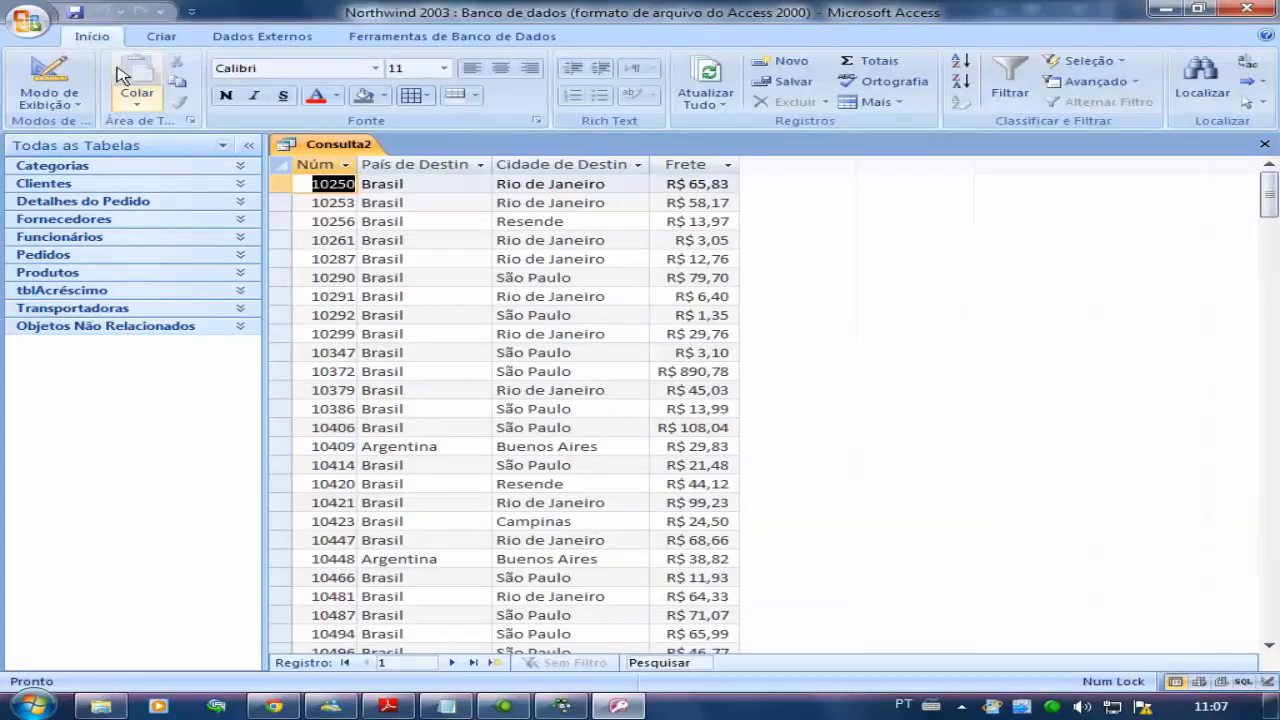
click(45, 75)
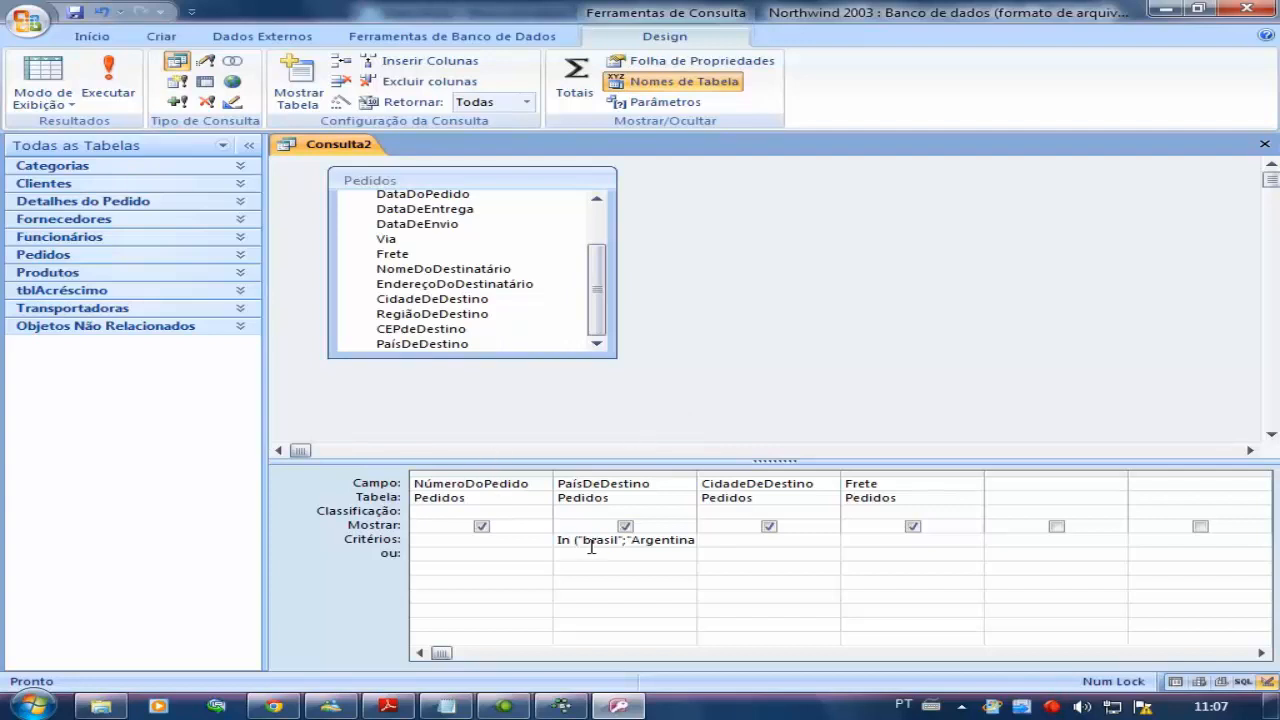
click(42, 70)
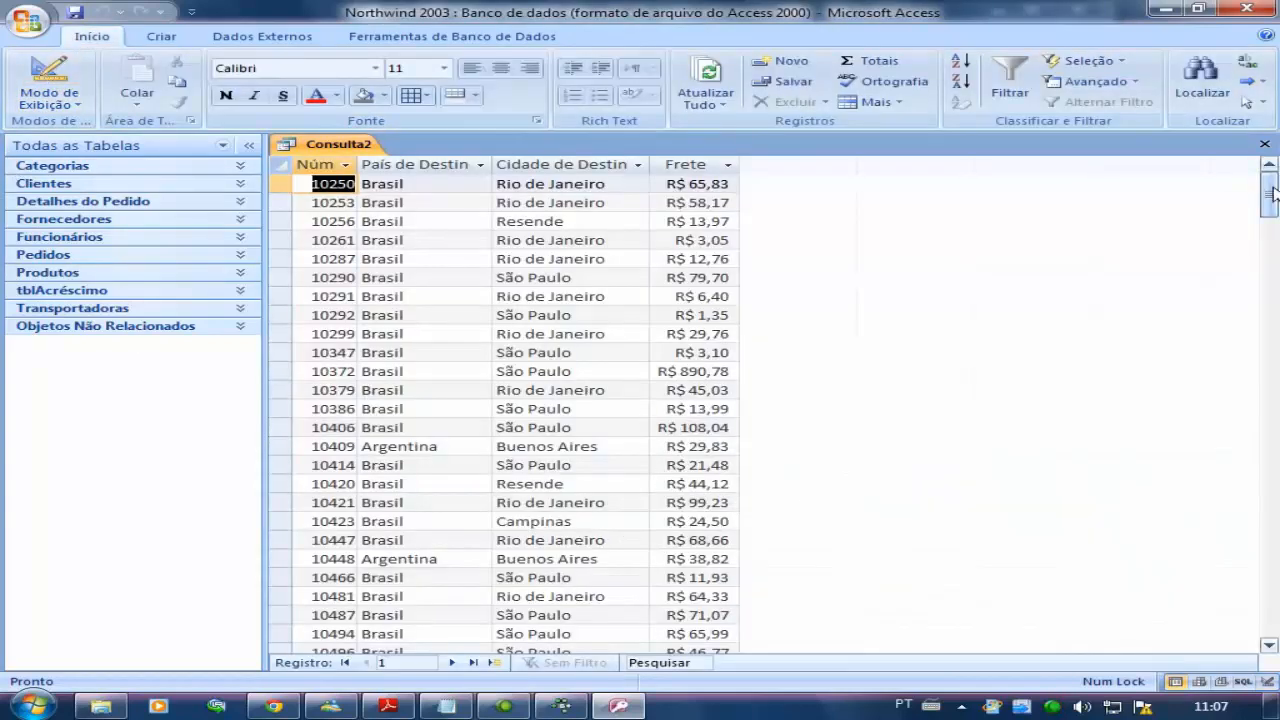
mouse_move(1268, 195)
mouse_down()
mouse_move(1275, 625)
mouse_move(1270, 290)
mouse_move(1246, 200)
mouse_up()
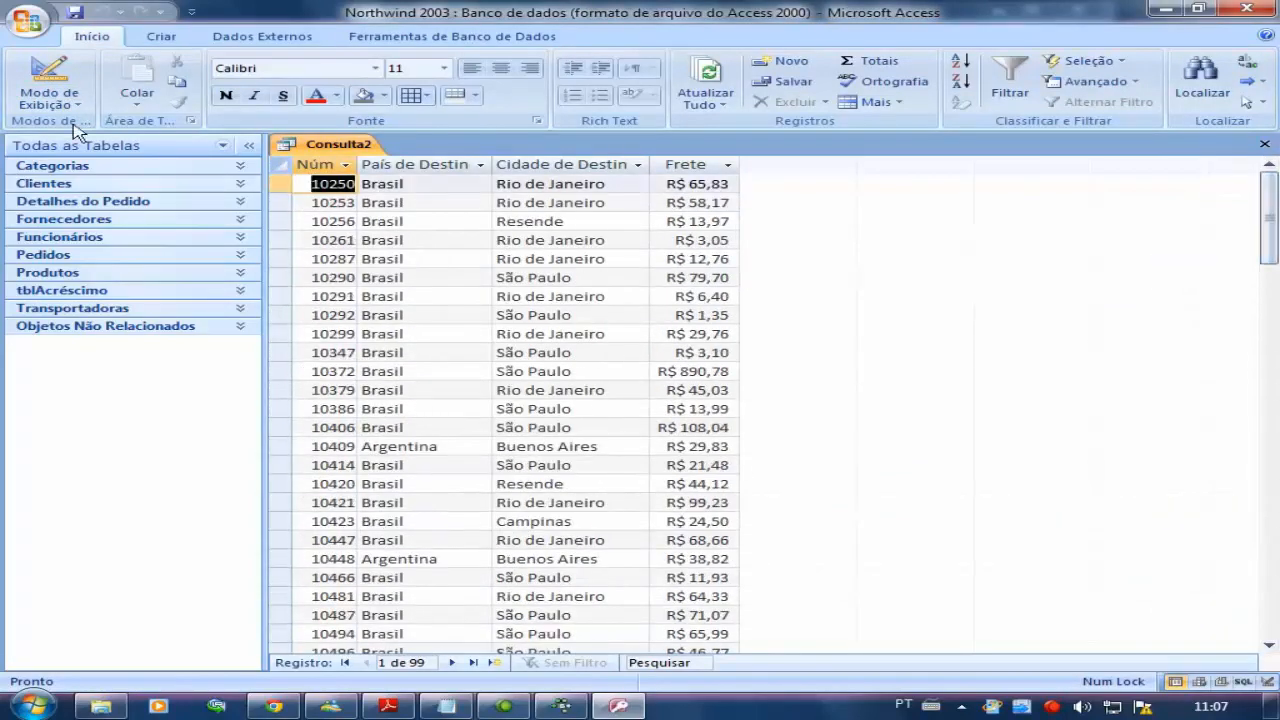
Convert the query into a make-table query that creates Tabela01 in the current database.
click(45, 72)
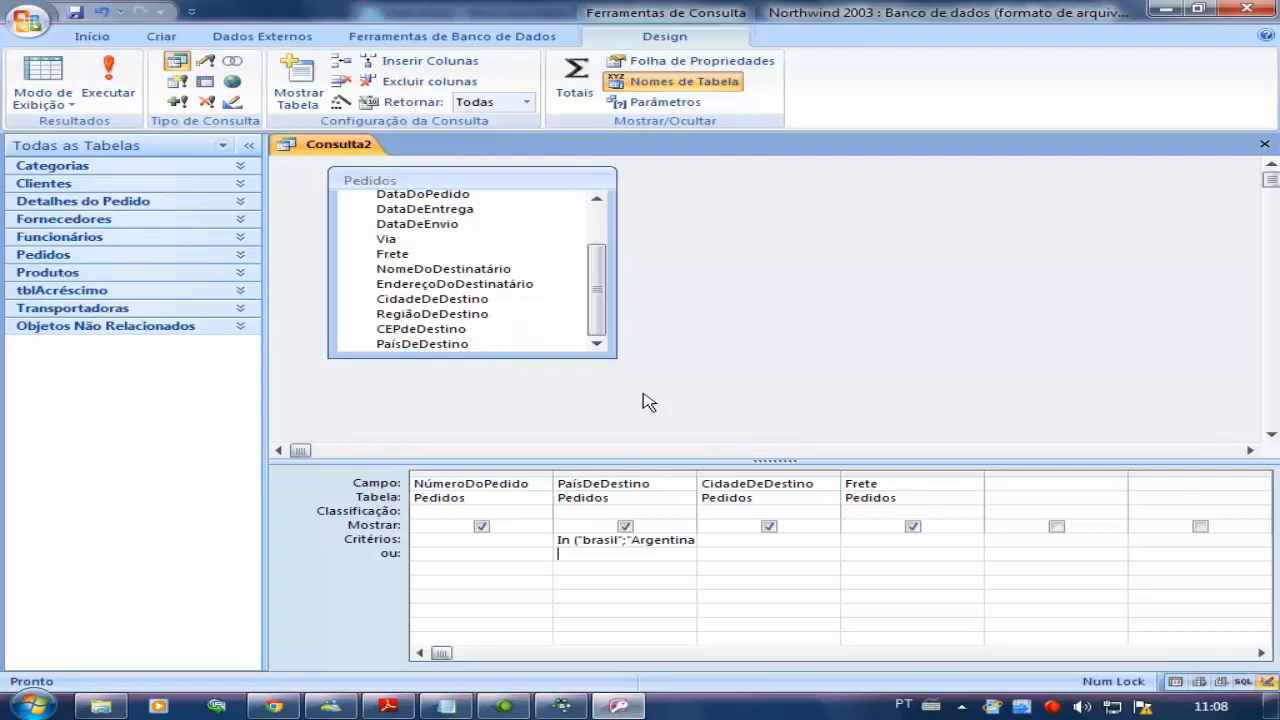
click(180, 86)
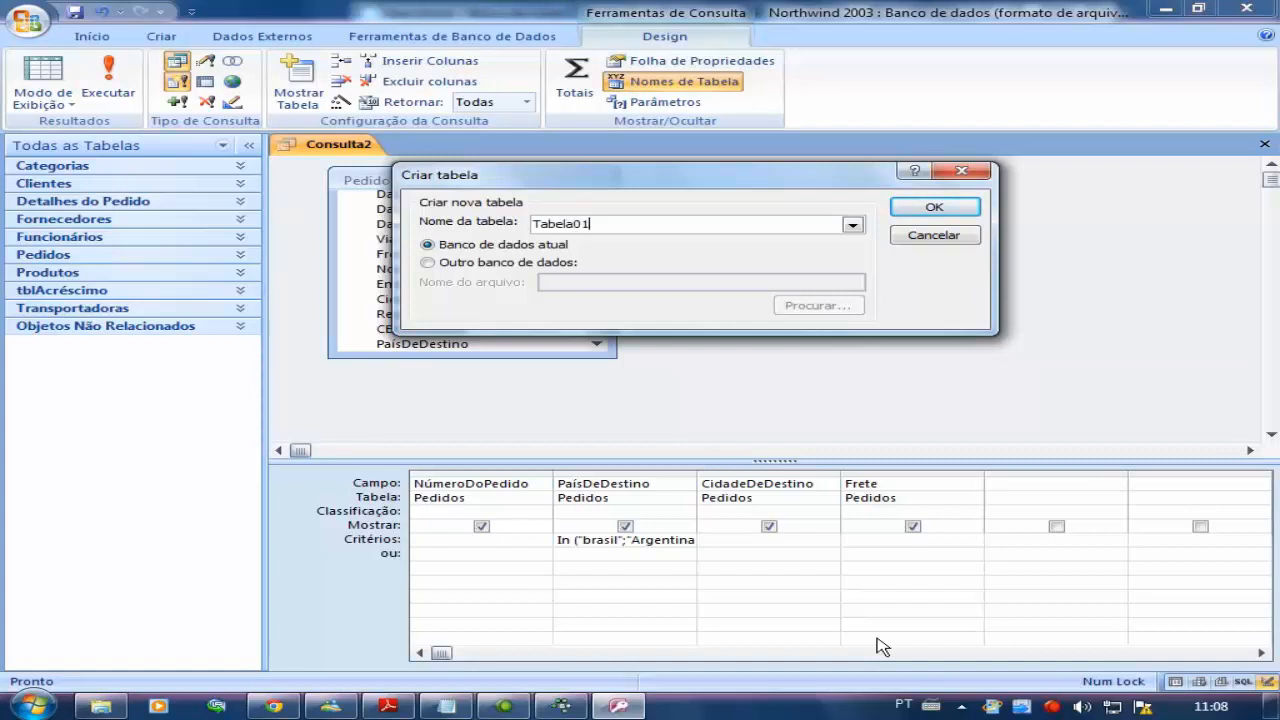
click(952, 210)
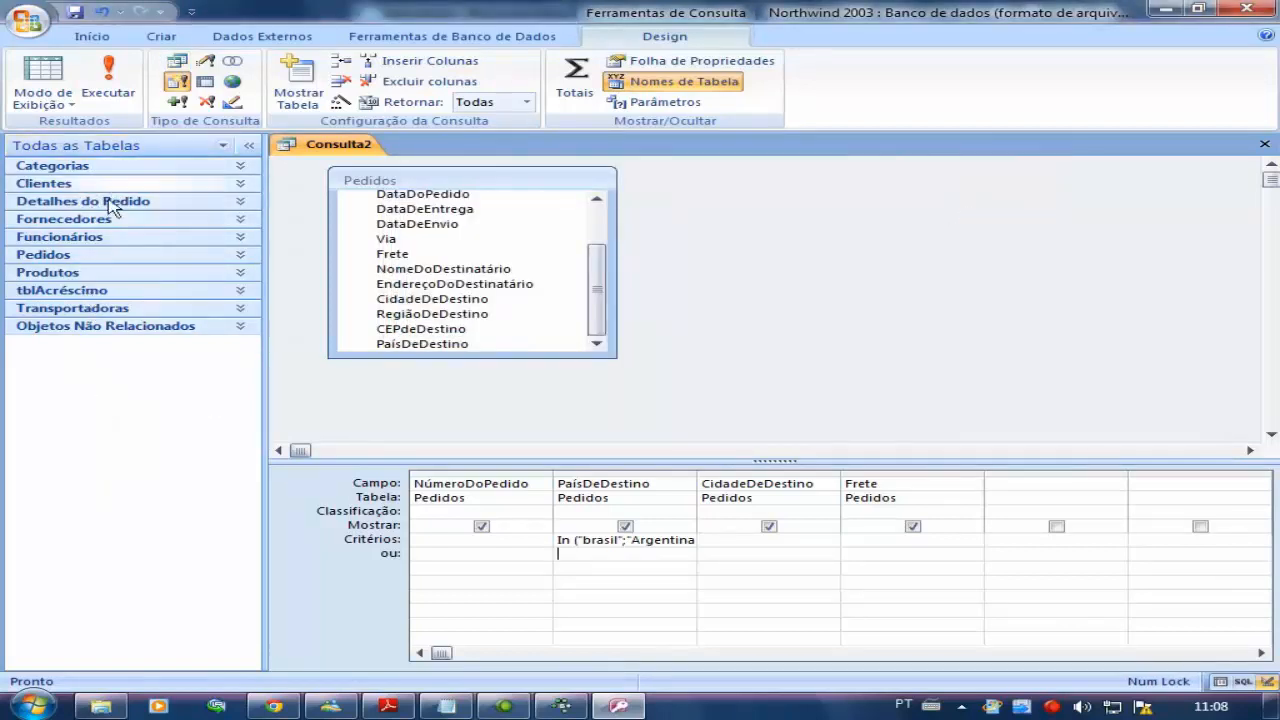
Check the Pedidos group for a new table, preview the query's records in Datasheet view and return to the design.
click(200, 255)
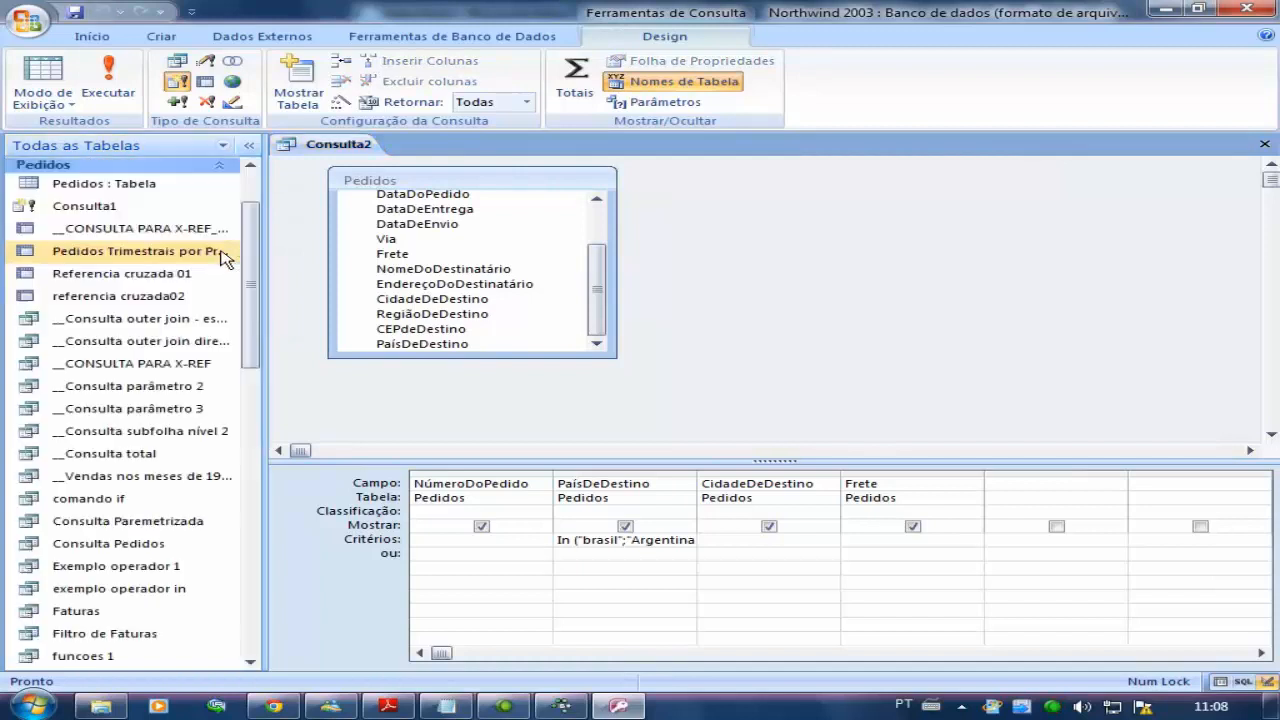
click(230, 170)
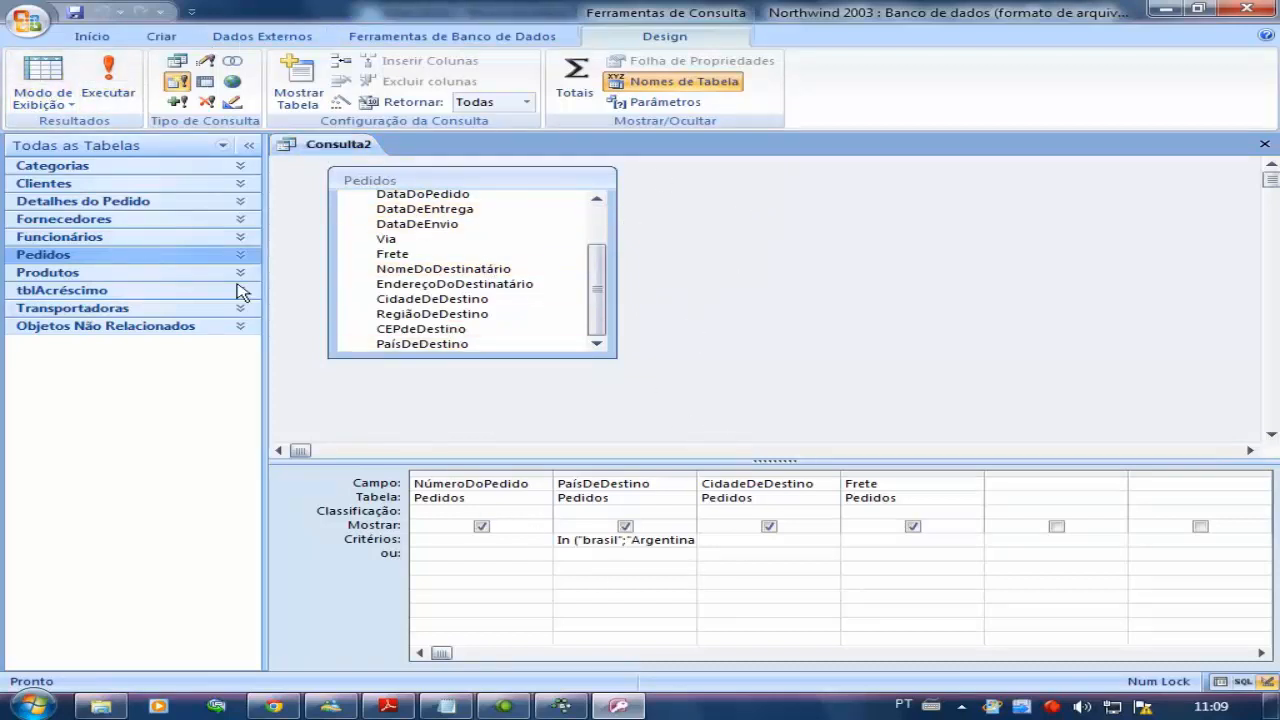
click(46, 72)
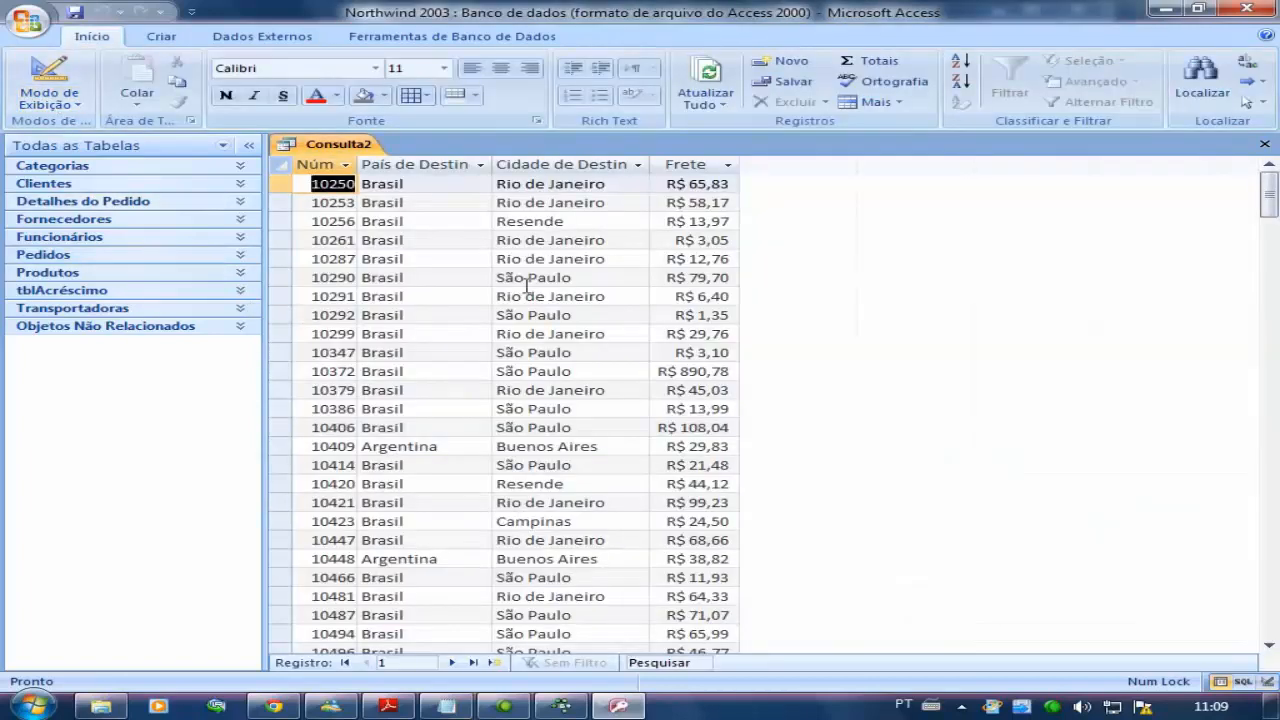
click(527, 333)
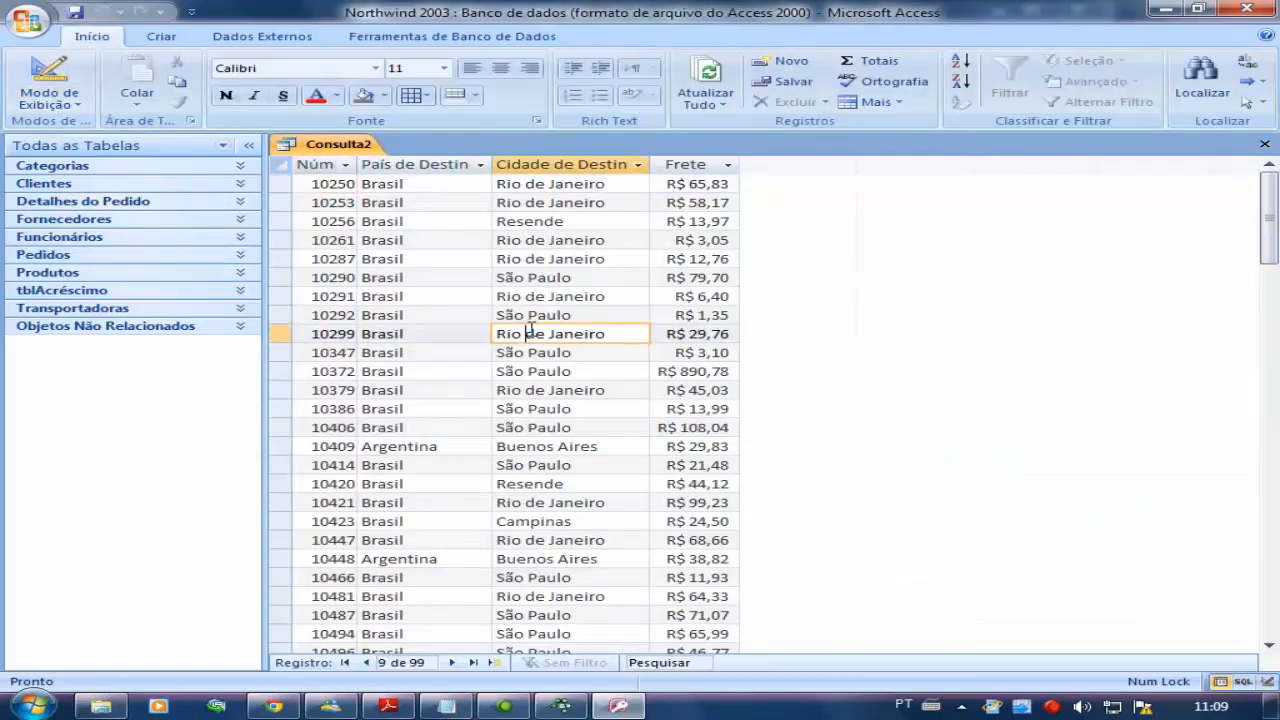
scroll(590, 520, down, 20)
scroll(600, 530, up, 20)
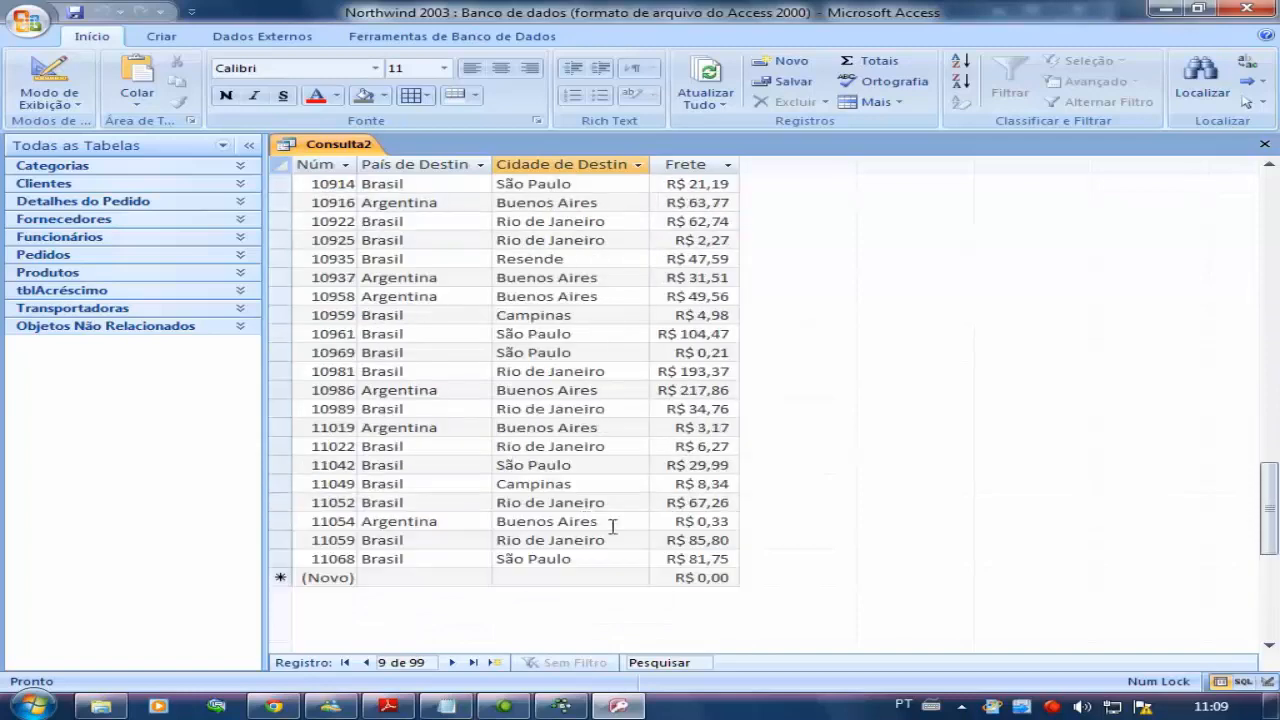
click(48, 78)
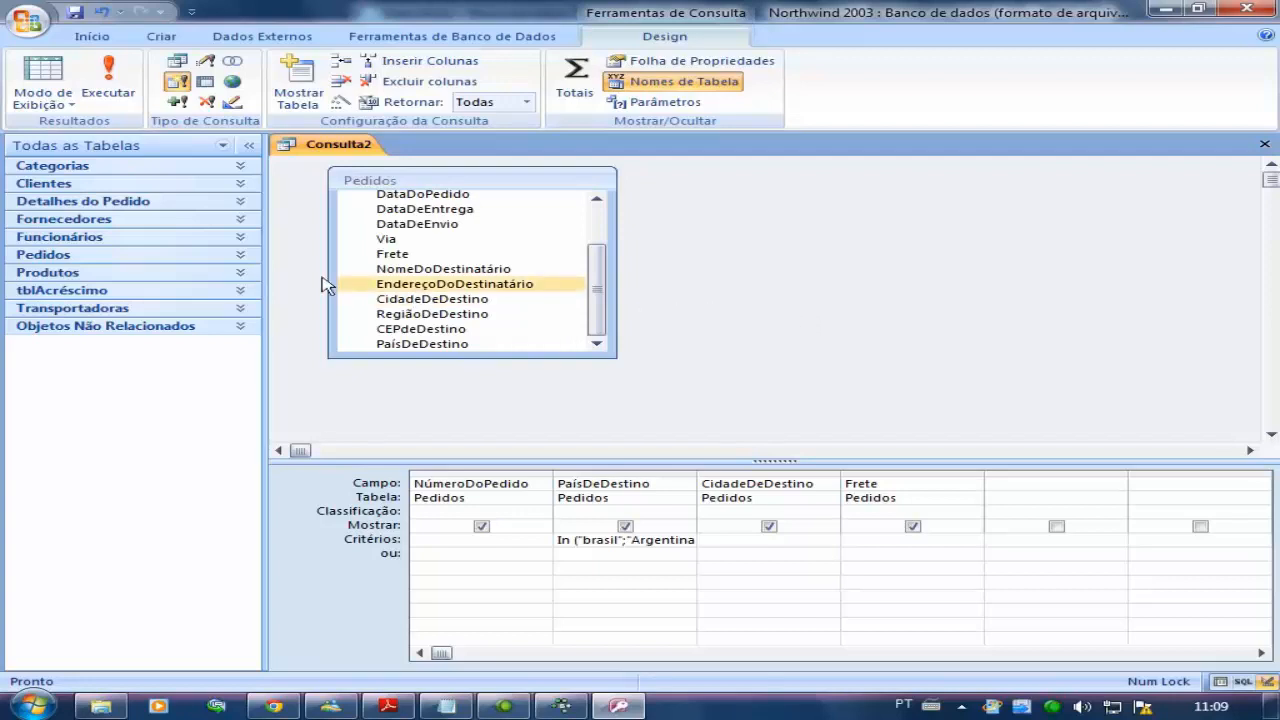
Try to run the make-table query and display the security message bar.
click(110, 78)
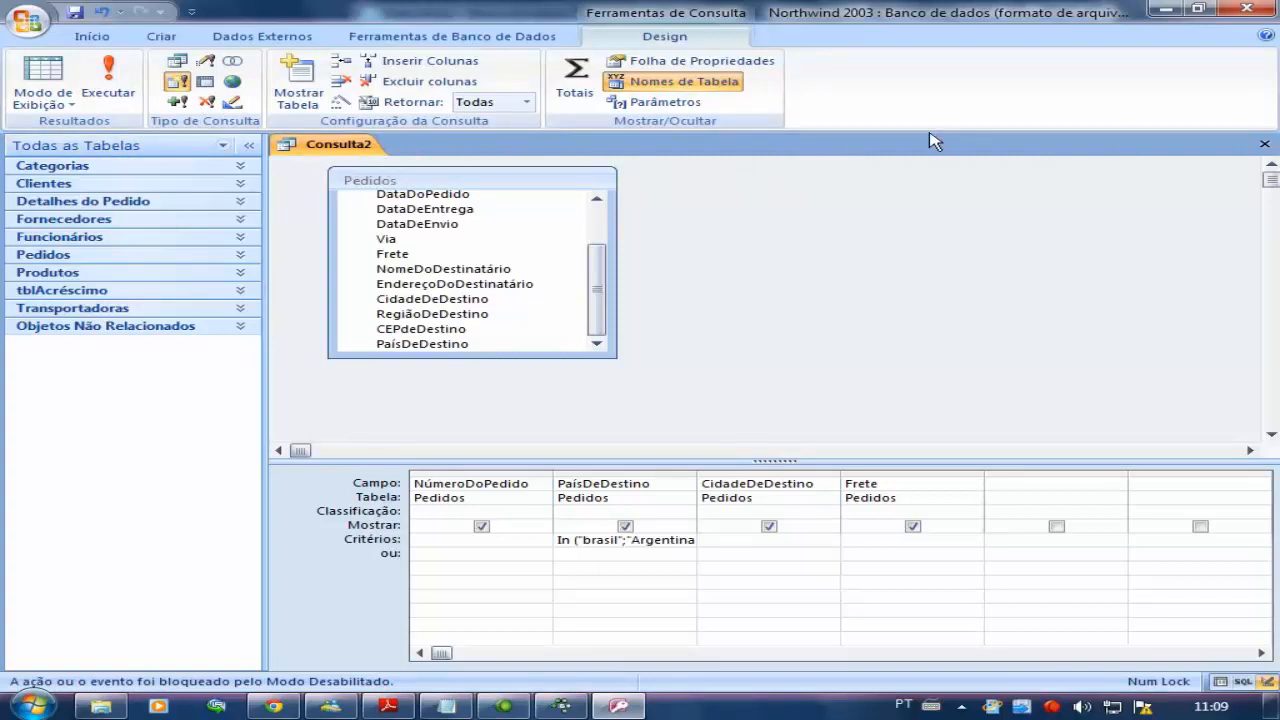
click(427, 38)
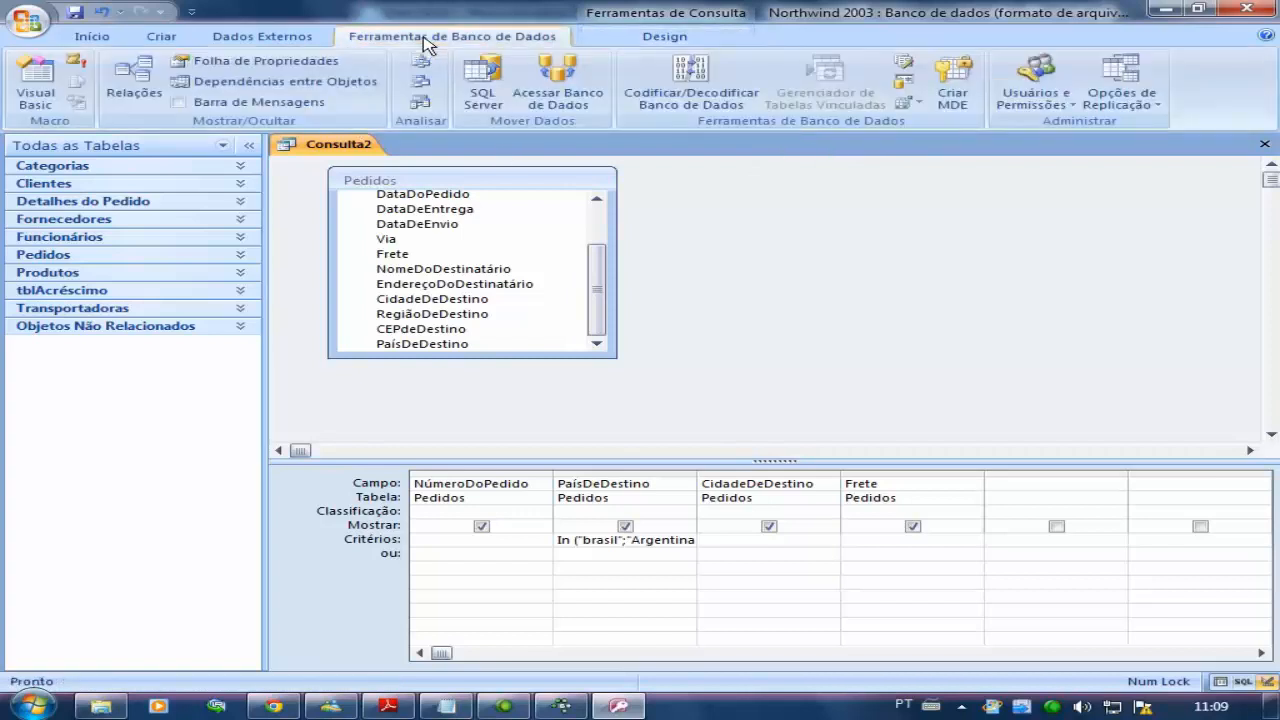
click(178, 102)
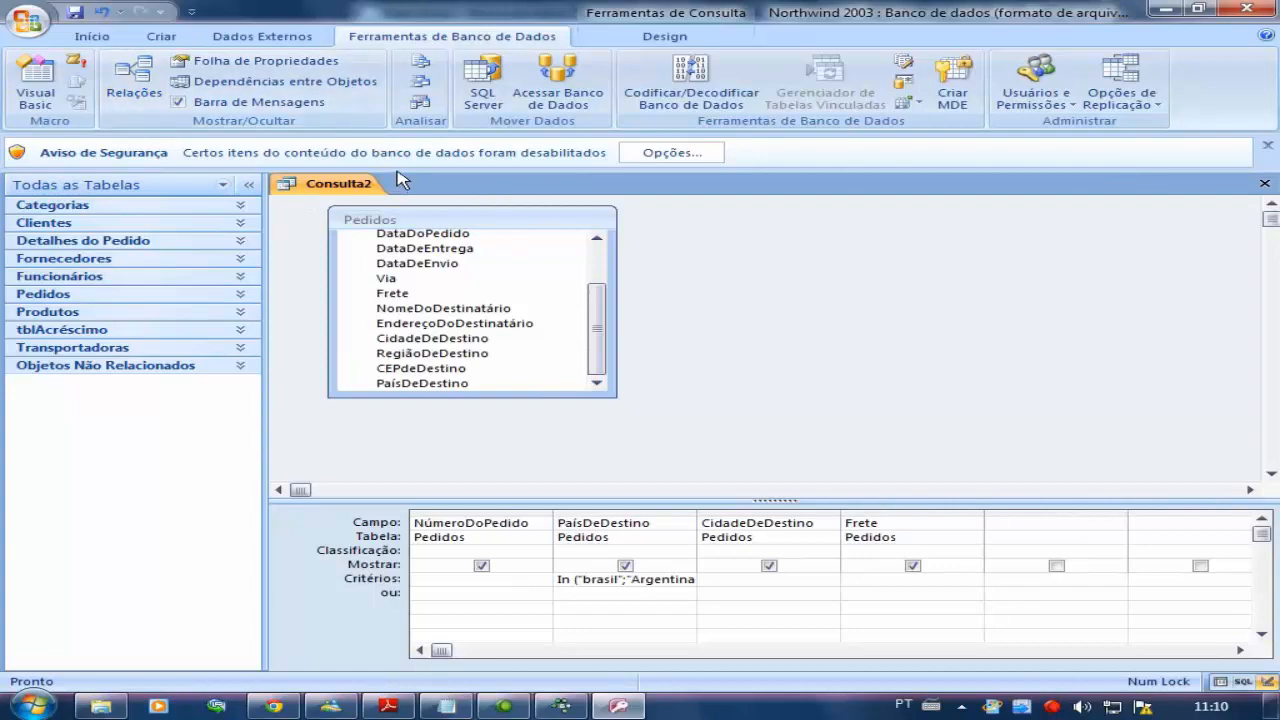
Enable the database's blocked content and save the open query as Consulta2.
click(675, 153)
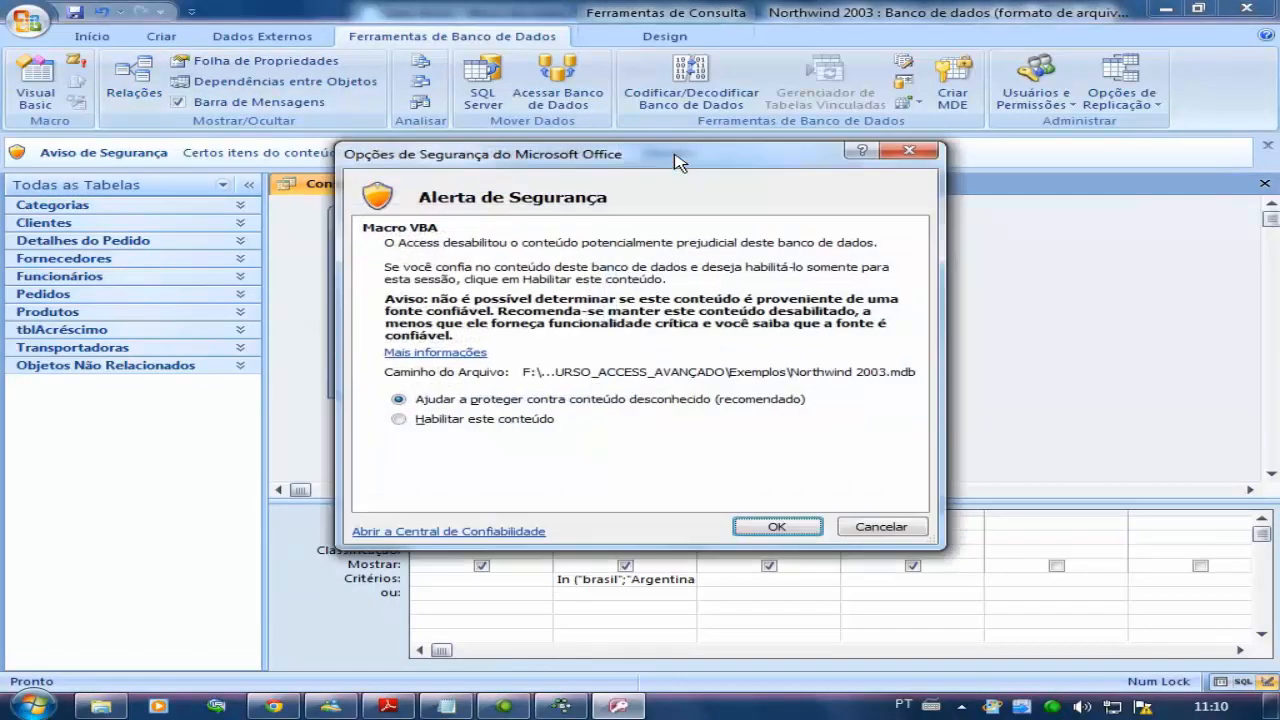
click(397, 421)
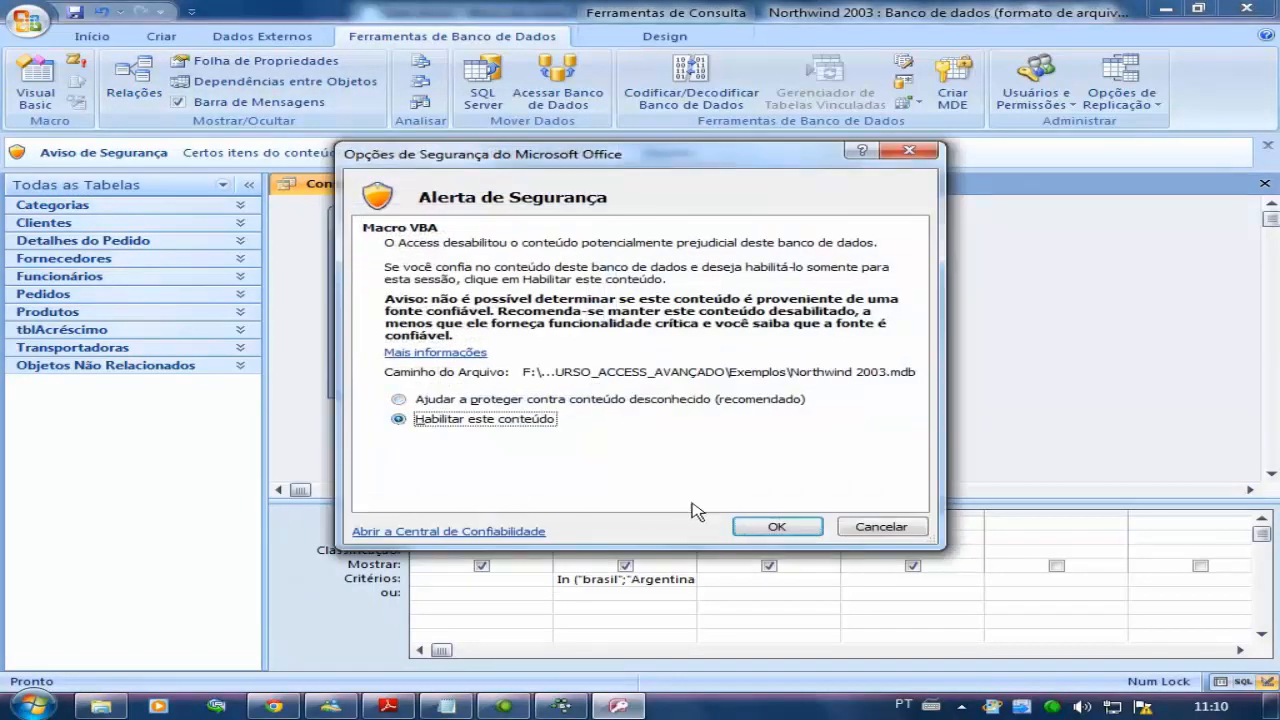
click(768, 530)
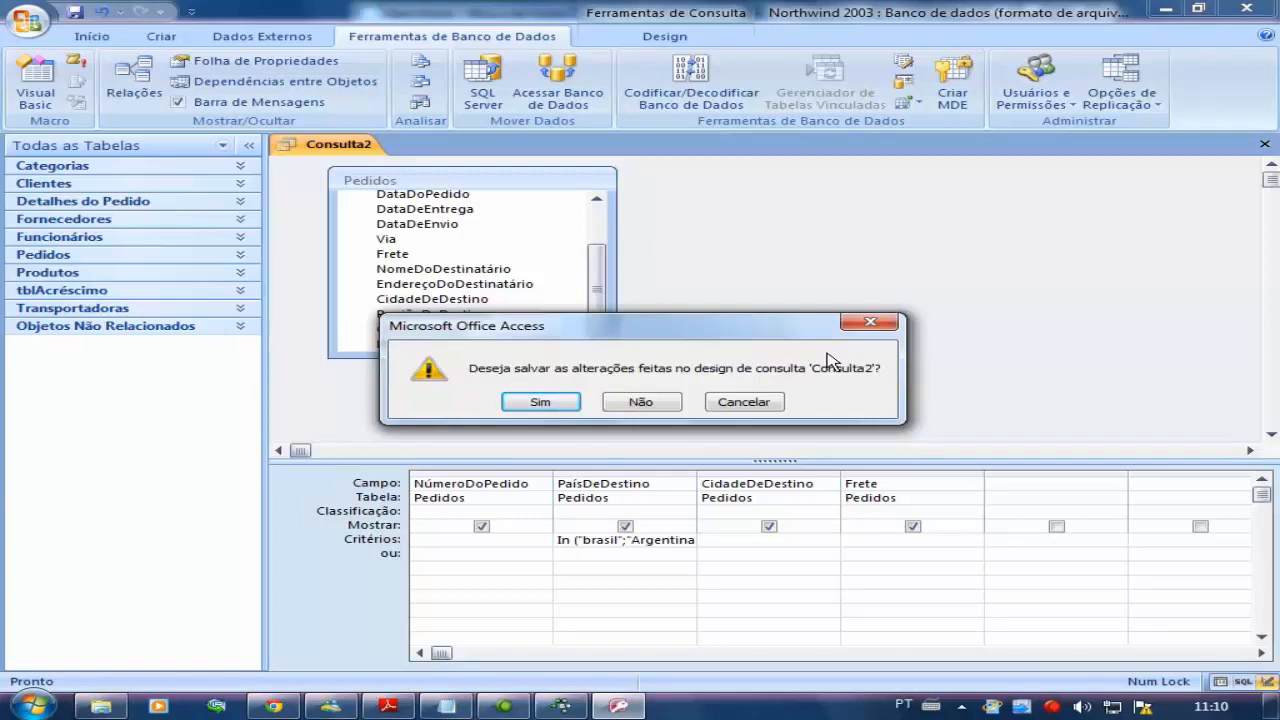
click(553, 404)
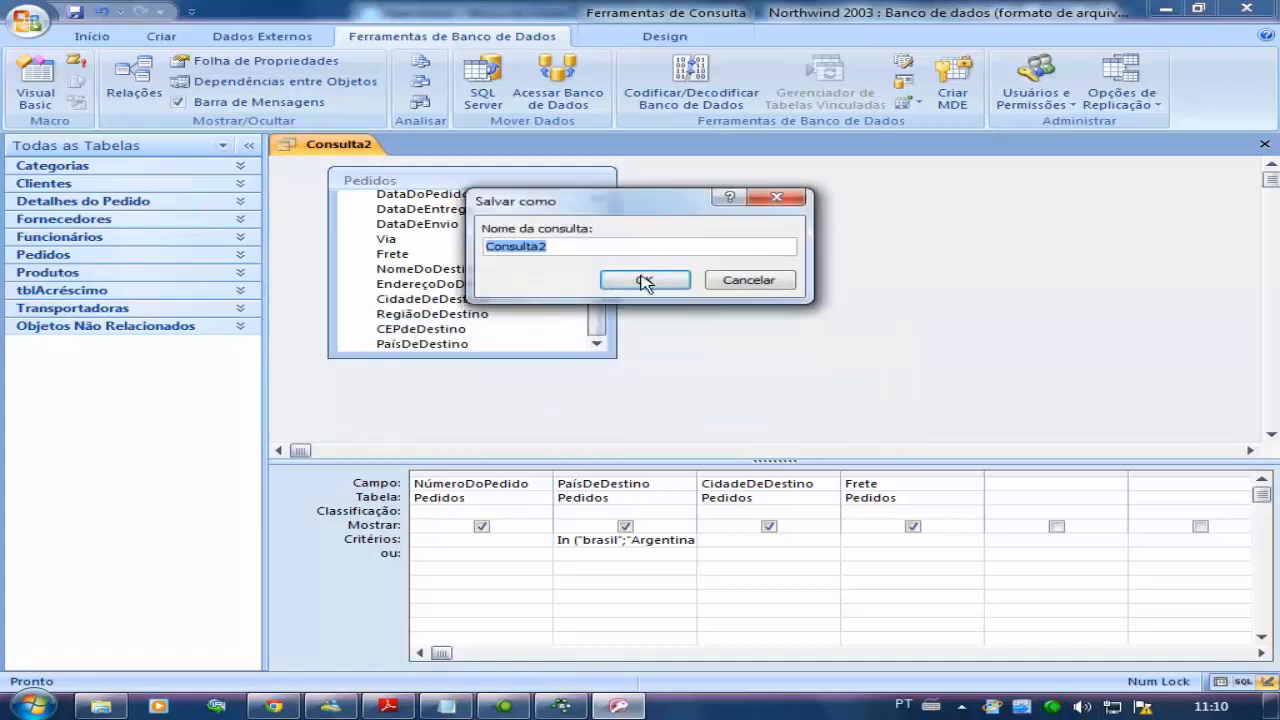
click(645, 281)
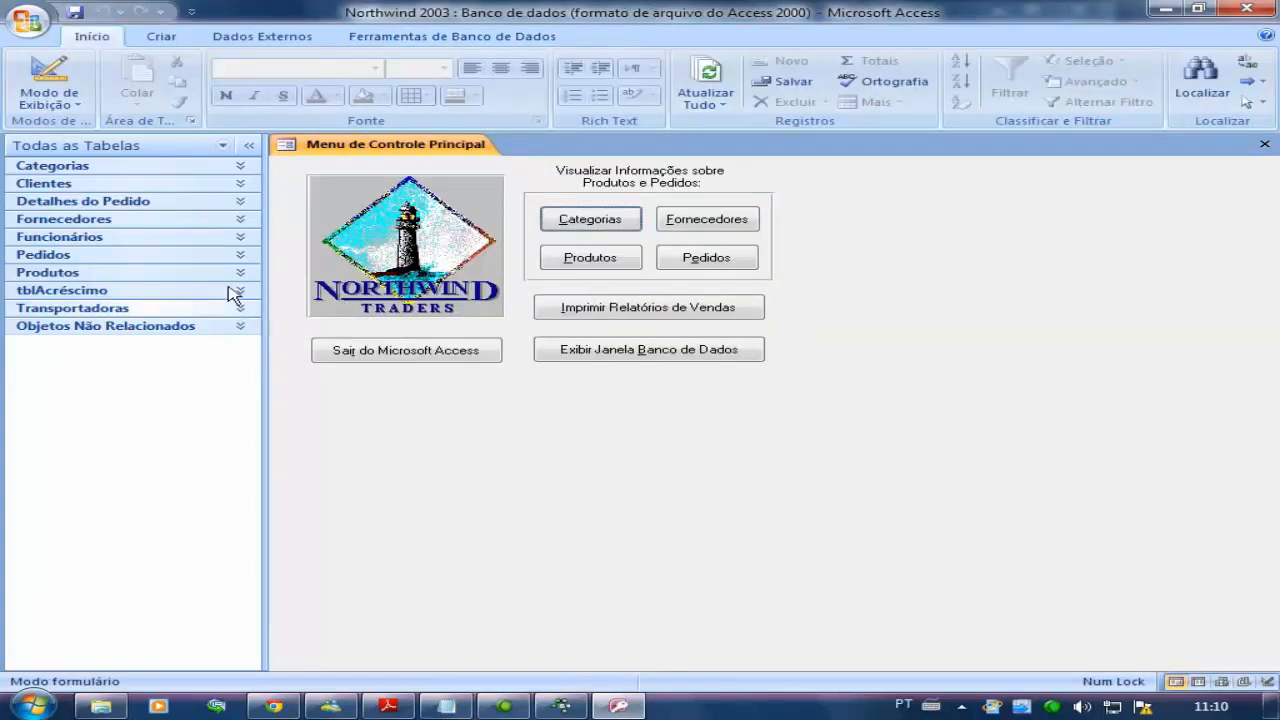
click(240, 201)
click(220, 164)
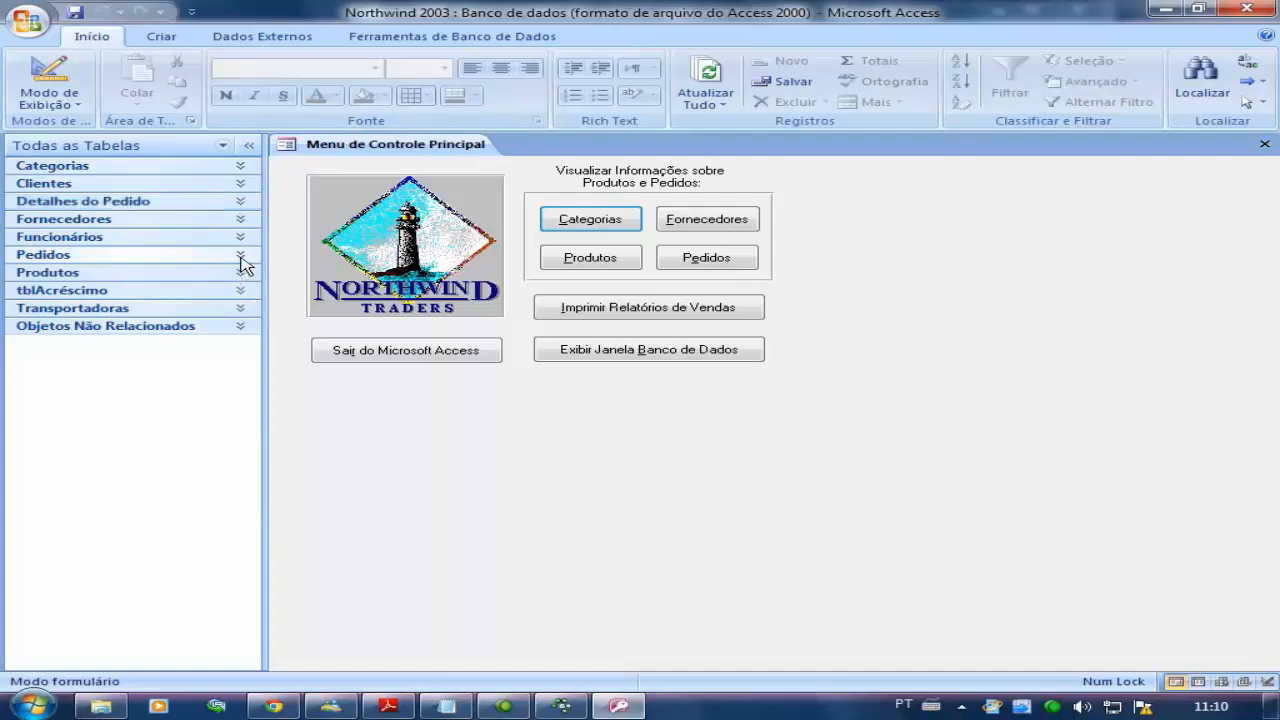
click(240, 258)
double_click(105, 229)
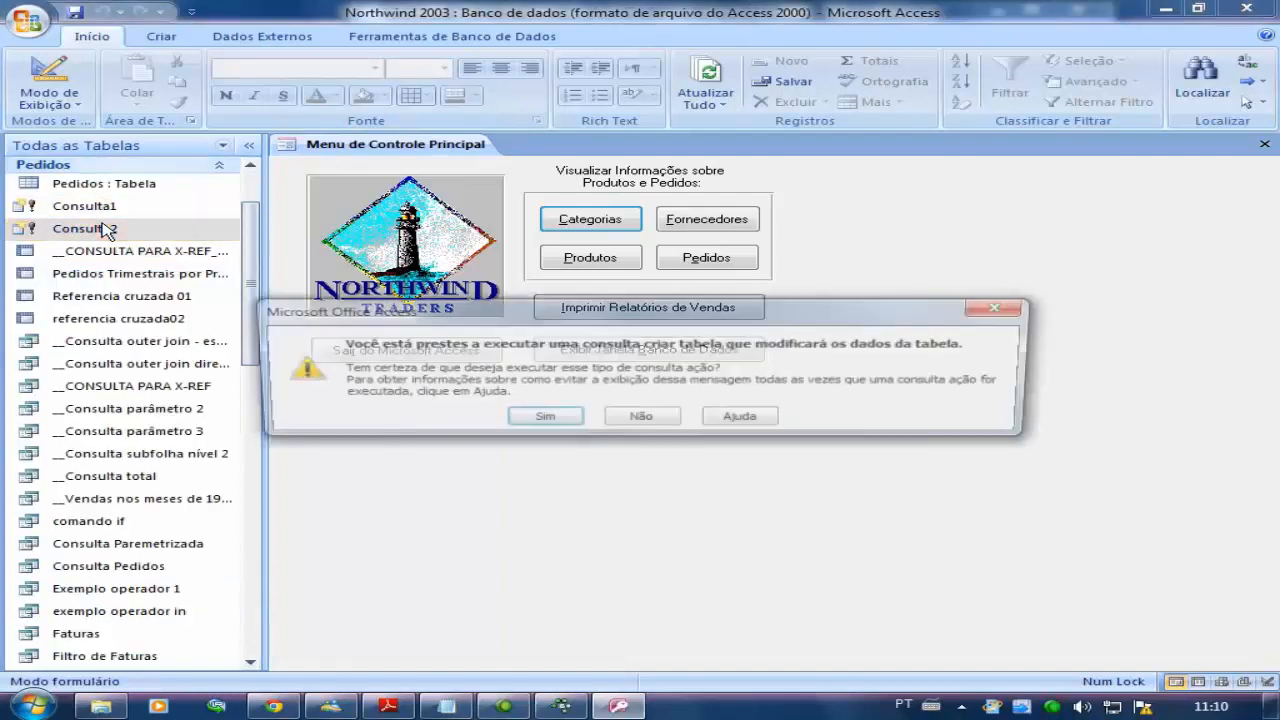
click(641, 419)
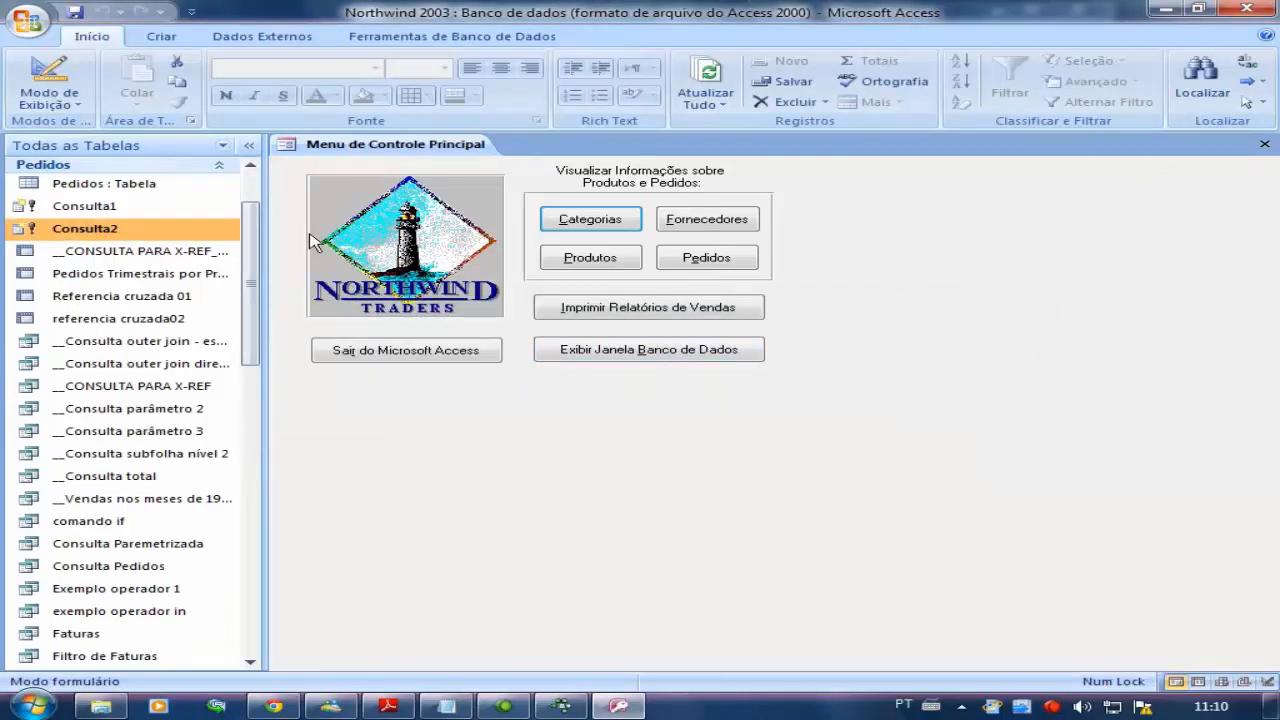
Delete the Consulta2 and Consulta1 queries from the Pedidos group and close the main control menu form.
right_click(122, 231)
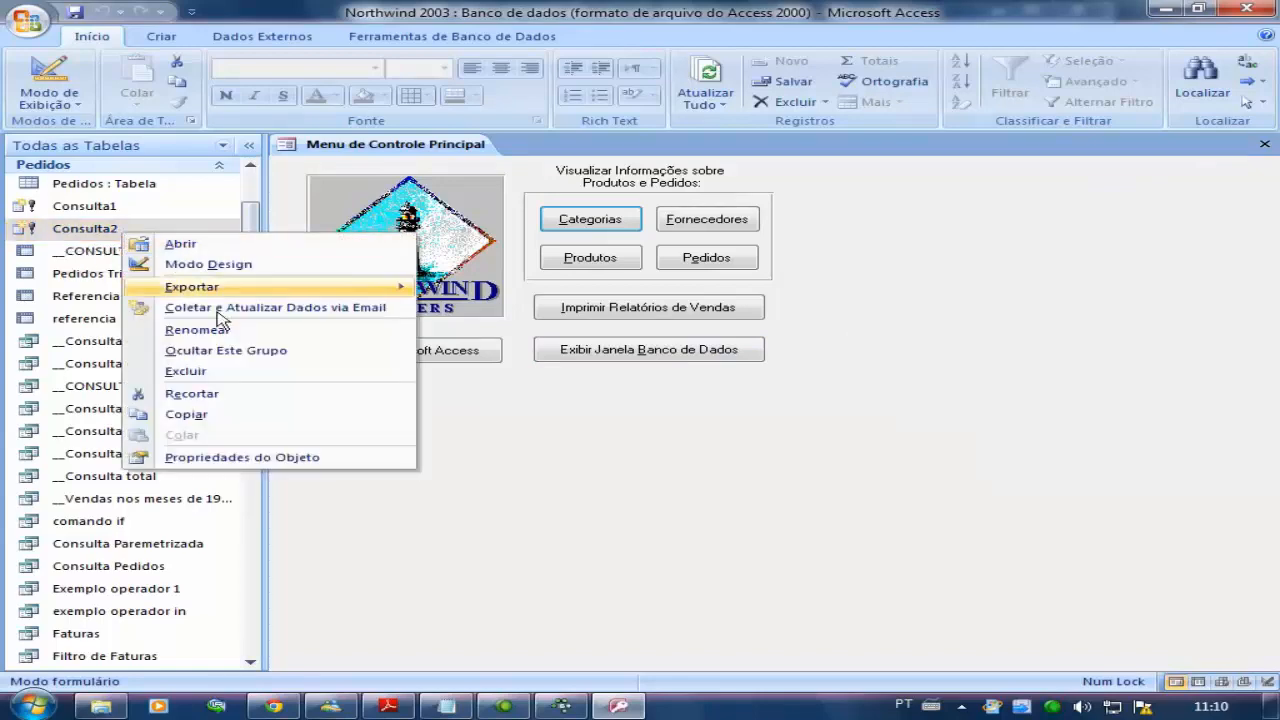
click(229, 372)
click(526, 411)
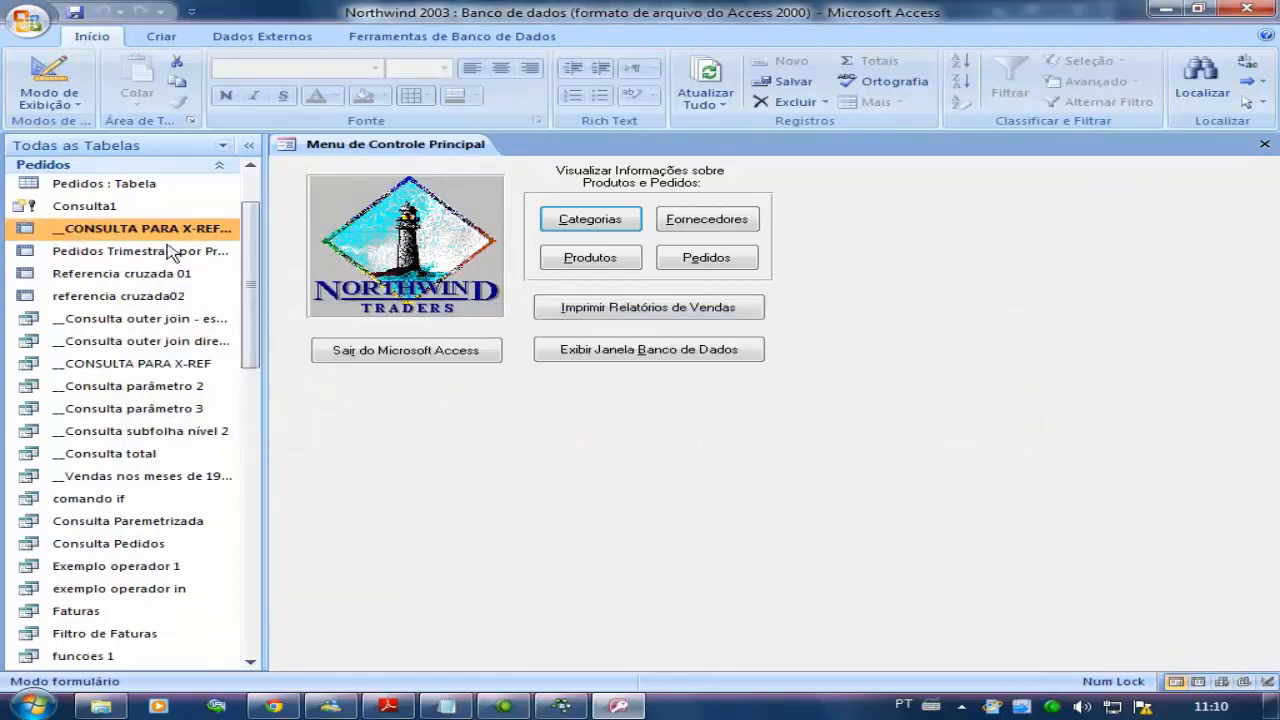
right_click(84, 206)
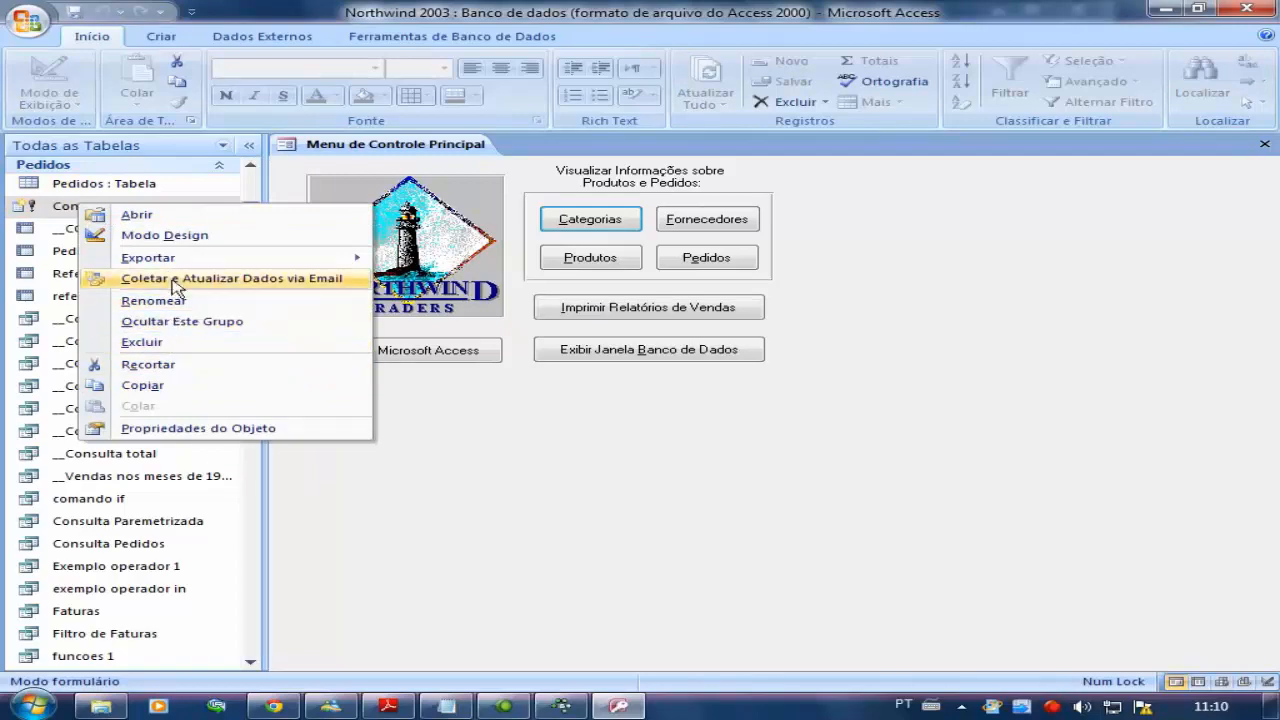
click(310, 343)
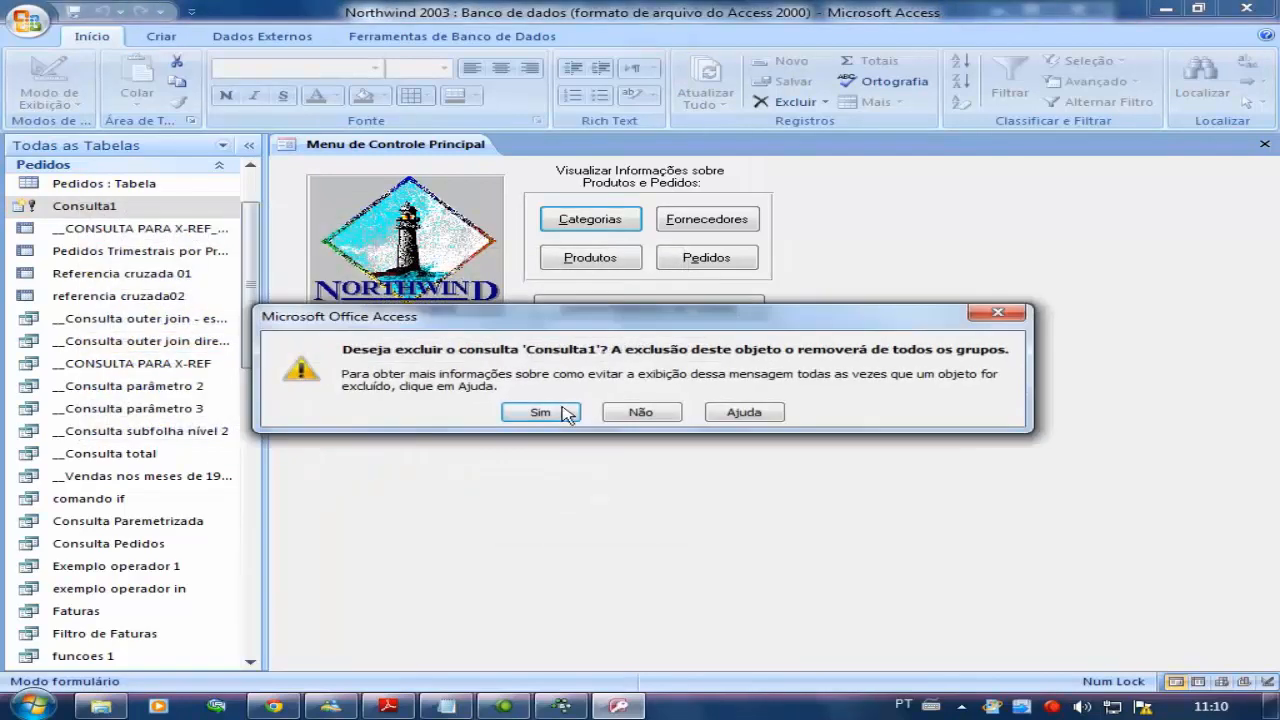
click(546, 409)
click(1266, 144)
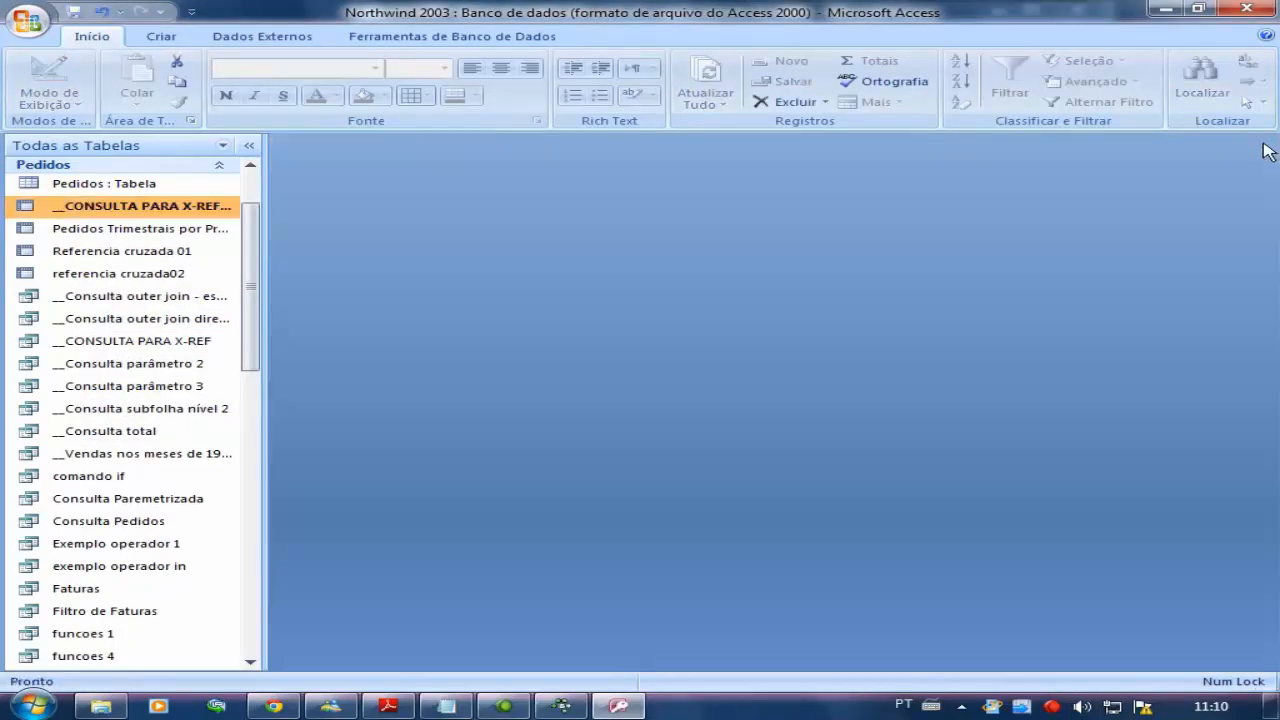
Create a new query in Design view based on the Pedidos table and enlarge its field list.
click(160, 36)
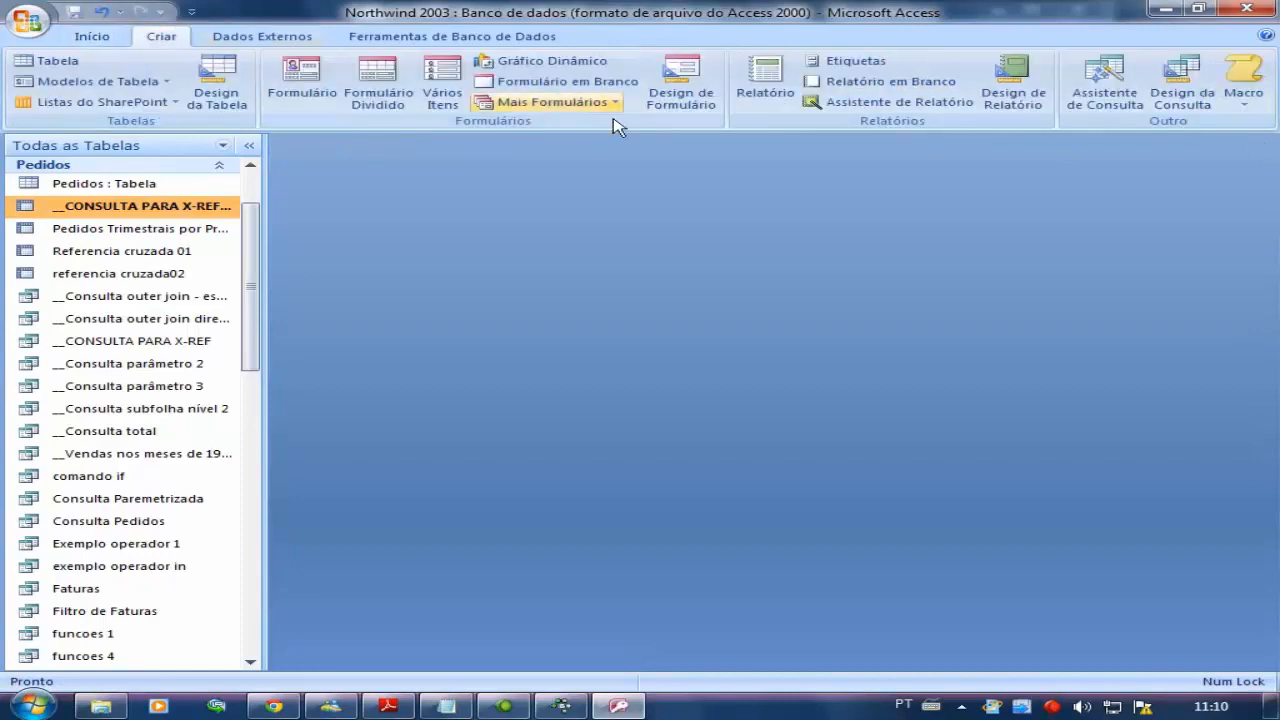
click(1180, 90)
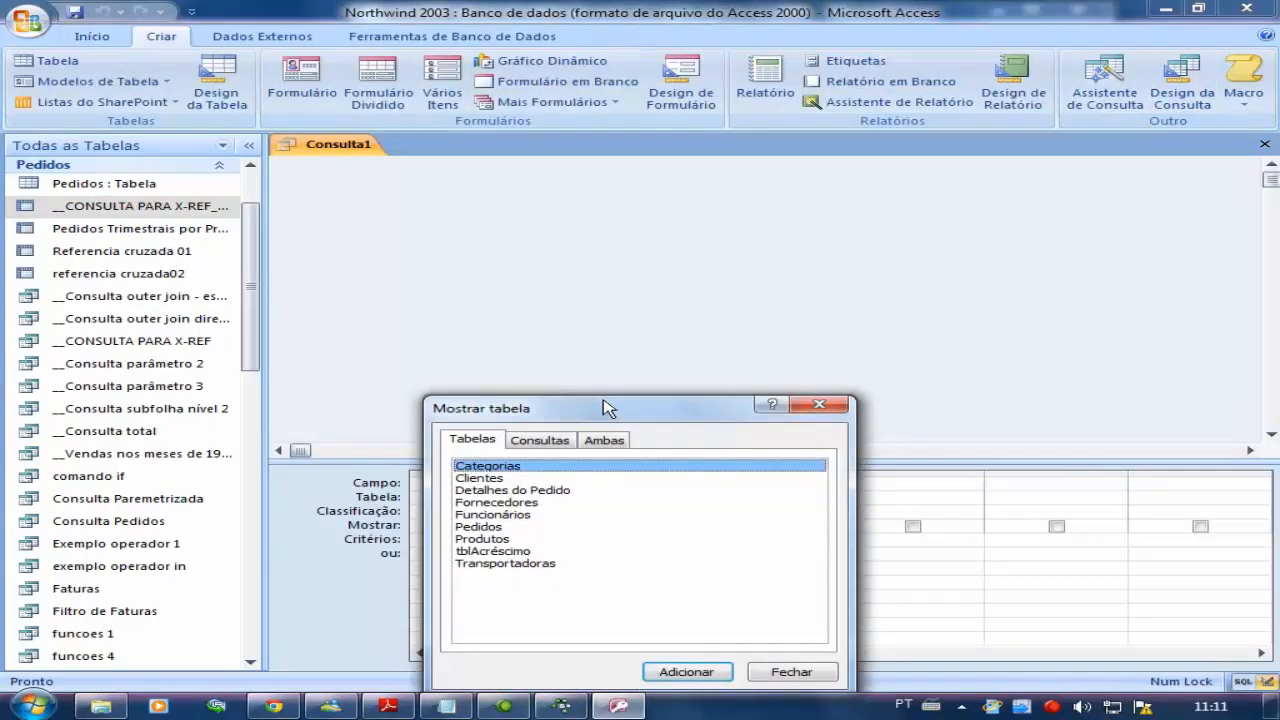
drag(606, 406, 1028, 148)
double_click(905, 269)
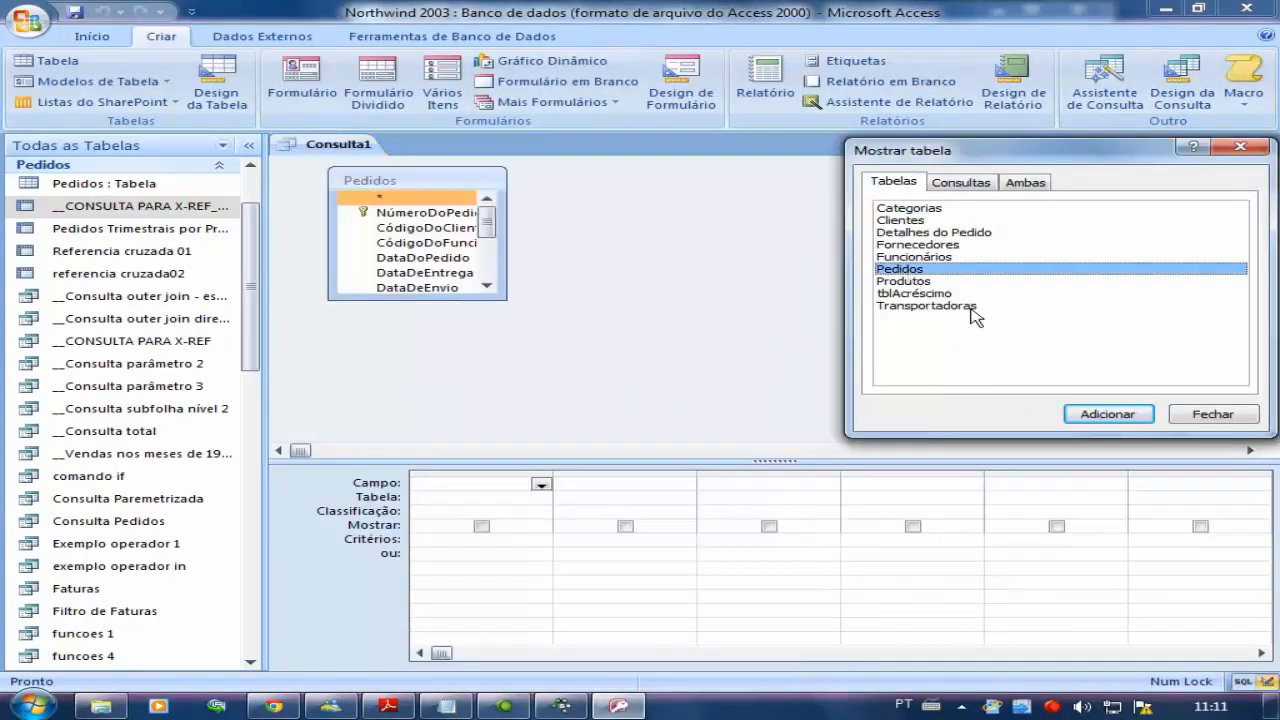
click(1210, 414)
drag(497, 298, 636, 390)
Add the NúmeroDoPedido, PaísDeDestino, CidadeDeDestino and Frete fields to the query grid.
click(445, 215)
double_click(445, 215)
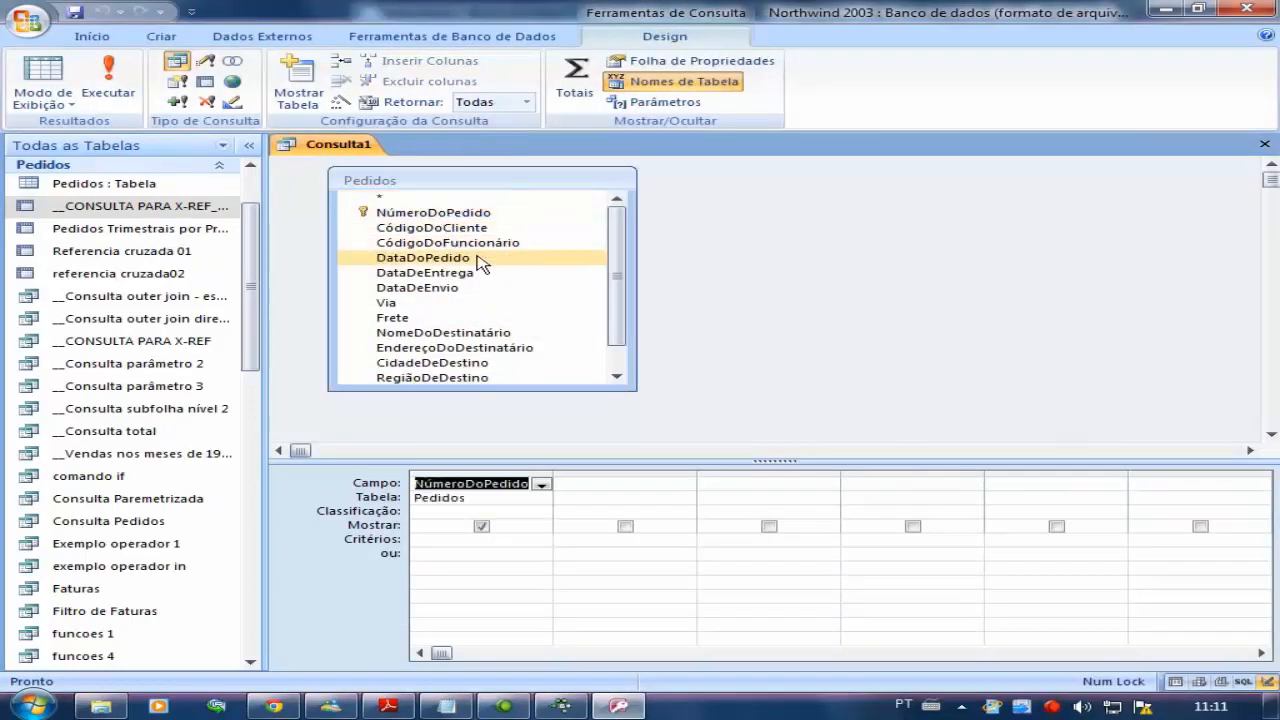
drag(614, 277, 445, 378)
double_click(445, 378)
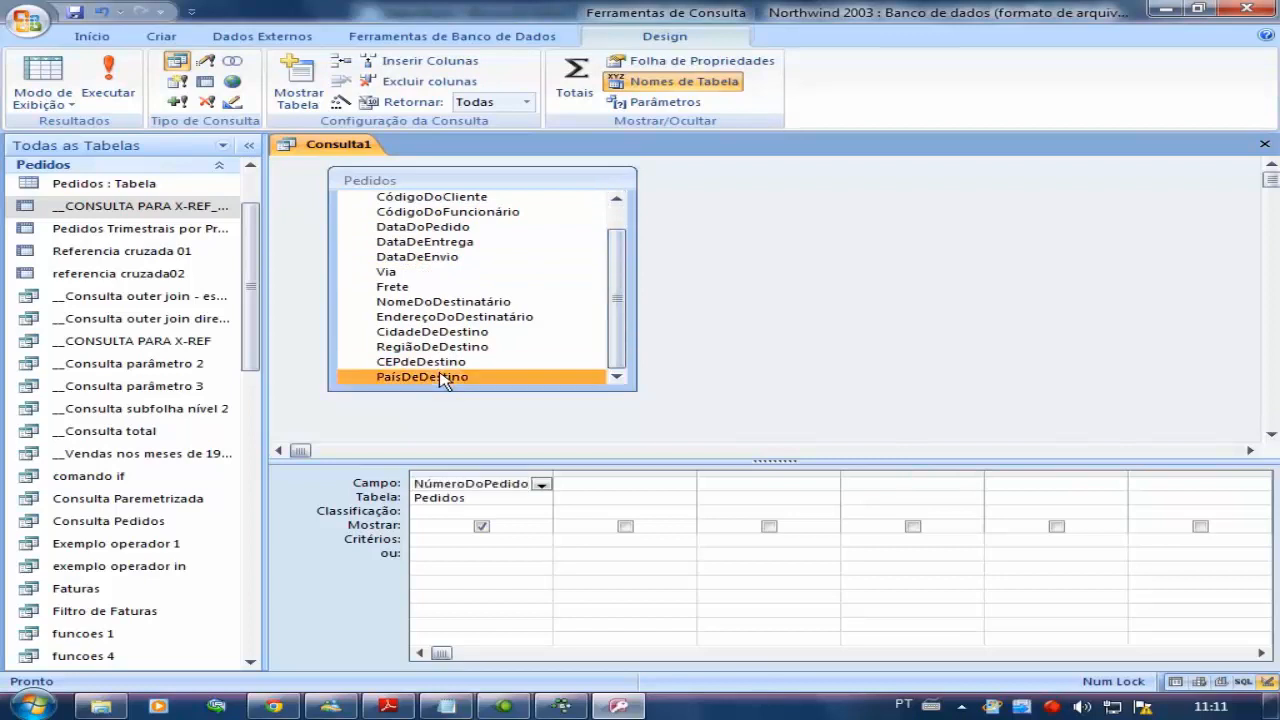
double_click(520, 340)
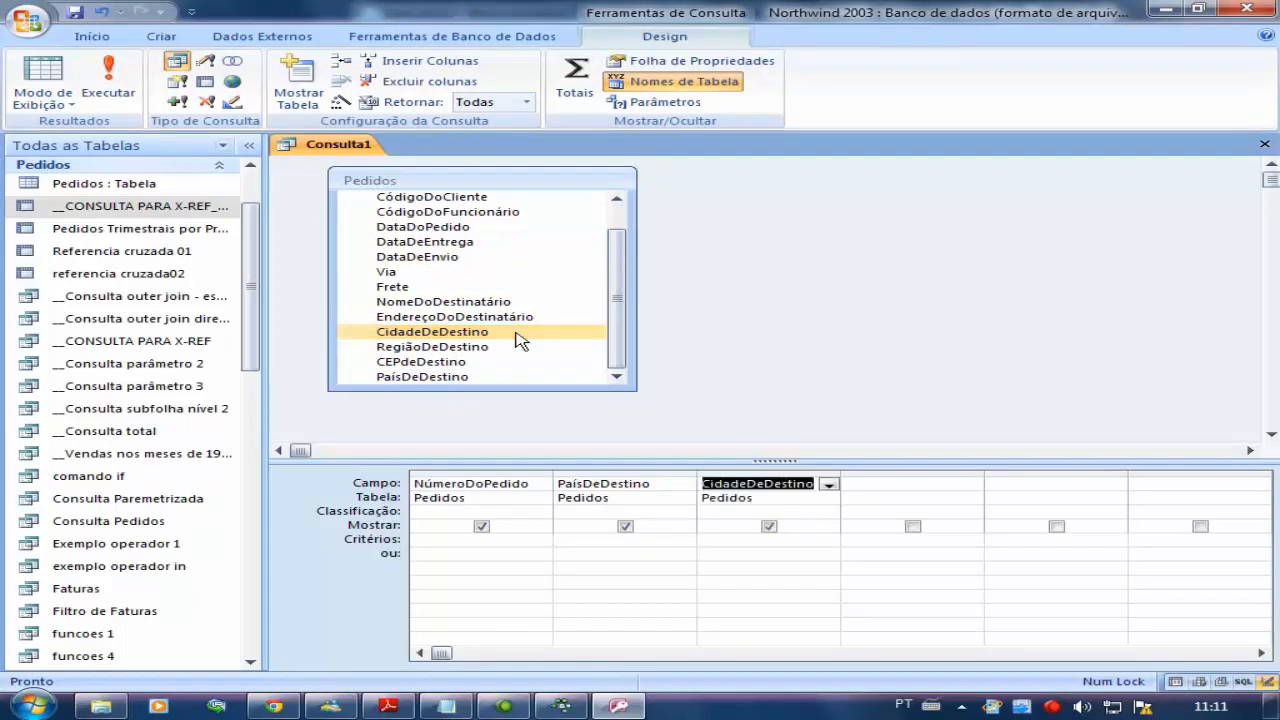
double_click(443, 287)
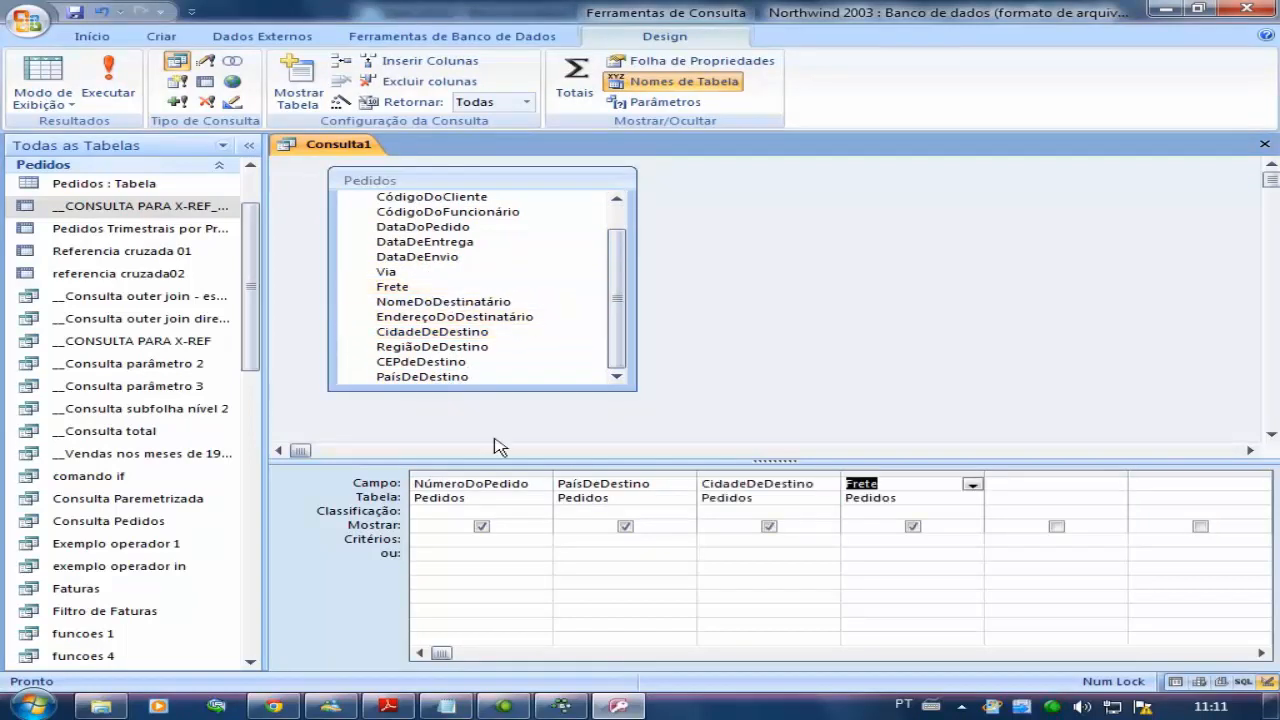
Filter PaísDeDestino with the criterion In ("brasil";"Argentina"), preview the records and return to the design.
click(557, 539)
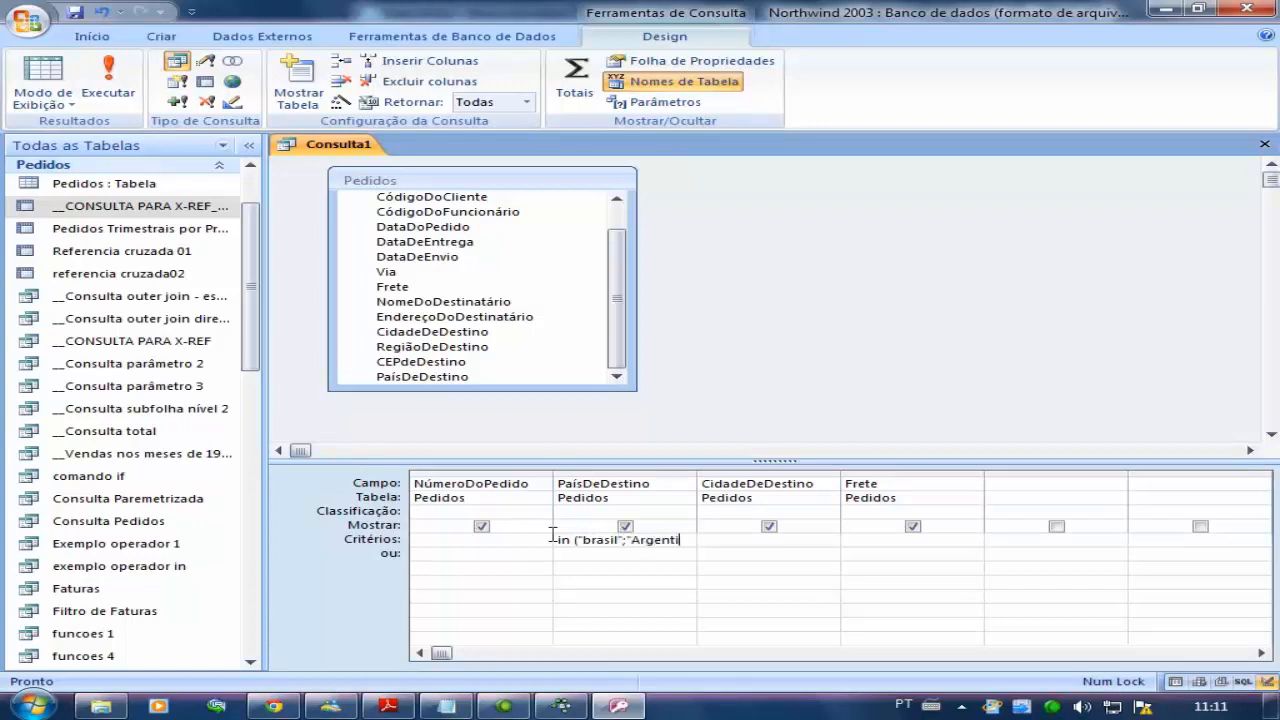
text("))
click(52, 72)
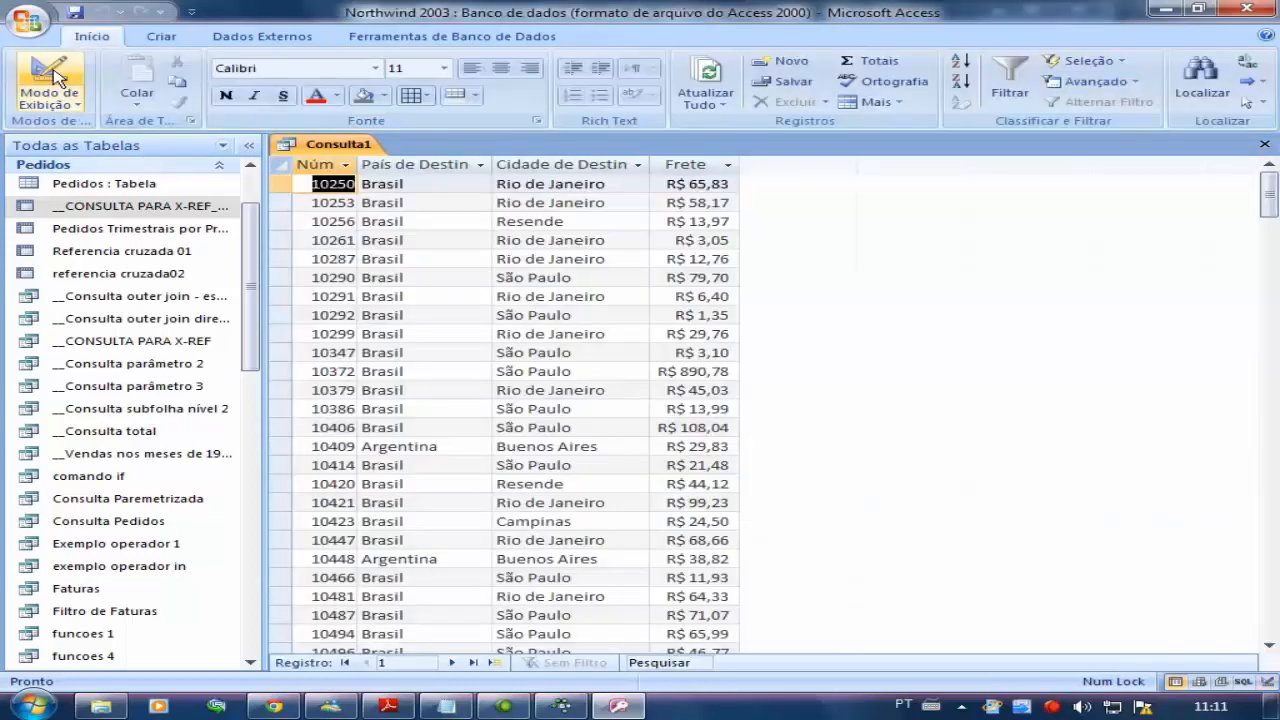
click(84, 84)
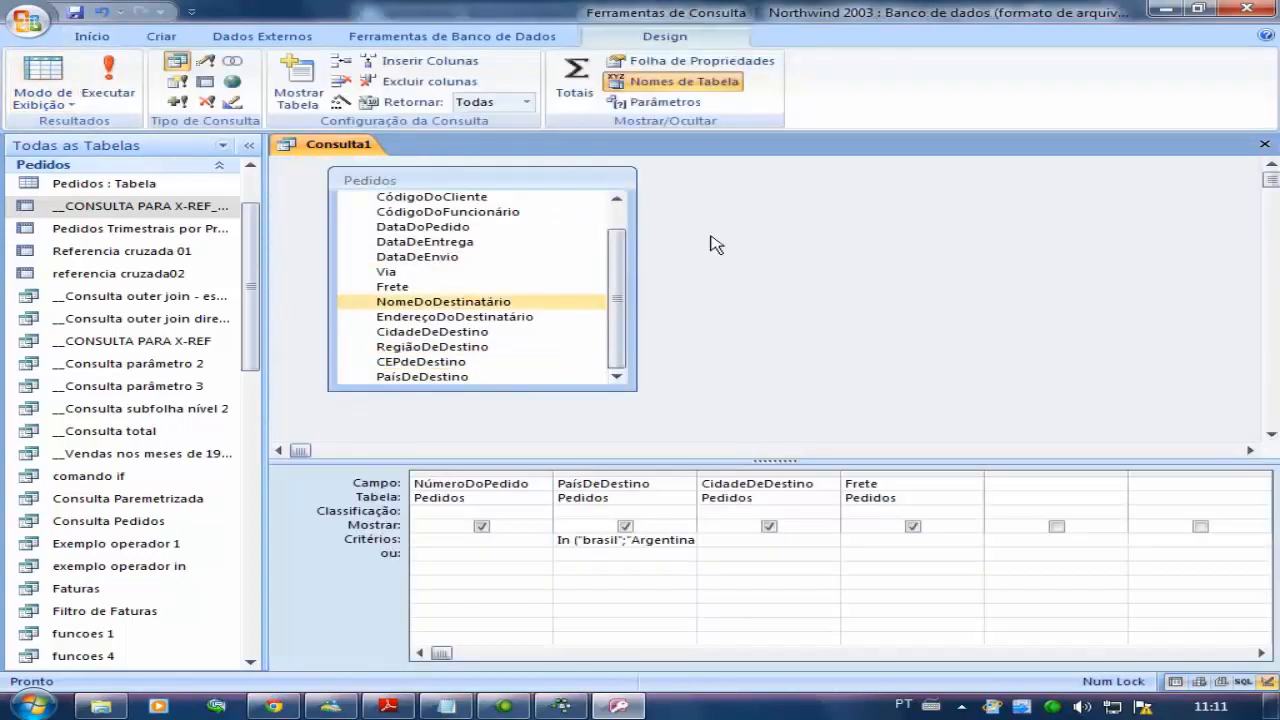
Convert the query into a make-table query that creates NovoPedido in the current database and preview its records.
click(177, 83)
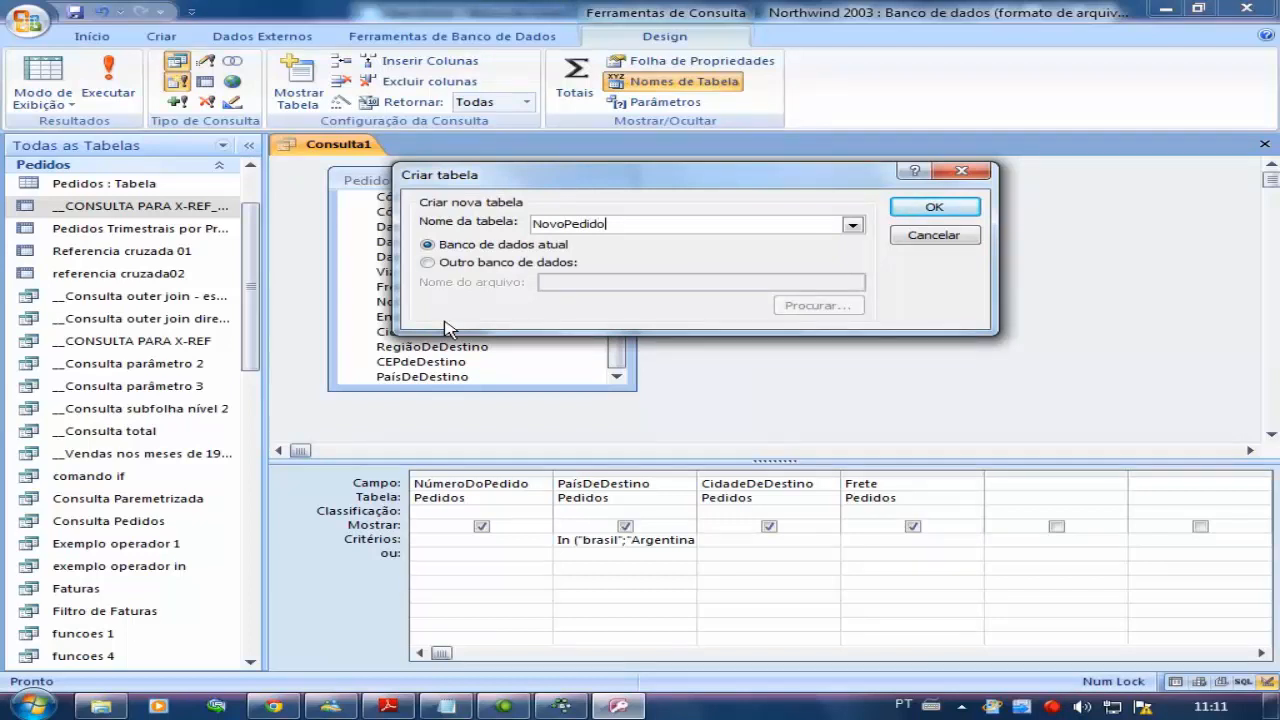
click(906, 218)
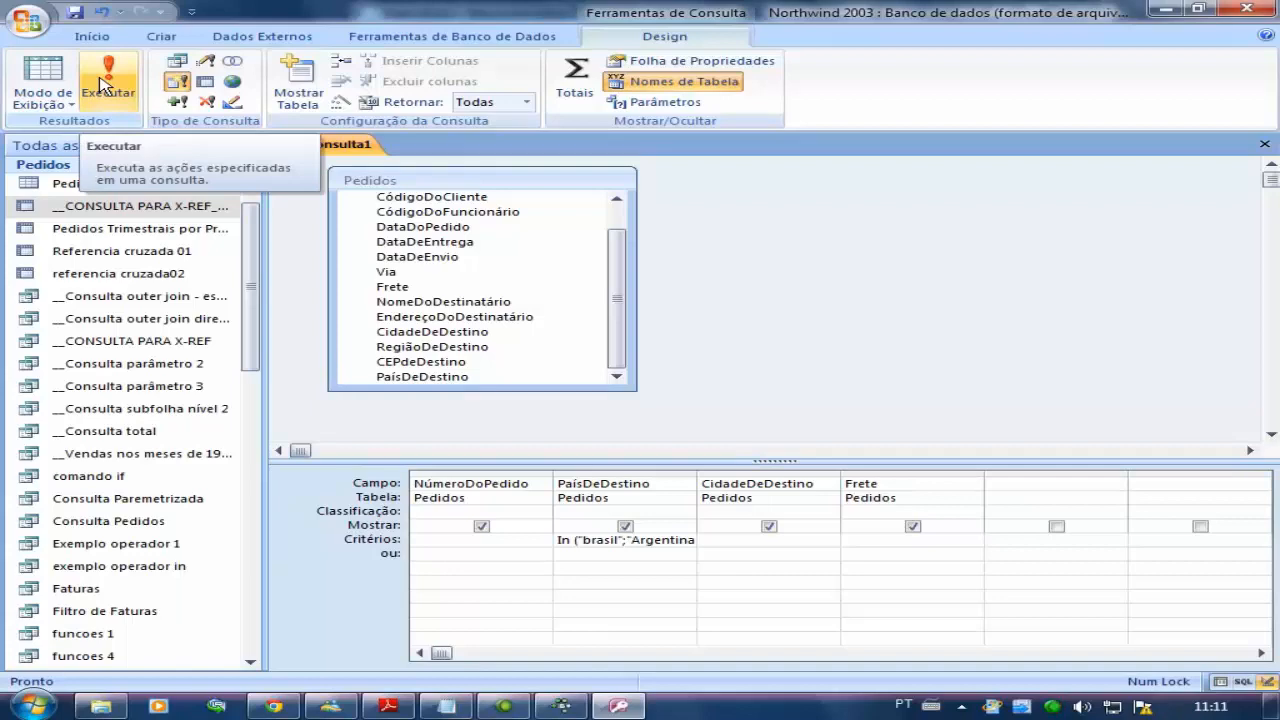
click(45, 80)
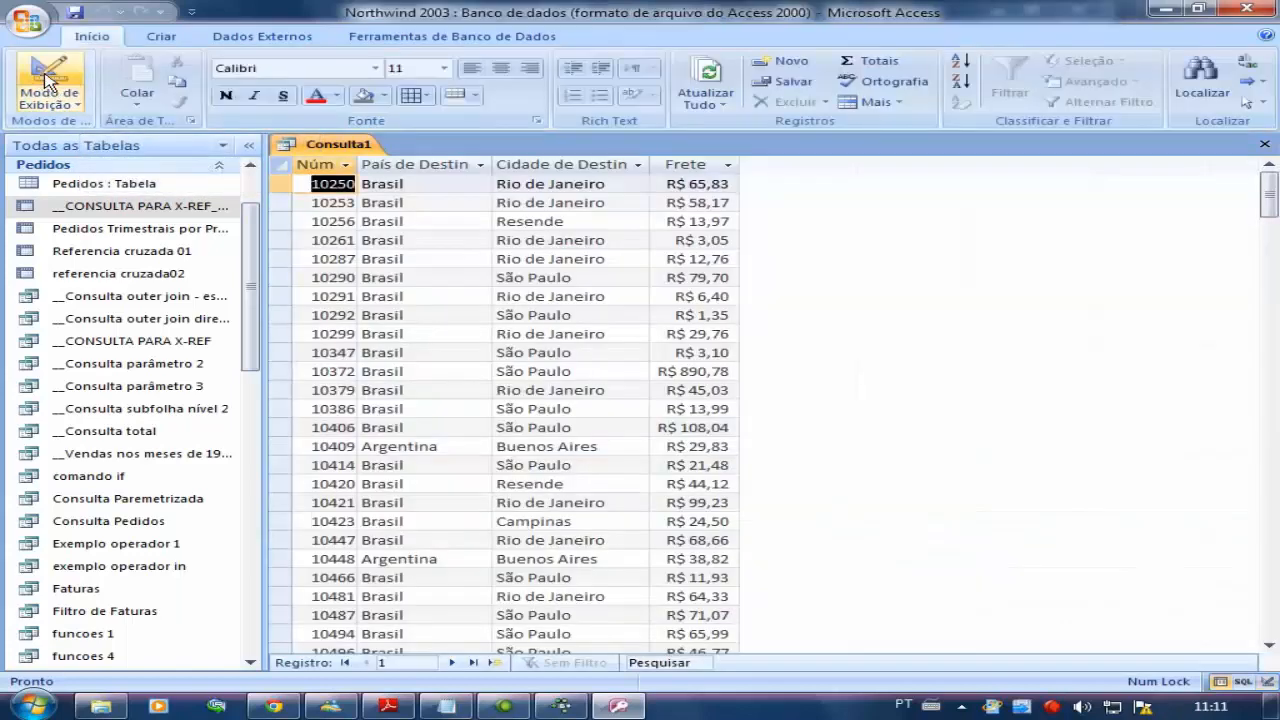
Return the query to Design view and run it to create the NovoPedido table, accepting the paste of the records.
click(45, 80)
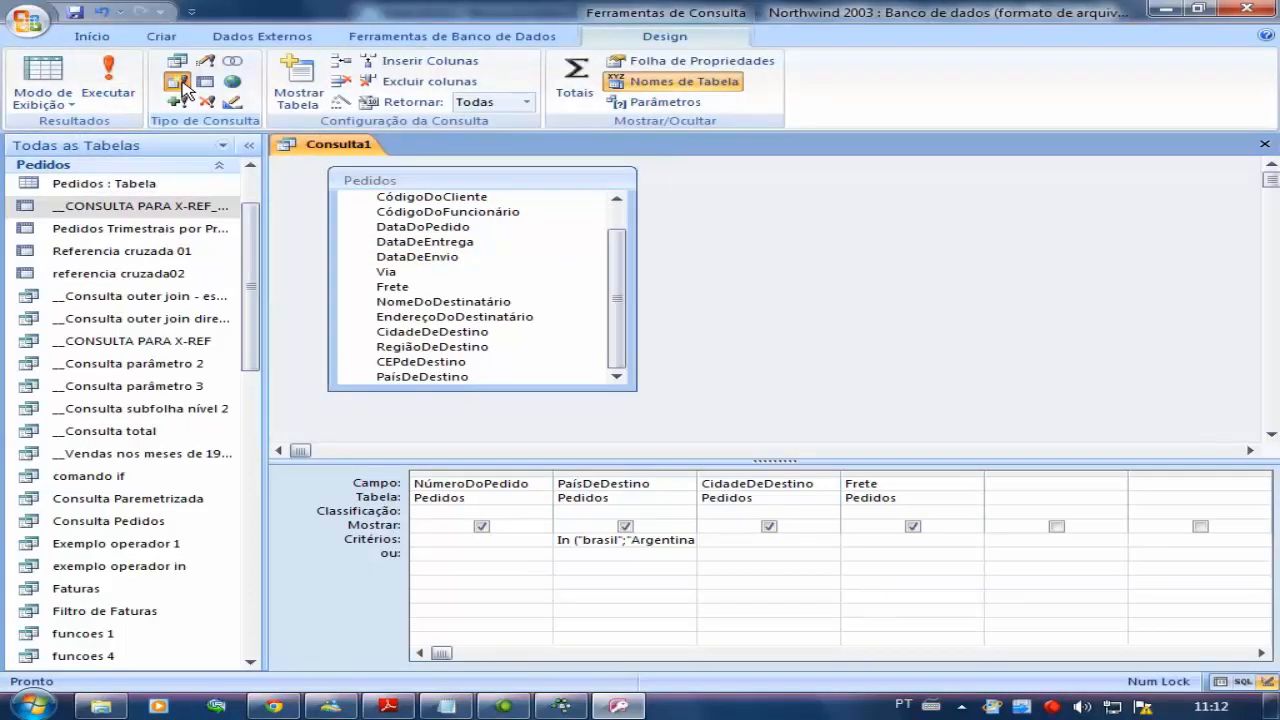
click(108, 82)
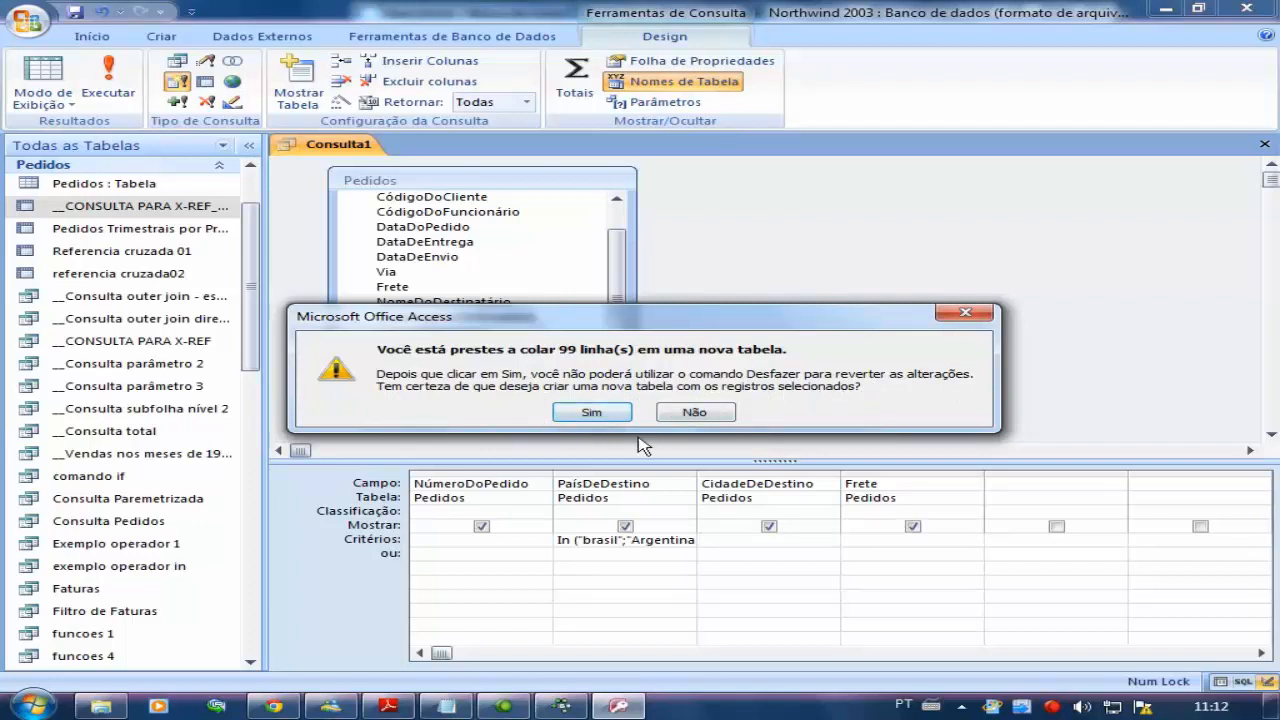
click(588, 424)
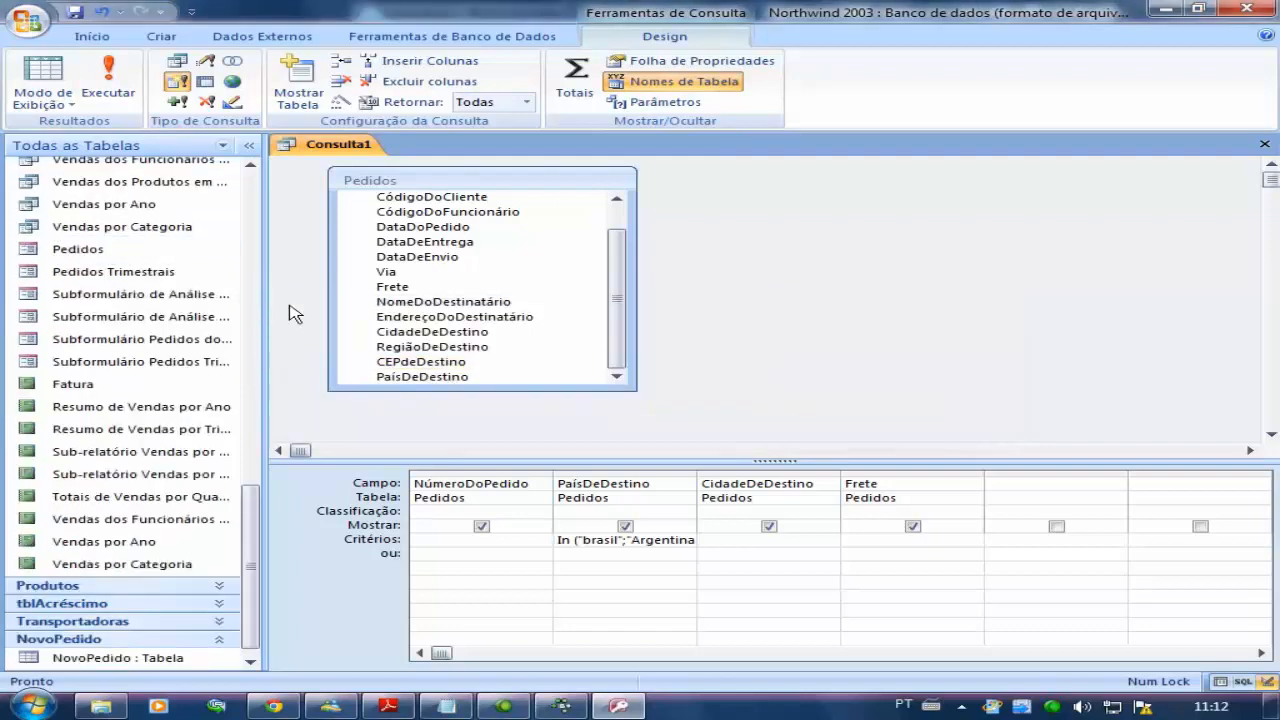
Collapse the Pedidos group in the object list, preview the query's records and return to its design.
click(220, 148)
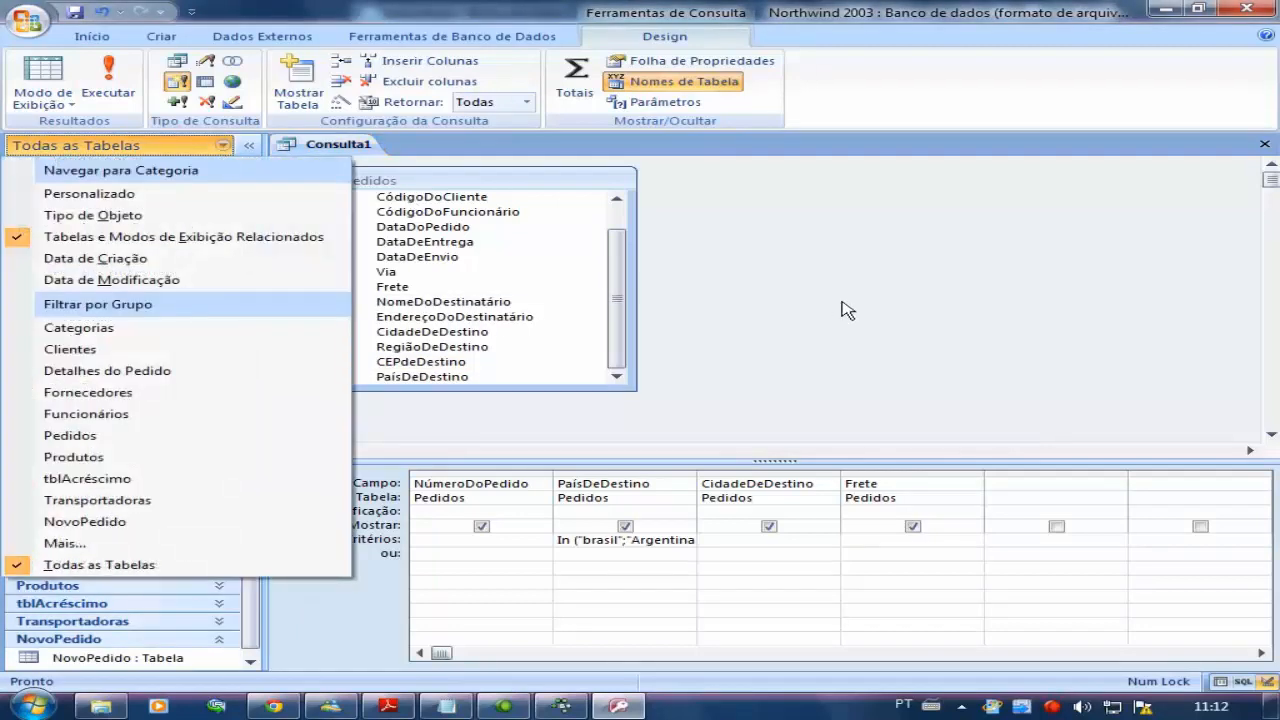
click(848, 310)
drag(251, 505, 238, 245)
click(229, 256)
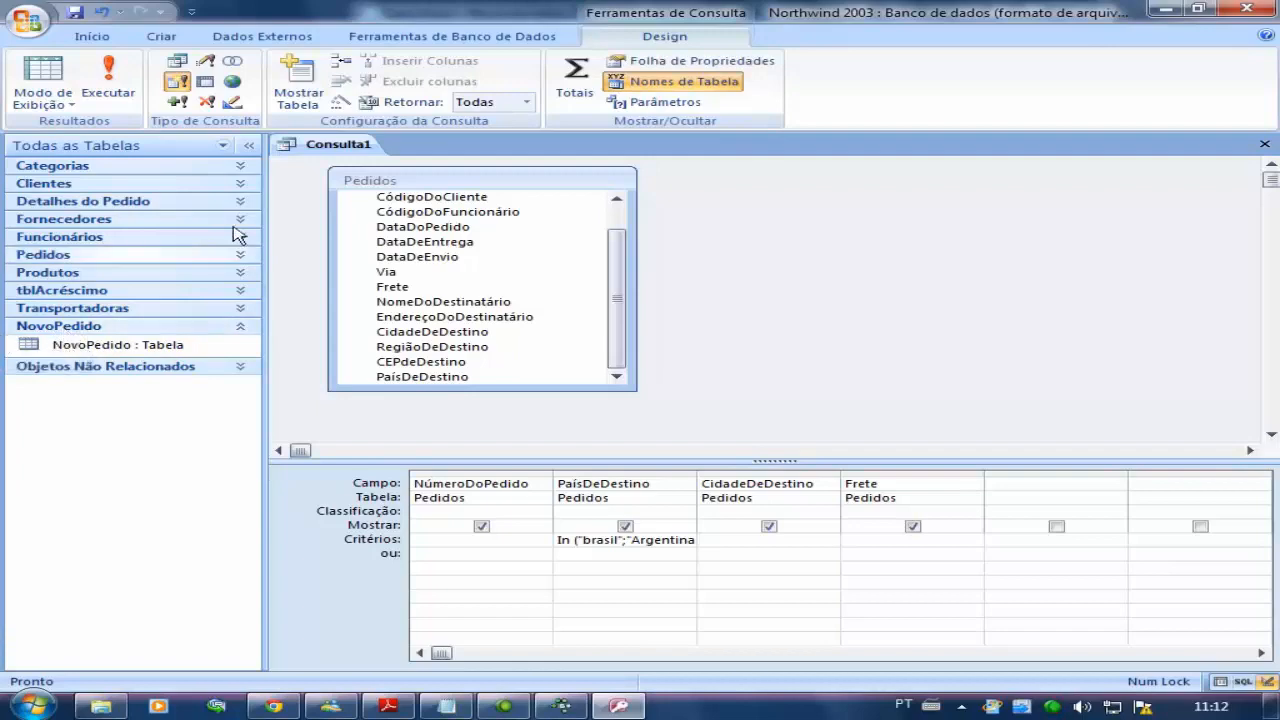
click(40, 98)
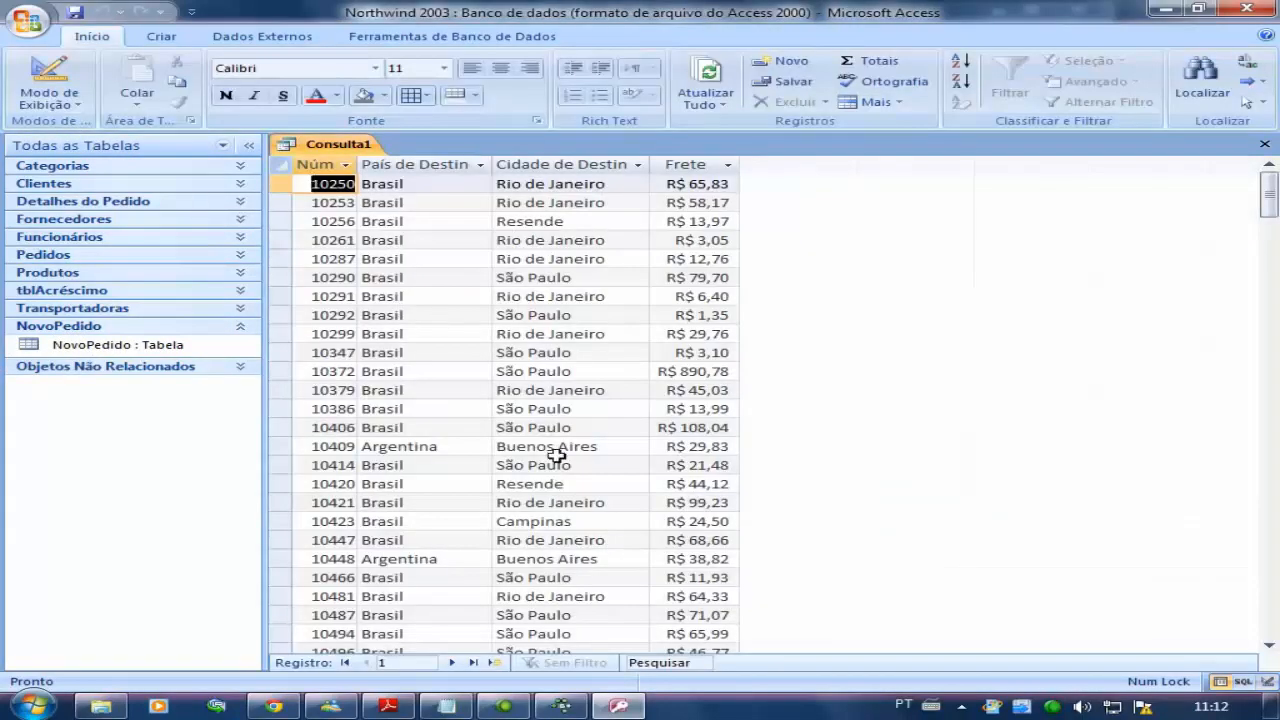
click(40, 100)
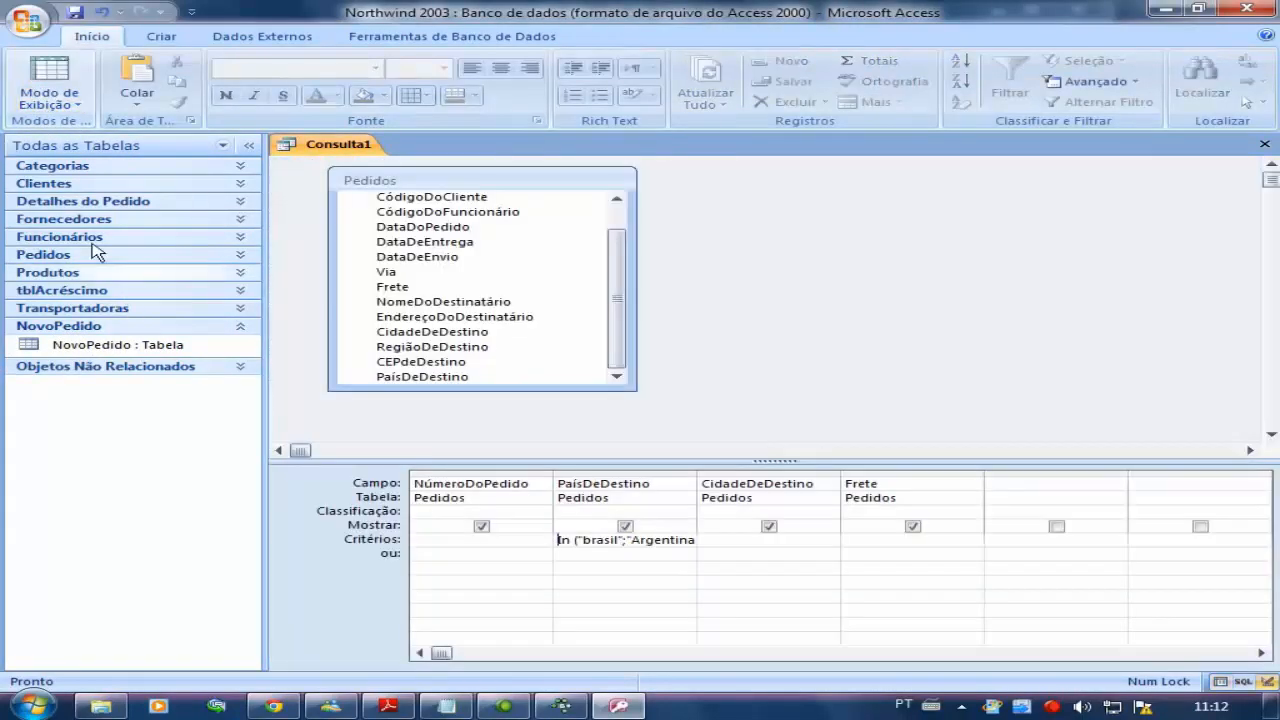
Open the NovoPedido table, examine its field names and data types in Design view, and return to its datasheet.
double_click(139, 347)
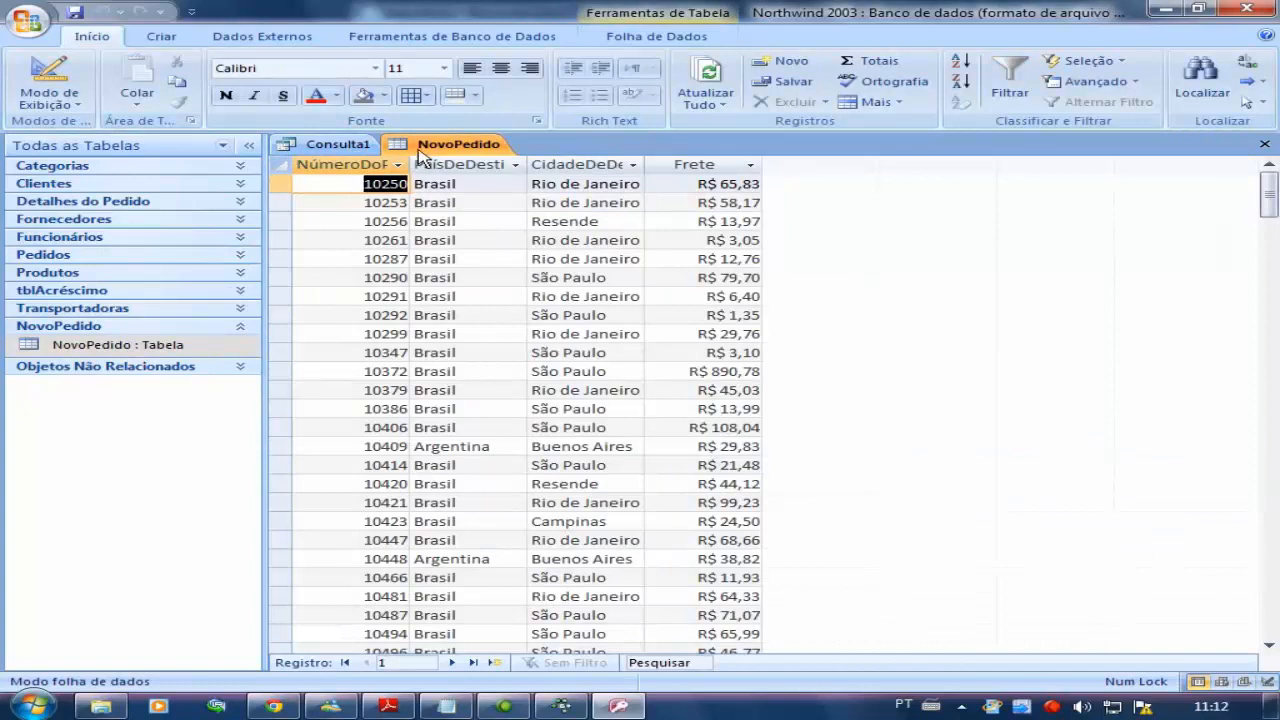
click(76, 104)
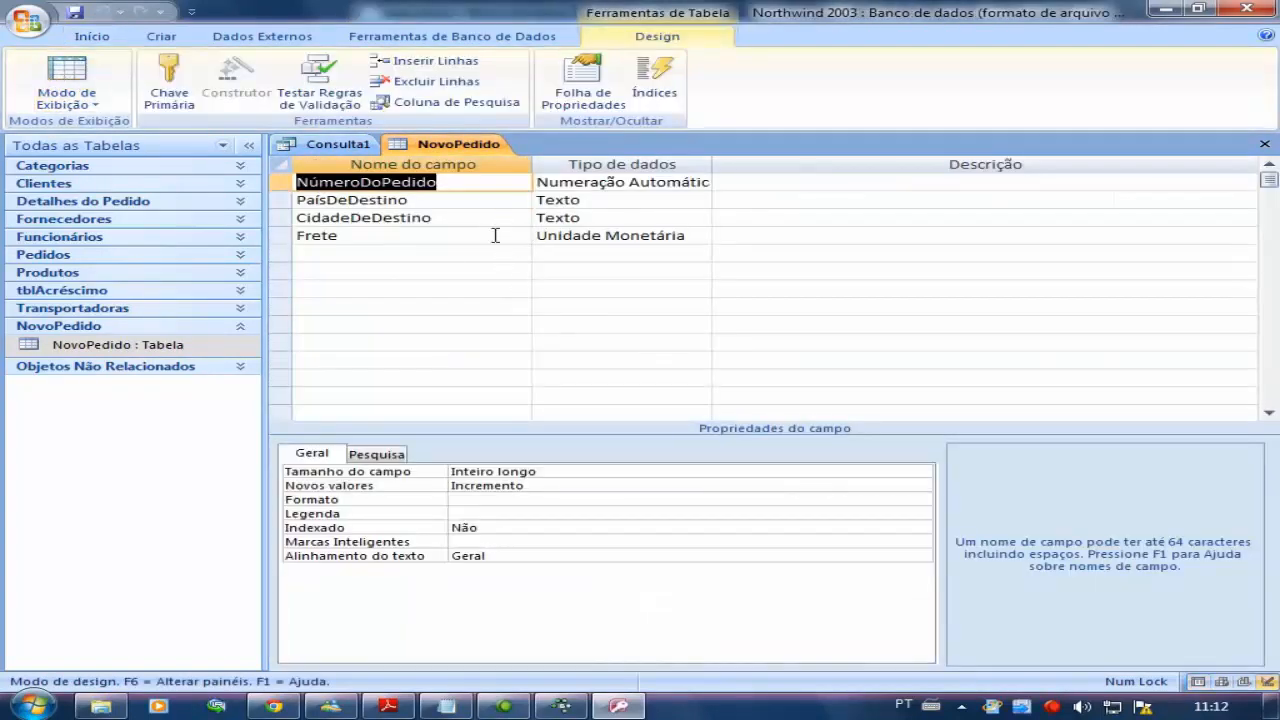
click(474, 205)
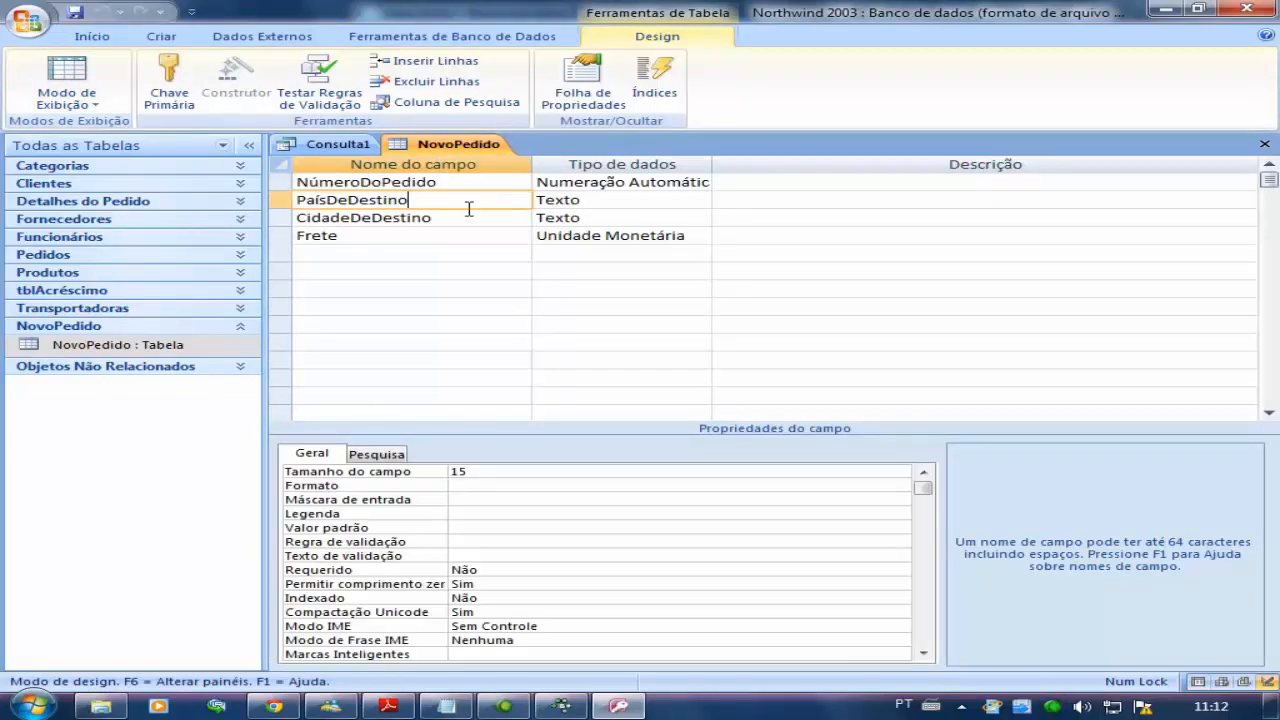
click(464, 221)
click(460, 236)
click(597, 186)
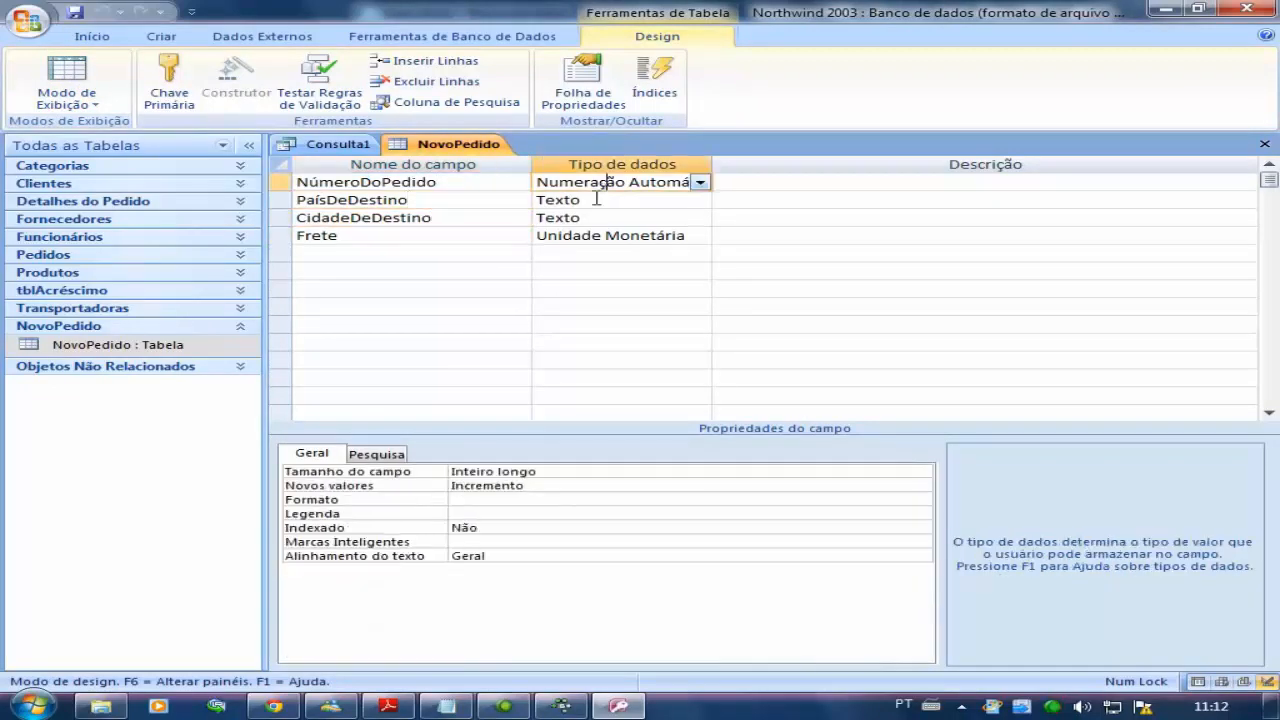
click(580, 218)
click(45, 100)
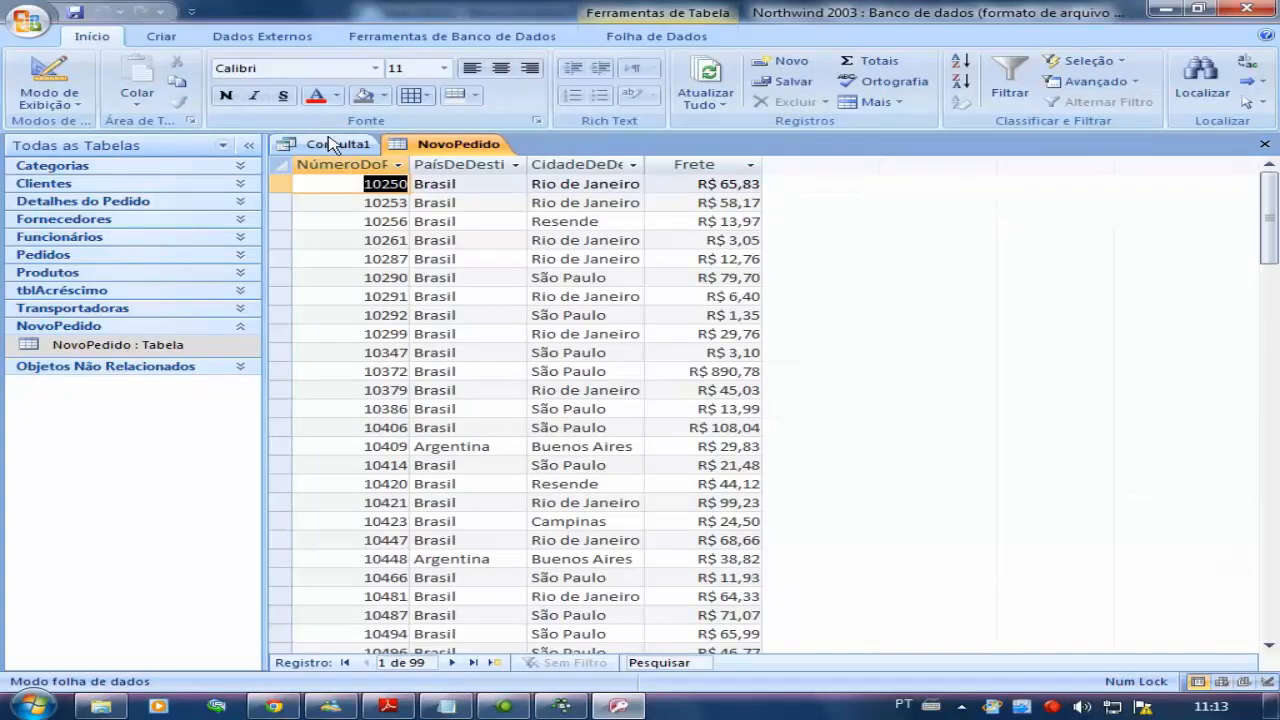
Try to run the make-table query again, replacing NovoPedido while that table is still open.
click(332, 144)
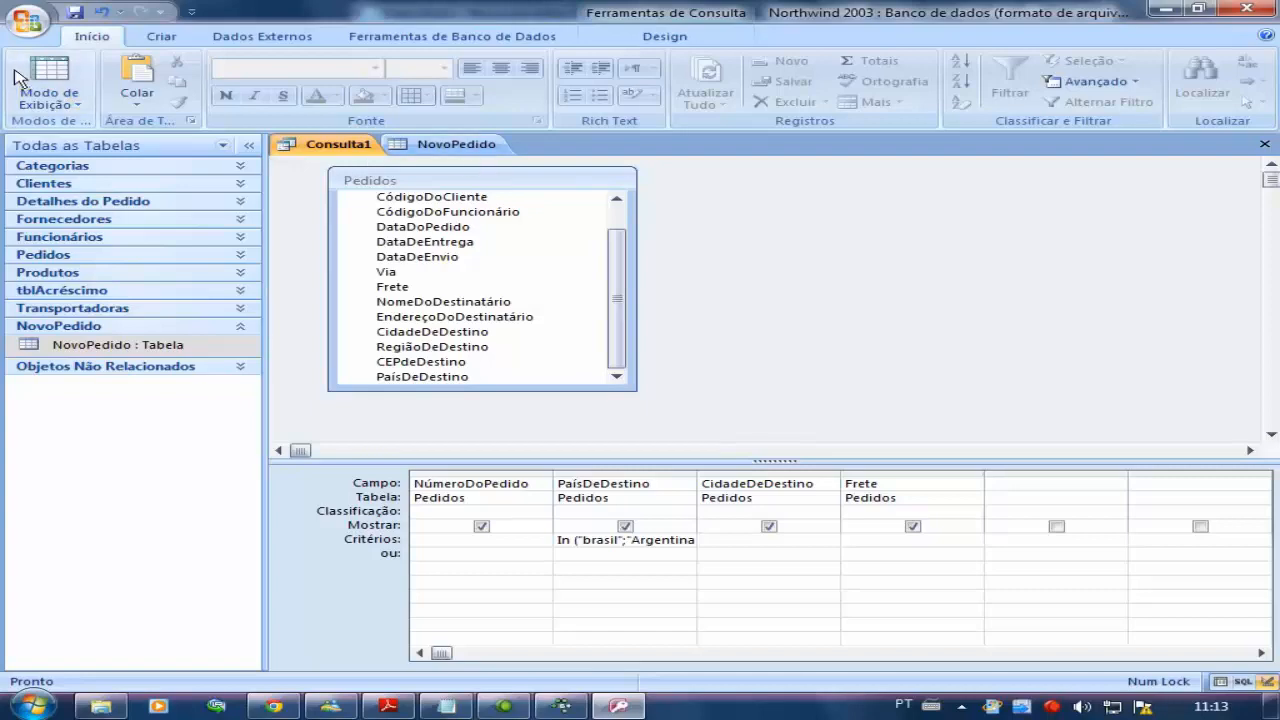
click(51, 82)
click(51, 82)
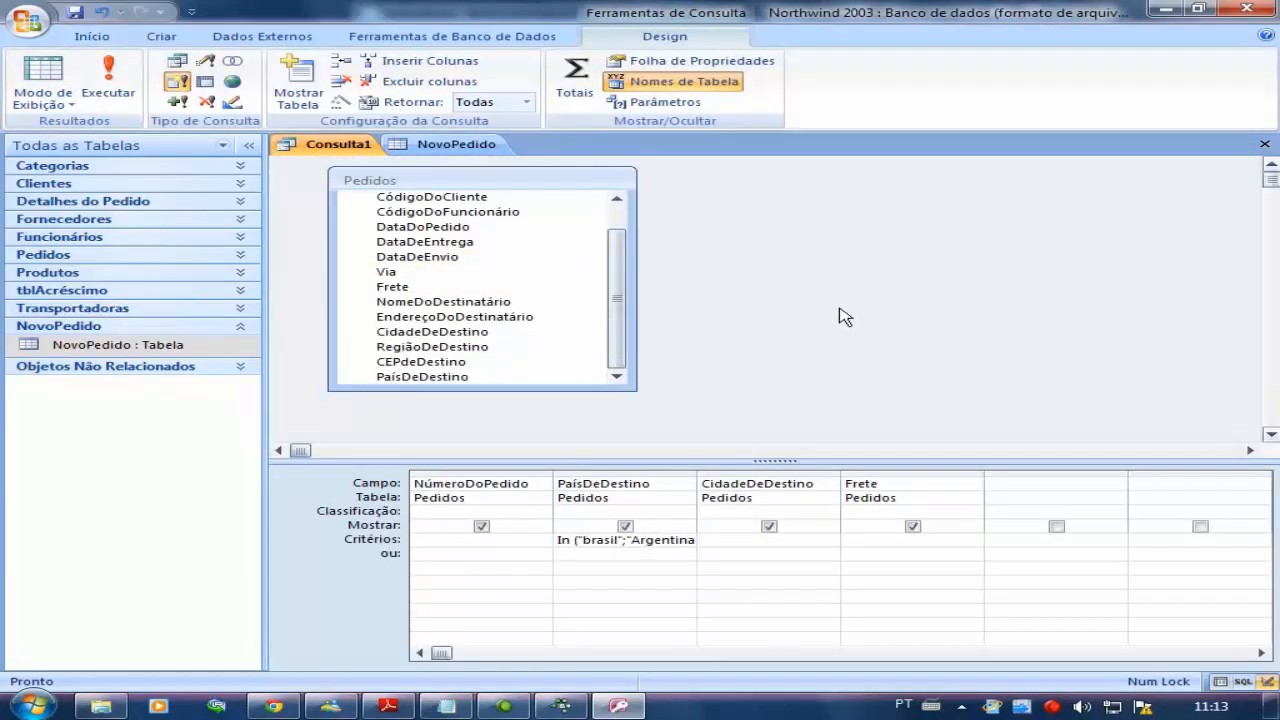
click(119, 70)
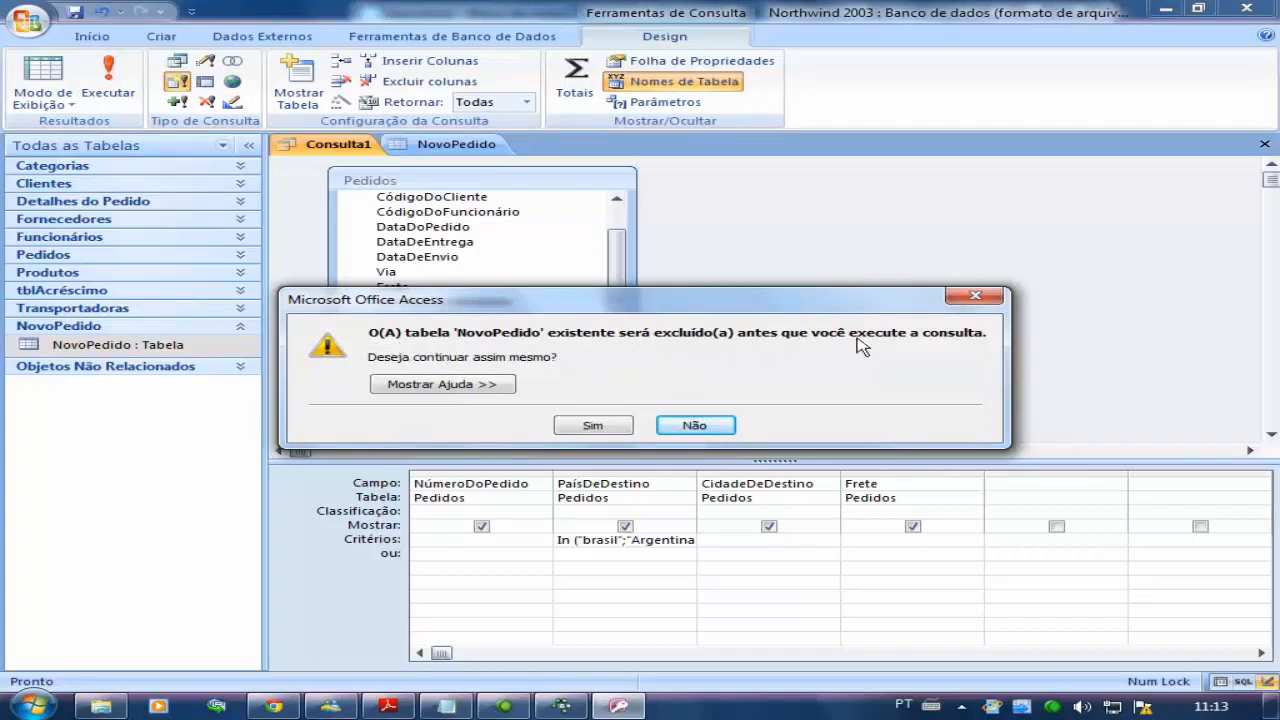
click(610, 426)
click(590, 402)
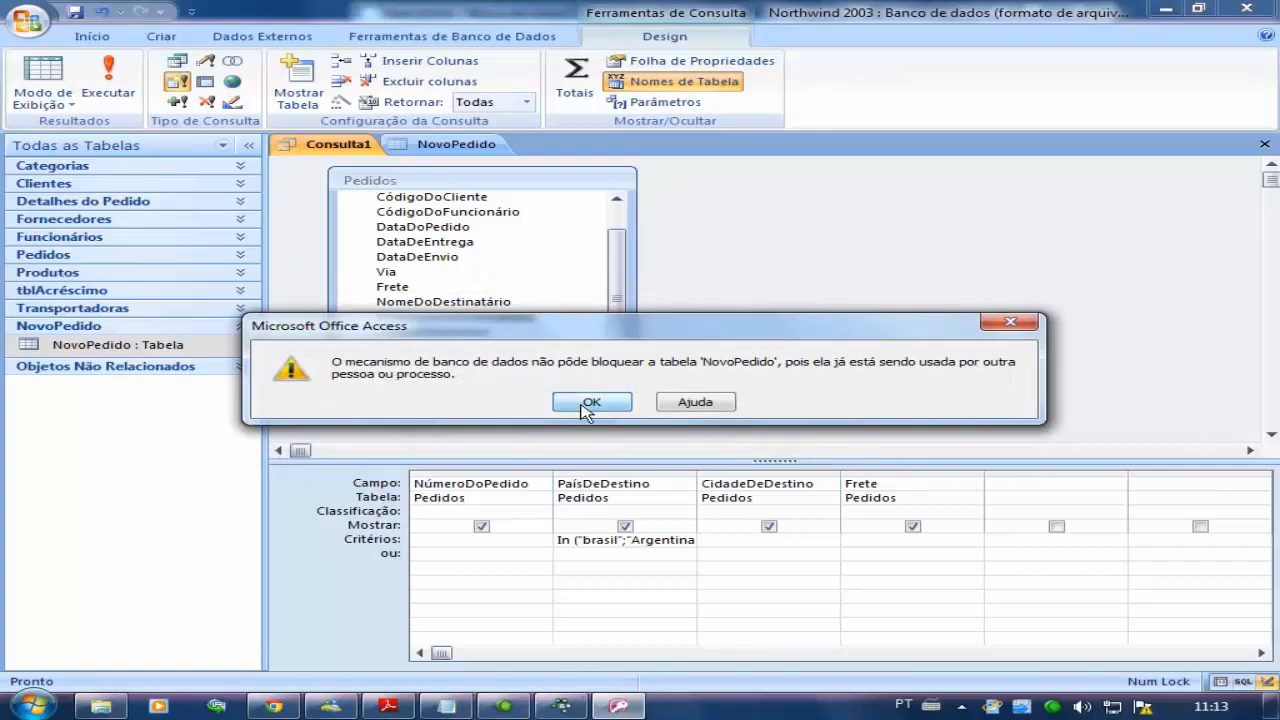
Close the NovoPedido table and rerun the make-table query, accepting the deletion and re-creation of the existing table.
click(455, 144)
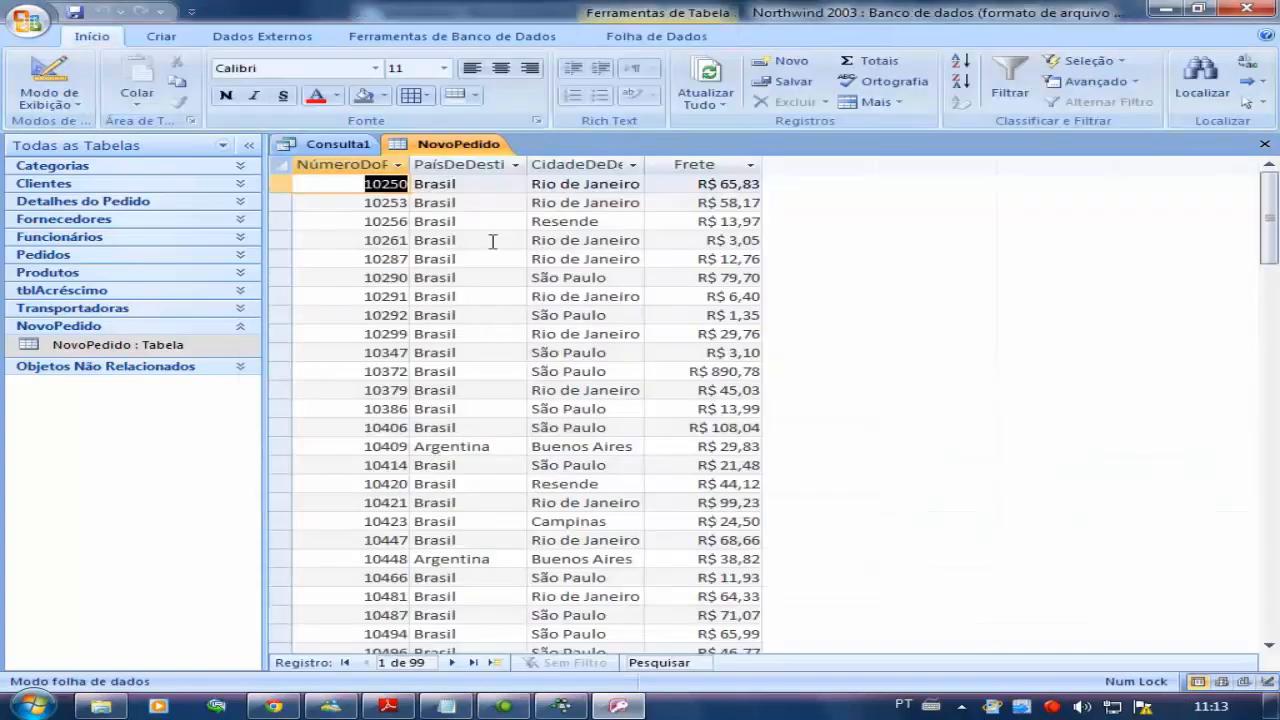
right_click(440, 146)
click(540, 182)
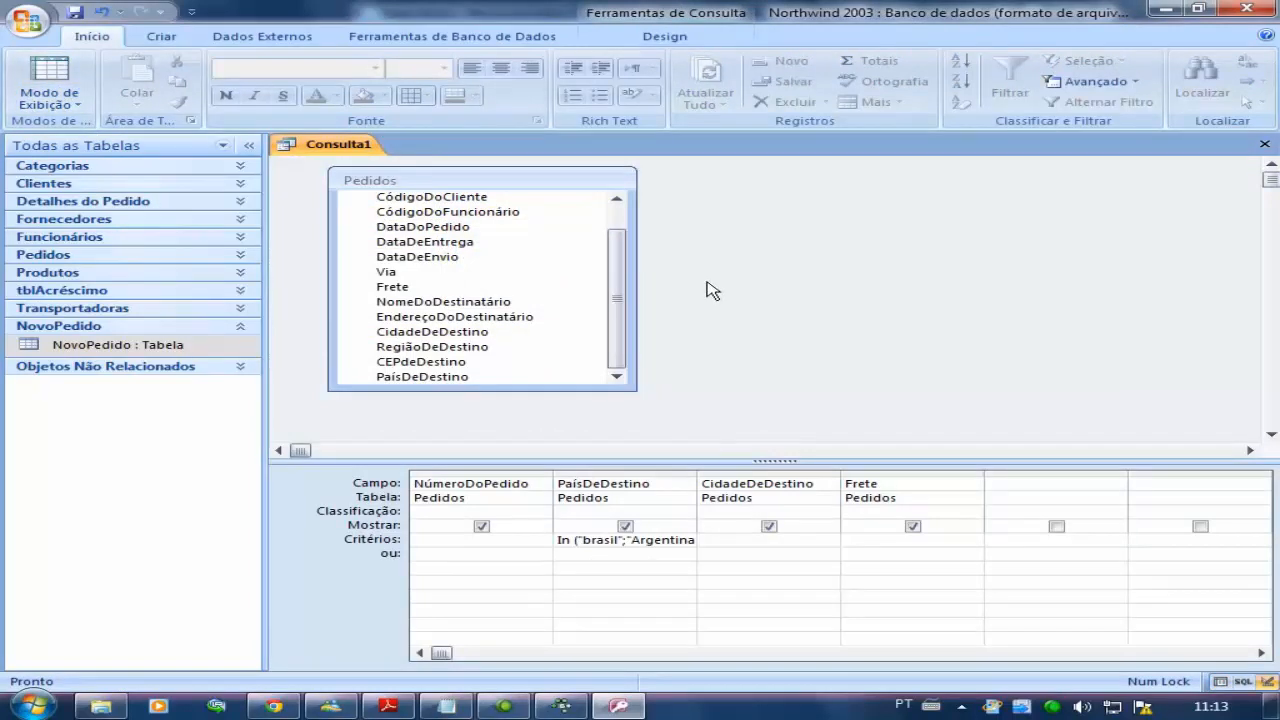
click(646, 40)
click(128, 86)
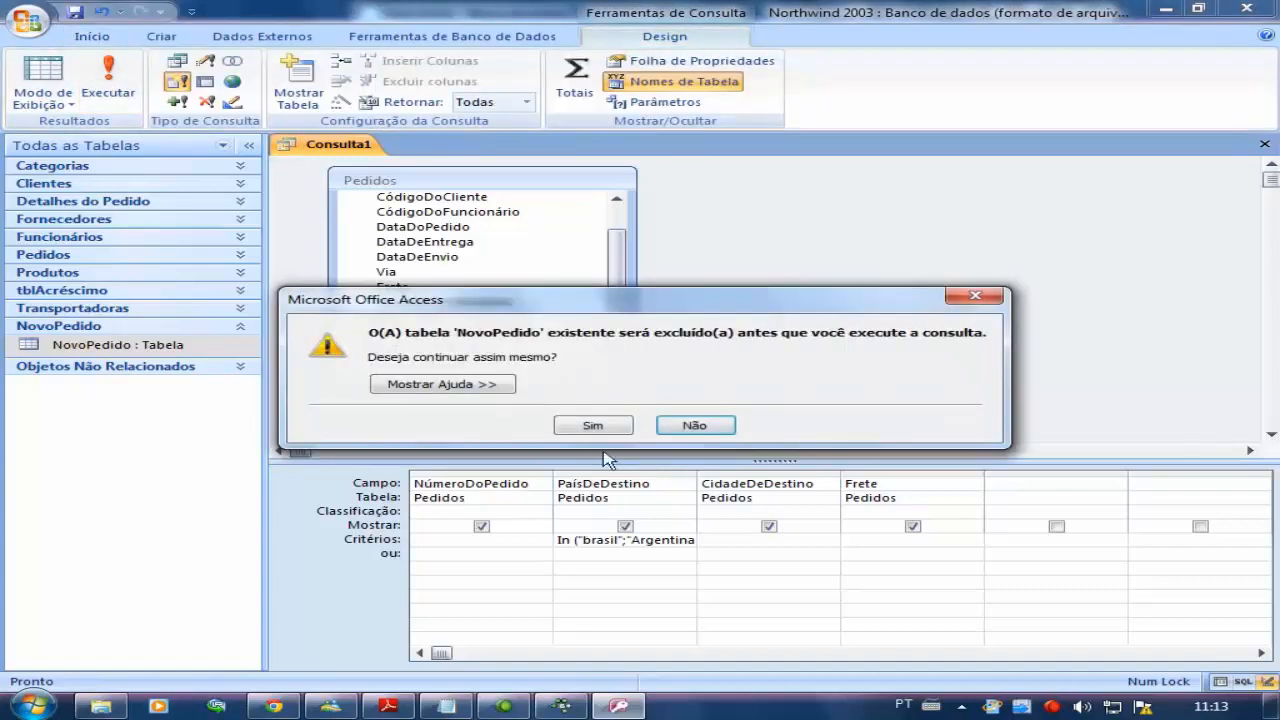
click(598, 428)
click(593, 416)
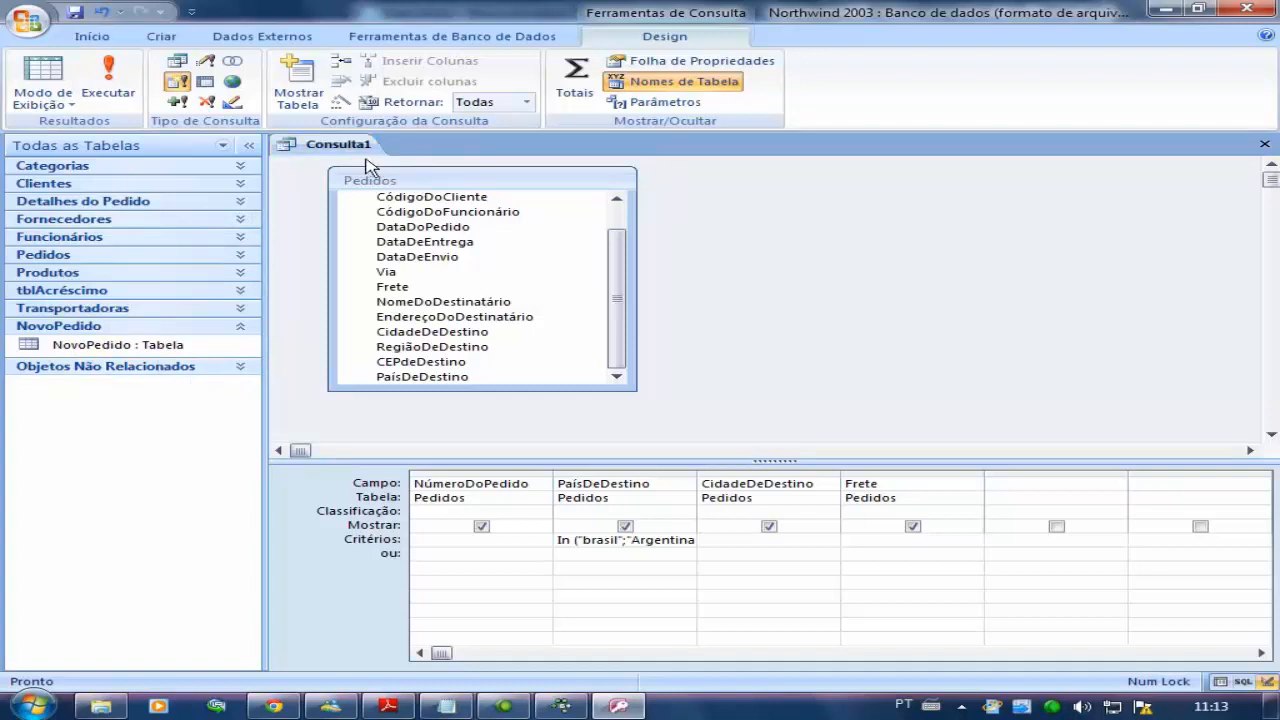
Save the make-table query as geraNovoPedido and close it.
click(74, 12)
text(no)
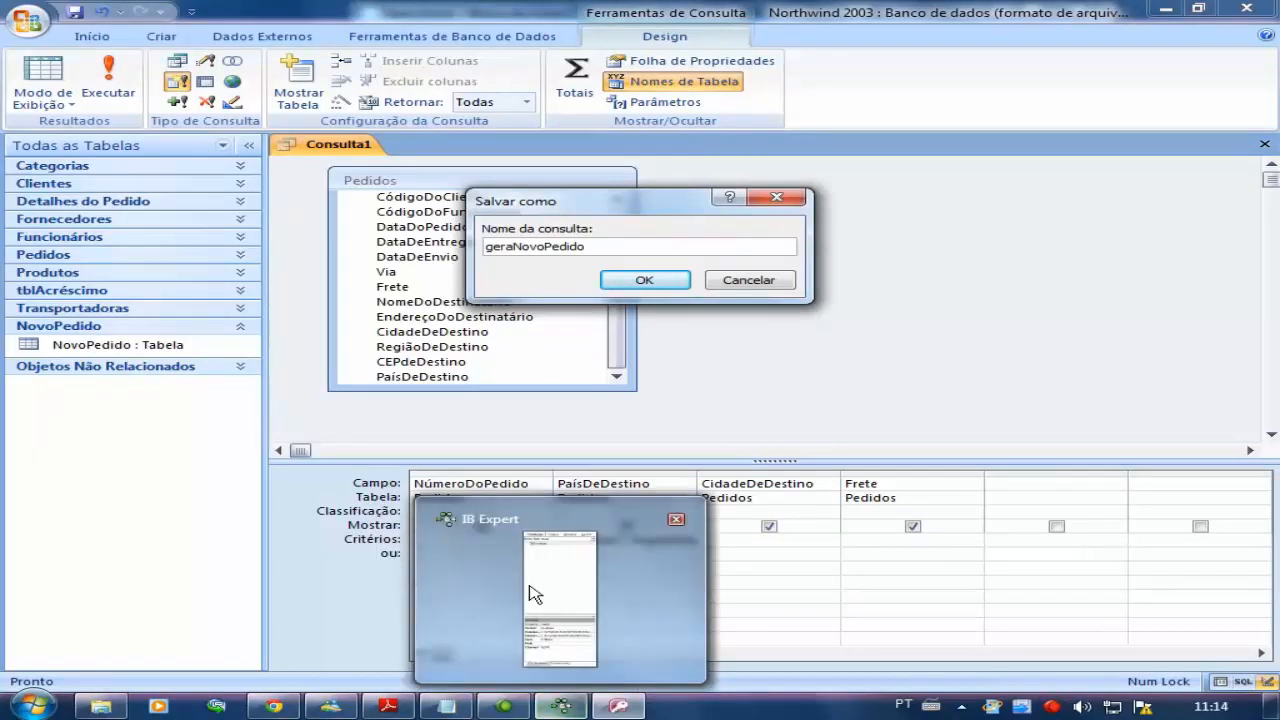
click(644, 280)
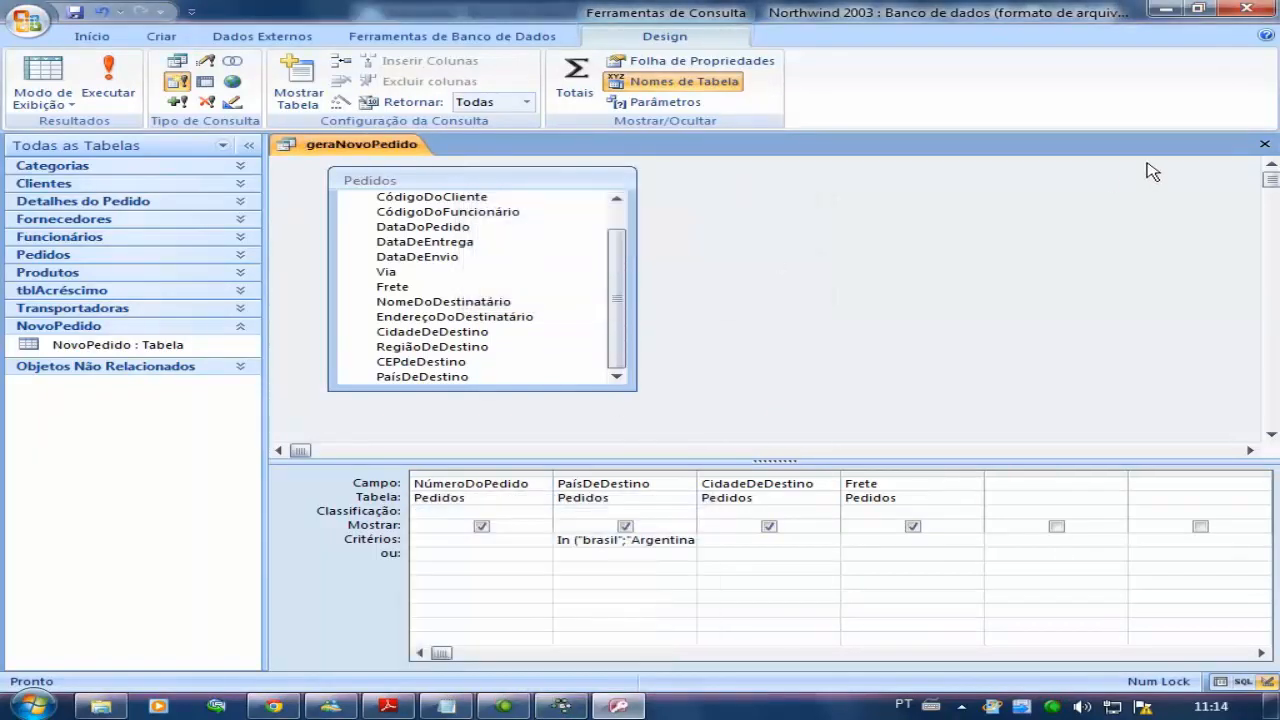
click(1265, 144)
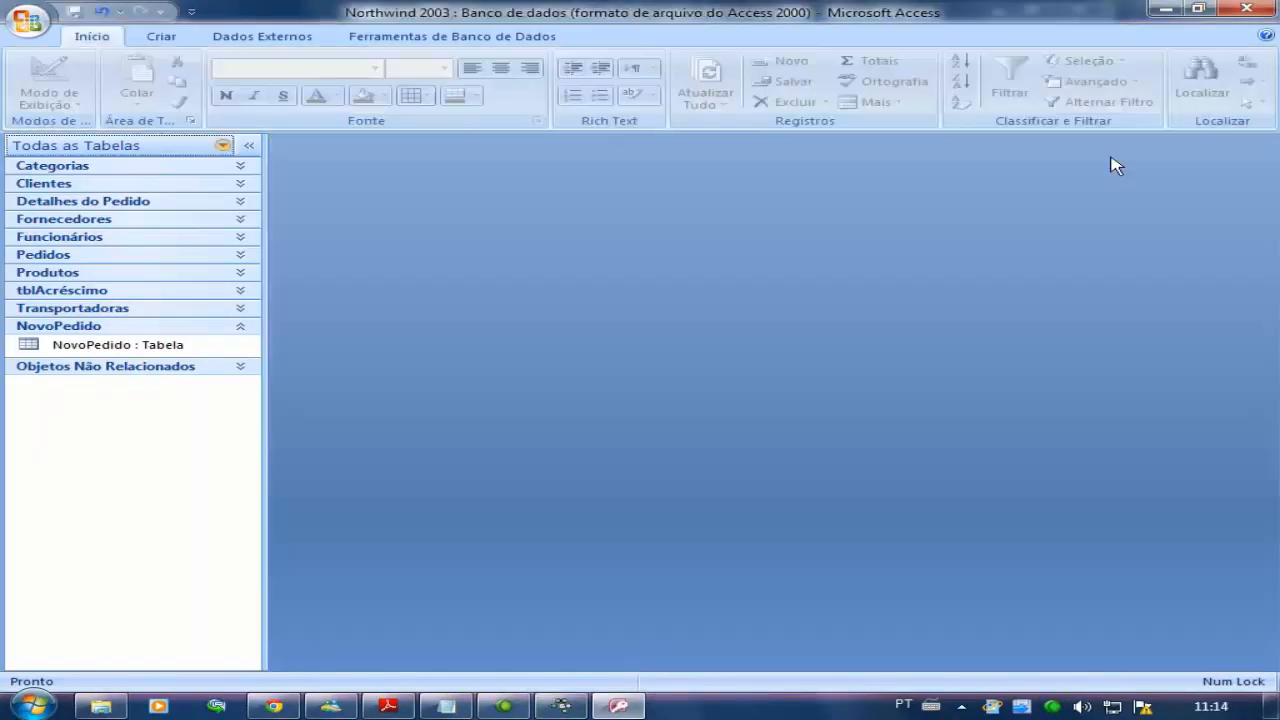
Run the saved geraNovoPedido query from the Pedidos group, accepting the replacement of the NovoPedido table.
click(238, 256)
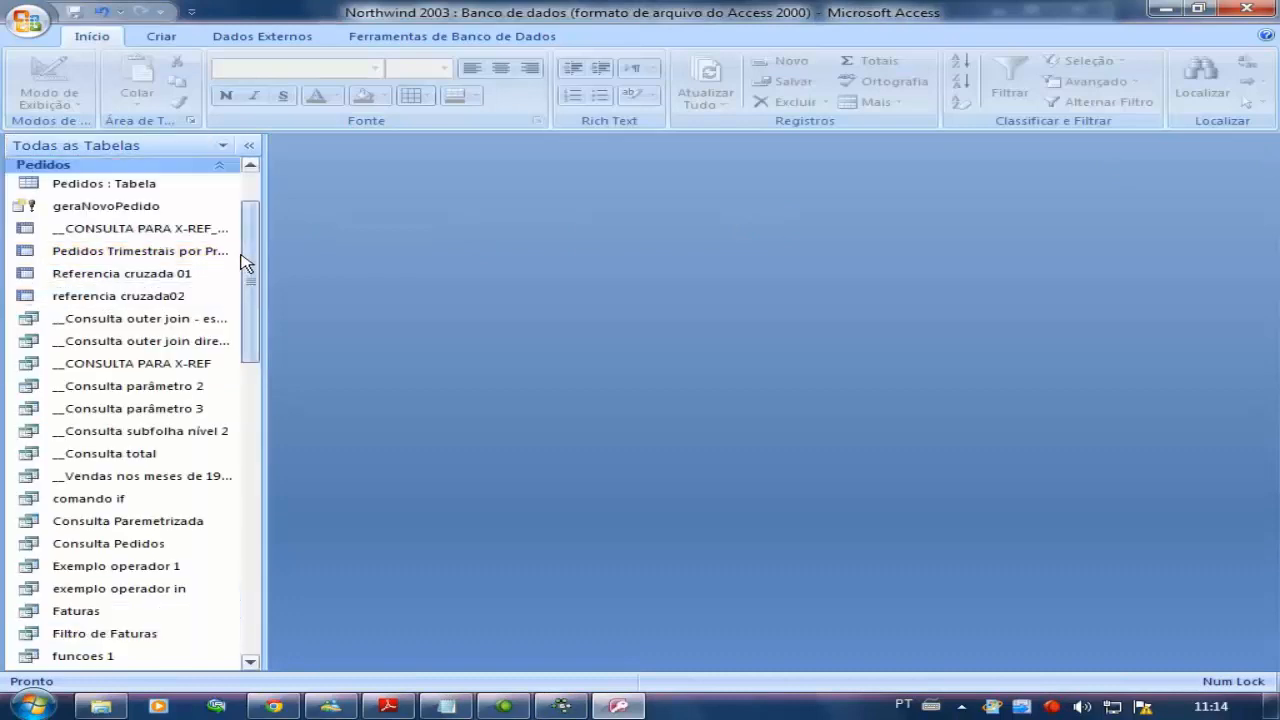
double_click(119, 207)
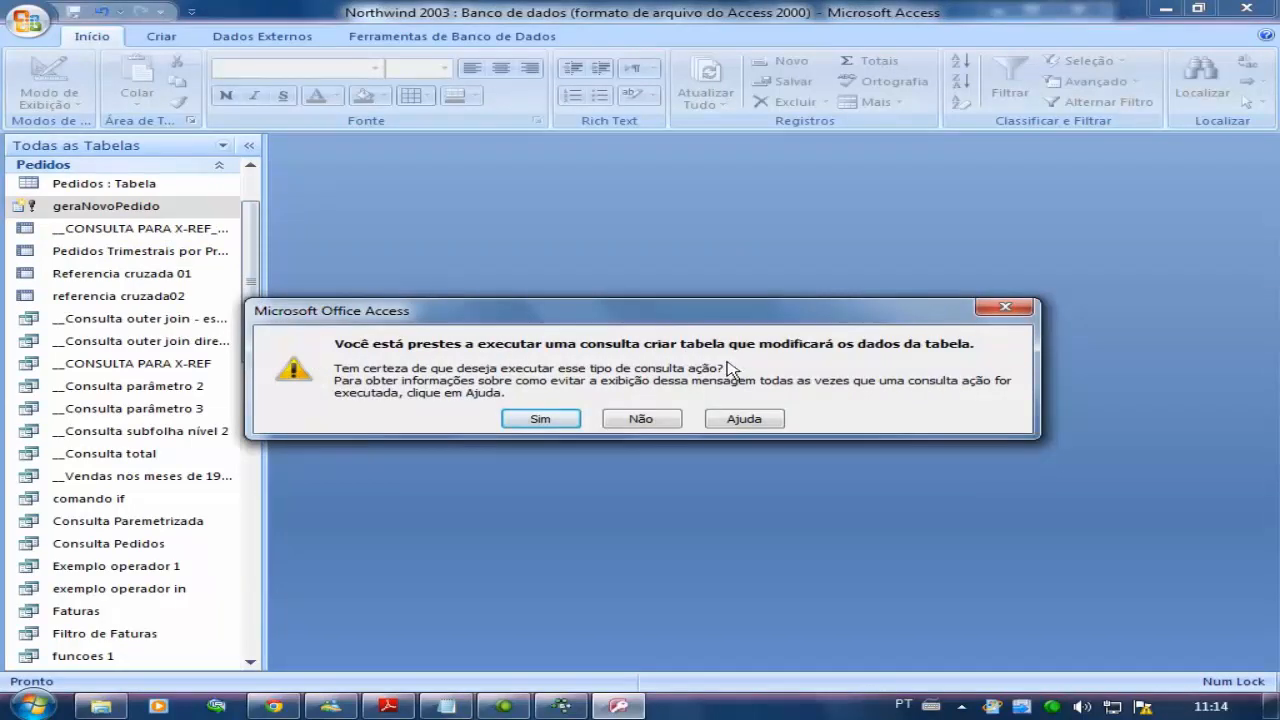
click(541, 420)
click(589, 427)
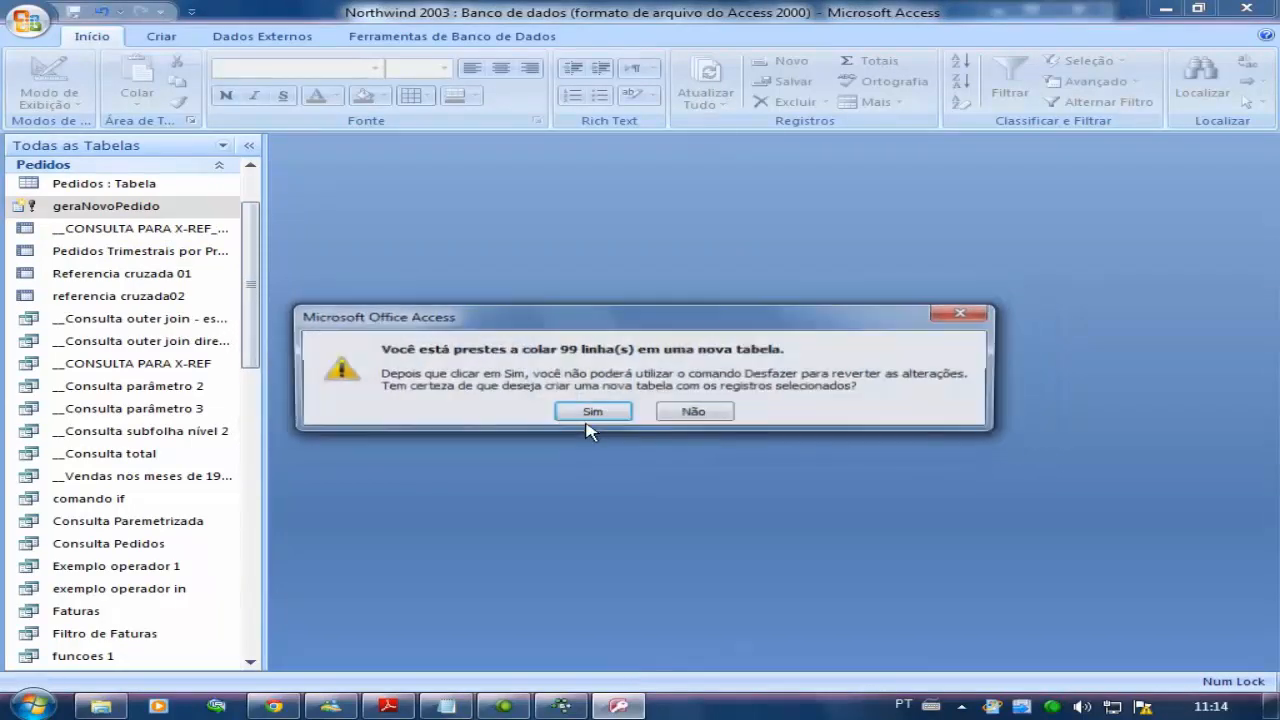
click(590, 425)
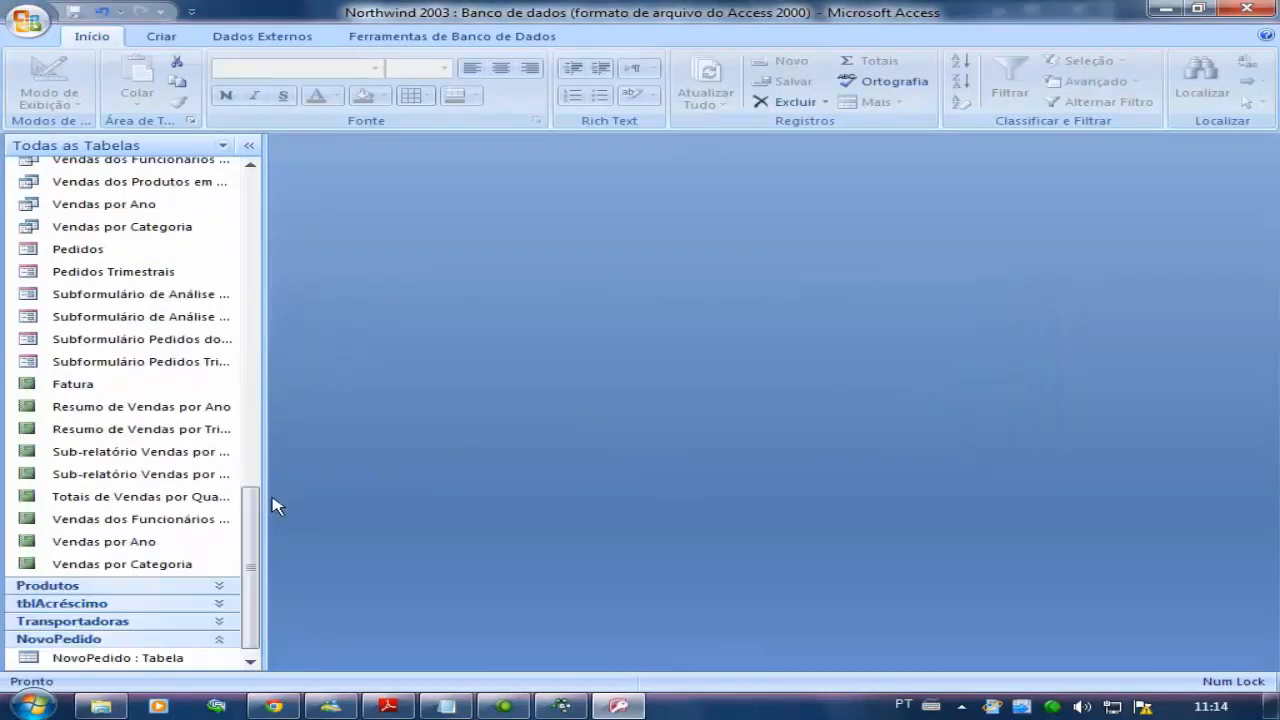
Open the geraNovoPedido query in Design view and collapse the Pedidos group in the object list.
drag(256, 500, 329, 227)
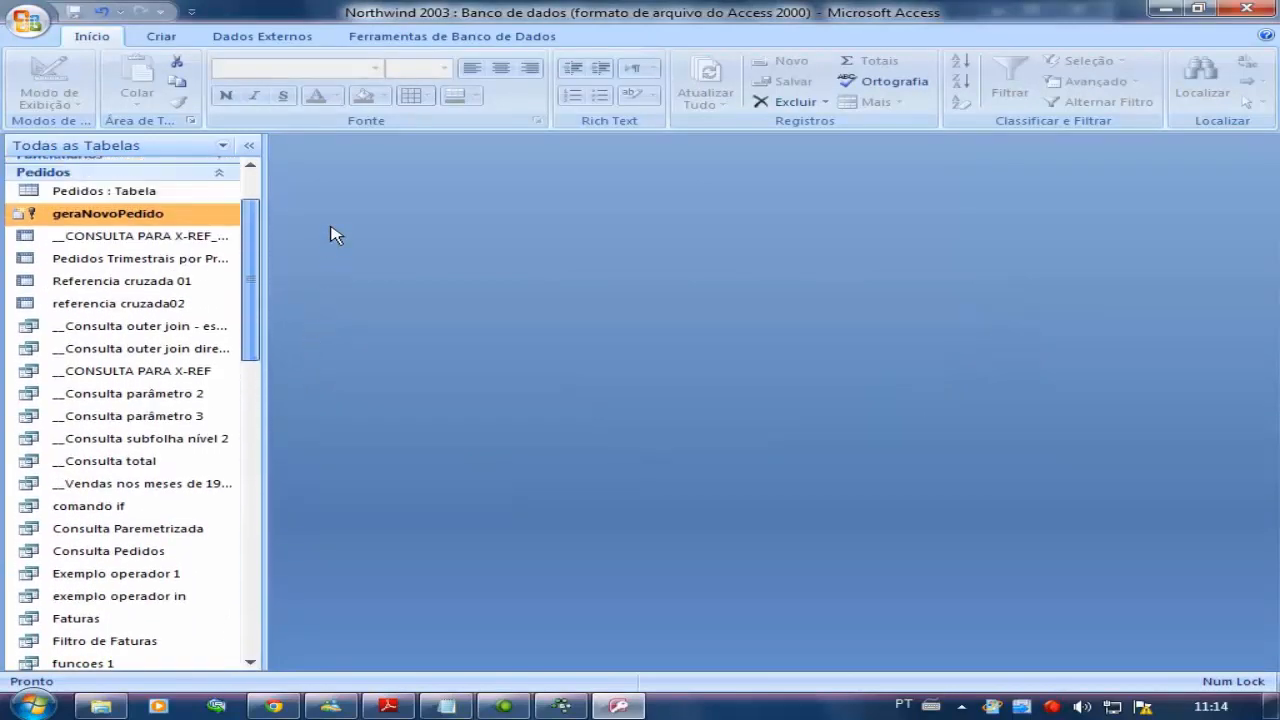
right_click(154, 213)
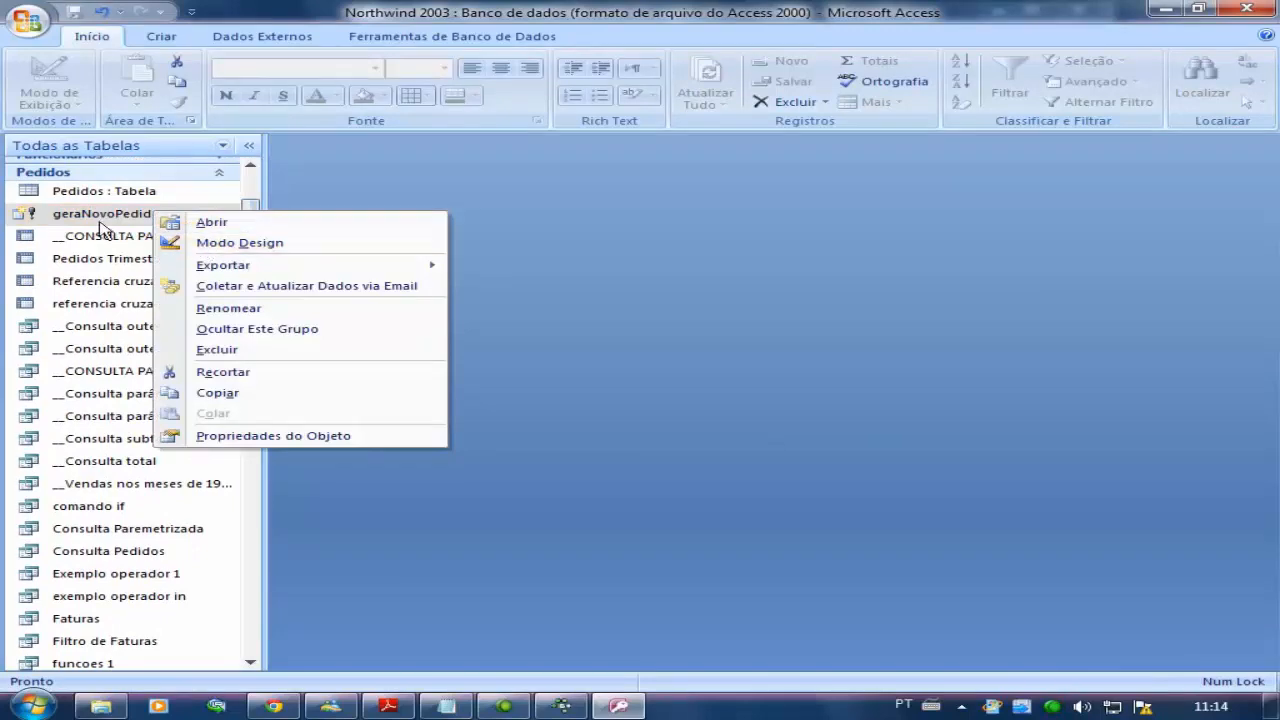
click(205, 244)
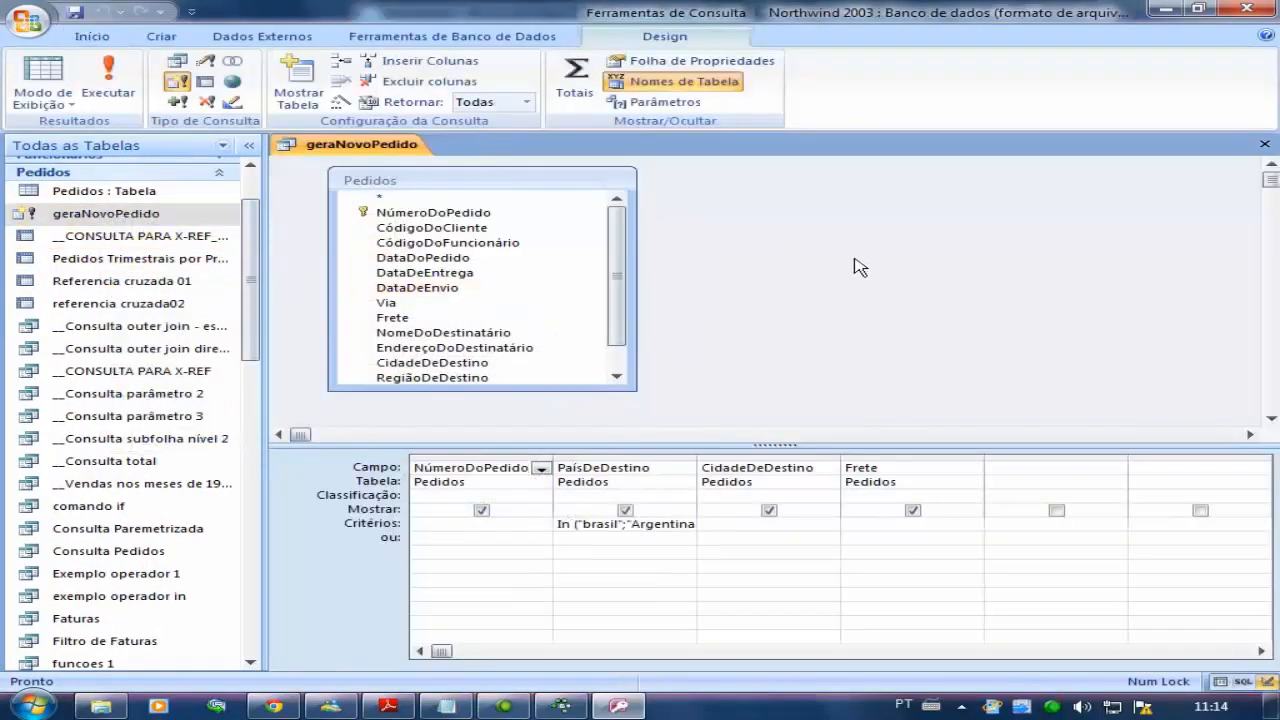
click(100, 191)
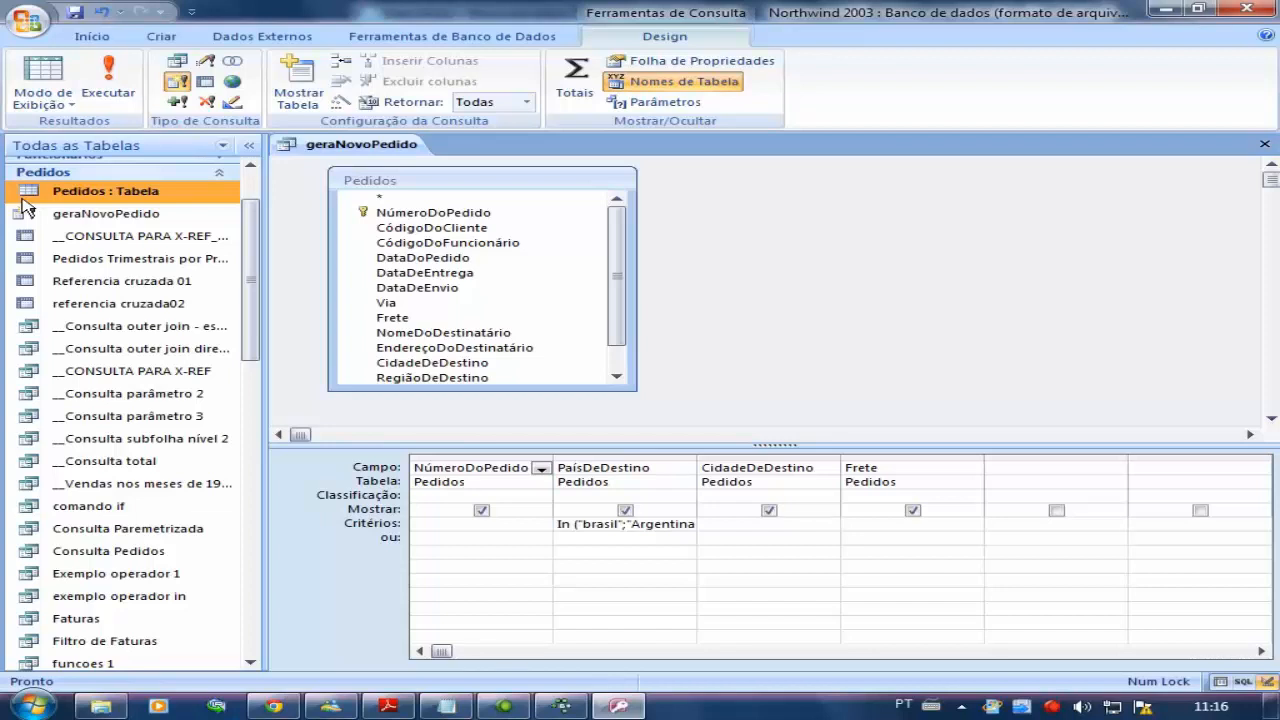
click(217, 172)
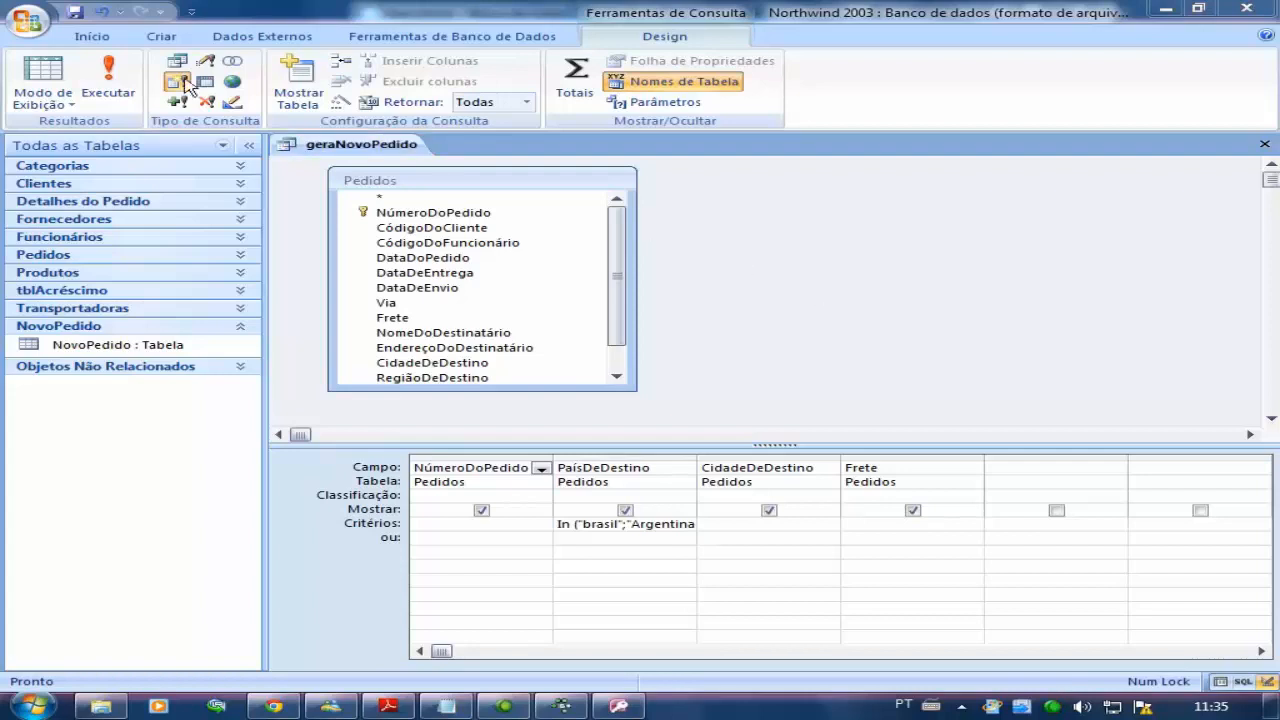
Create a new query in Design view based on the Pedidos table and enlarge its field list.
click(168, 42)
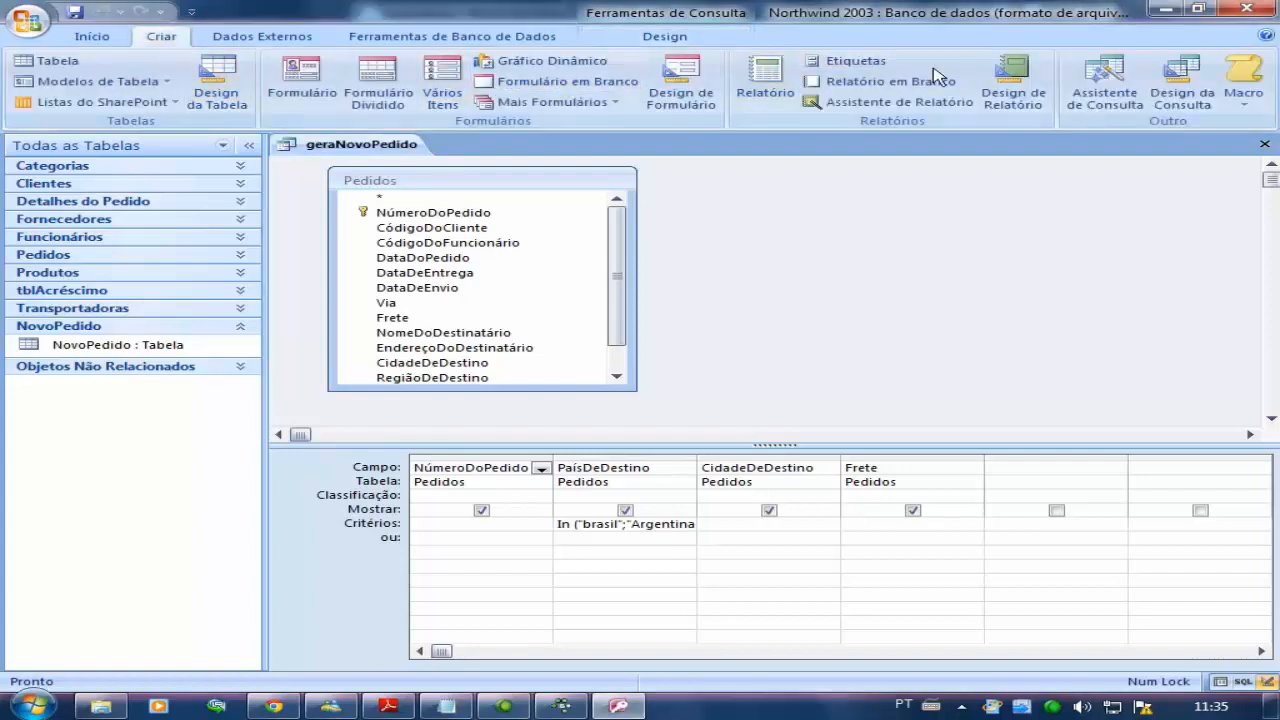
click(1180, 92)
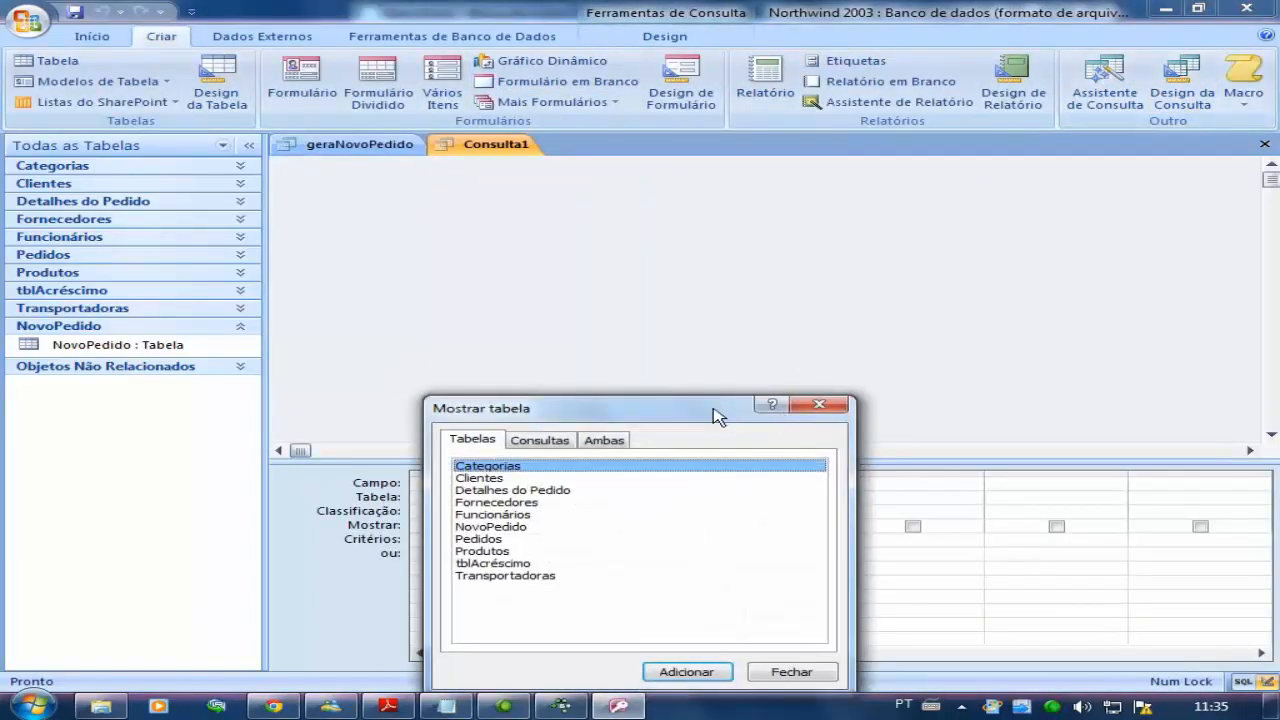
drag(714, 411, 1033, 192)
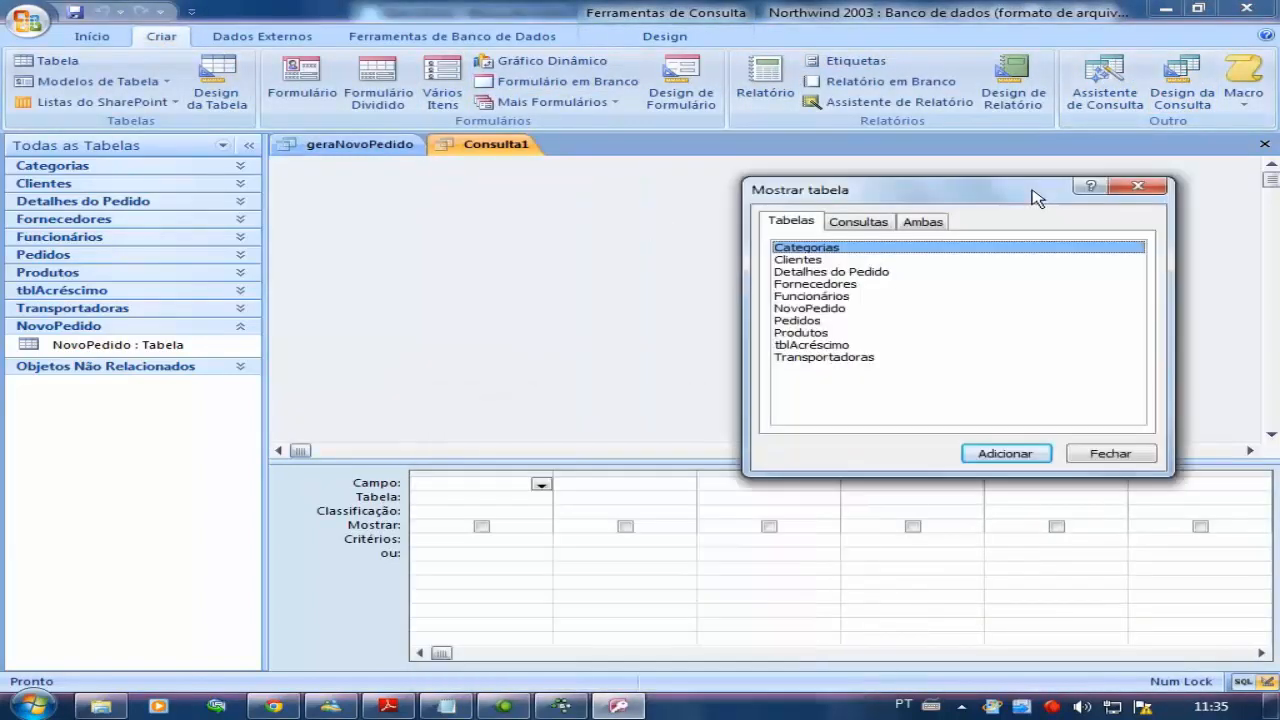
double_click(828, 321)
click(1097, 455)
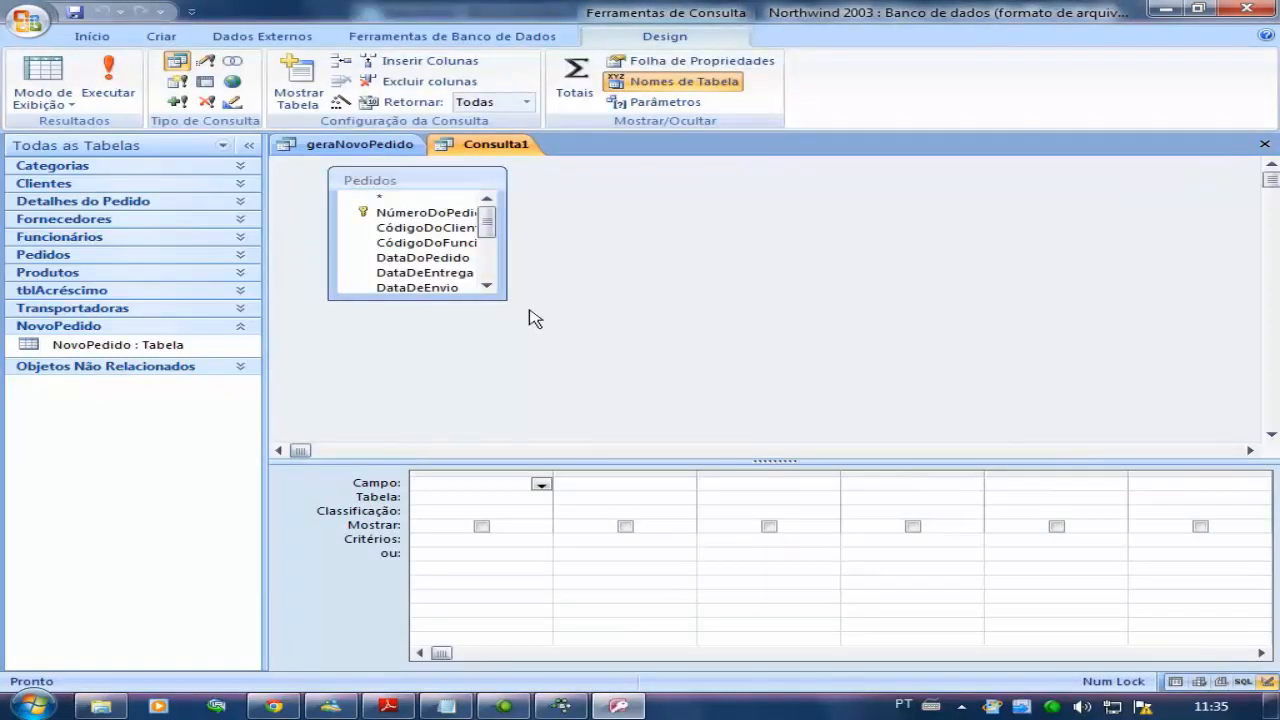
drag(507, 300, 624, 416)
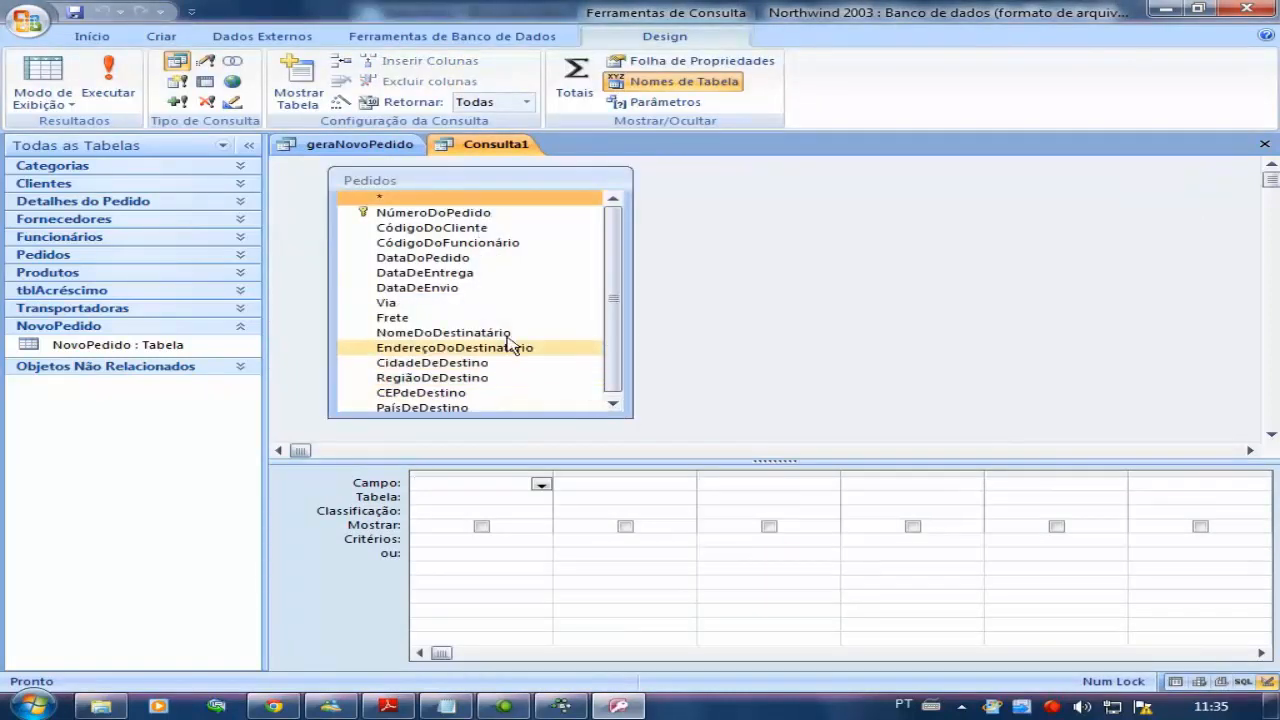
Add the NúmeroDoPedido, PaísDeDestino and Frete fields from Pedidos to the query grid.
double_click(486, 212)
scroll(600, 290, down, 1)
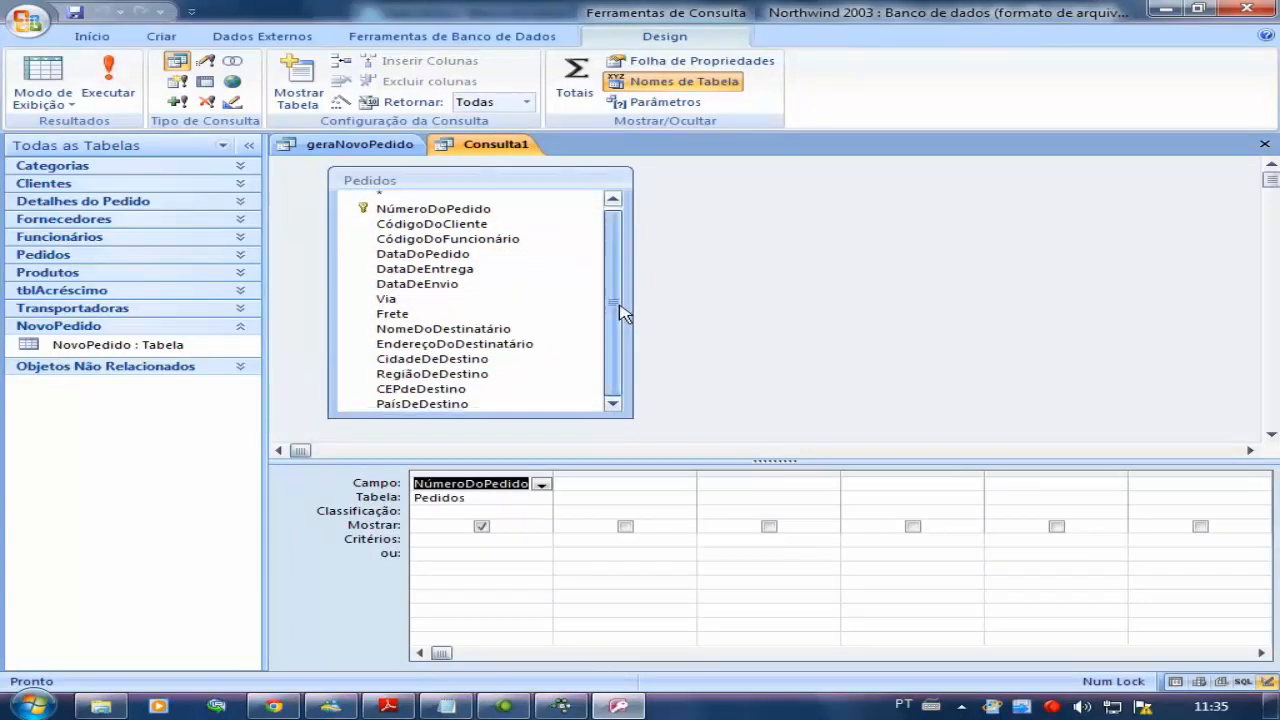
double_click(450, 403)
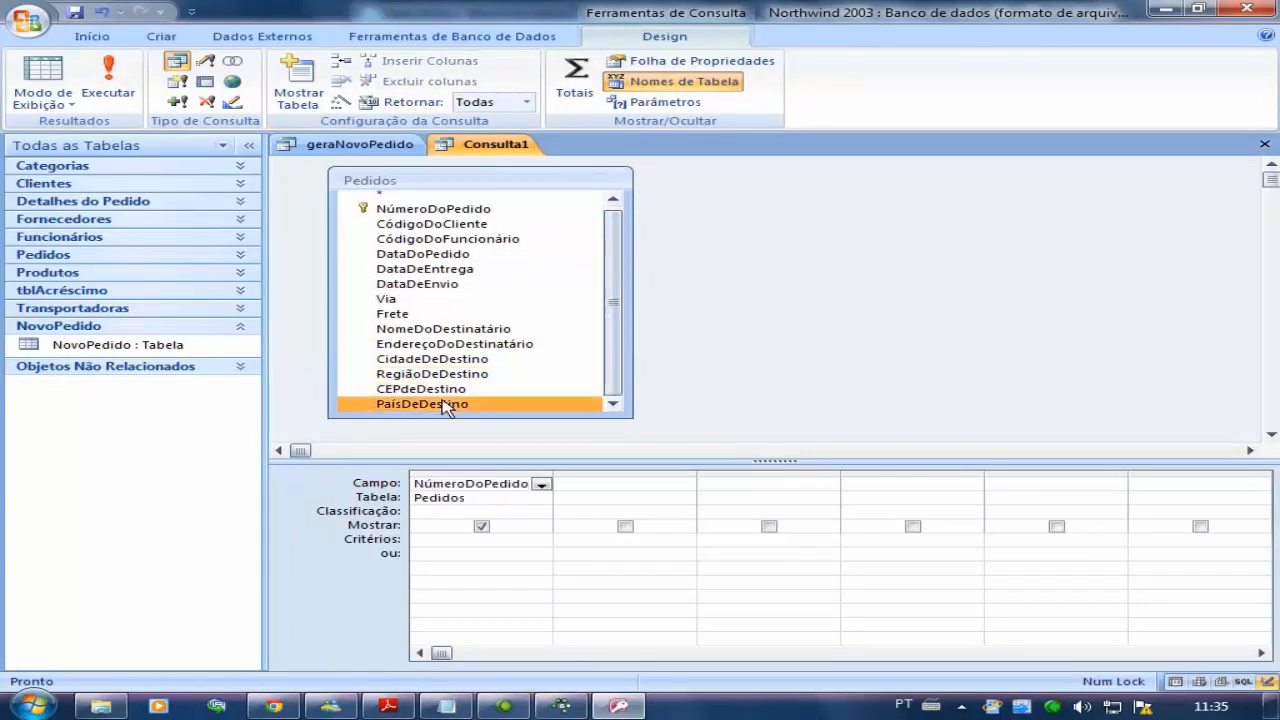
double_click(443, 316)
Check the Frete values in the query's Datasheet view, return to Design view and shift the Pedidos field list slightly.
click(58, 106)
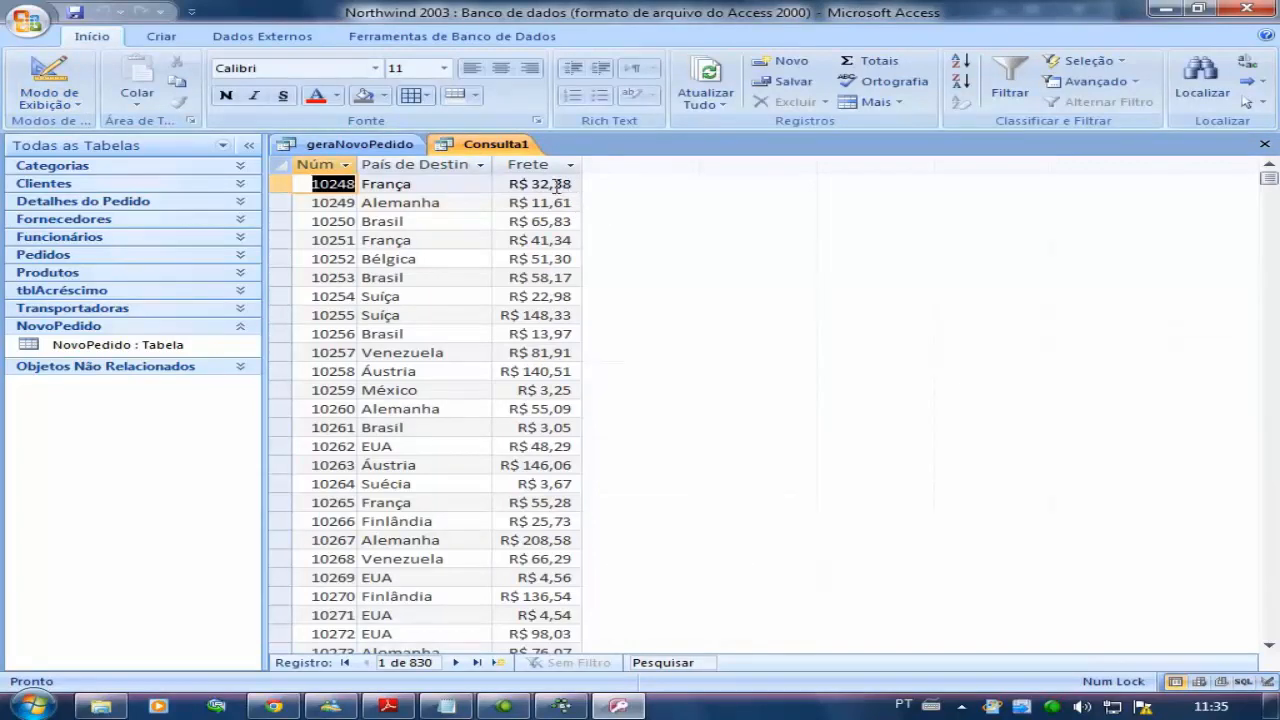
drag(531, 185, 576, 186)
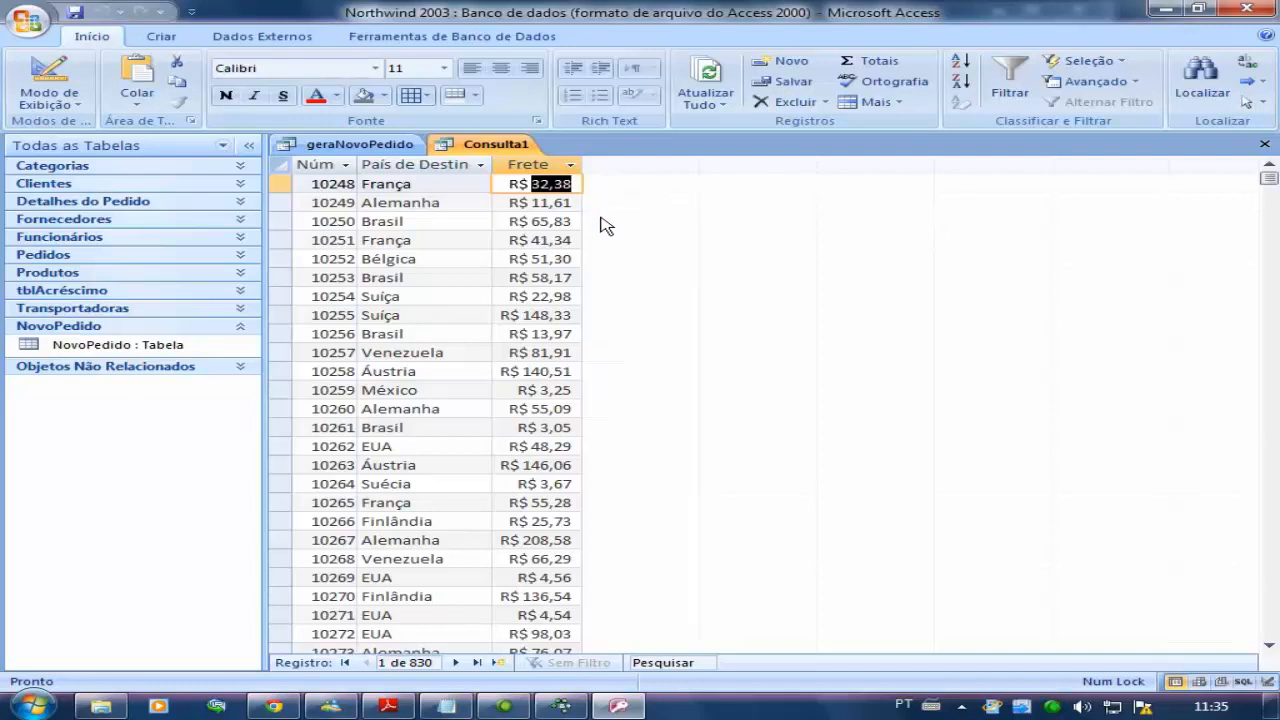
click(66, 84)
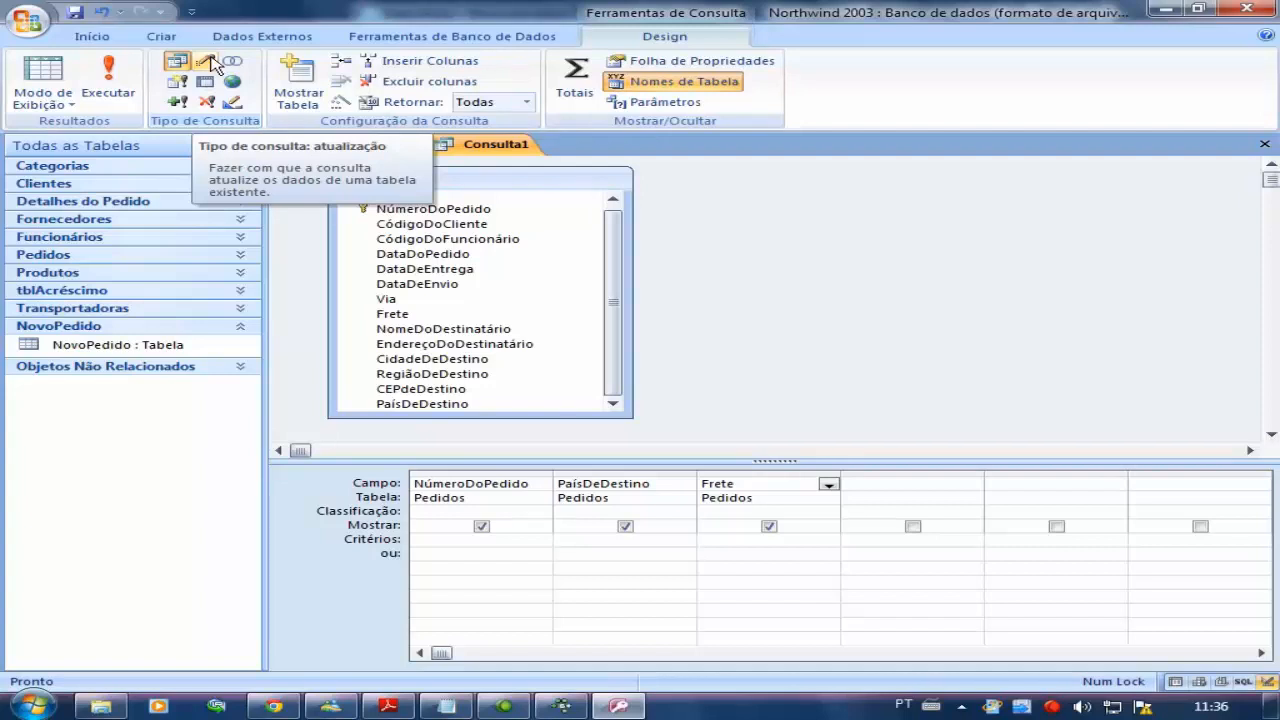
mouse_move(464, 189)
mouse_down()
mouse_move(498, 187)
mouse_move(484, 184)
mouse_up()
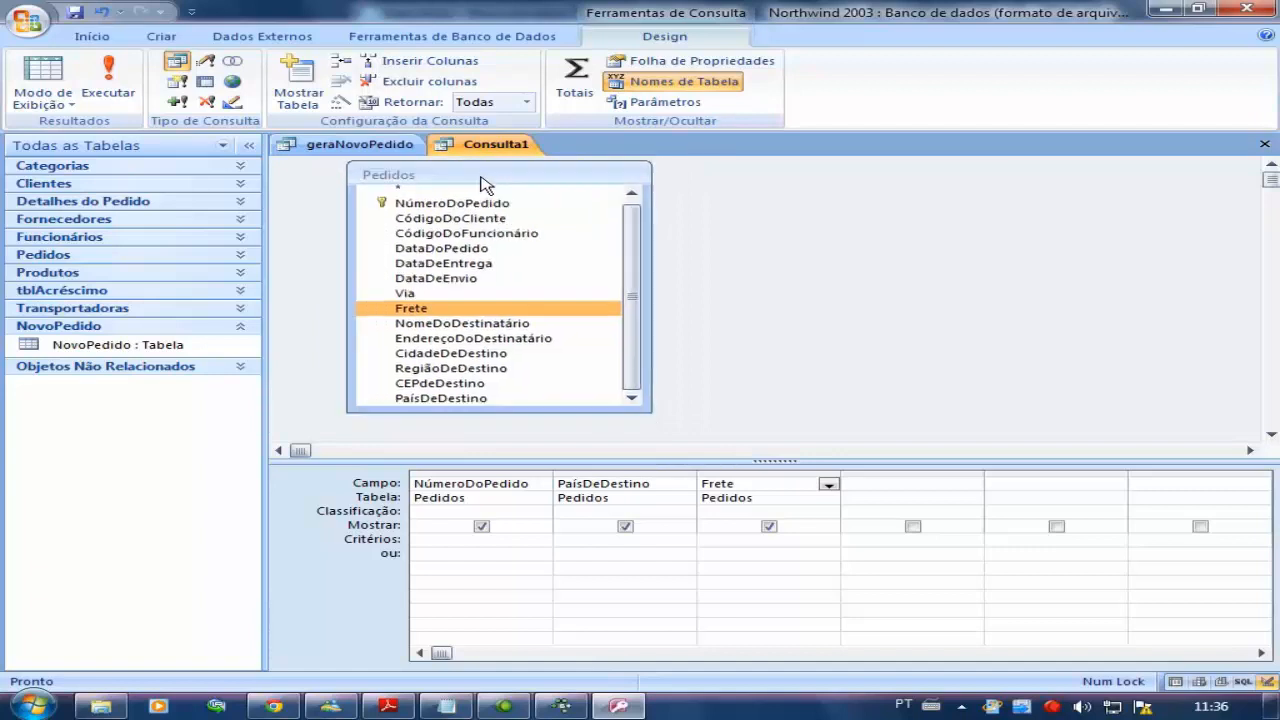
Convert the query to an update query that sets Frete to [frete]*2, and preview the records it affects.
click(205, 64)
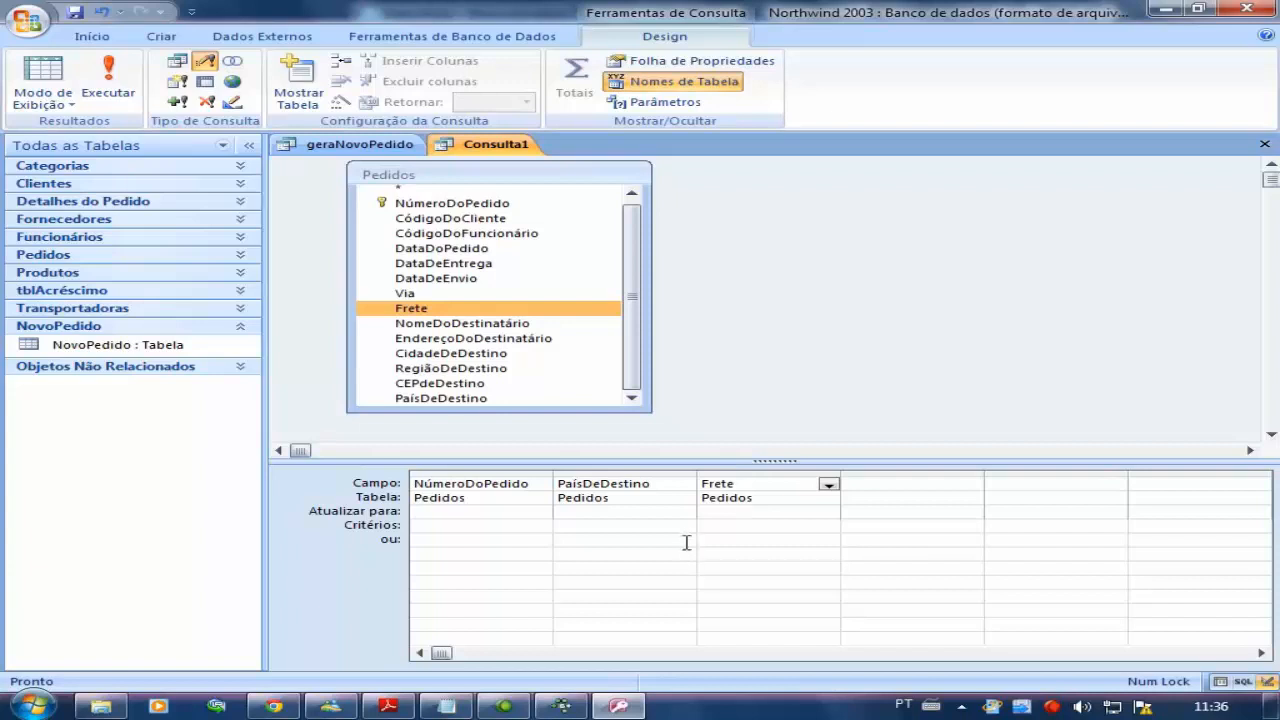
click(712, 512)
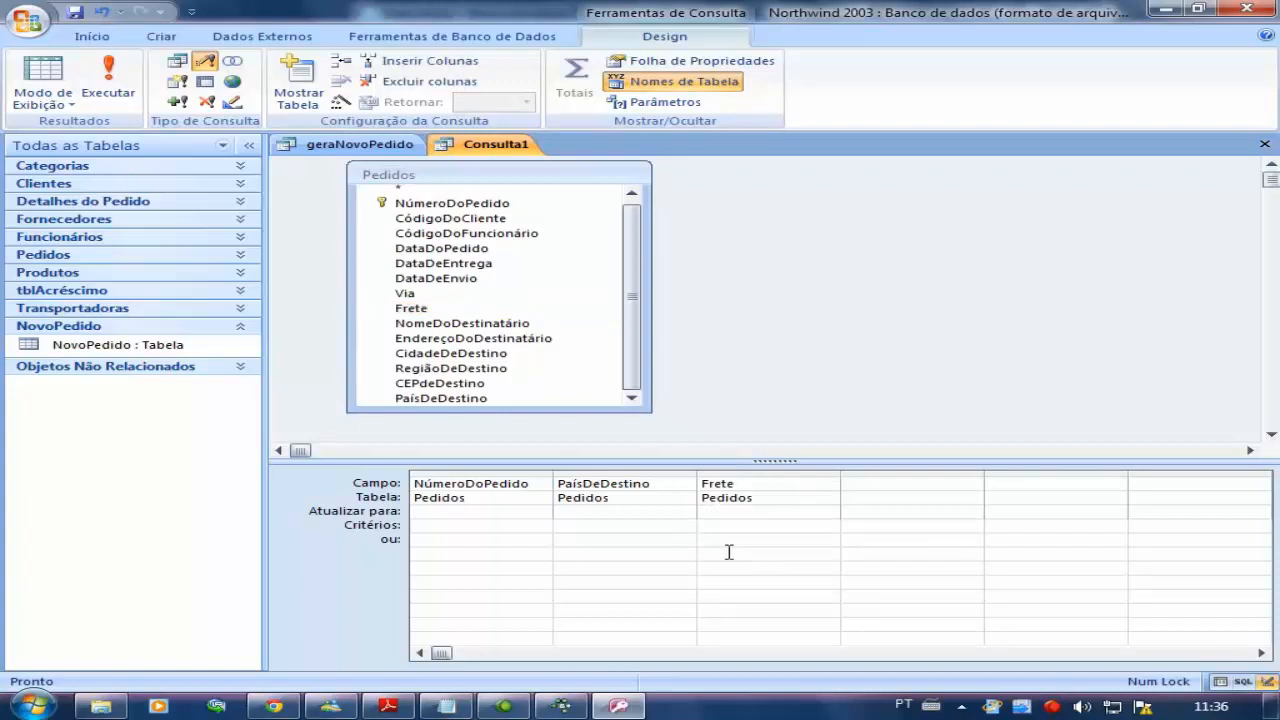
text([frete]*2)
click(60, 83)
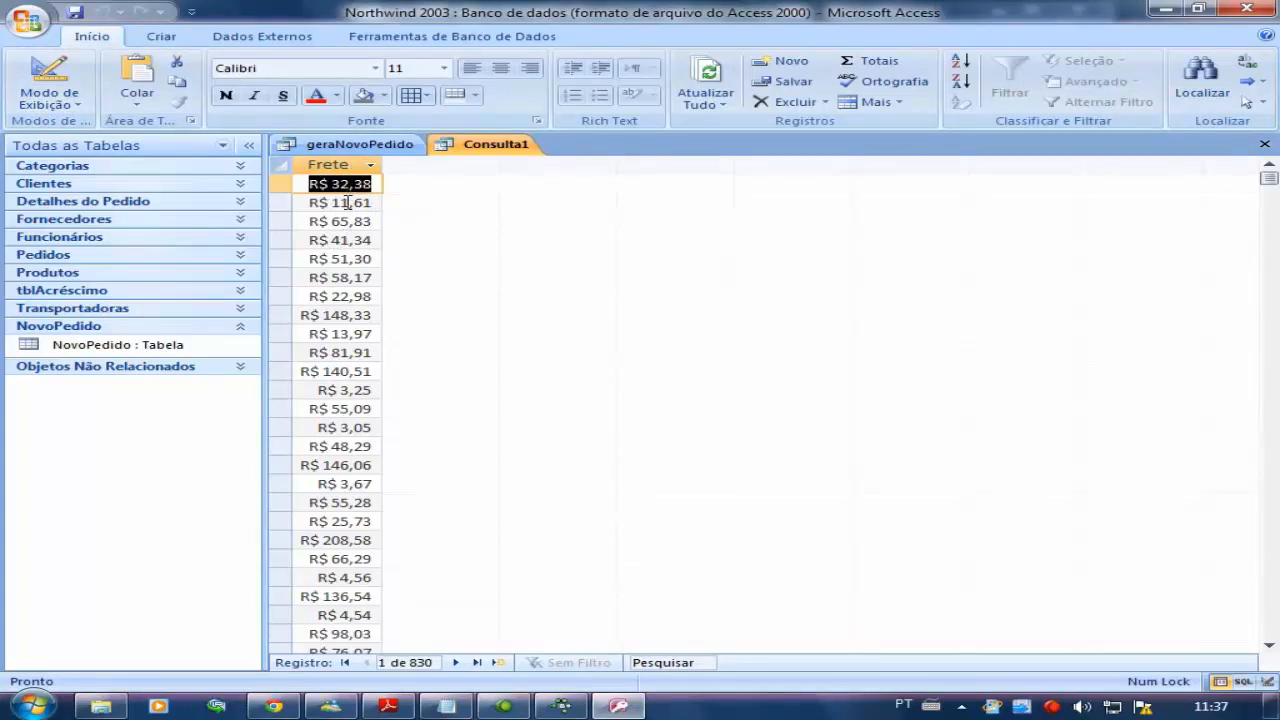
click(51, 84)
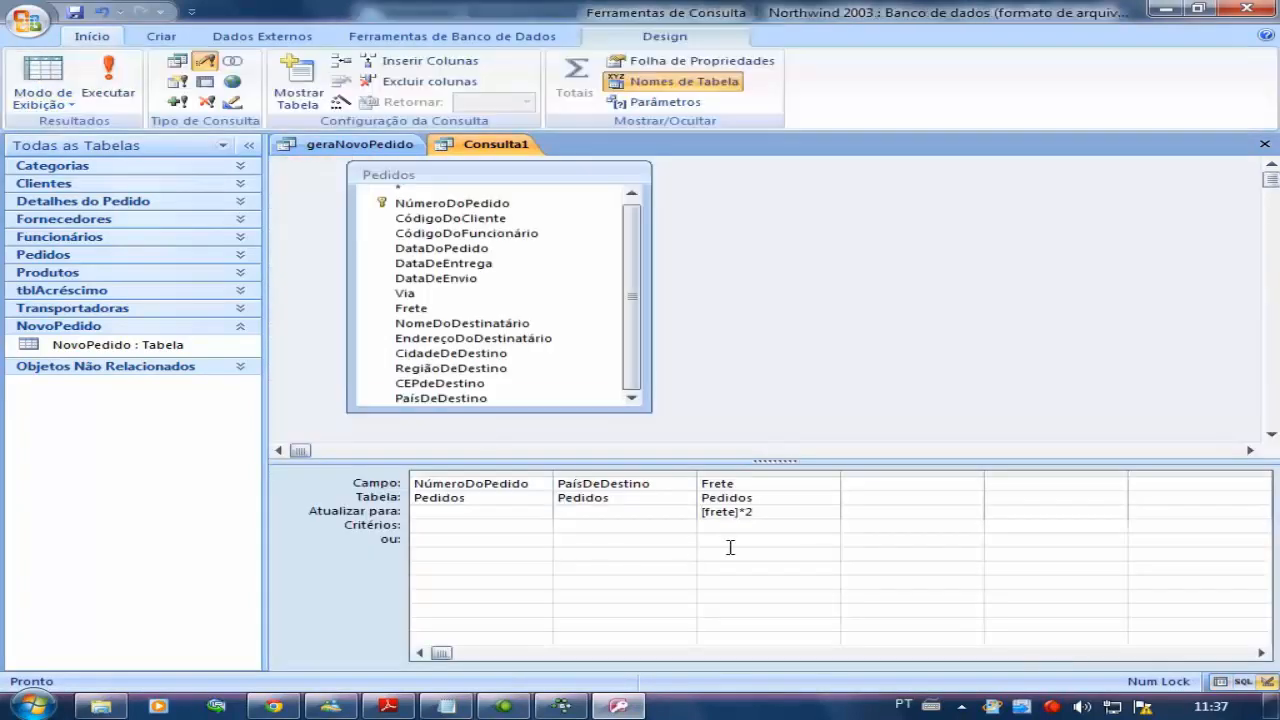
Run the freight-doubling update query, accept the record update and review the Frete values in Datasheet view.
click(108, 80)
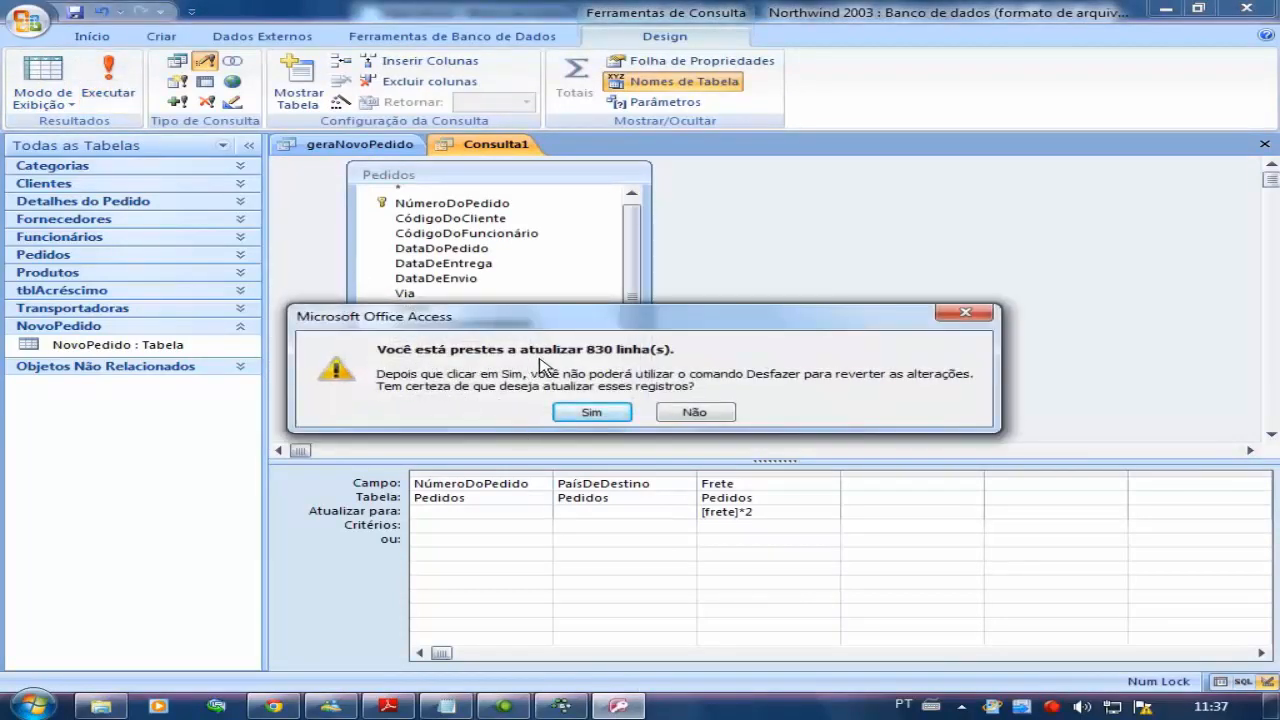
click(592, 413)
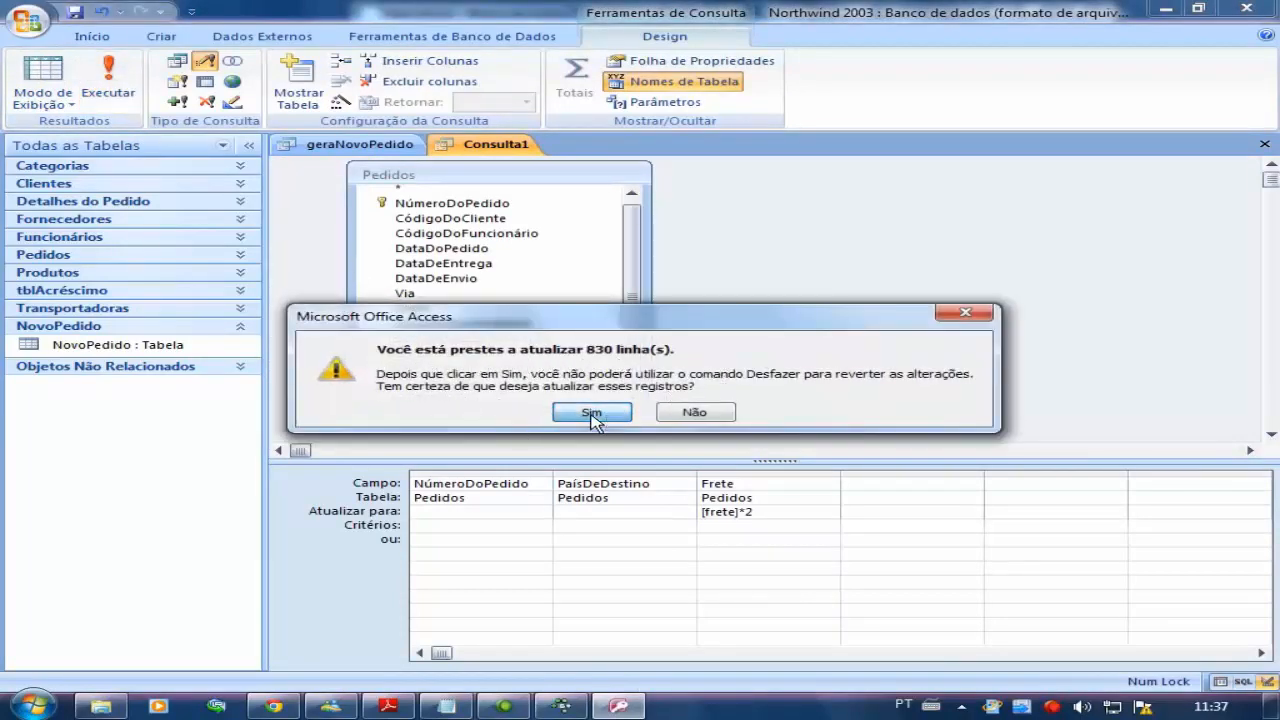
click(50, 78)
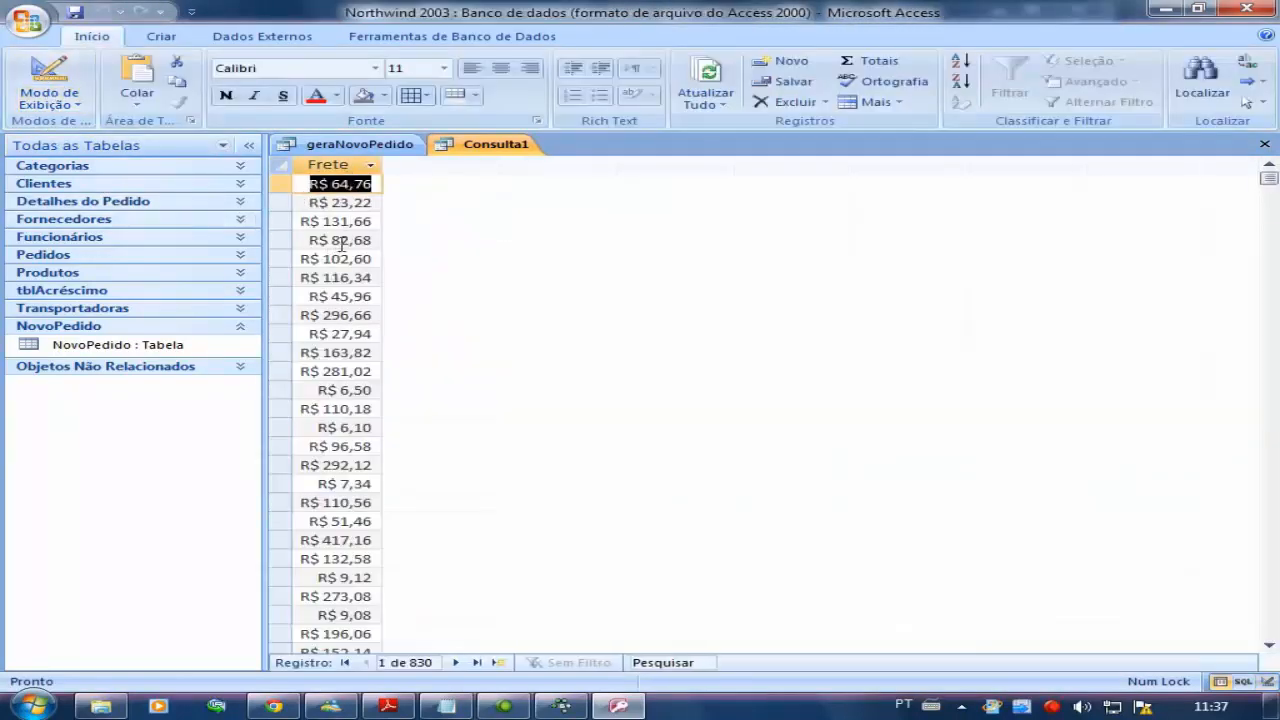
scroll(347, 225, down, 4)
scroll(340, 370, down, 4)
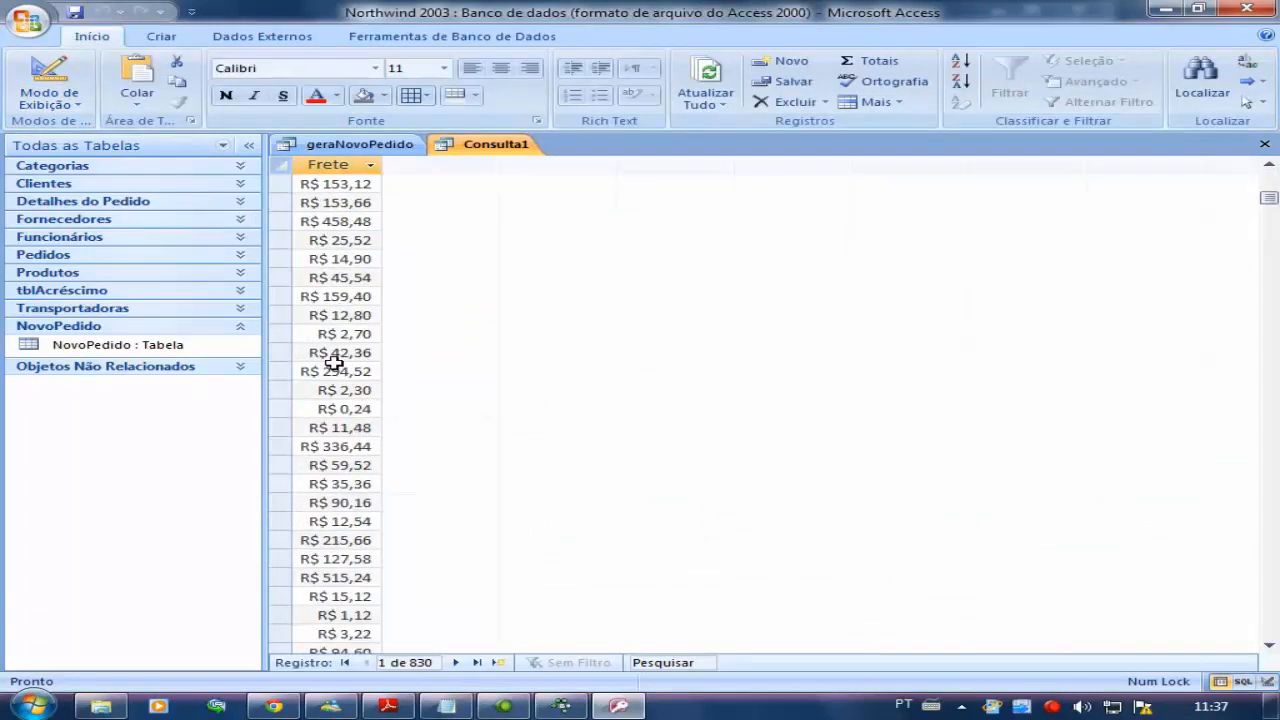
scroll(335, 365, up, 5)
Change the Frete update expression to [frete]/2, run the update query, accept the update and check the Frete values.
click(48, 75)
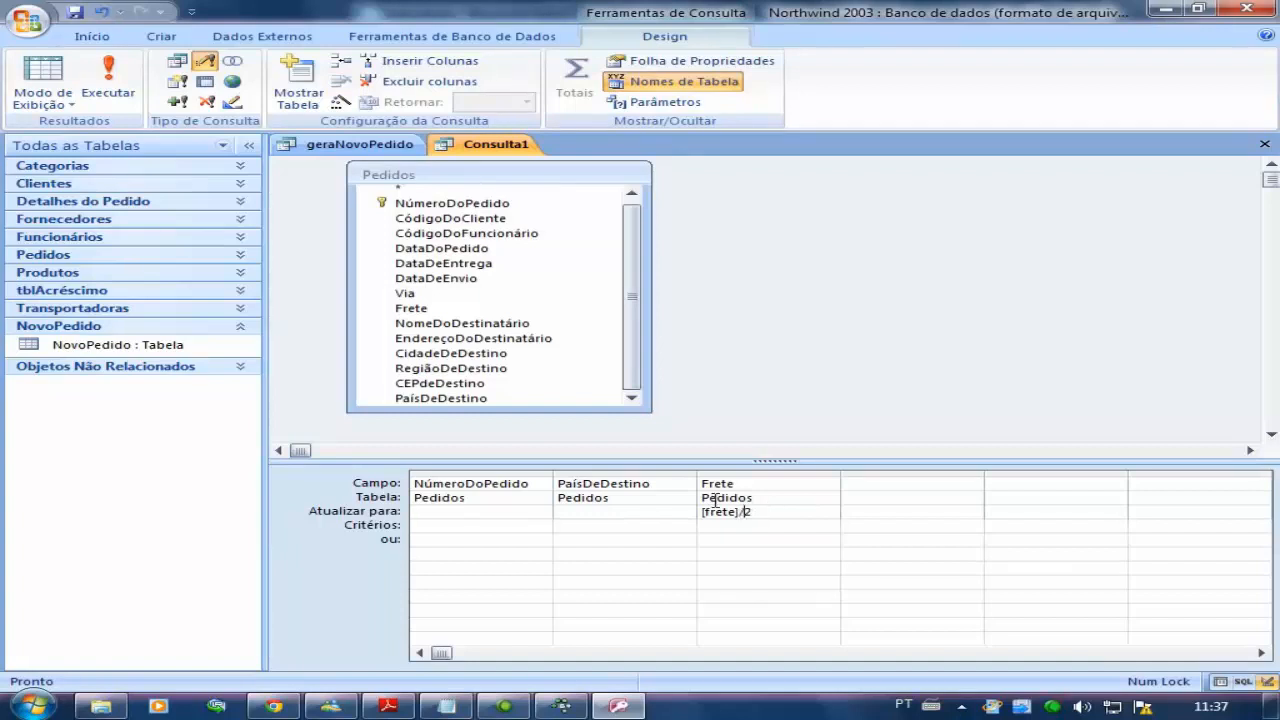
click(108, 80)
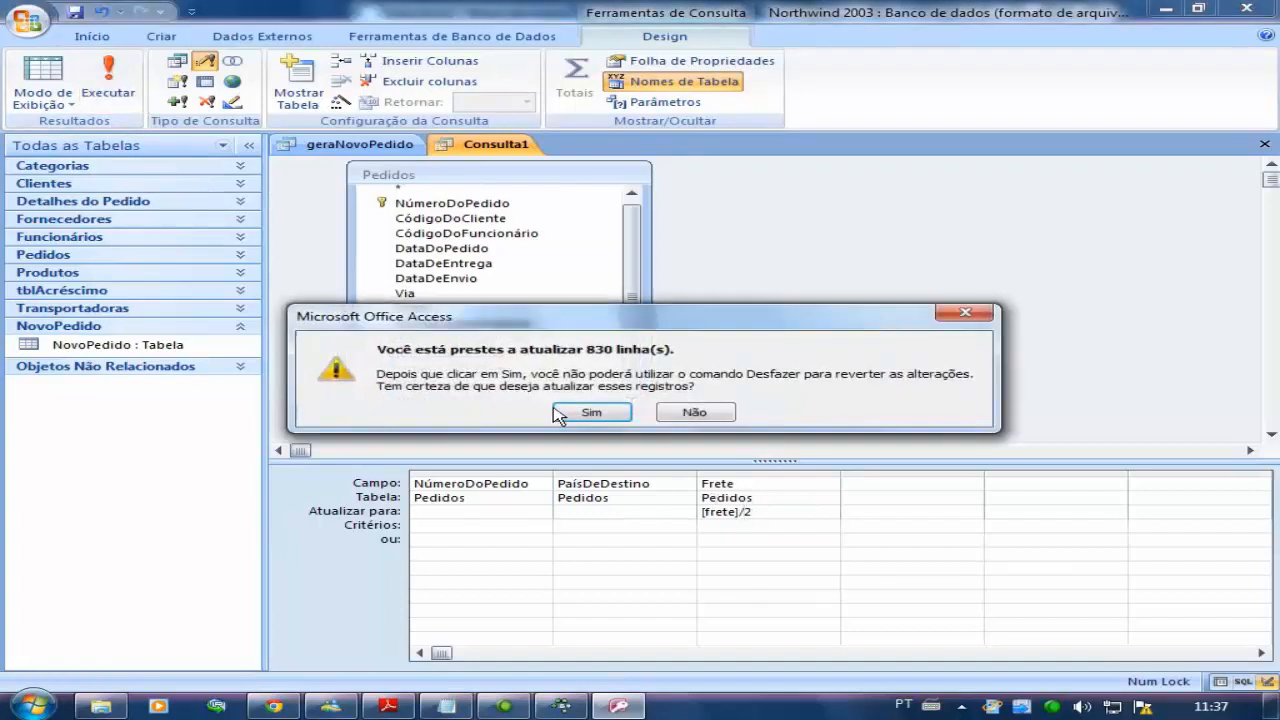
click(591, 412)
click(42, 75)
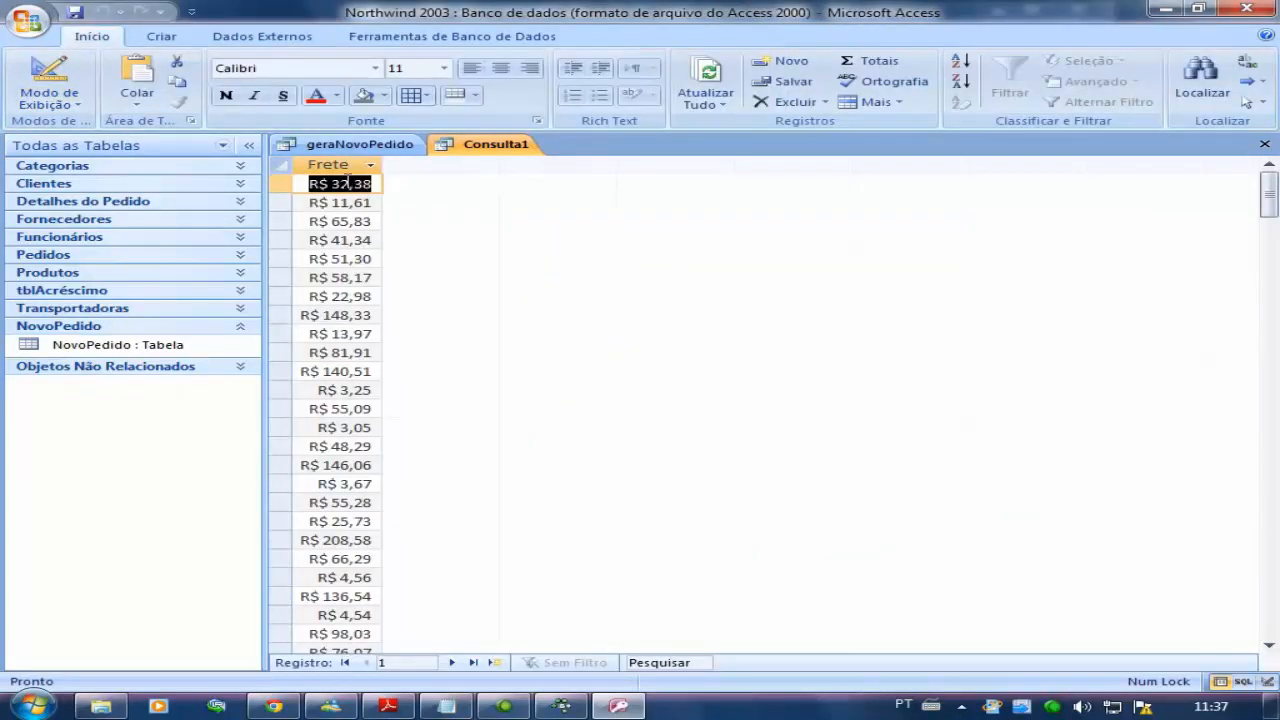
click(45, 82)
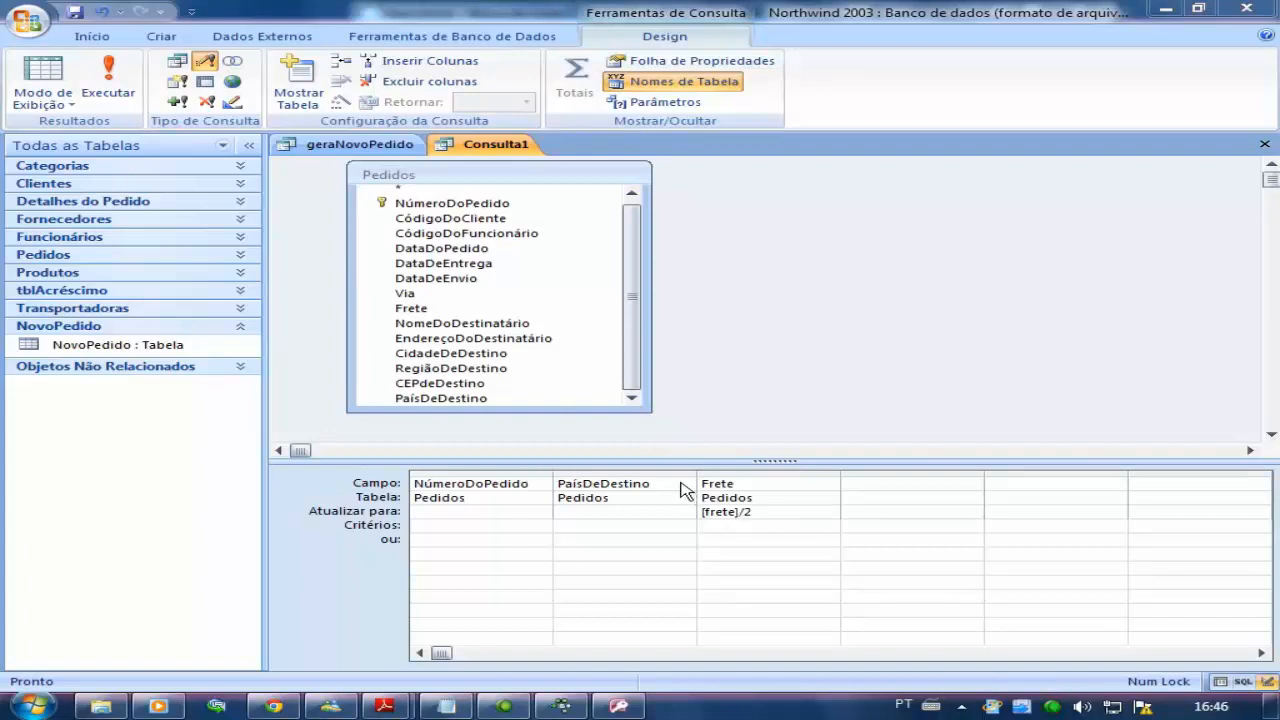
Create another query in Design view based on the NovoPedido table and reposition its field list.
click(160, 38)
click(1173, 106)
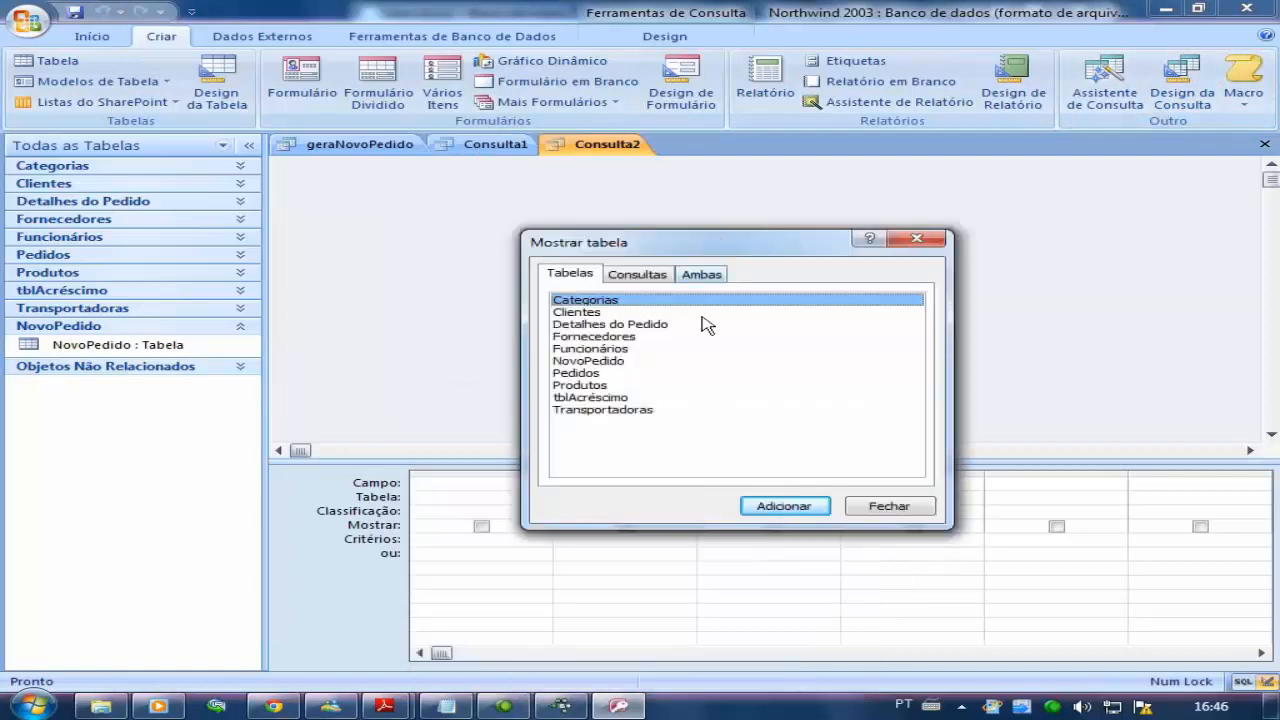
click(585, 361)
click(786, 508)
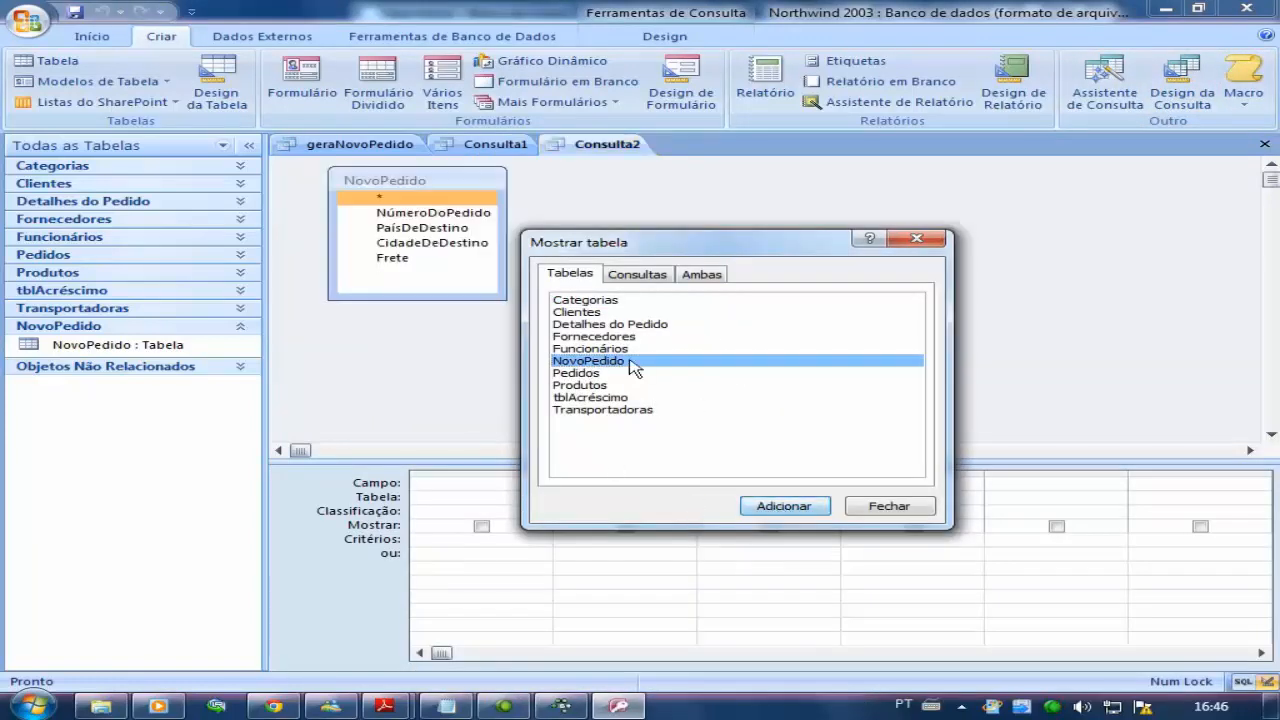
click(912, 239)
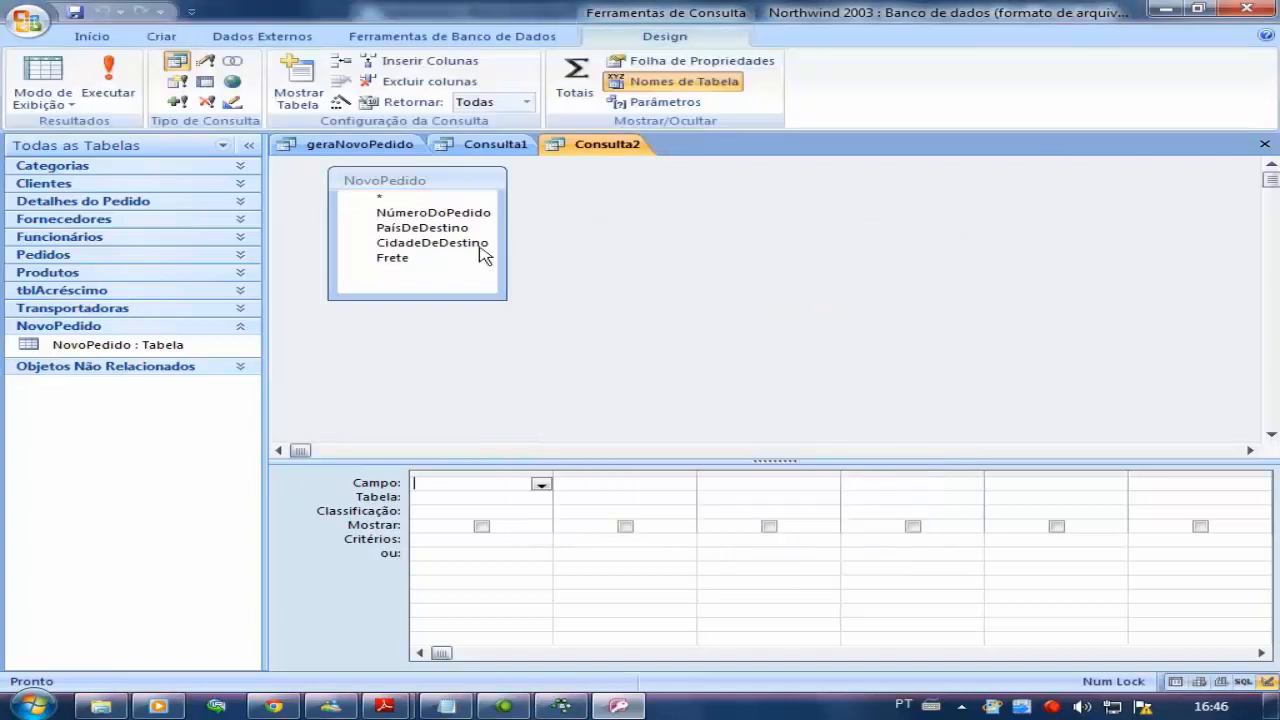
drag(417, 183, 380, 177)
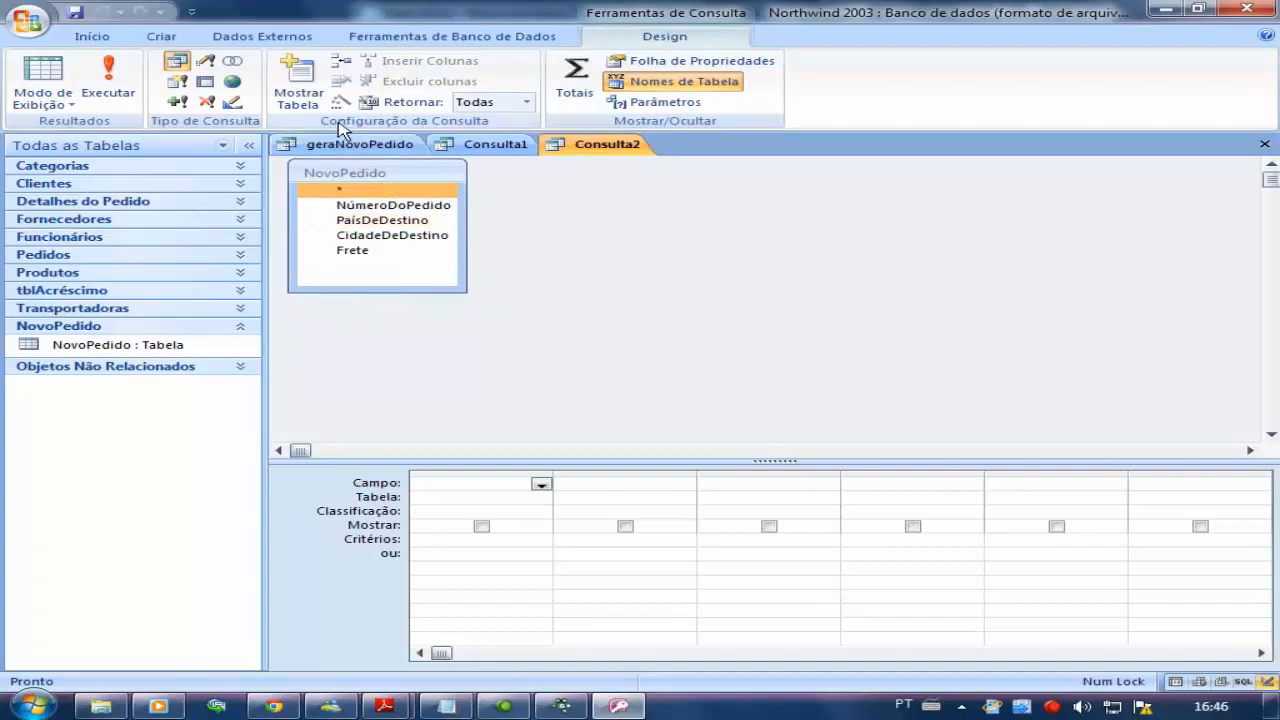
Add the NúmeroDoPedido, PaísDeDestino, CidadeDeDestino and Frete fields from NovoPedido to the query grid.
double_click(340, 205)
double_click(345, 220)
click(357, 240)
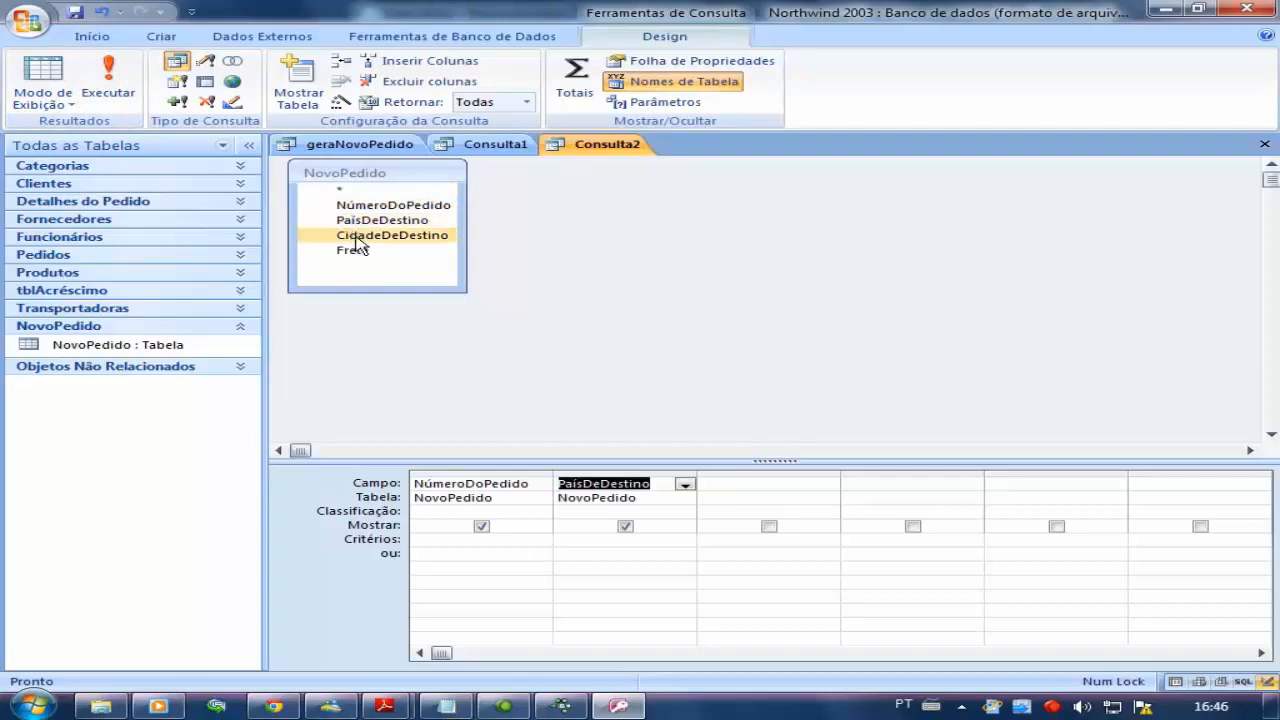
double_click(357, 238)
double_click(352, 252)
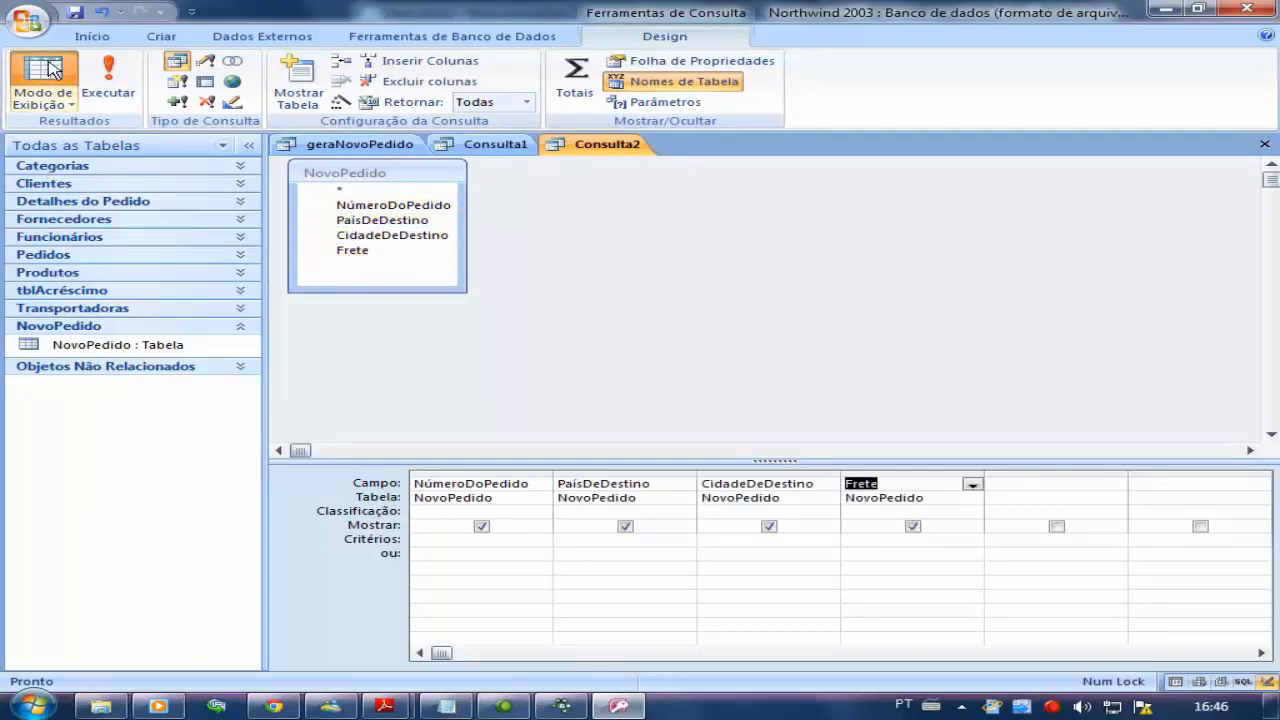
Examine the NovoPedido query's records and destination cities in Datasheet view, and return to Design view.
click(42, 70)
scroll(502, 300, down, 7)
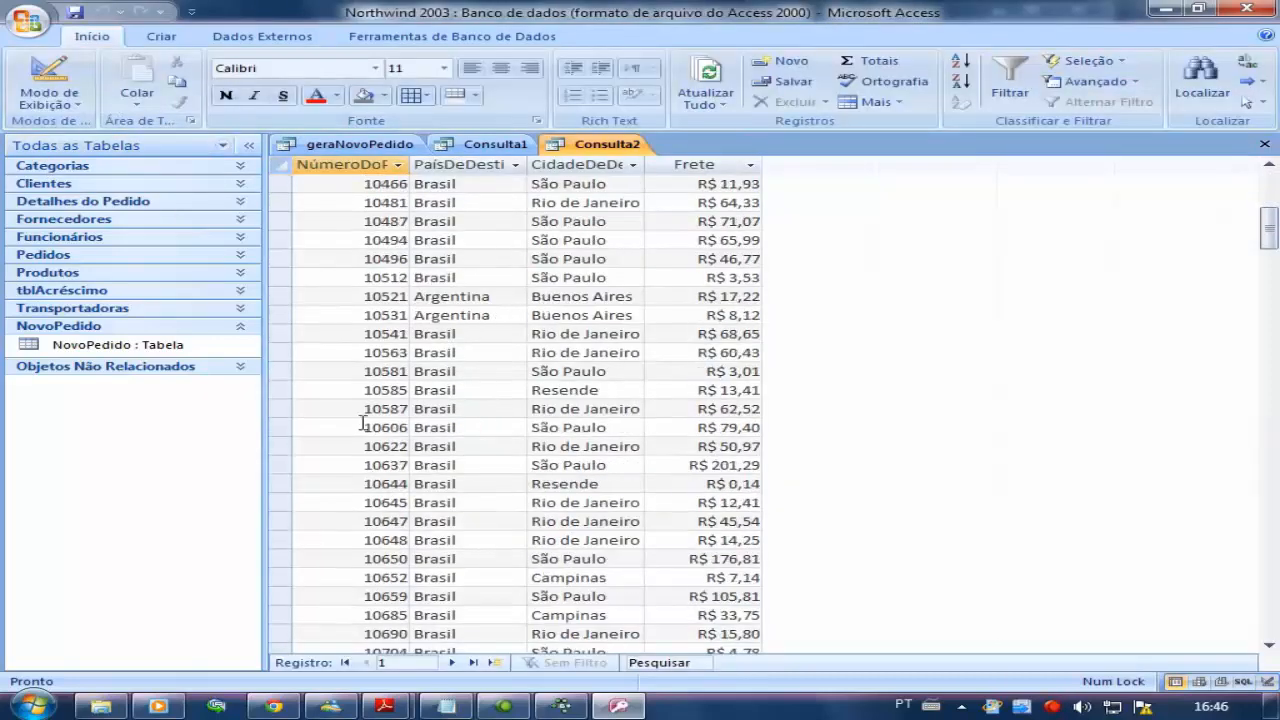
scroll(362, 422, up, 8)
click(70, 80)
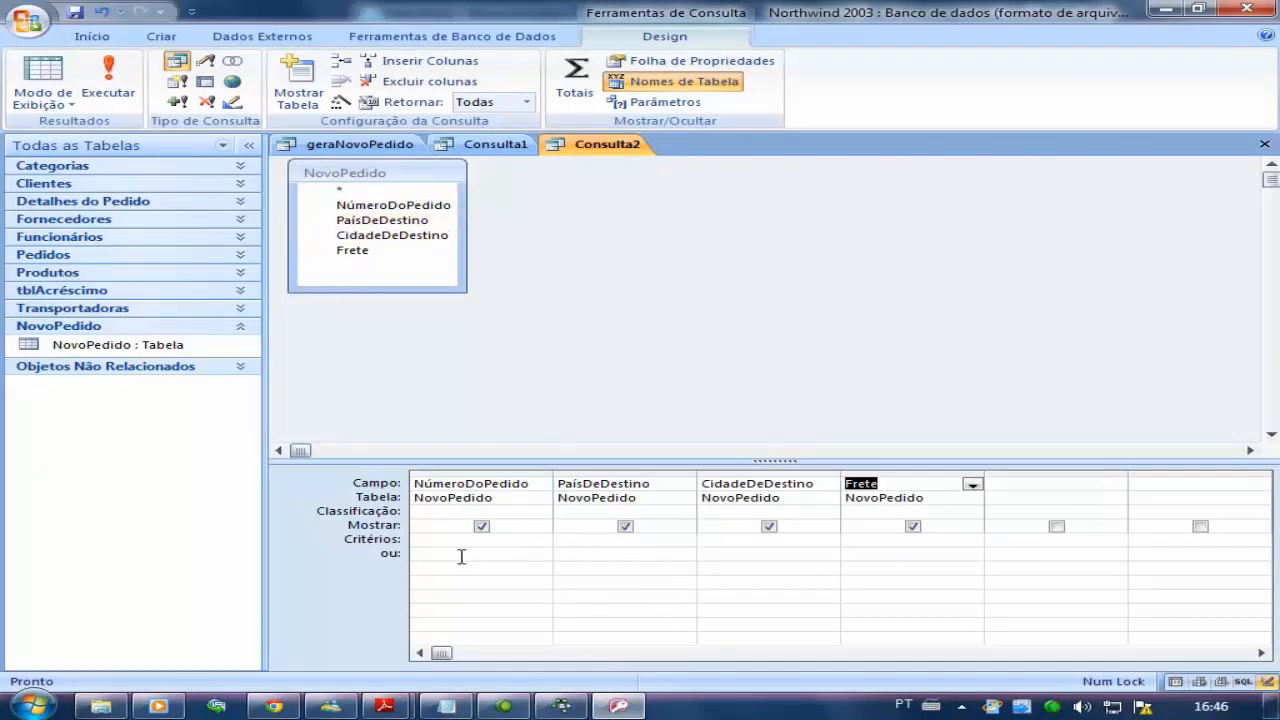
click(27, 70)
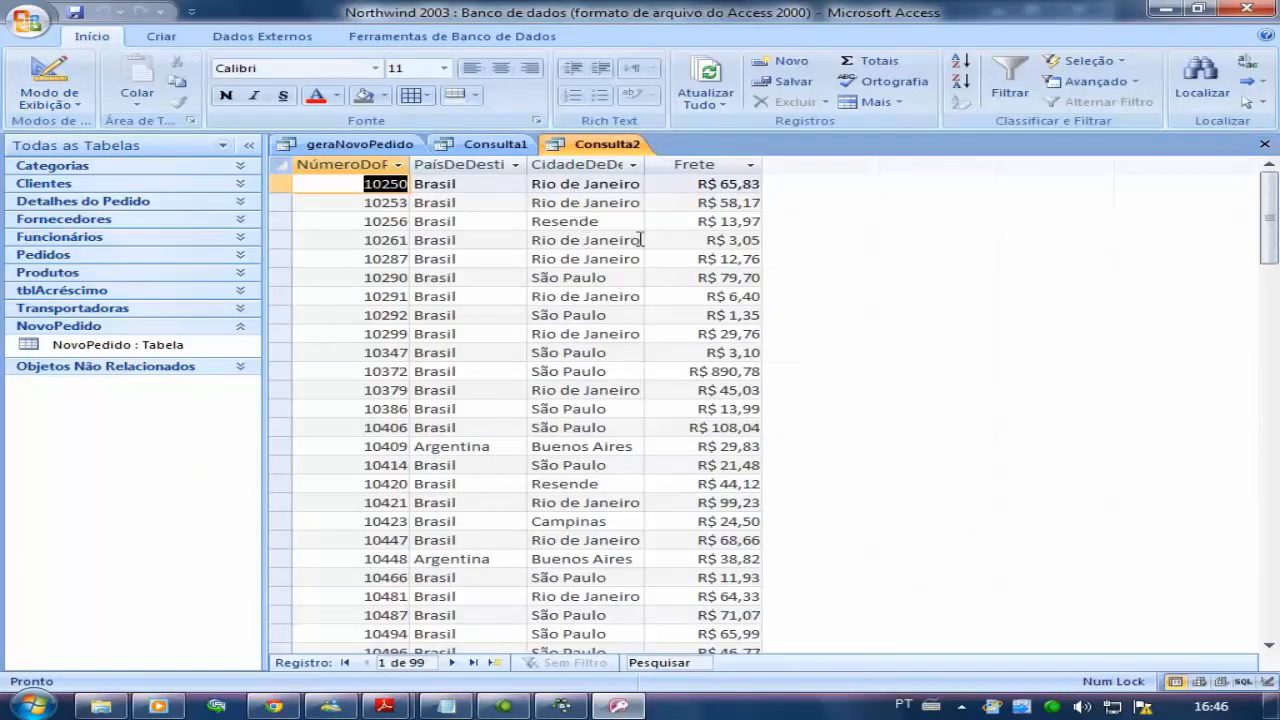
click(42, 70)
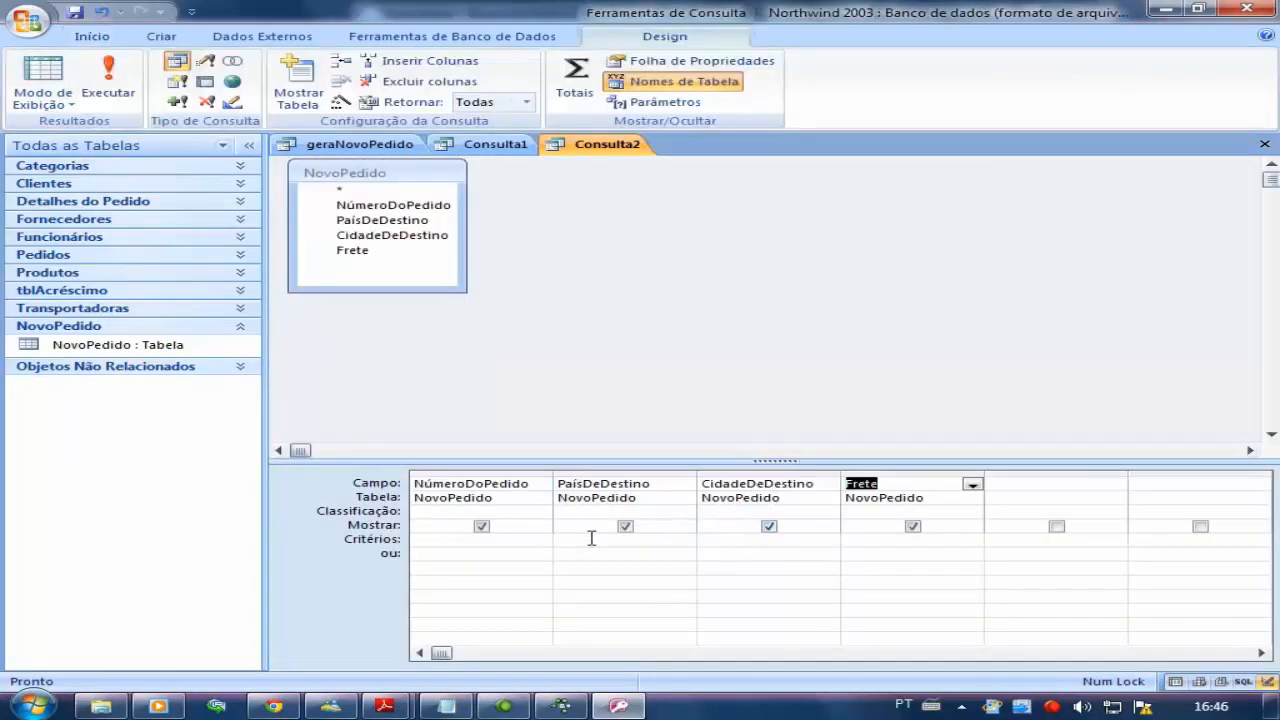
Set the CidadeDeDestino criterion to rio de janeiro and display the filtered records in Datasheet view.
click(745, 541)
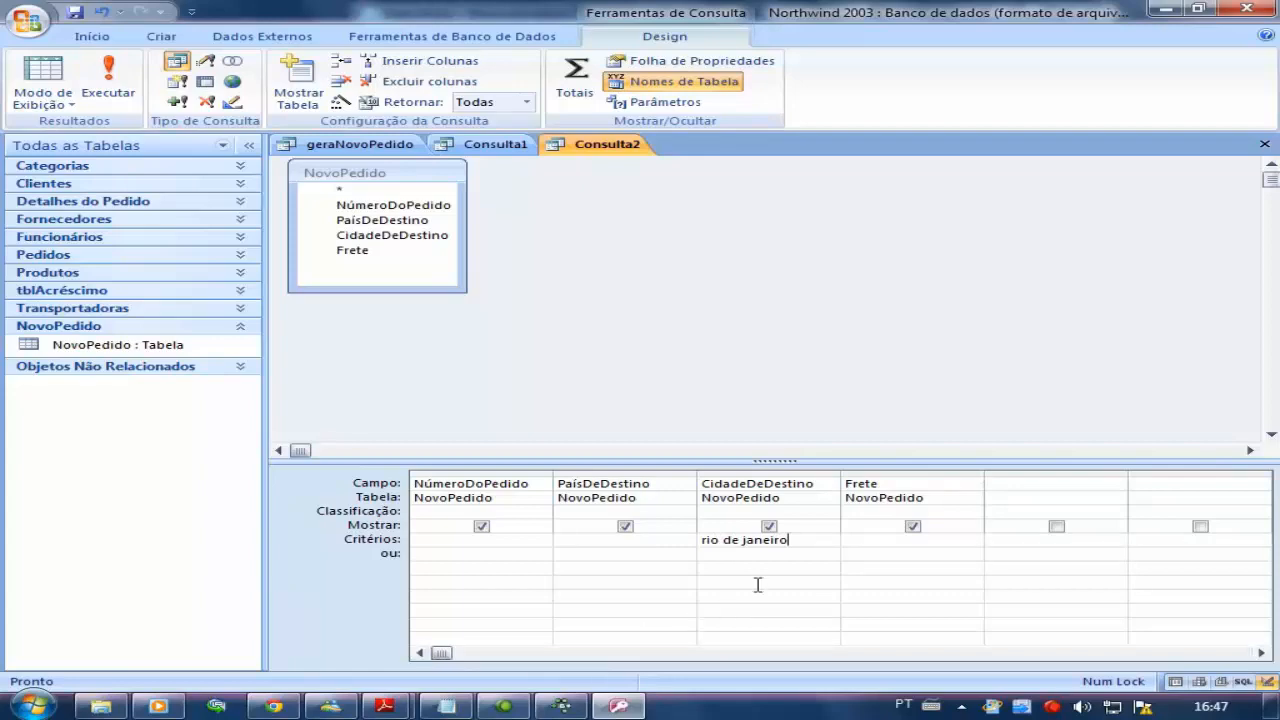
click(784, 556)
click(30, 75)
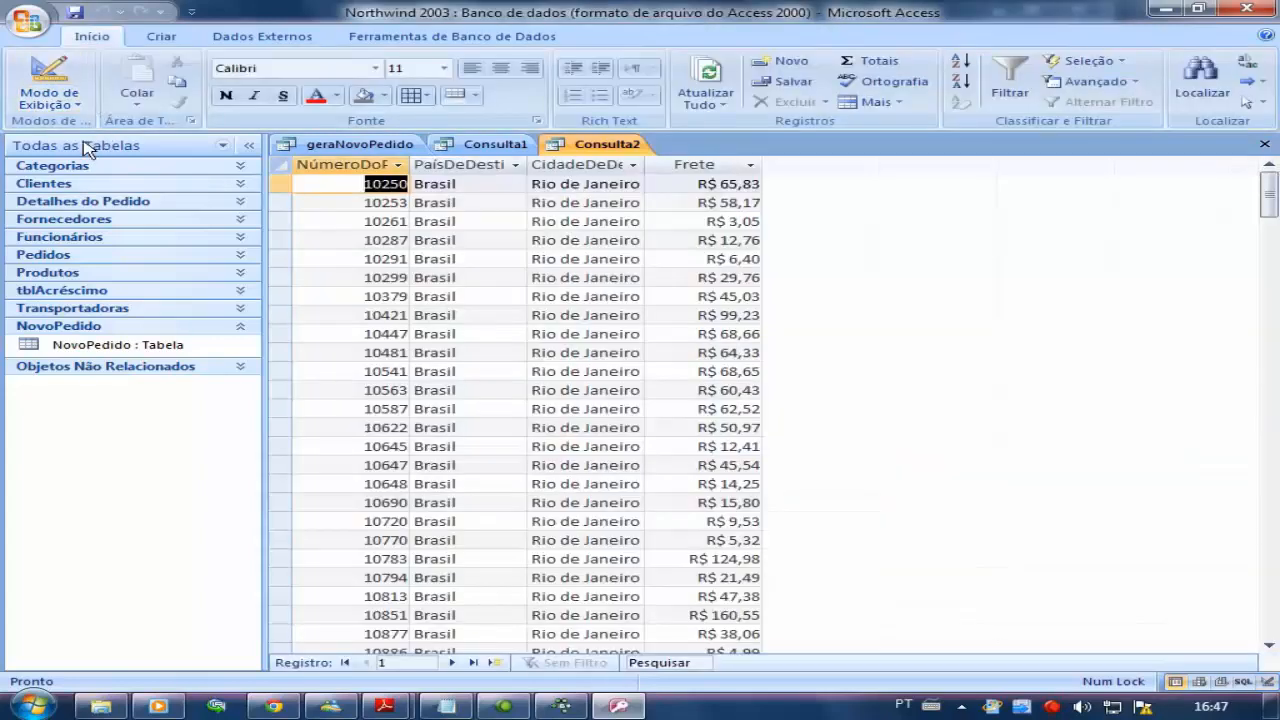
Examine the Rio de Janeiro records in Datasheet view, compare them with the query criterion, and return to Design view.
scroll(625, 297, down, 6)
scroll(620, 305, up, 6)
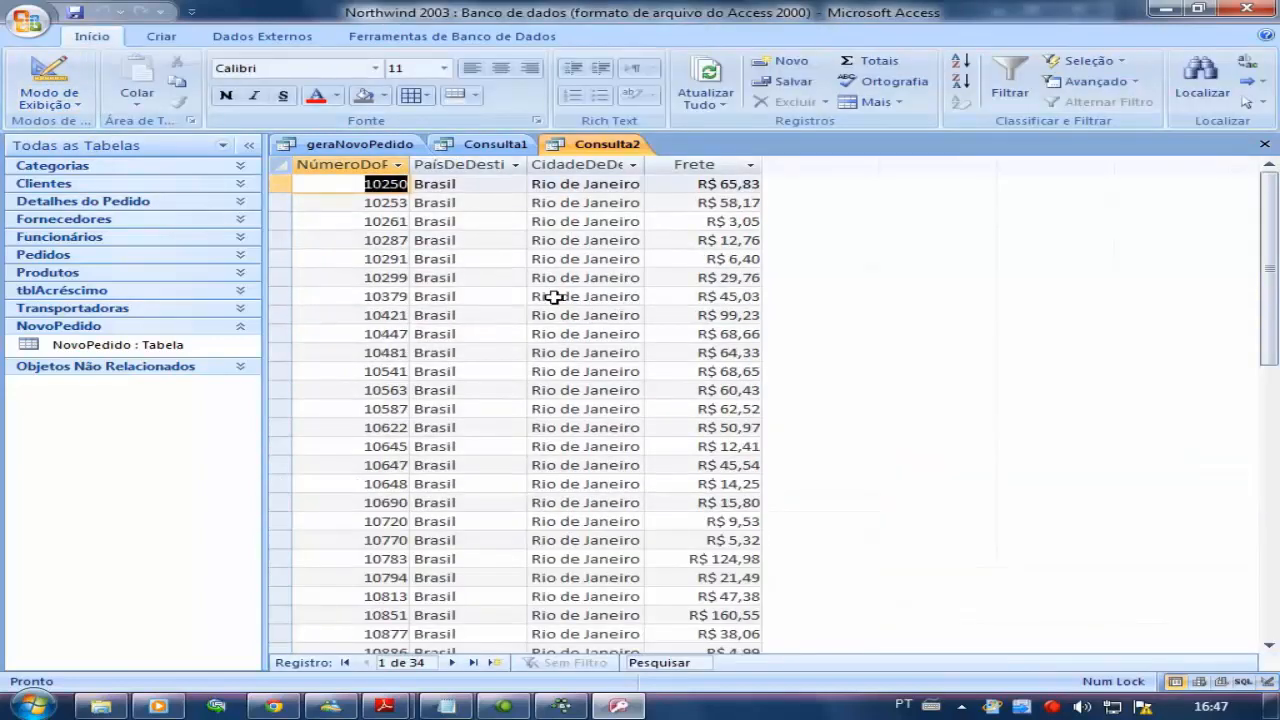
click(60, 88)
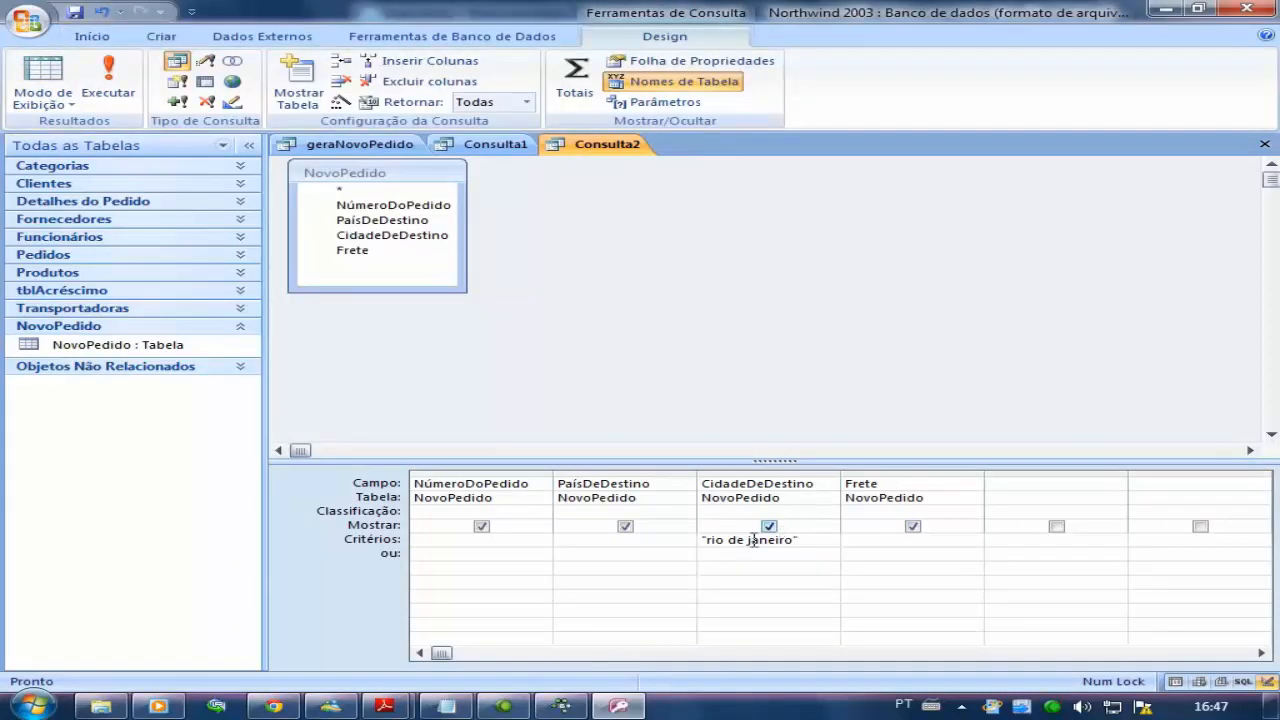
click(40, 72)
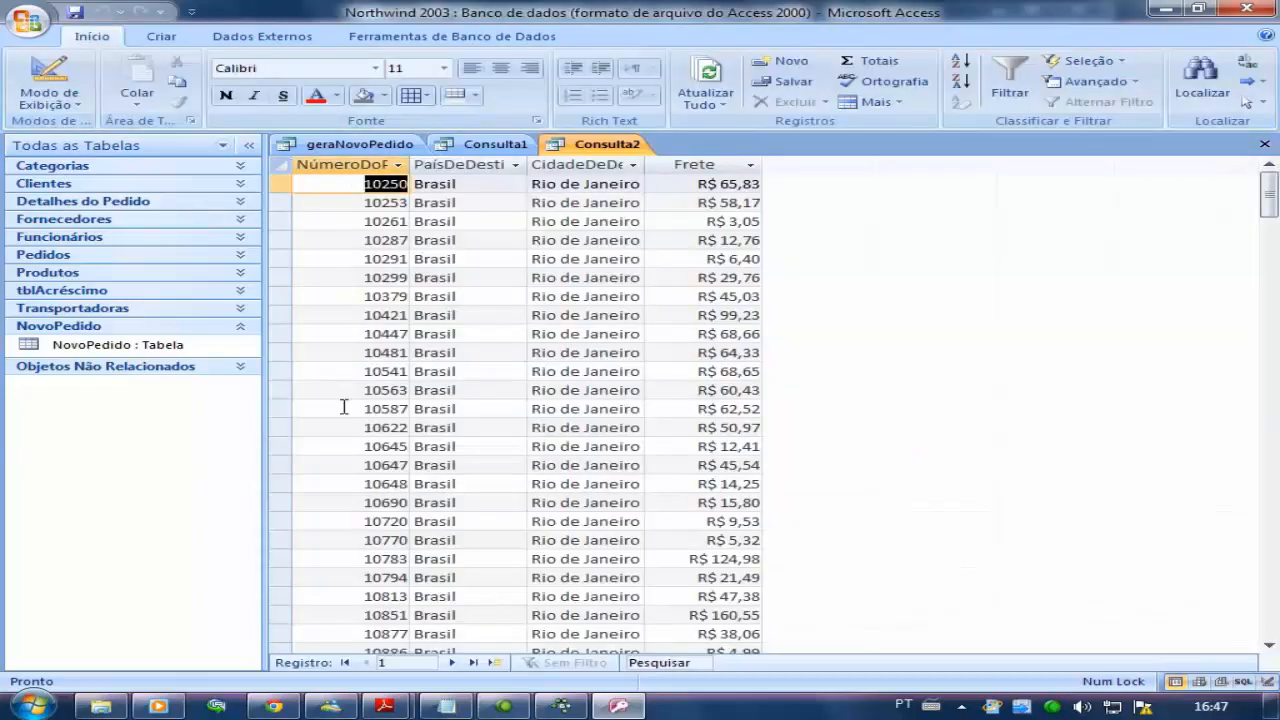
scroll(515, 345, down, 8)
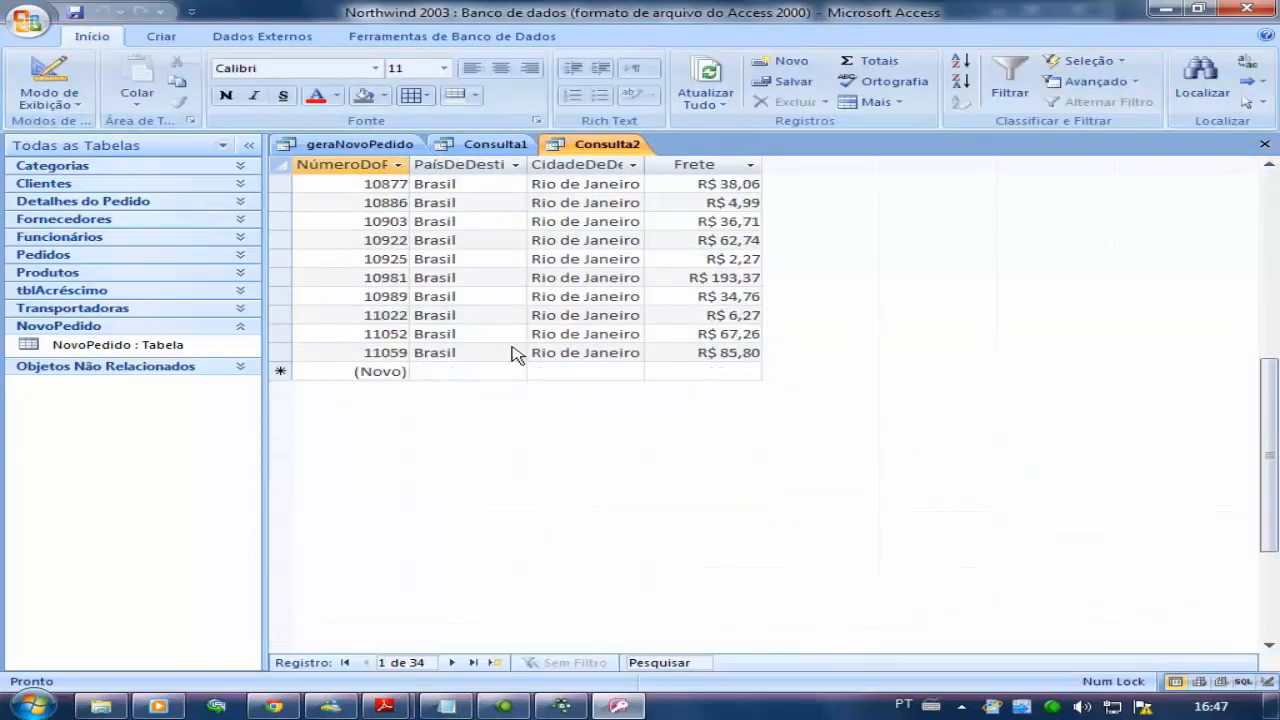
scroll(512, 360, up, 8)
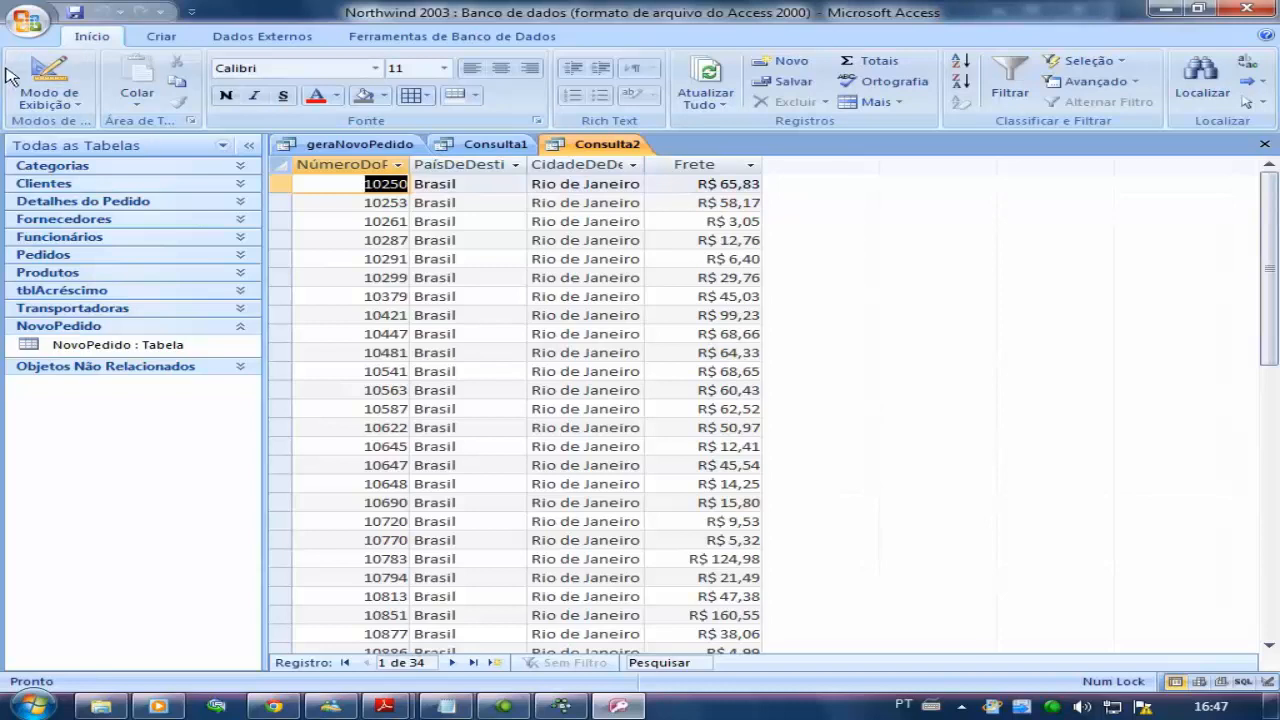
click(42, 74)
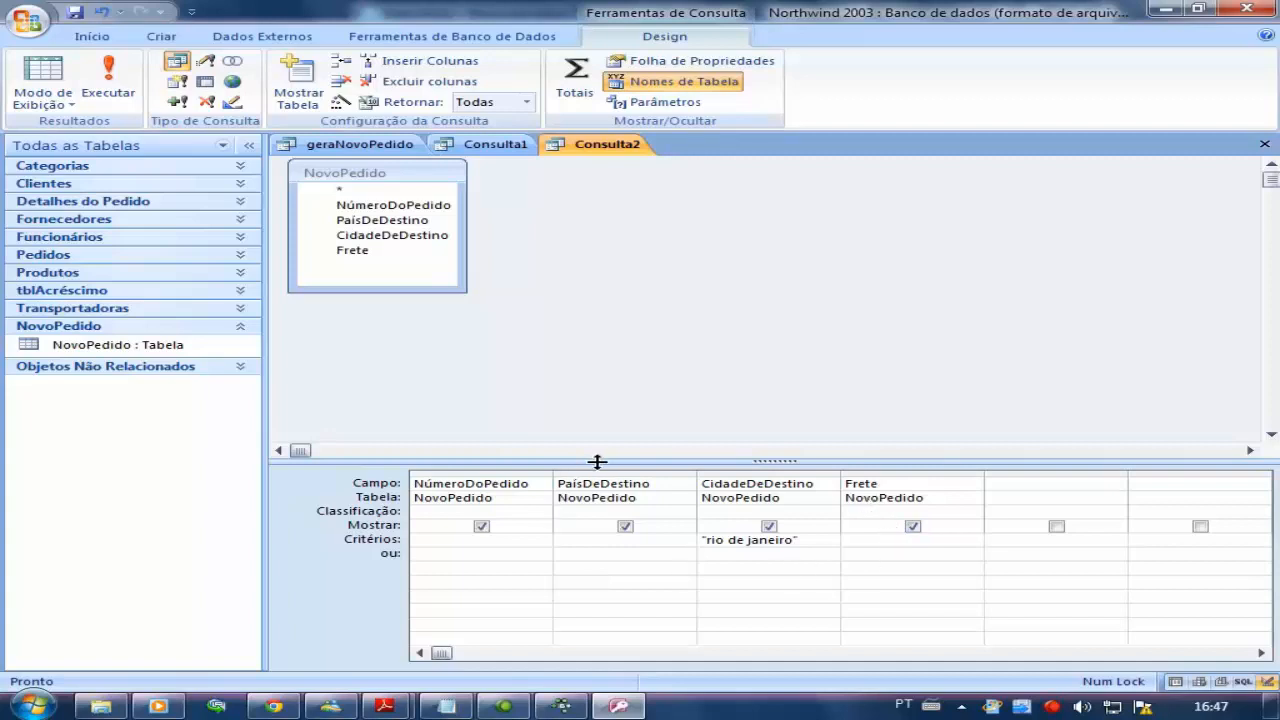
Convert the query to a delete query, preview its records, and run it to delete the Rio de Janeiro records from NovoPedido.
click(218, 104)
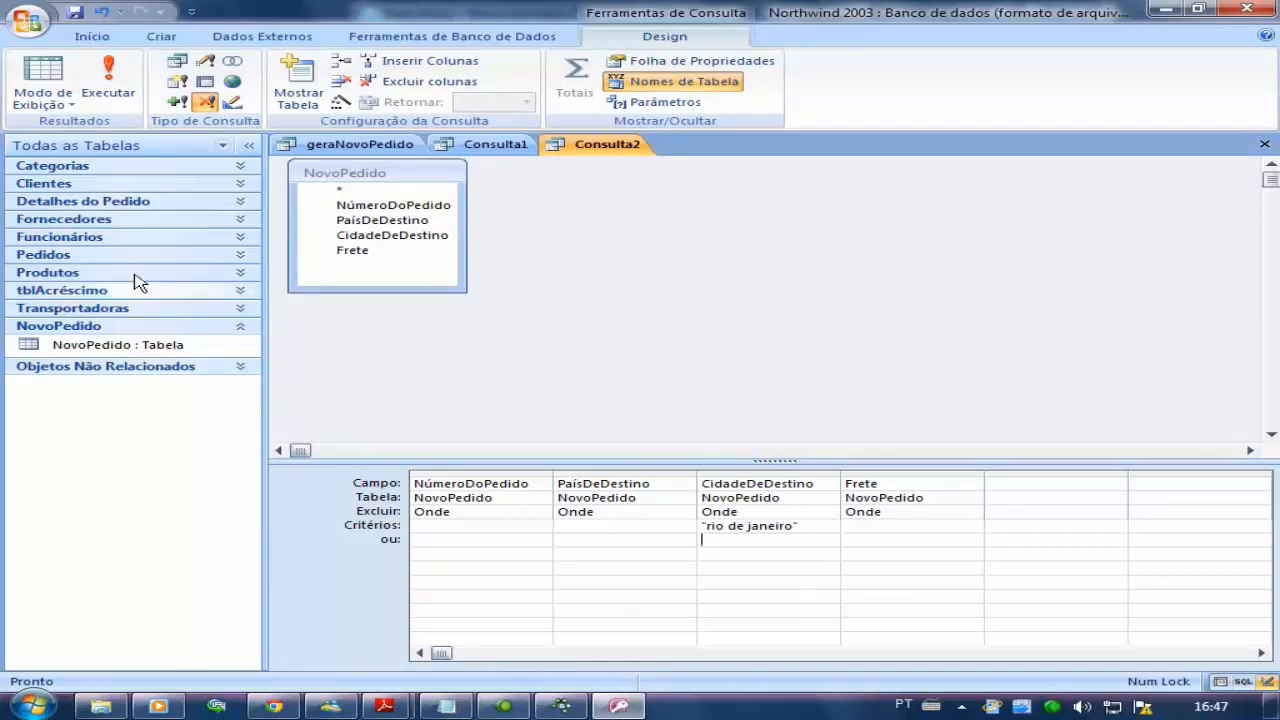
click(38, 70)
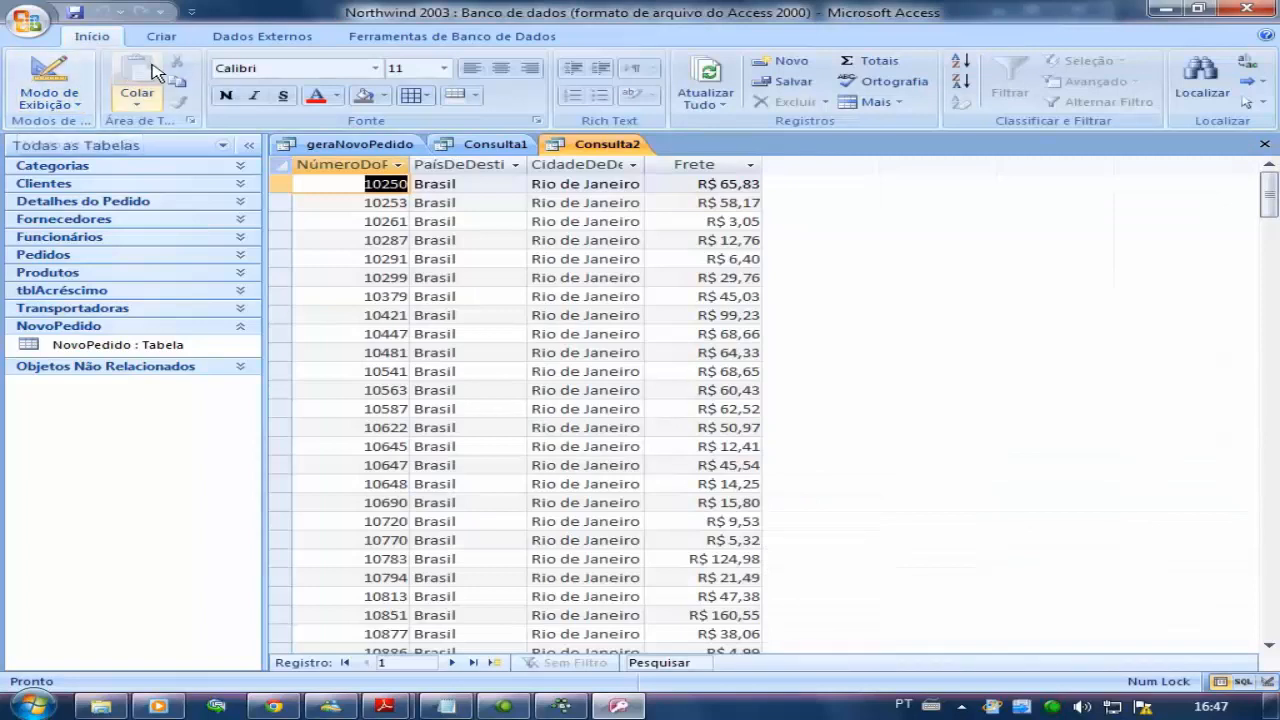
click(88, 92)
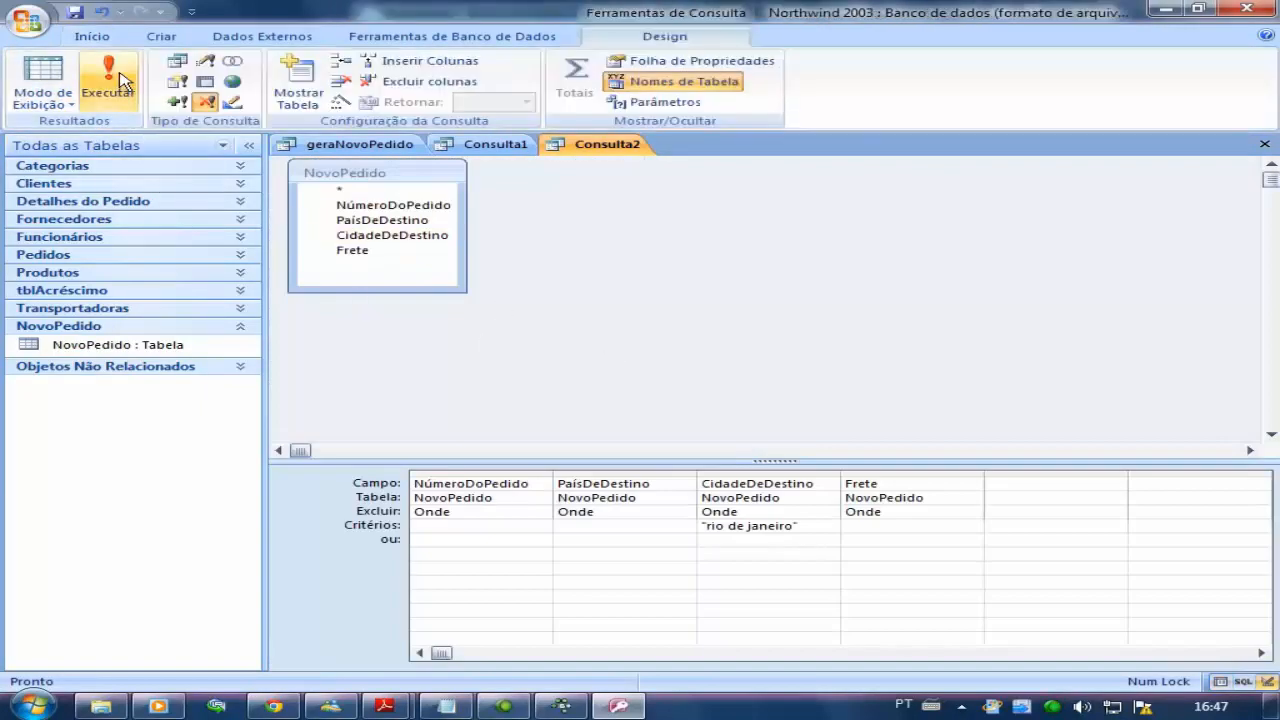
click(112, 80)
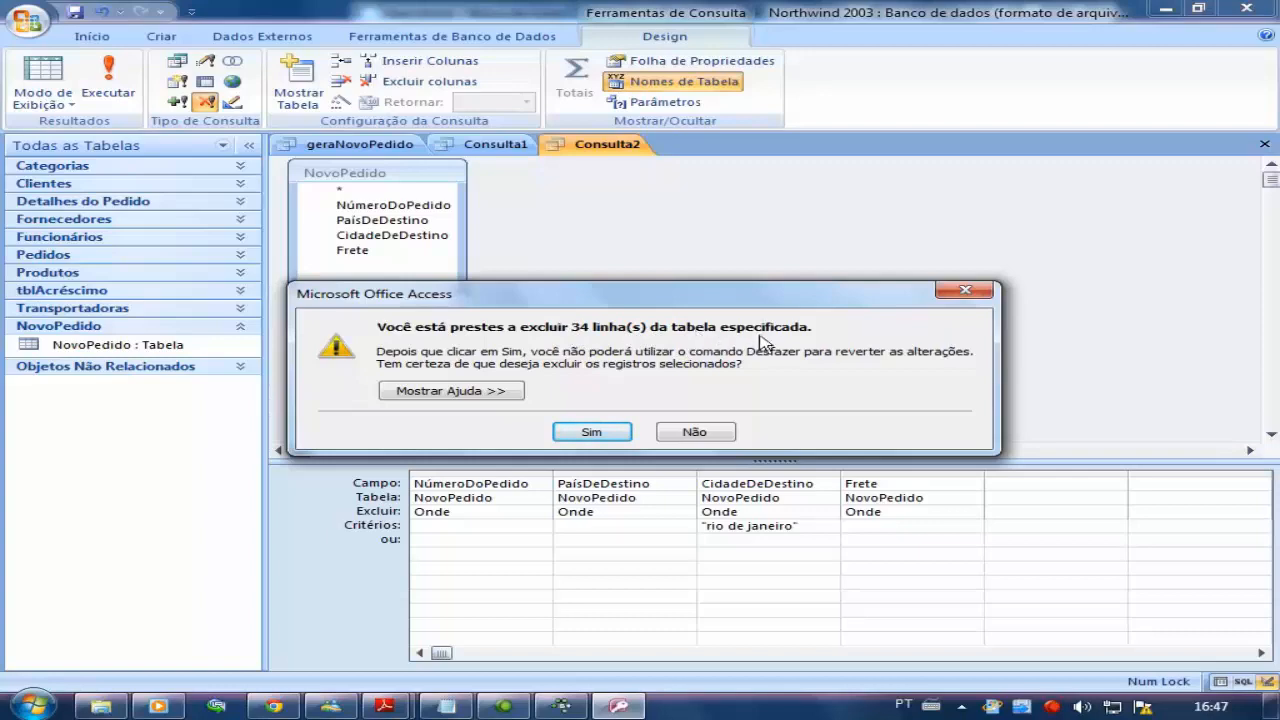
click(591, 434)
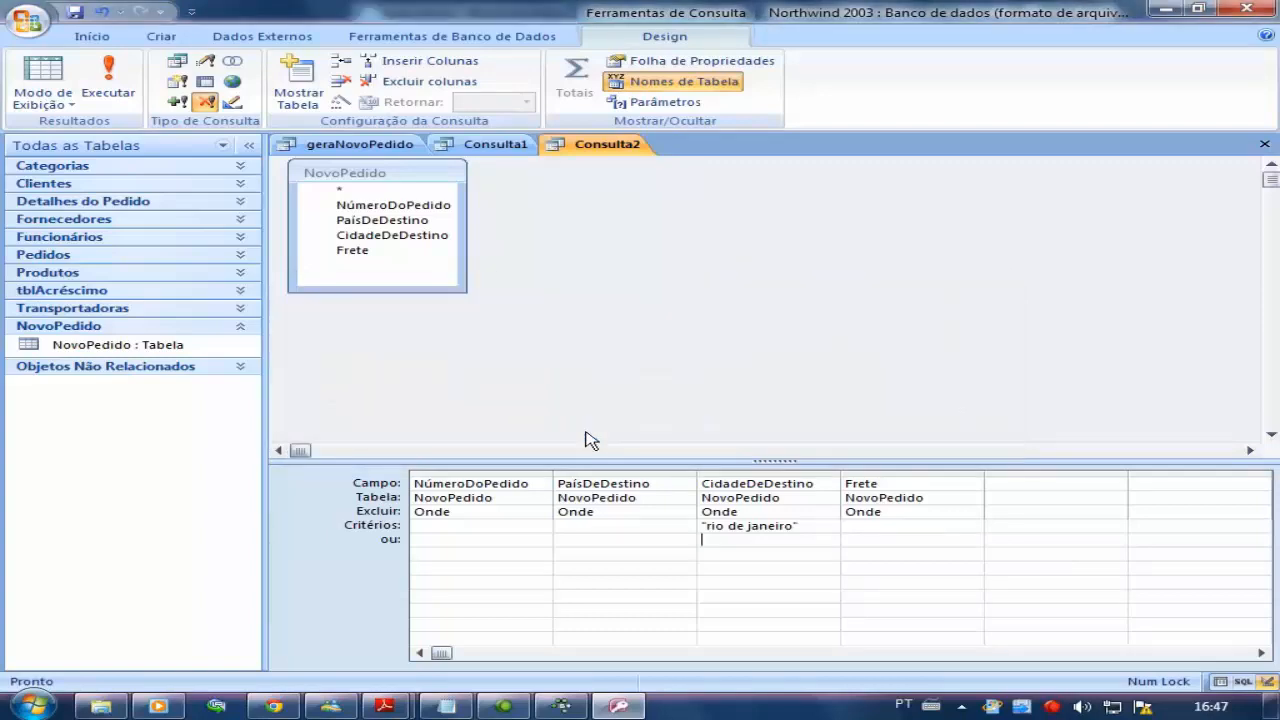
Open the NovoPedido table to check its destination cities and view its field design, and return to the delete query.
double_click(128, 345)
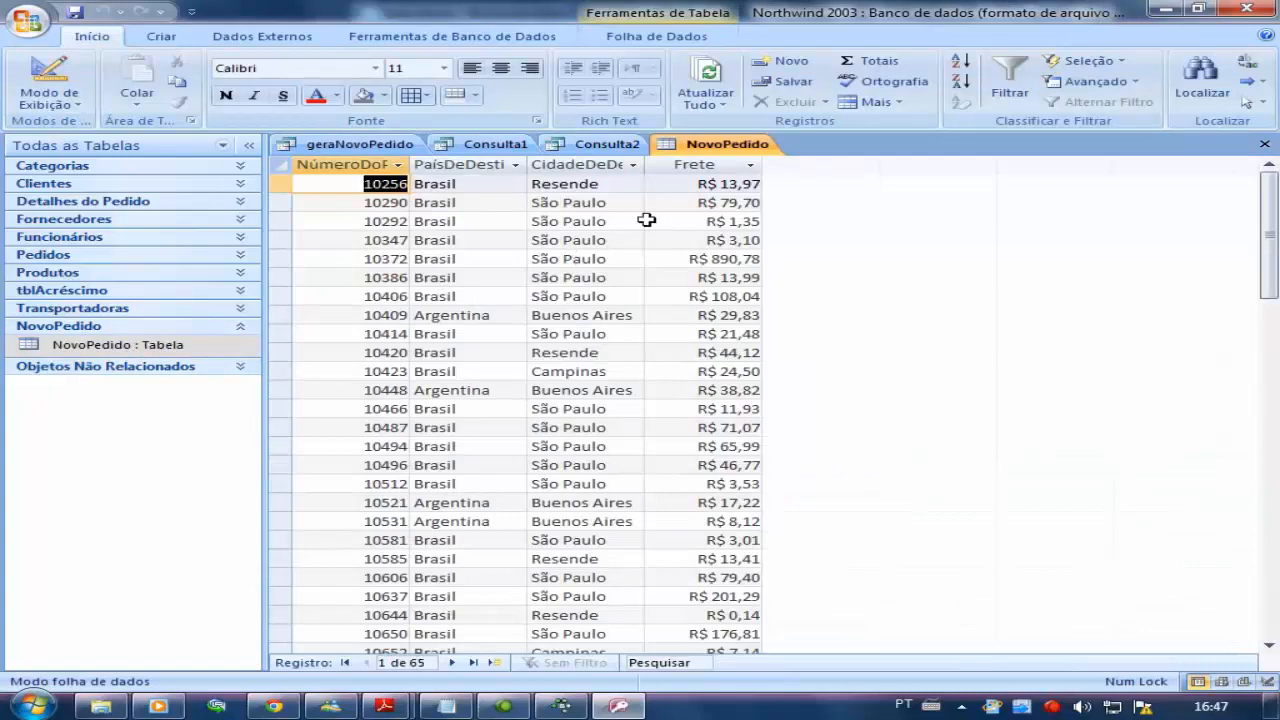
click(617, 222)
scroll(580, 491, down, 18)
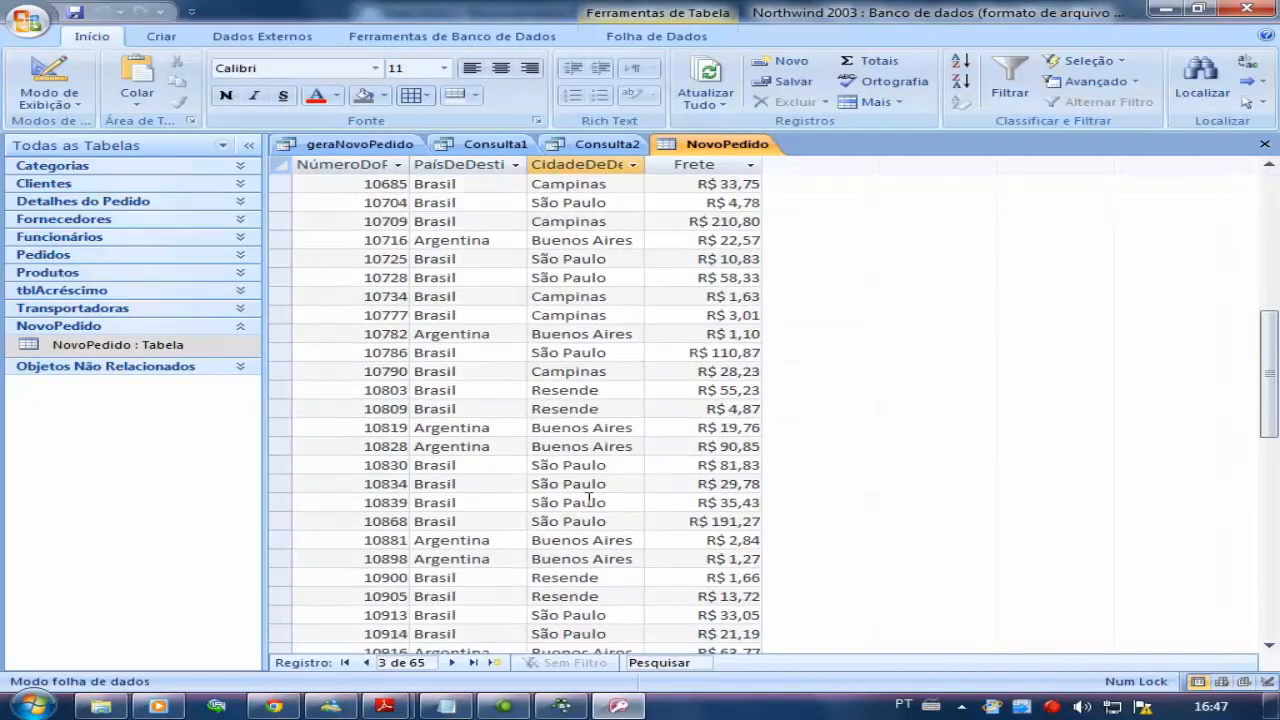
scroll(588, 512, up, 18)
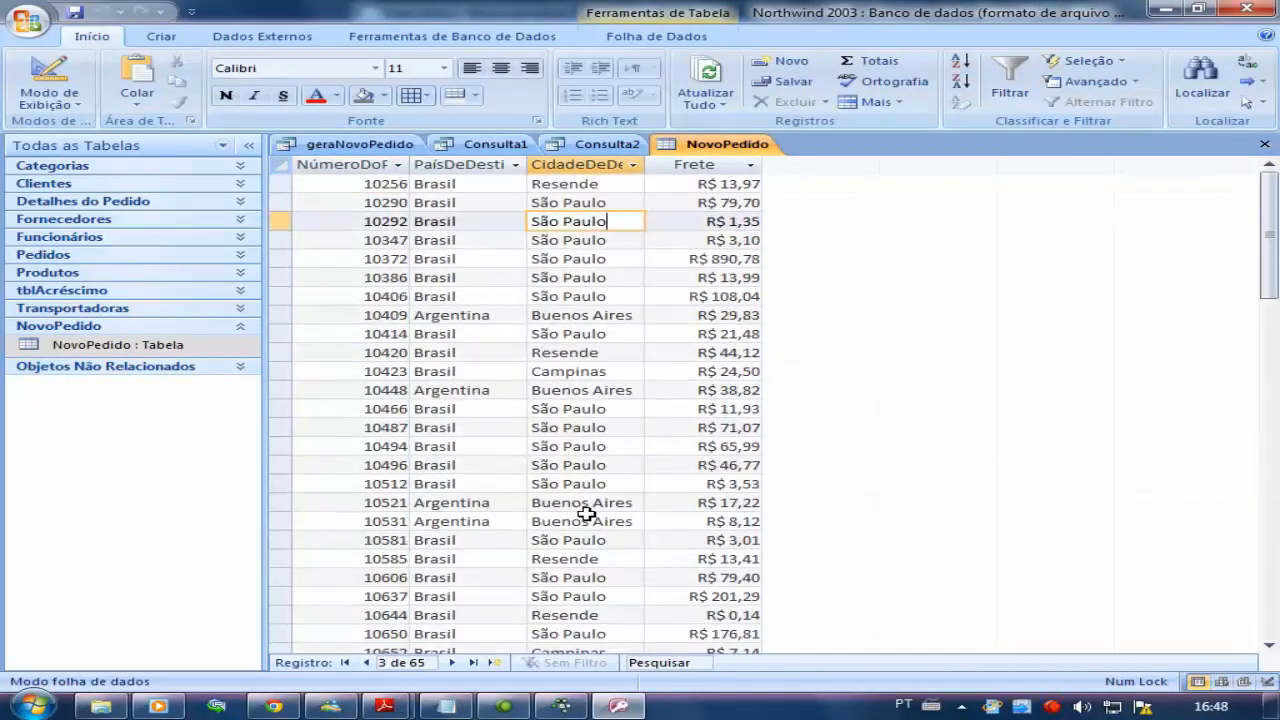
click(46, 72)
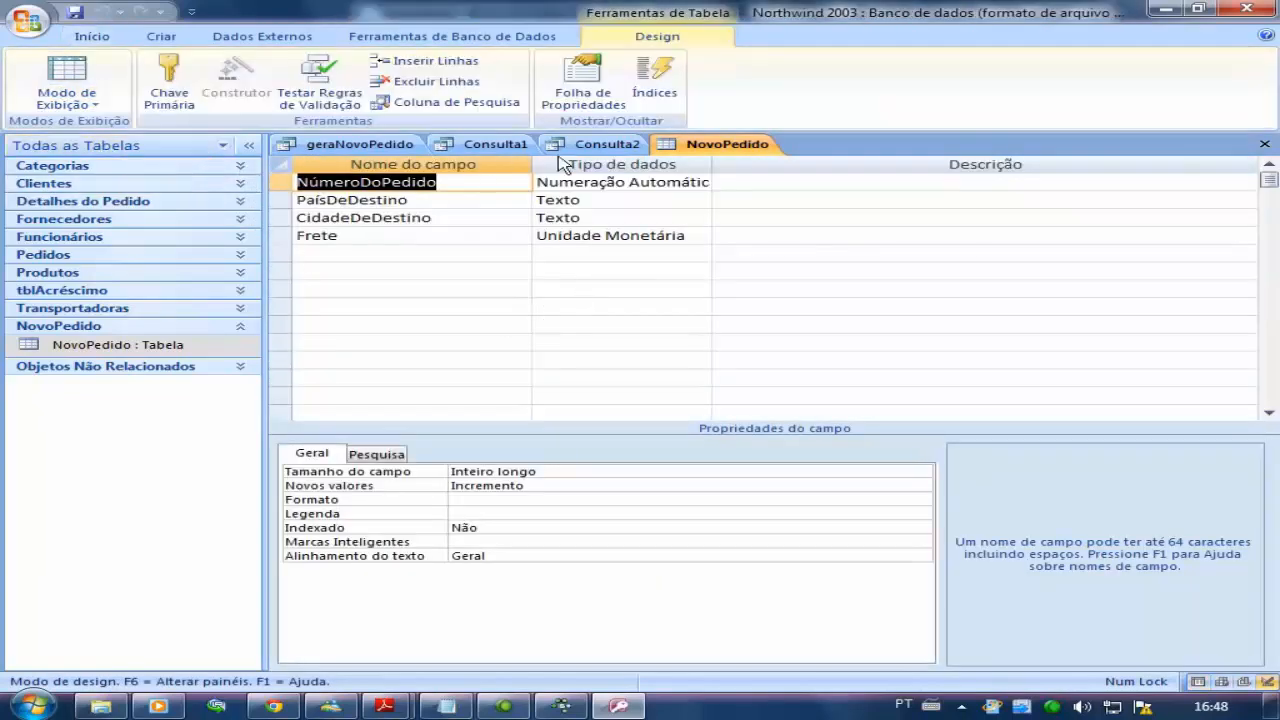
click(600, 145)
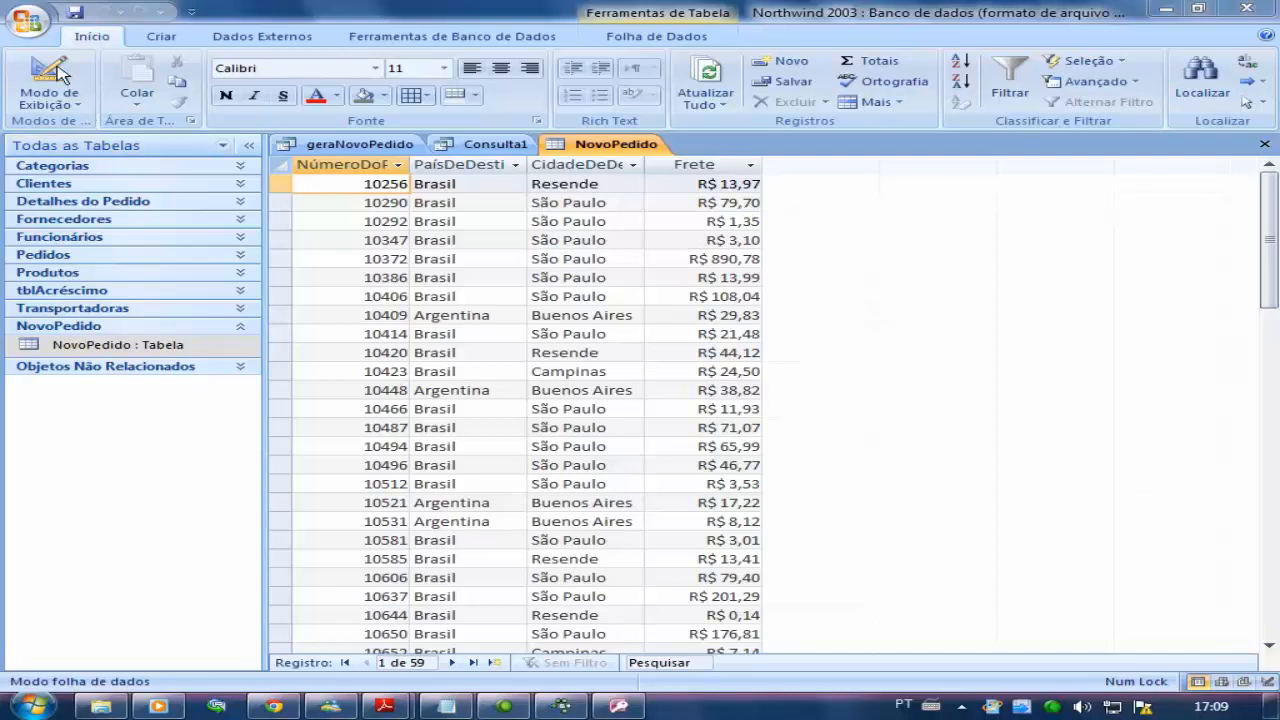
Create a new query in Design view based on the Pedidos table and enlarge its field list to show all fields.
click(155, 38)
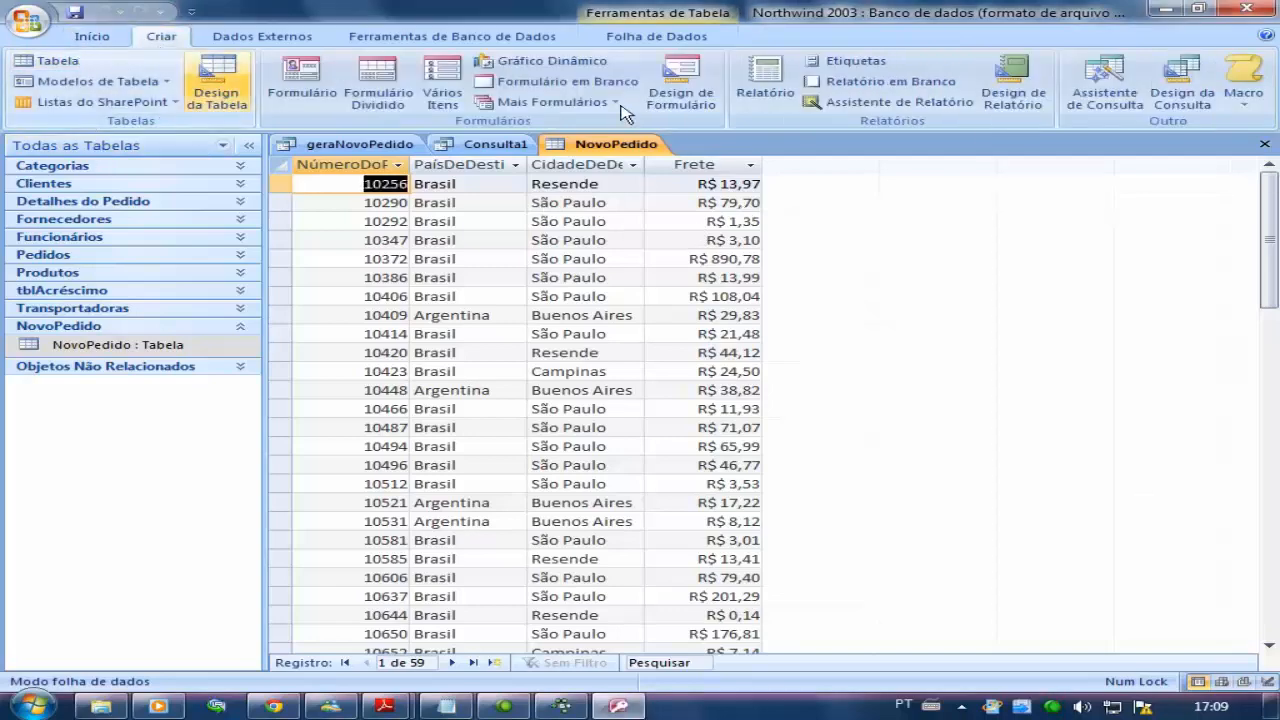
click(1182, 90)
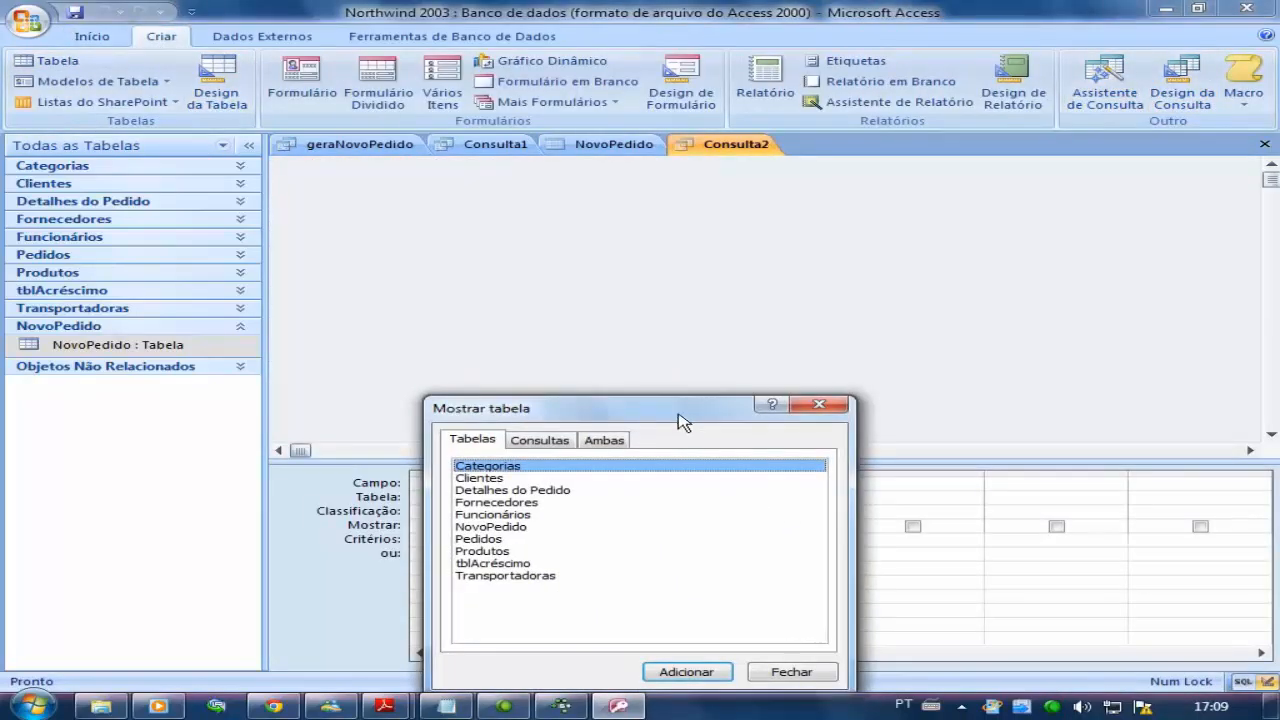
drag(678, 420, 832, 294)
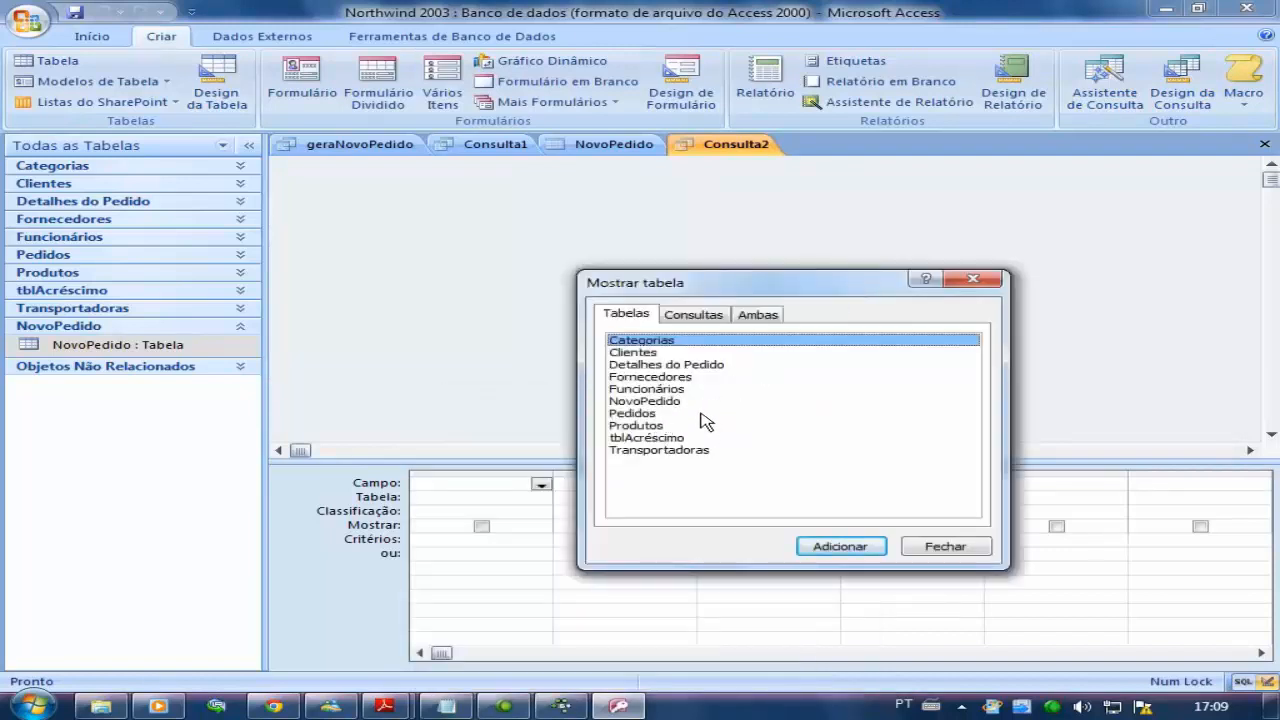
click(655, 413)
click(842, 546)
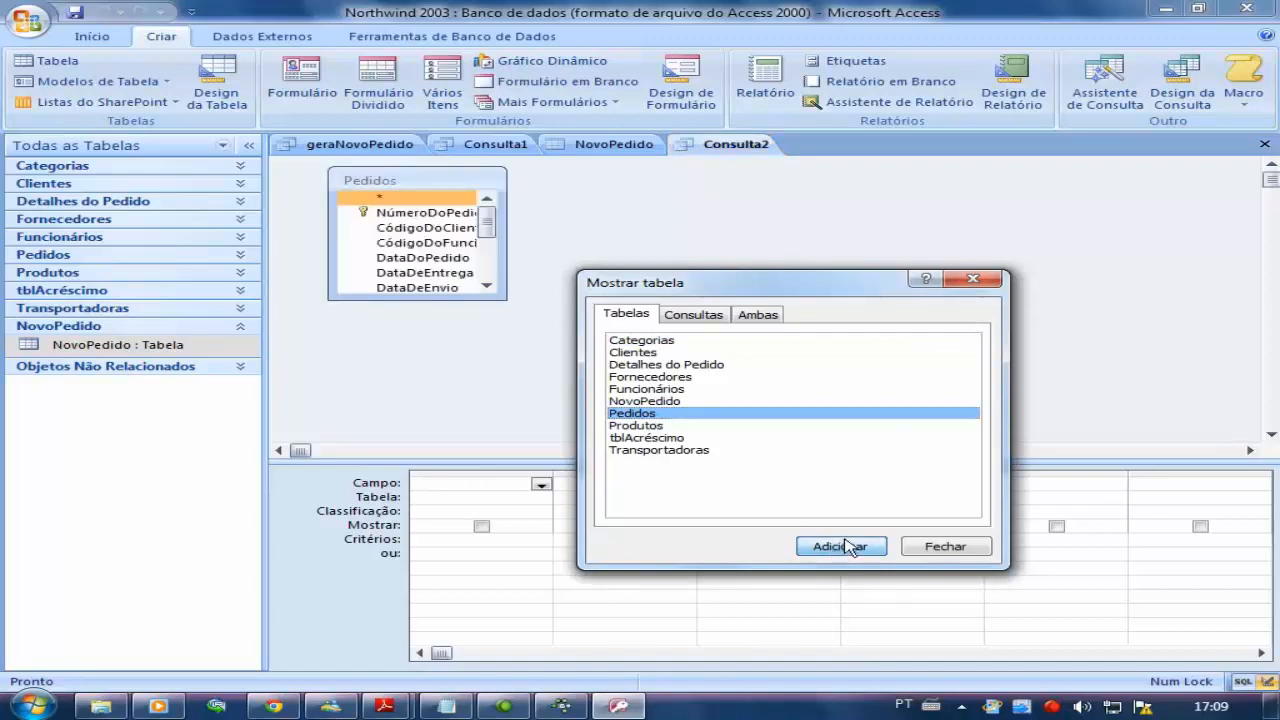
click(970, 278)
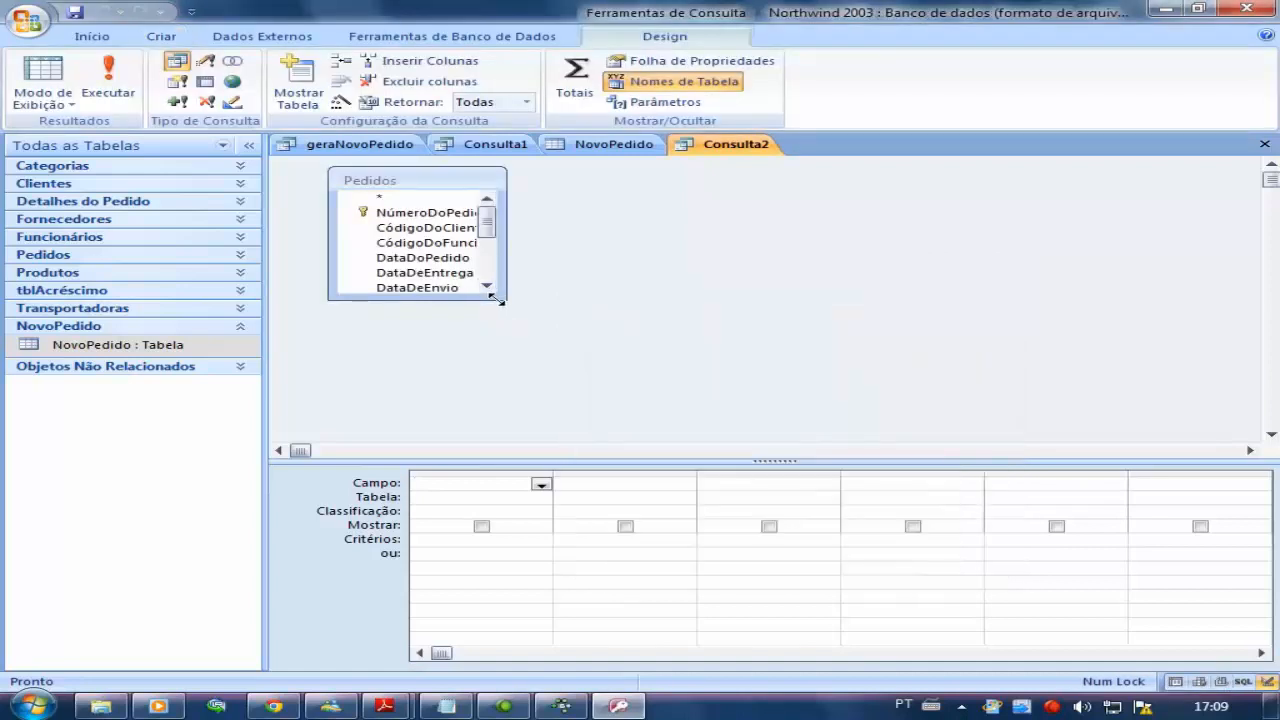
drag(498, 299, 560, 418)
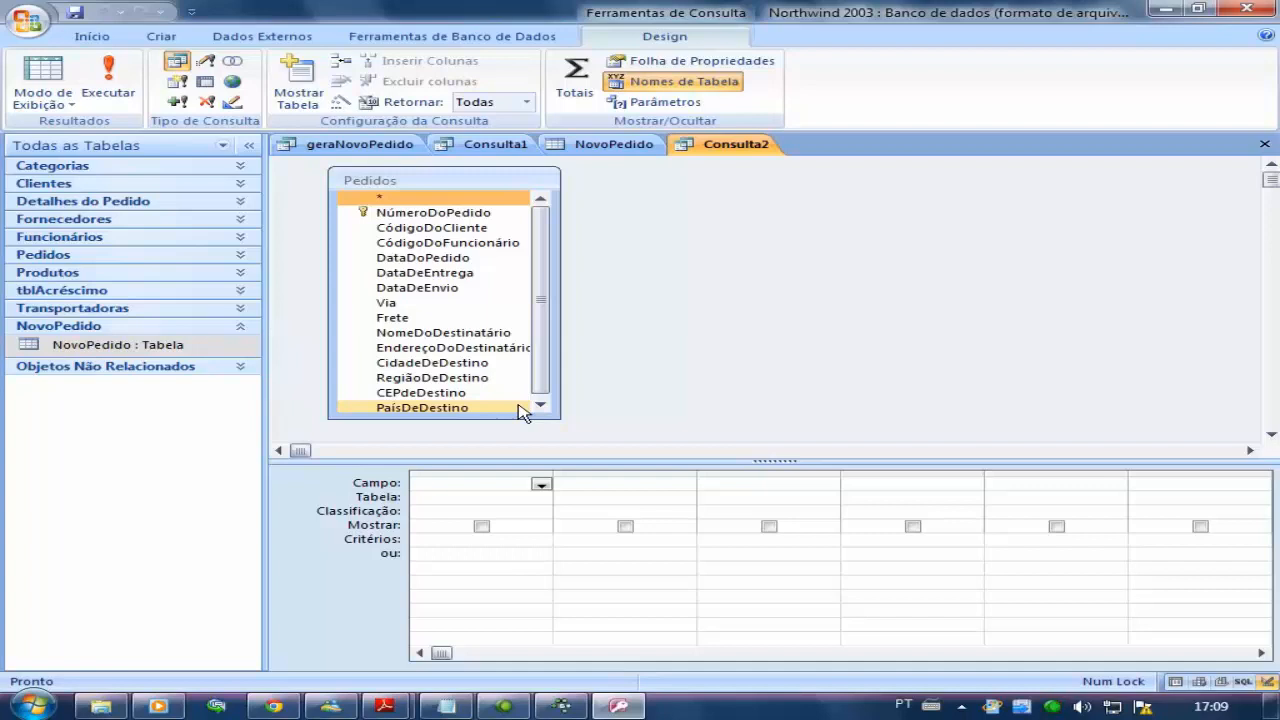
drag(547, 357, 563, 440)
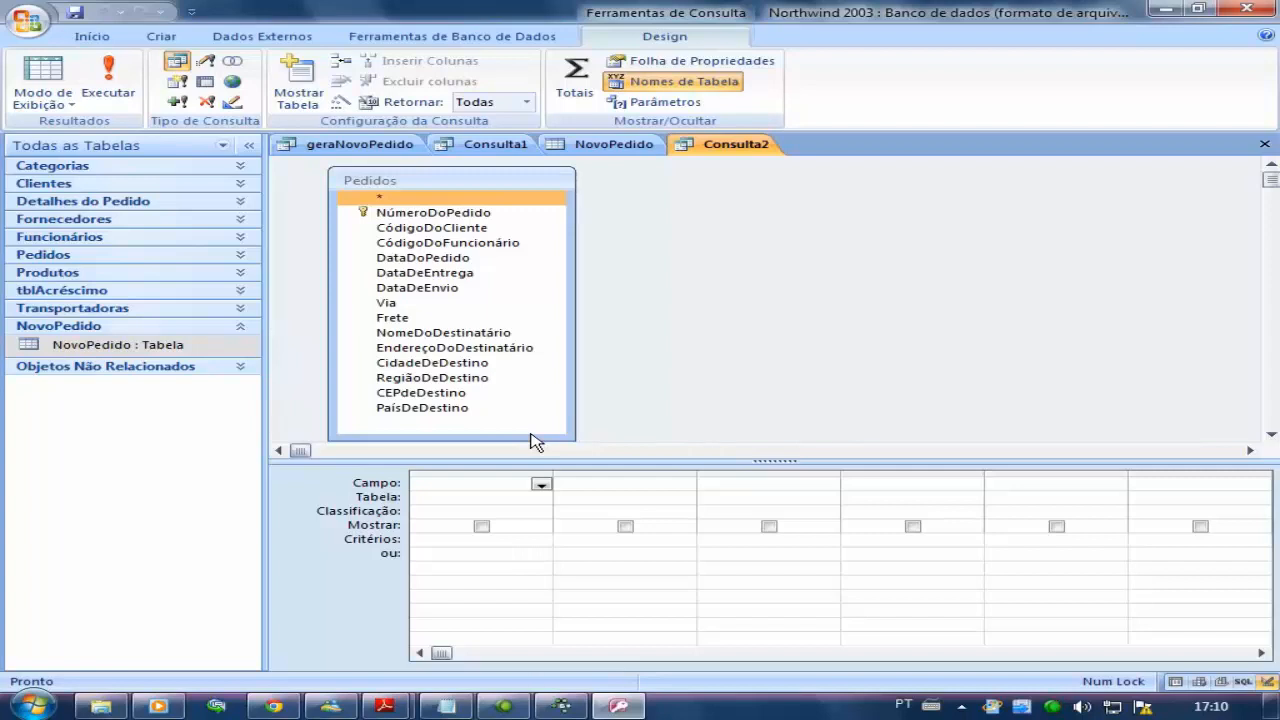
Examine the destination countries of the records in the NovoPedido table.
click(610, 146)
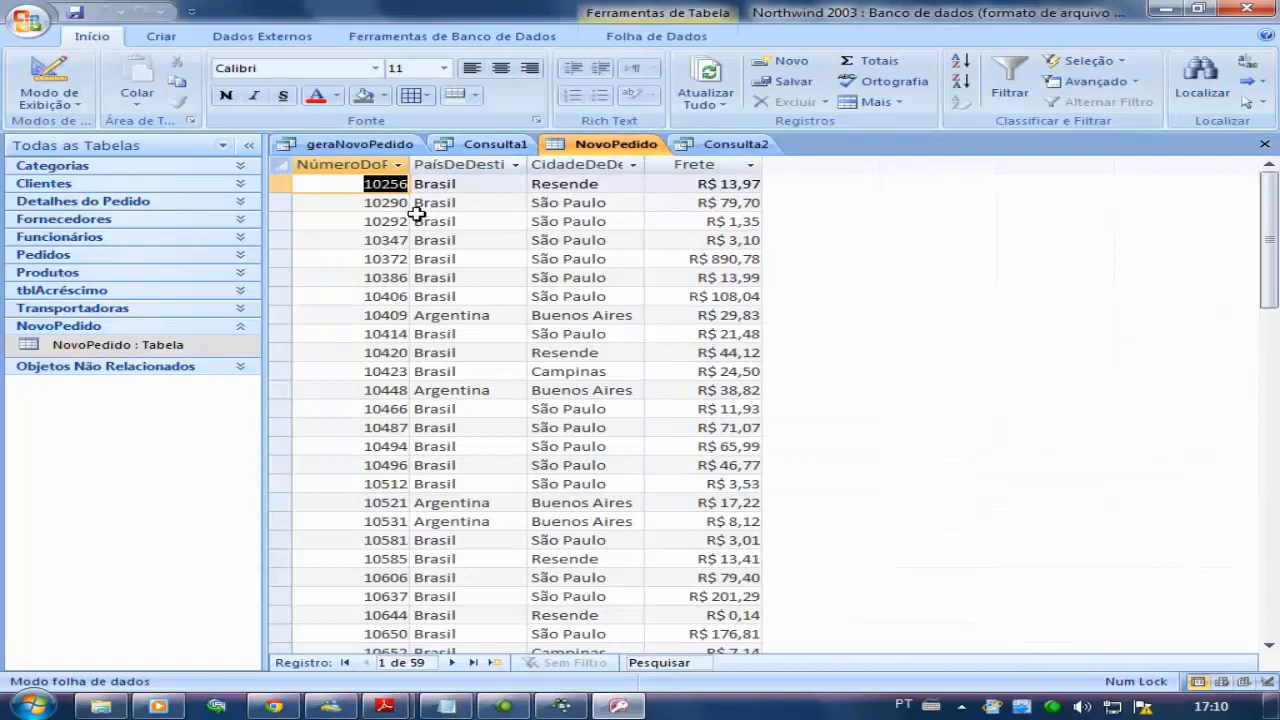
click(455, 186)
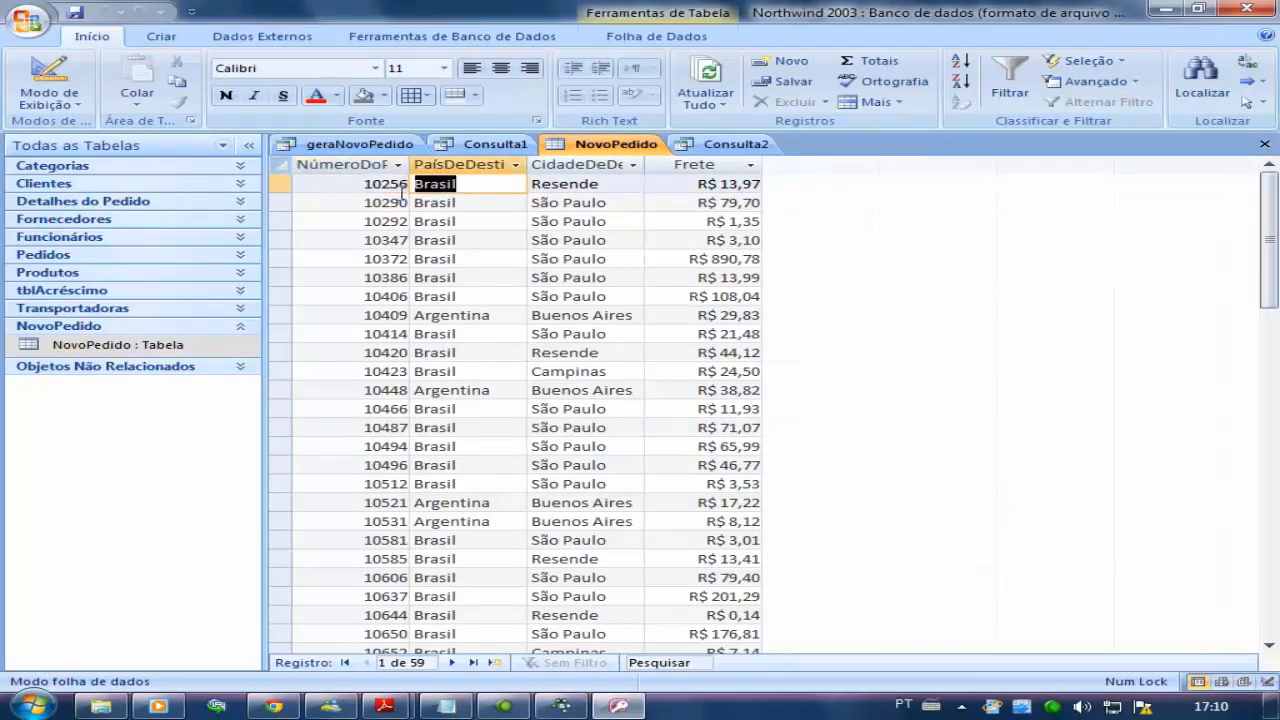
double_click(511, 317)
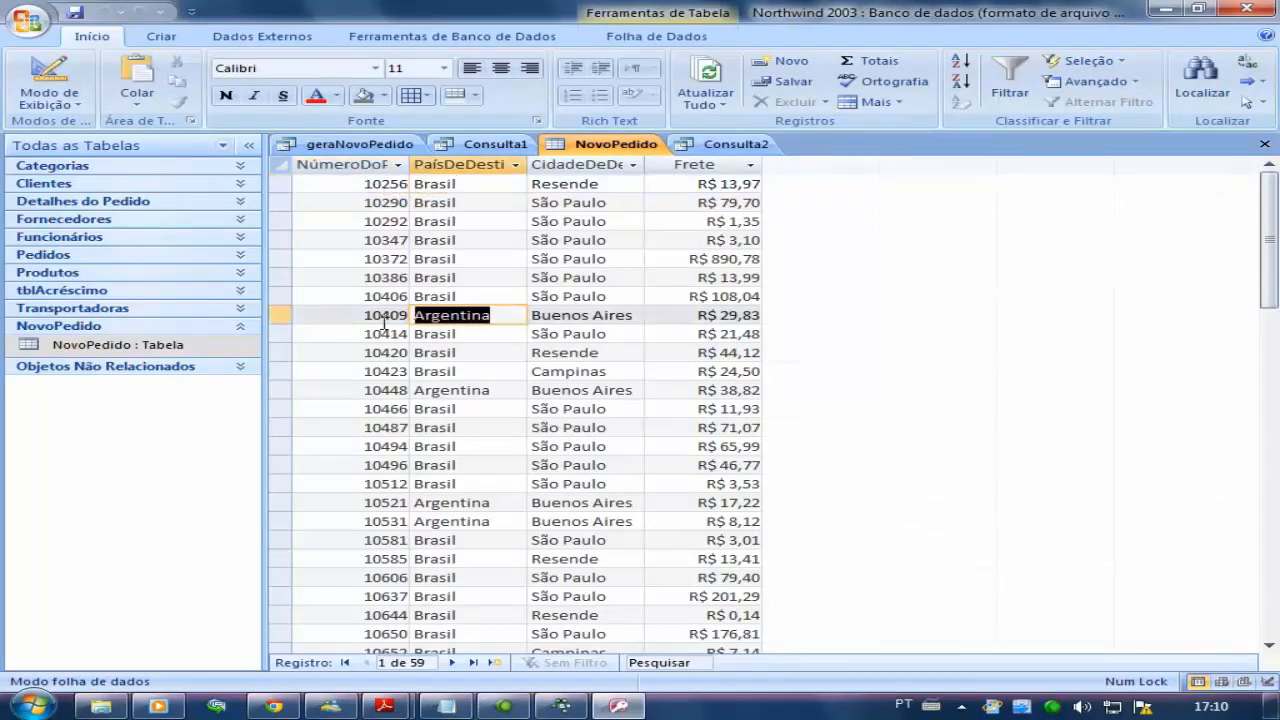
scroll(455, 440, down, 12)
scroll(453, 441, down, 6)
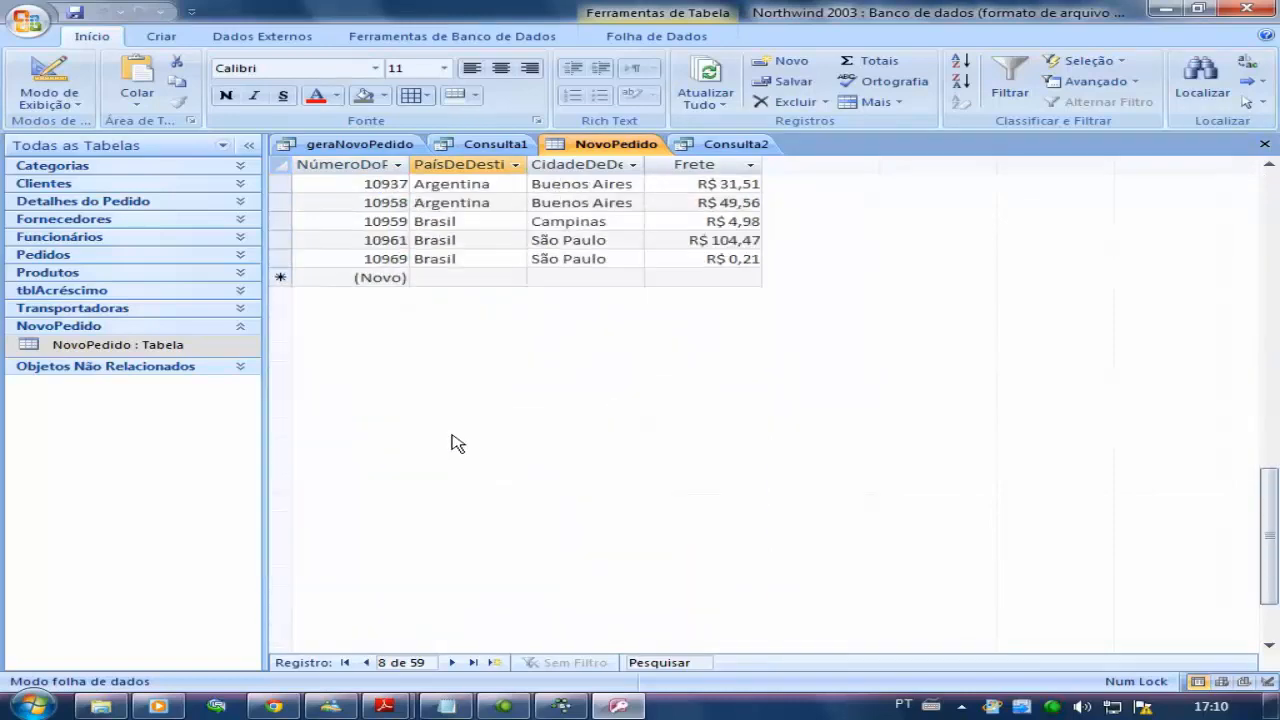
scroll(465, 415, up, 1)
click(481, 318)
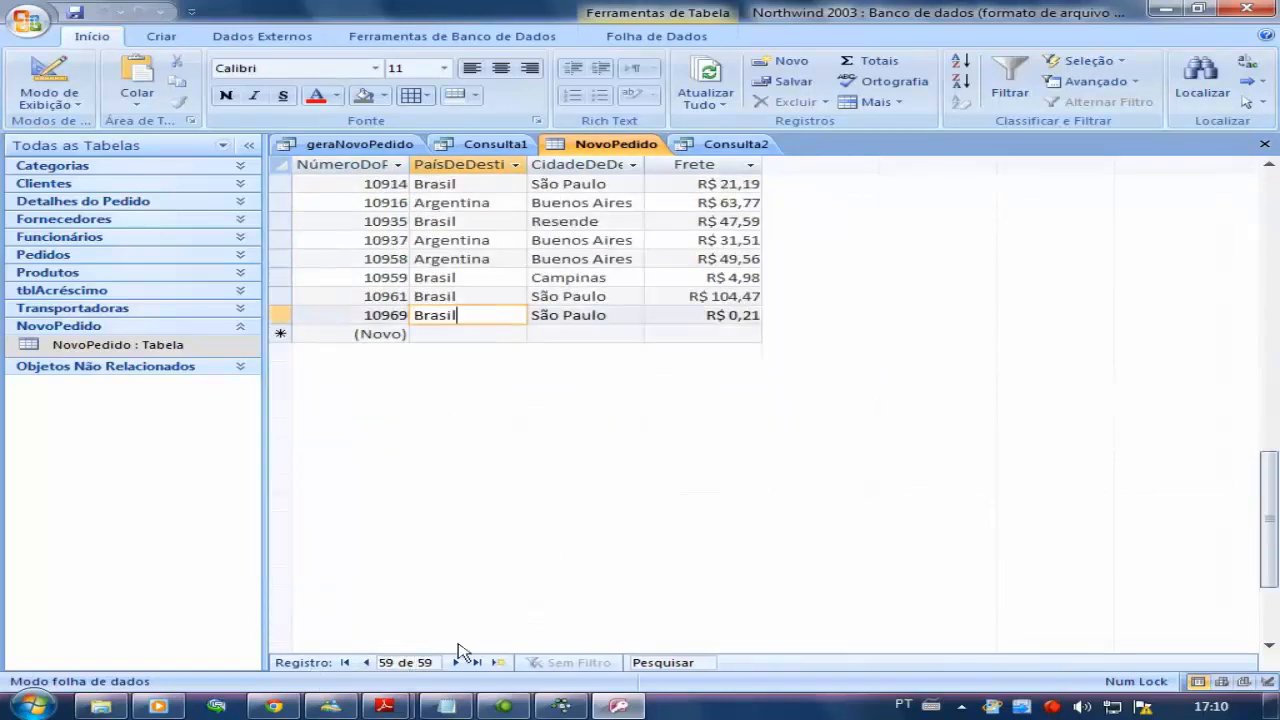
scroll(505, 261, up, 10)
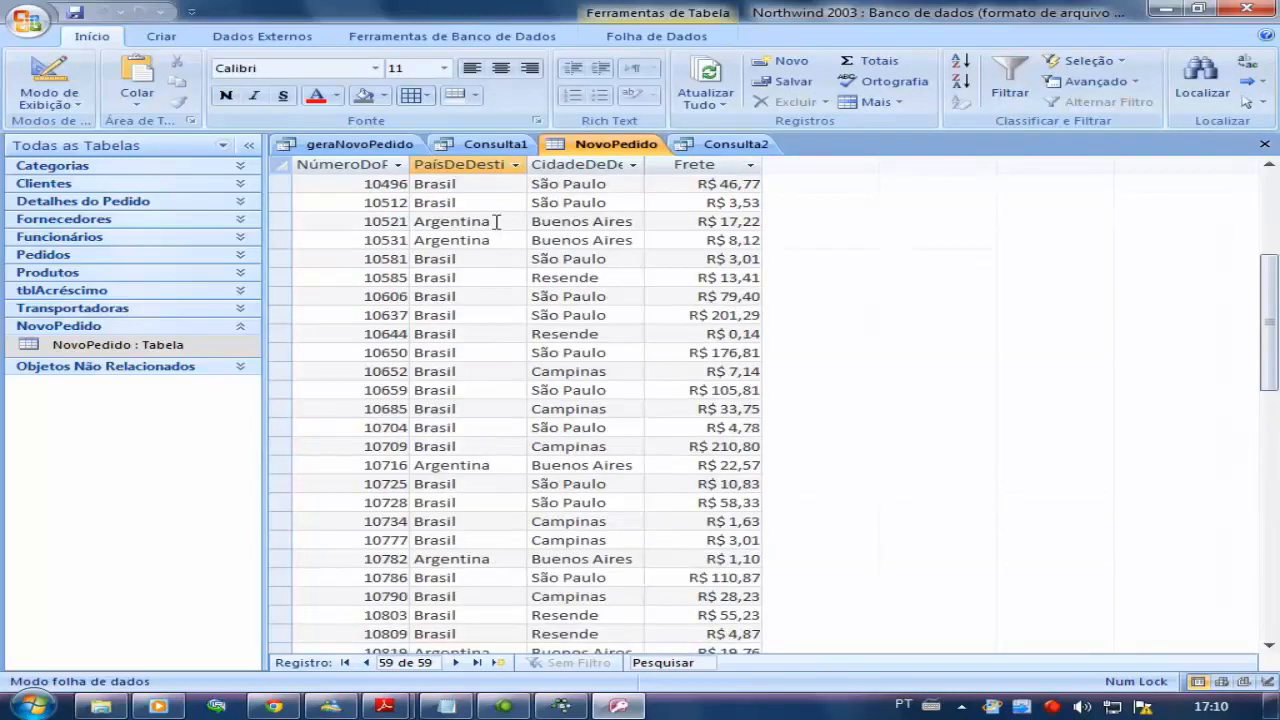
scroll(490, 225, up, 5)
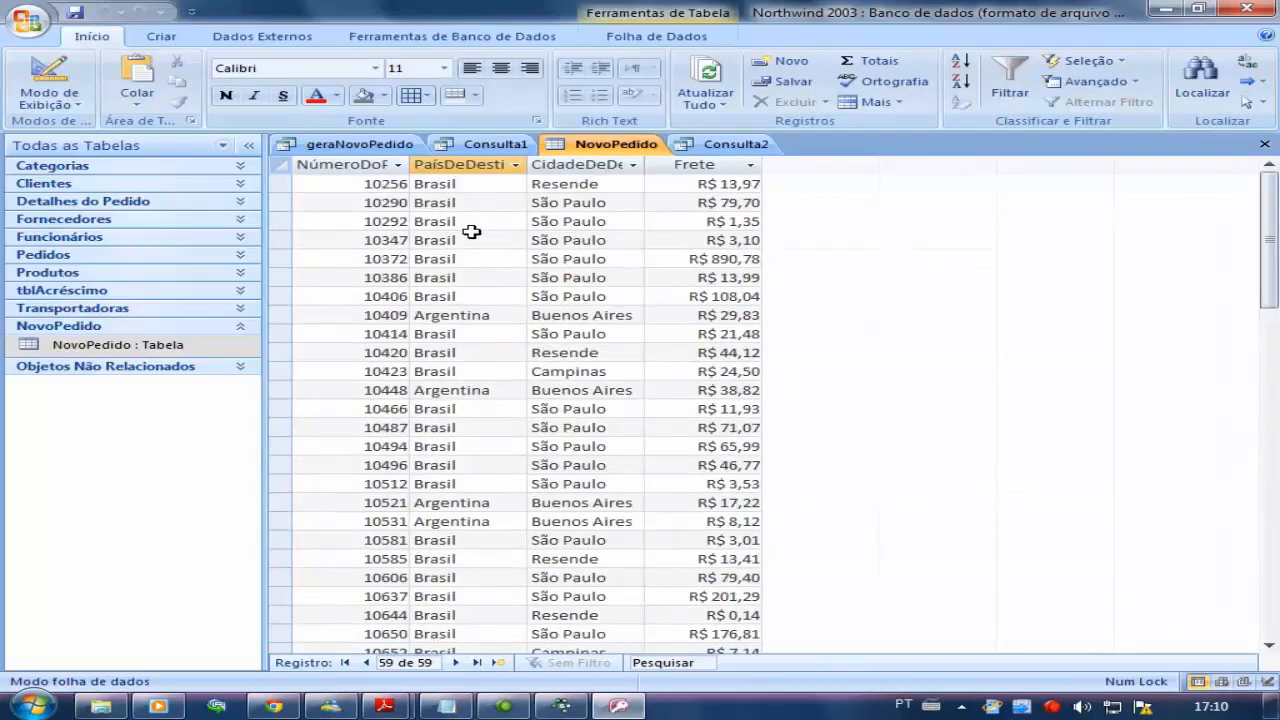
scroll(471, 231, down, 17)
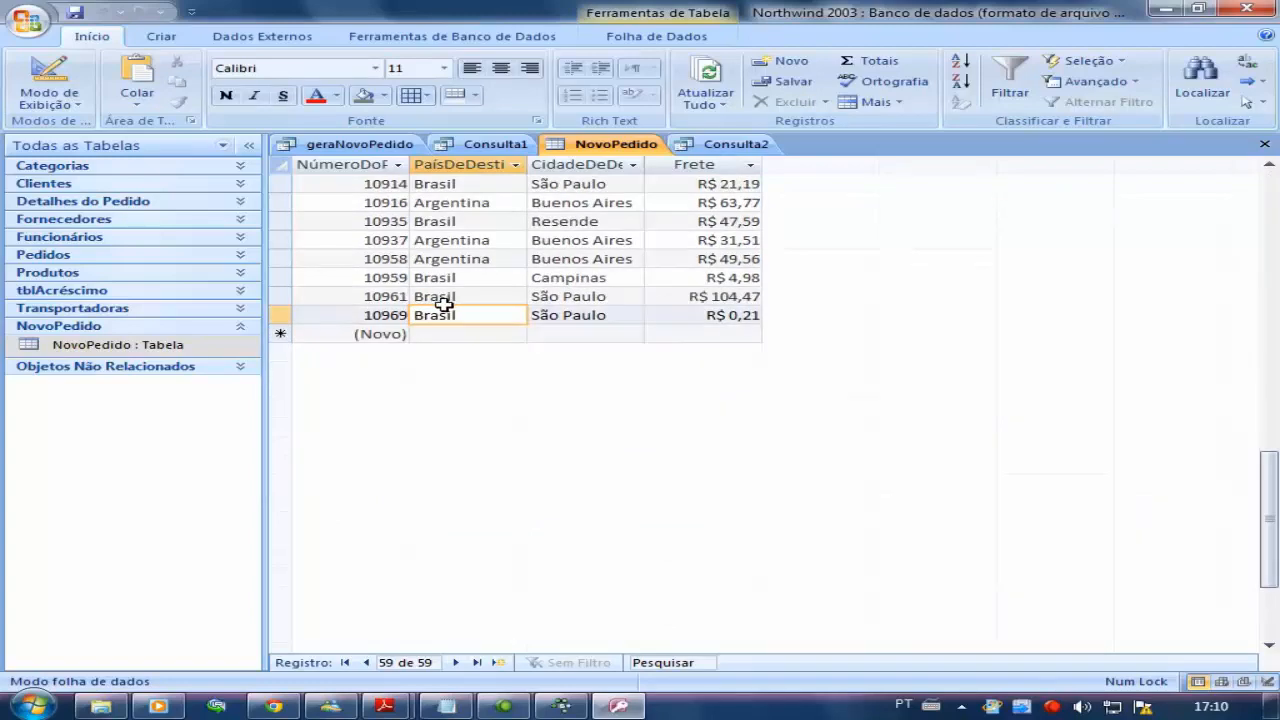
scroll(443, 305, up, 3)
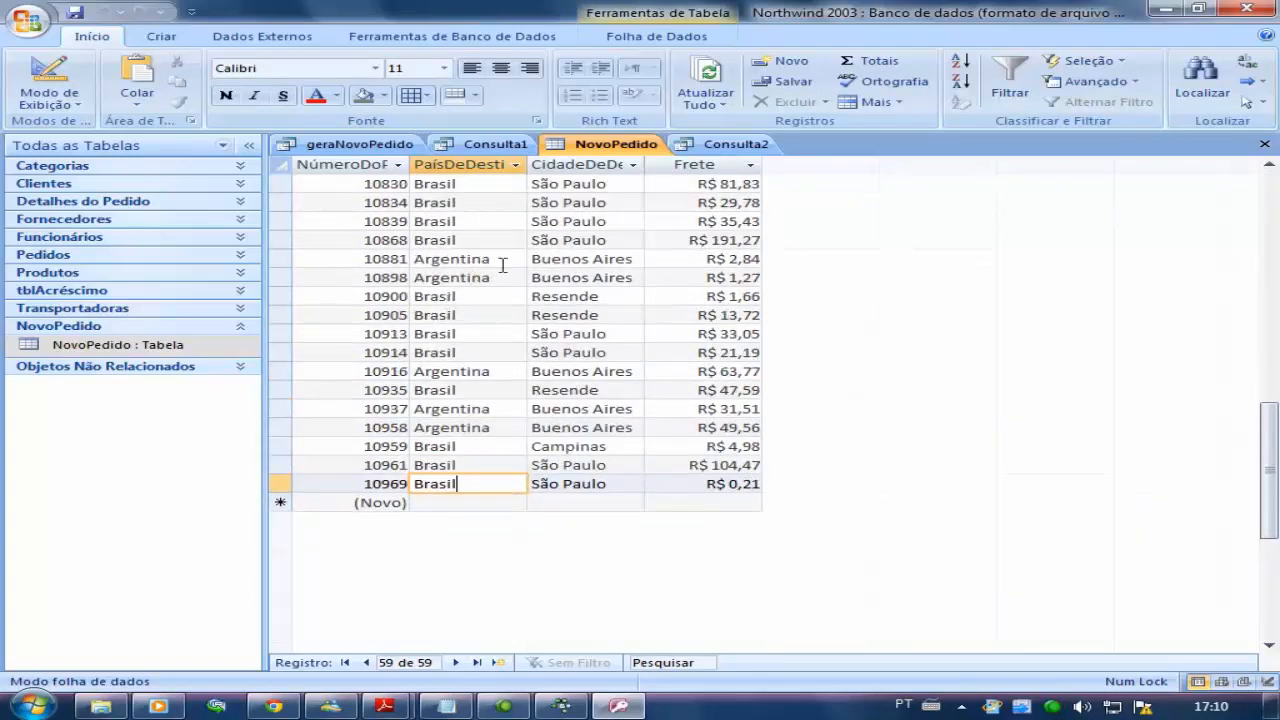
Add the NúmeroDoPedido, PaísDeDestino, CEPdeDestino and Frete fields from Pedidos to the new query Consulta2.
click(690, 150)
drag(477, 182, 678, 164)
click(616, 146)
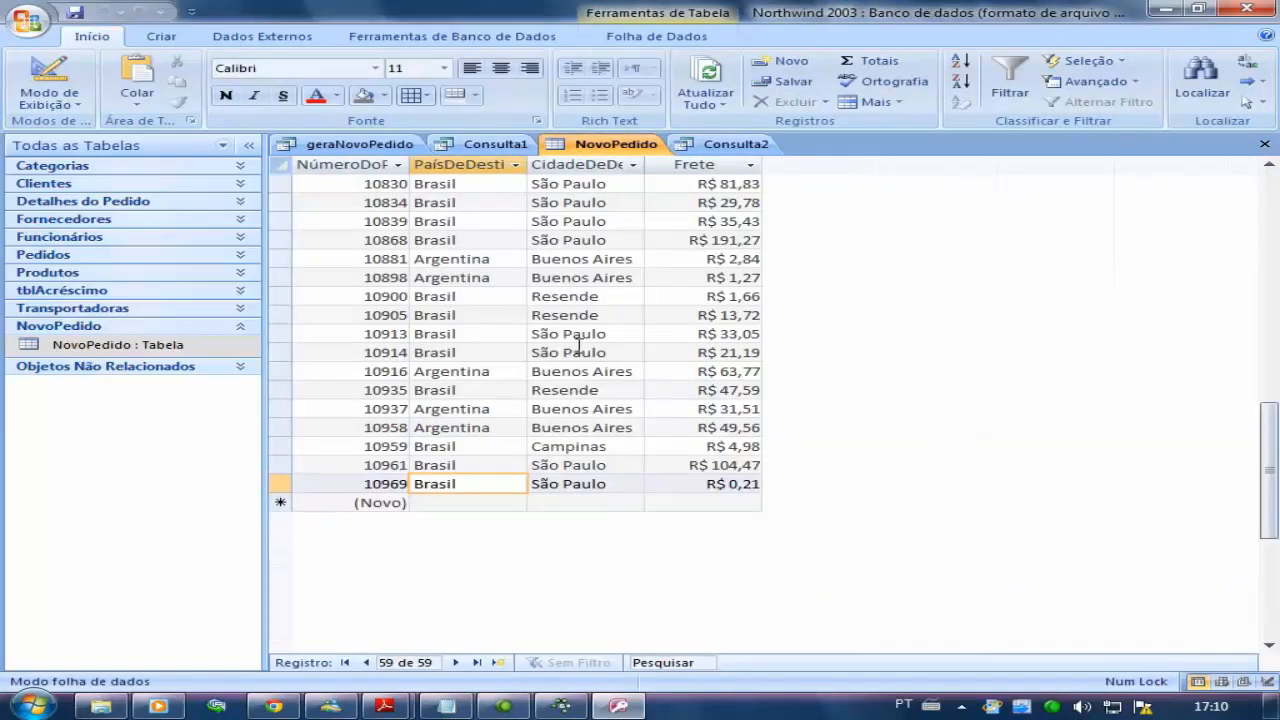
click(705, 147)
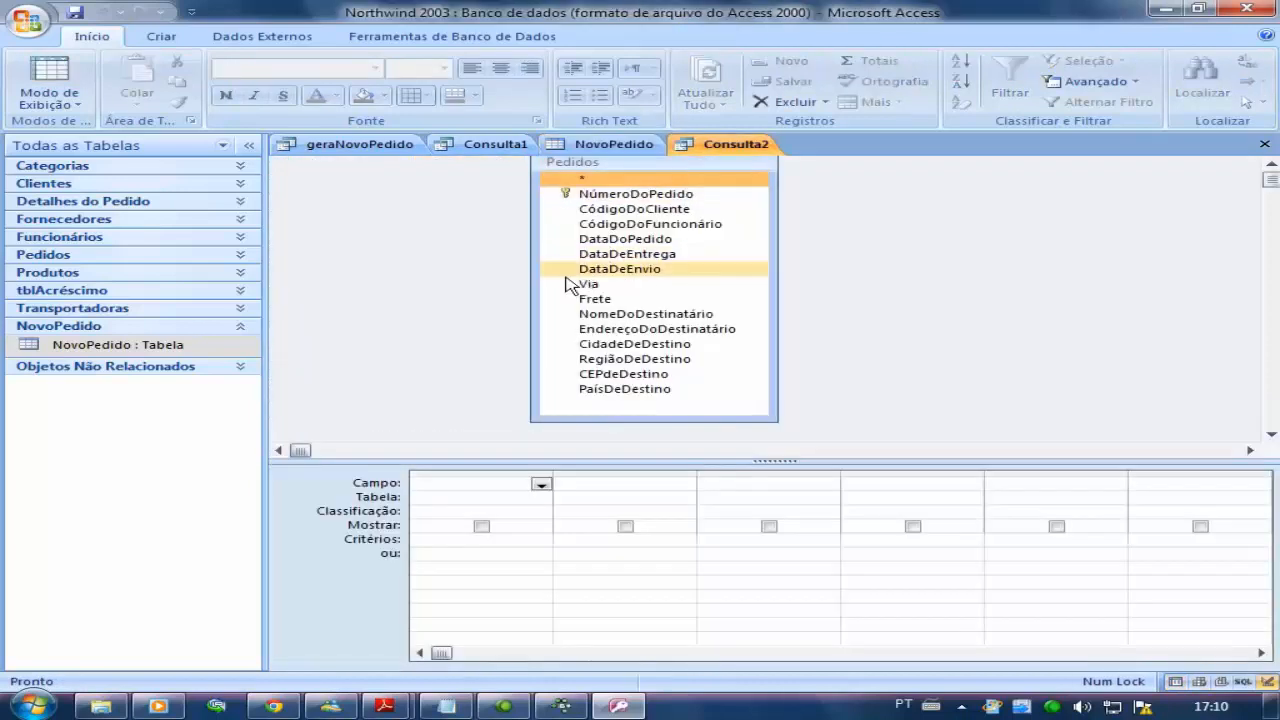
double_click(600, 193)
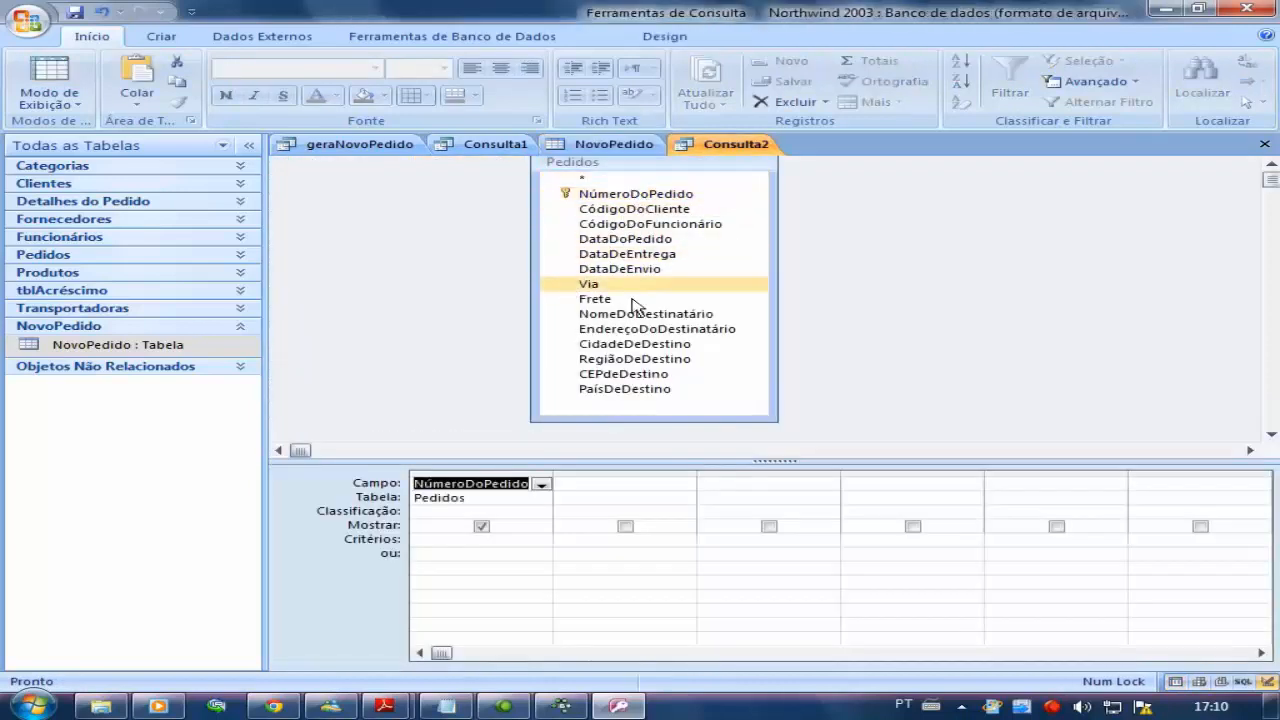
double_click(649, 391)
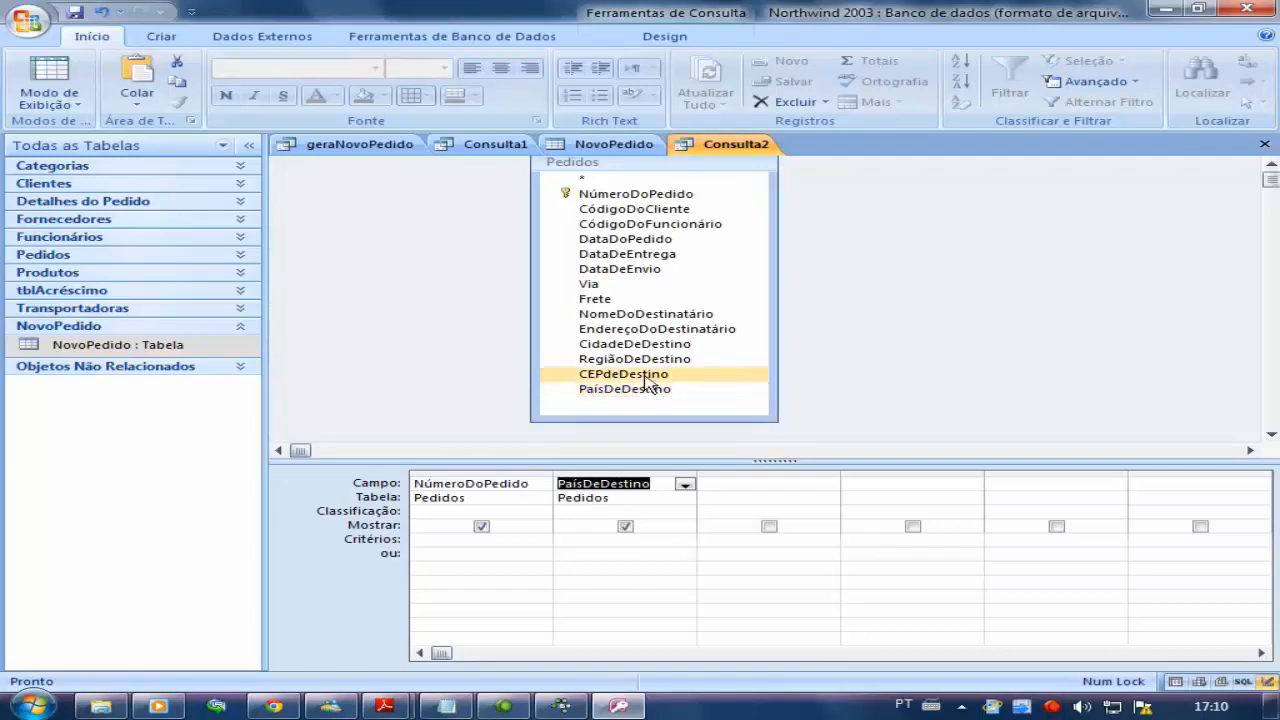
double_click(640, 376)
double_click(594, 300)
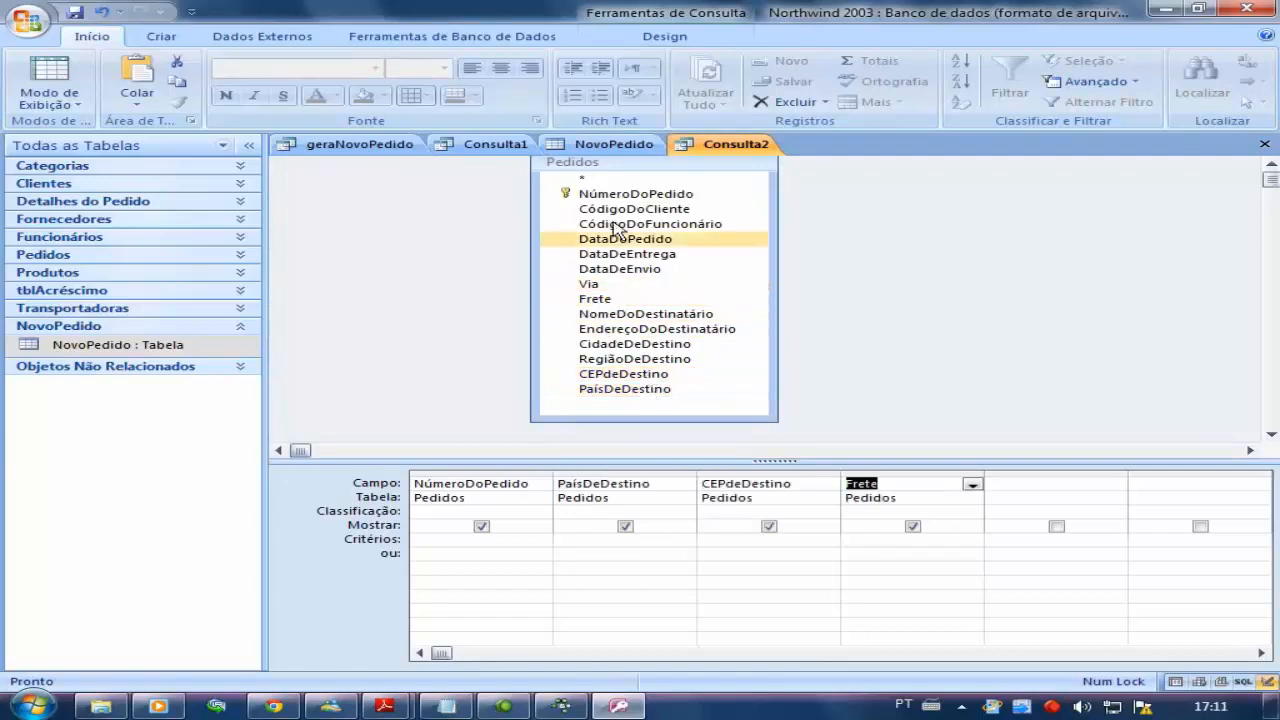
Preview the records of Consulta2 through the last one and compare its columns with the NovoPedido table.
click(48, 72)
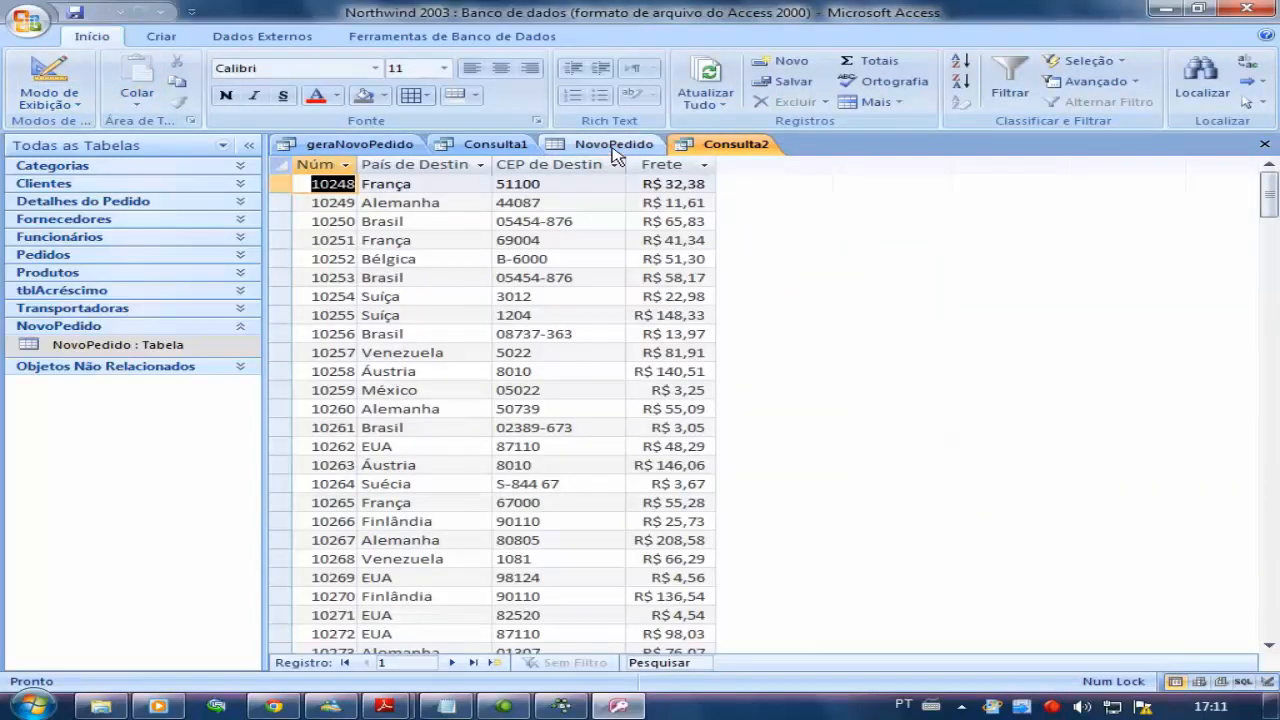
click(614, 150)
click(697, 148)
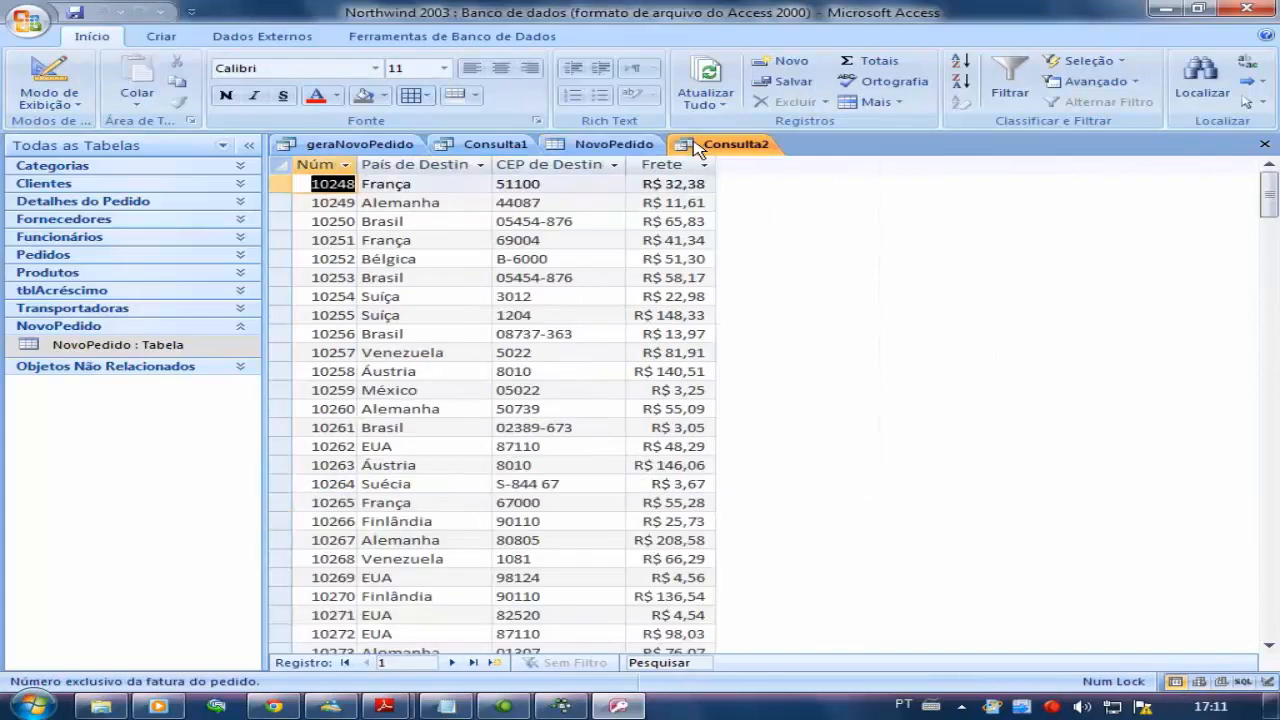
click(625, 146)
click(710, 146)
drag(1268, 192, 1268, 622)
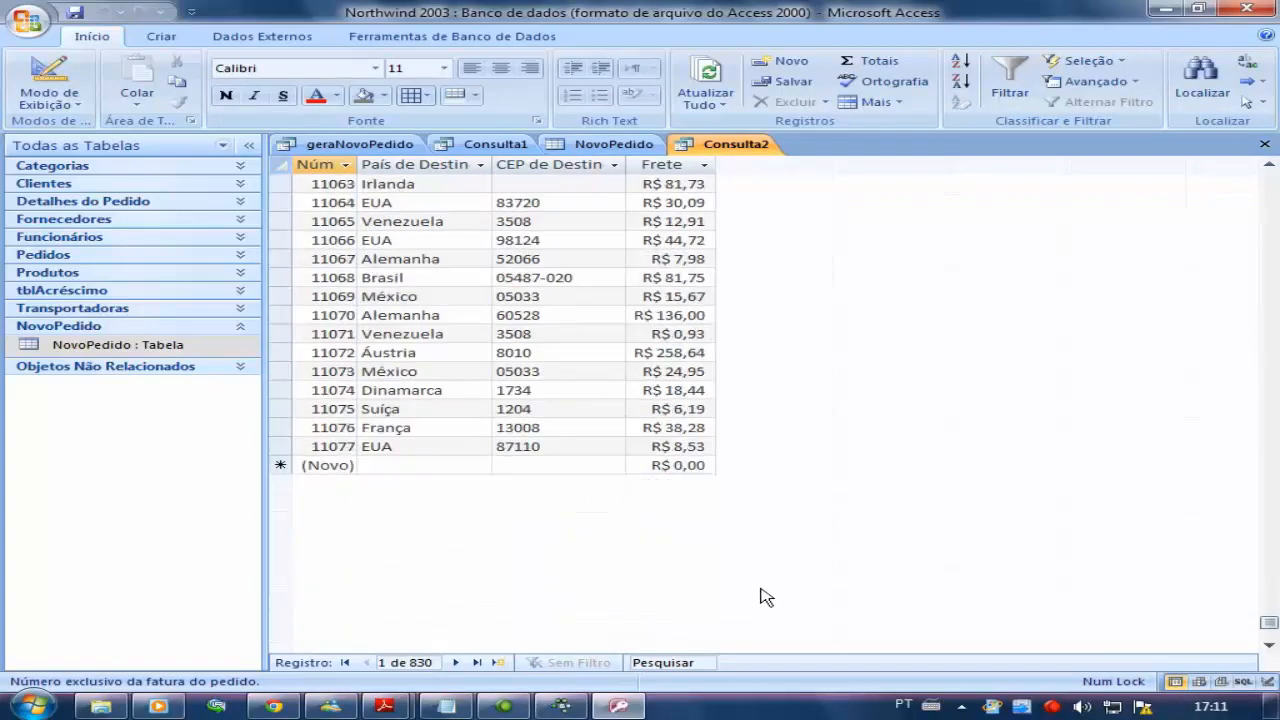
click(597, 453)
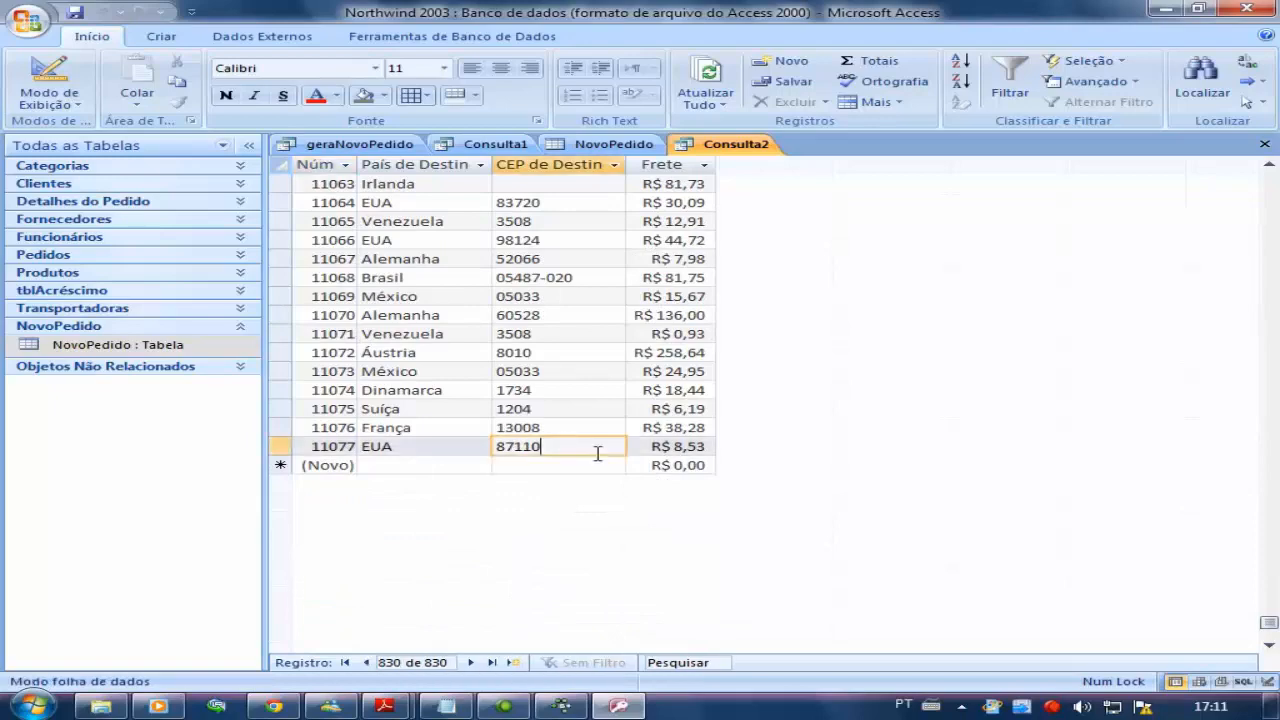
scroll(773, 496, up, 19)
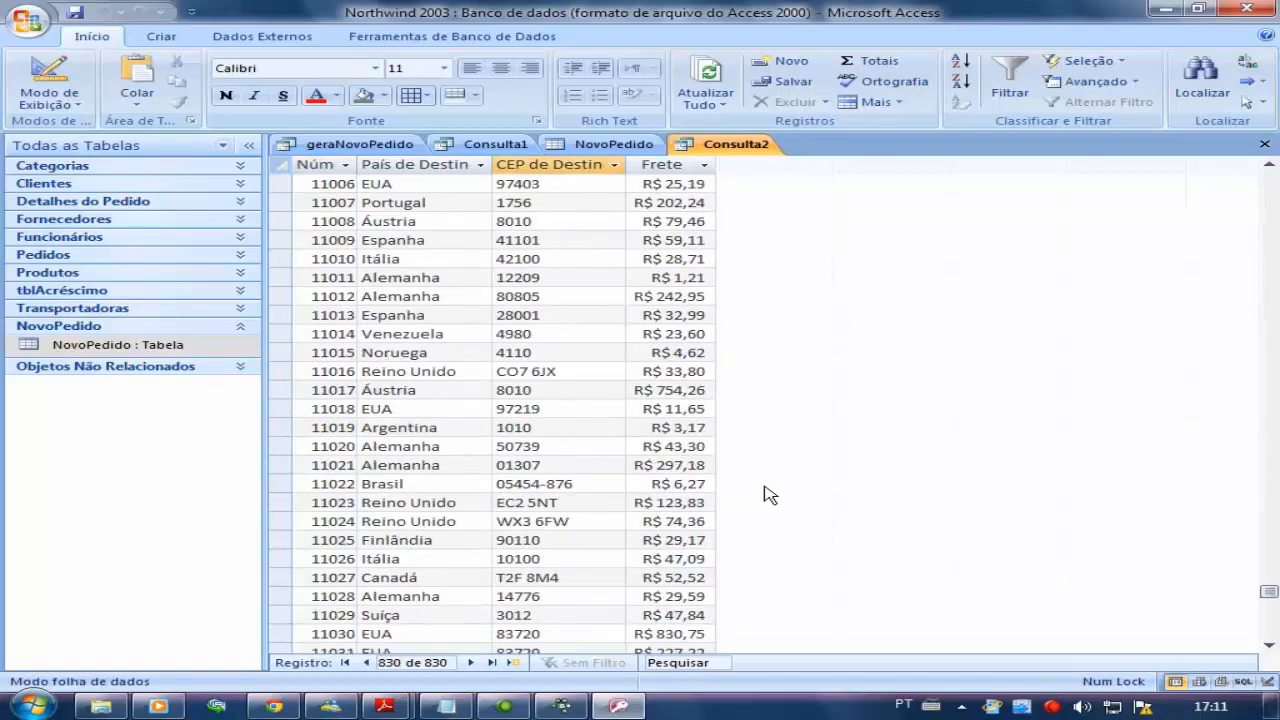
In the query design, set the PaísDeDestino criteria to In ("Bélgica";"suécia";"venezuela").
click(36, 72)
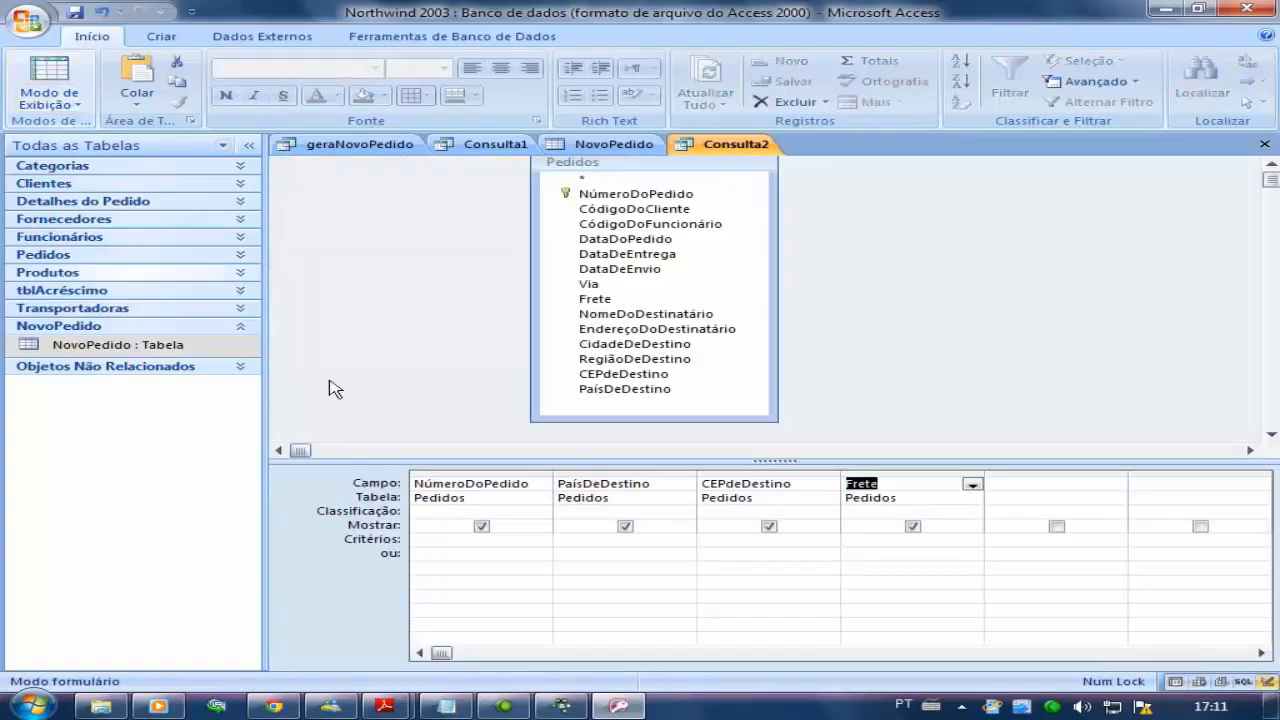
click(622, 541)
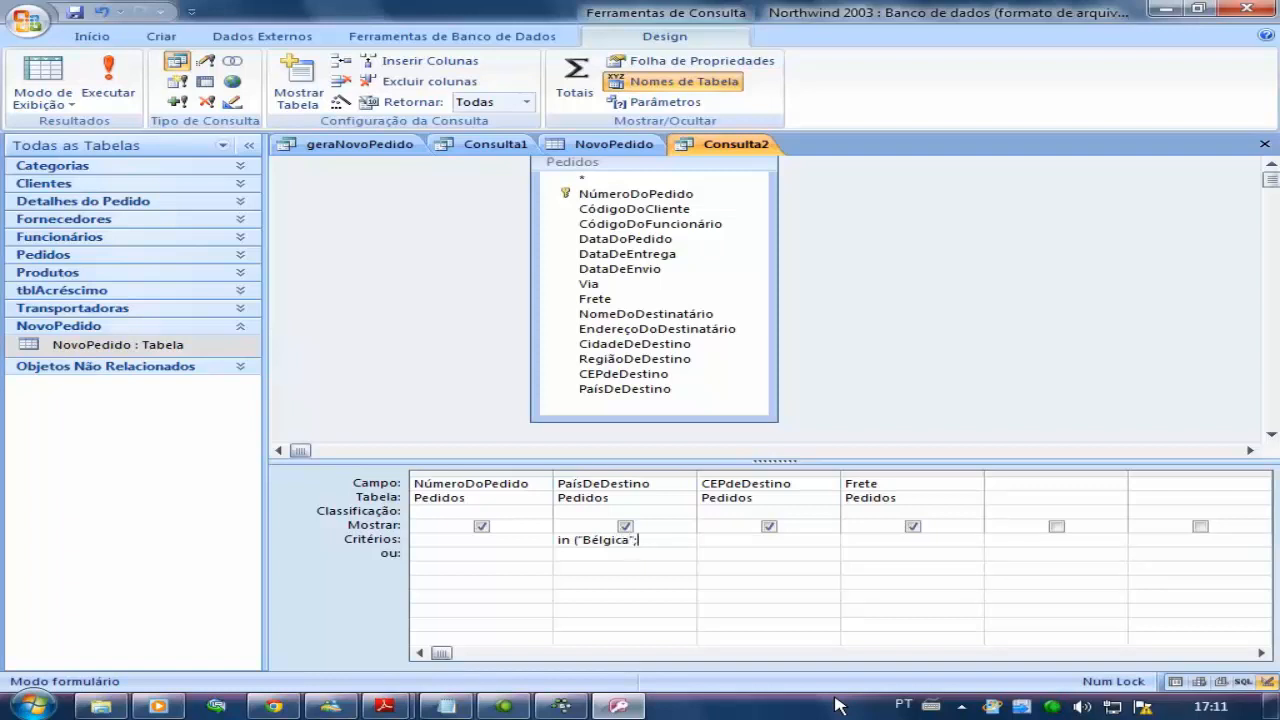
text(suécia";"venz)
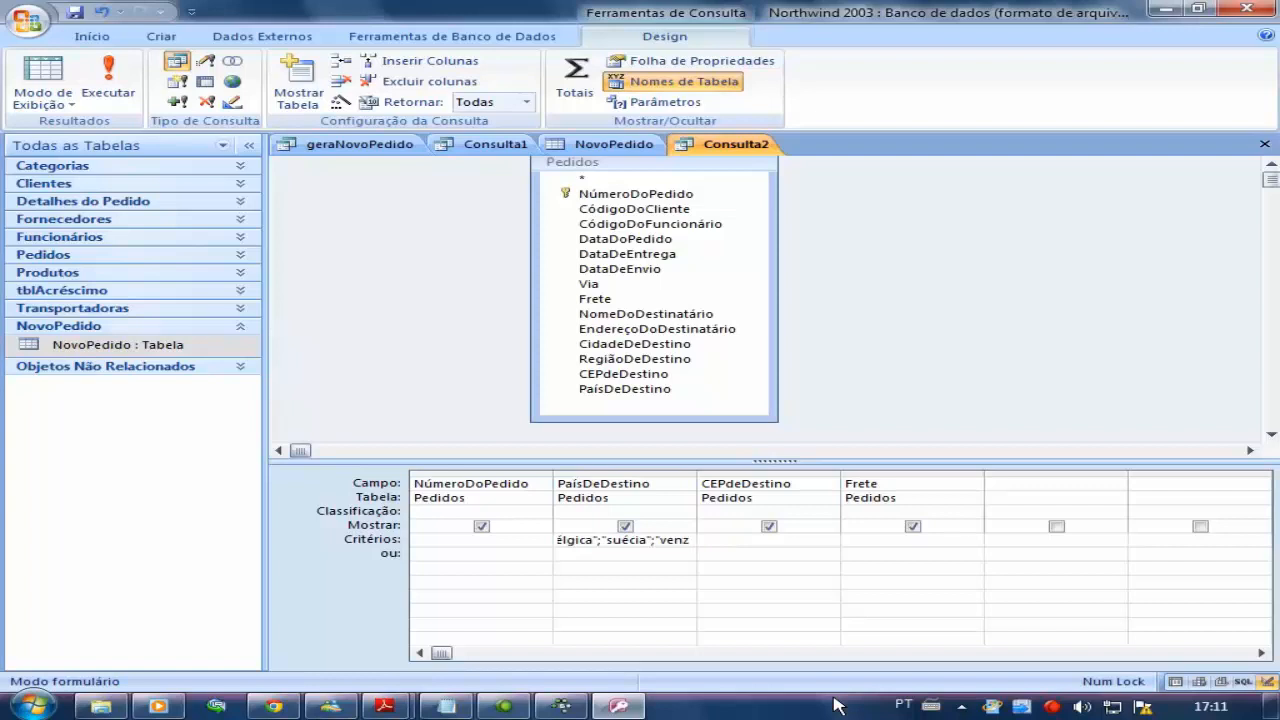
key(BackSpace)
text(ezu)
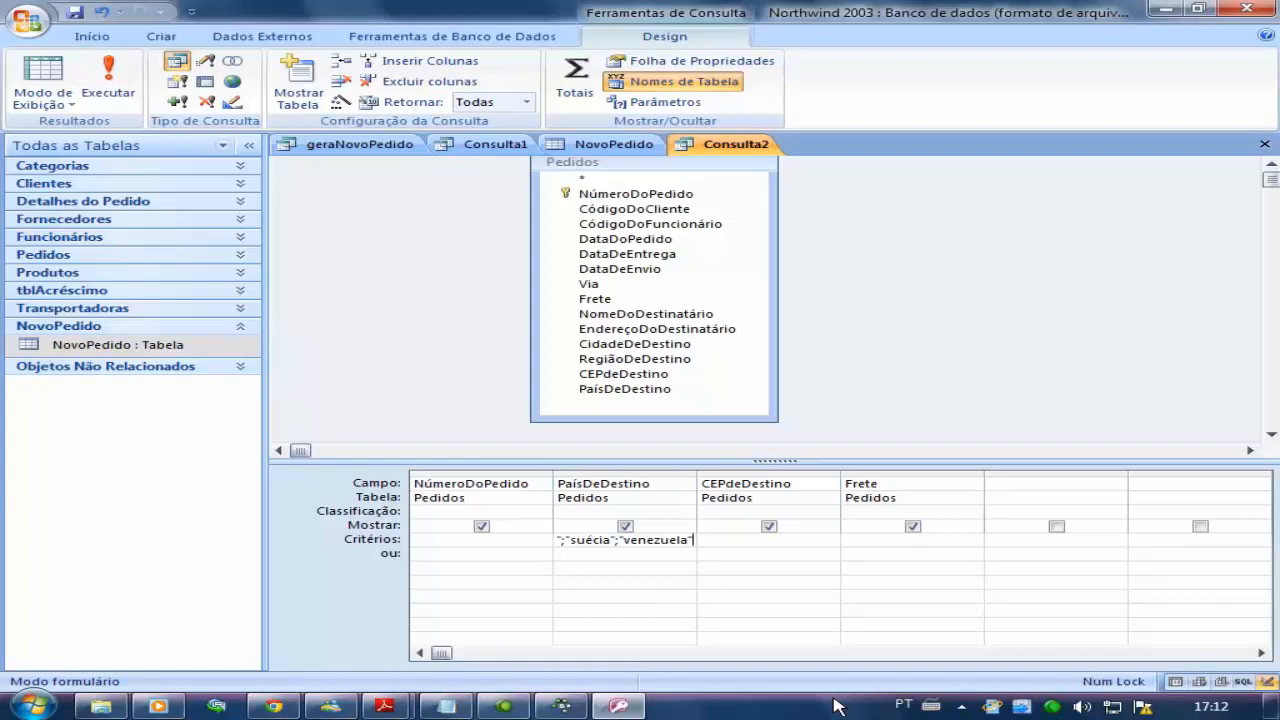
text(ela")
click(586, 566)
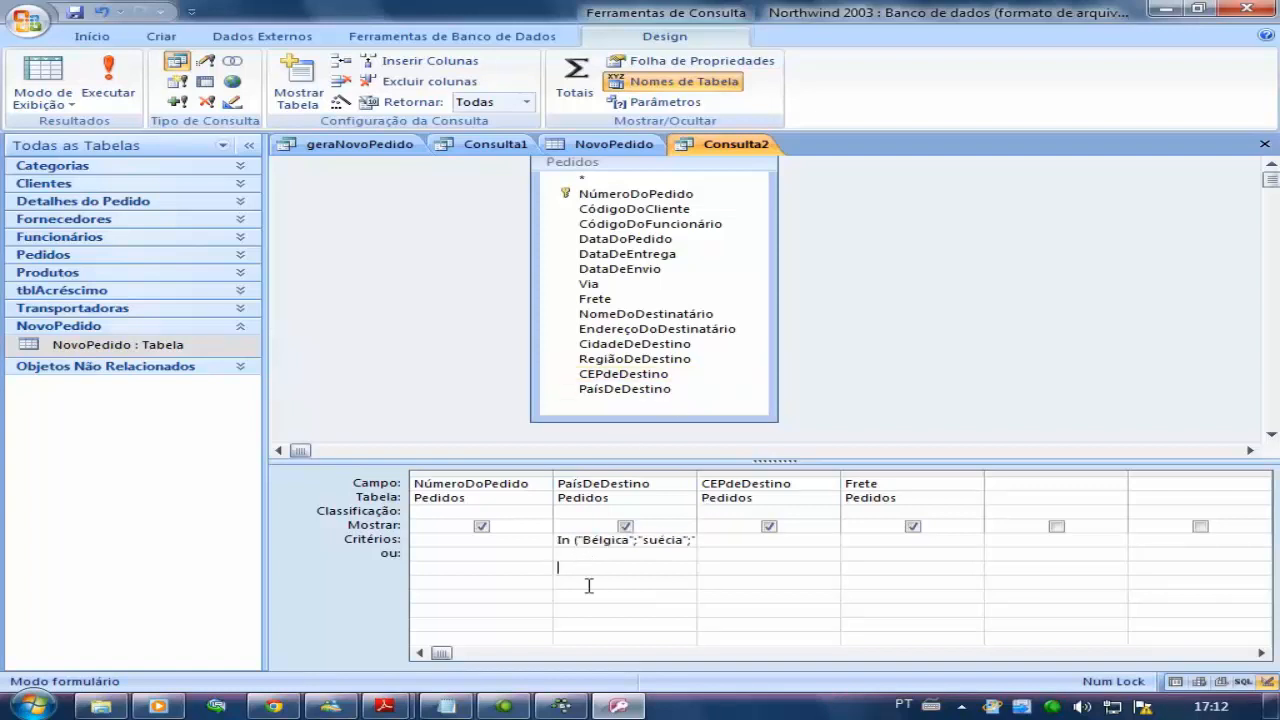
Preview the filtered orders of Consulta2 through the last record and return to the query design.
click(43, 72)
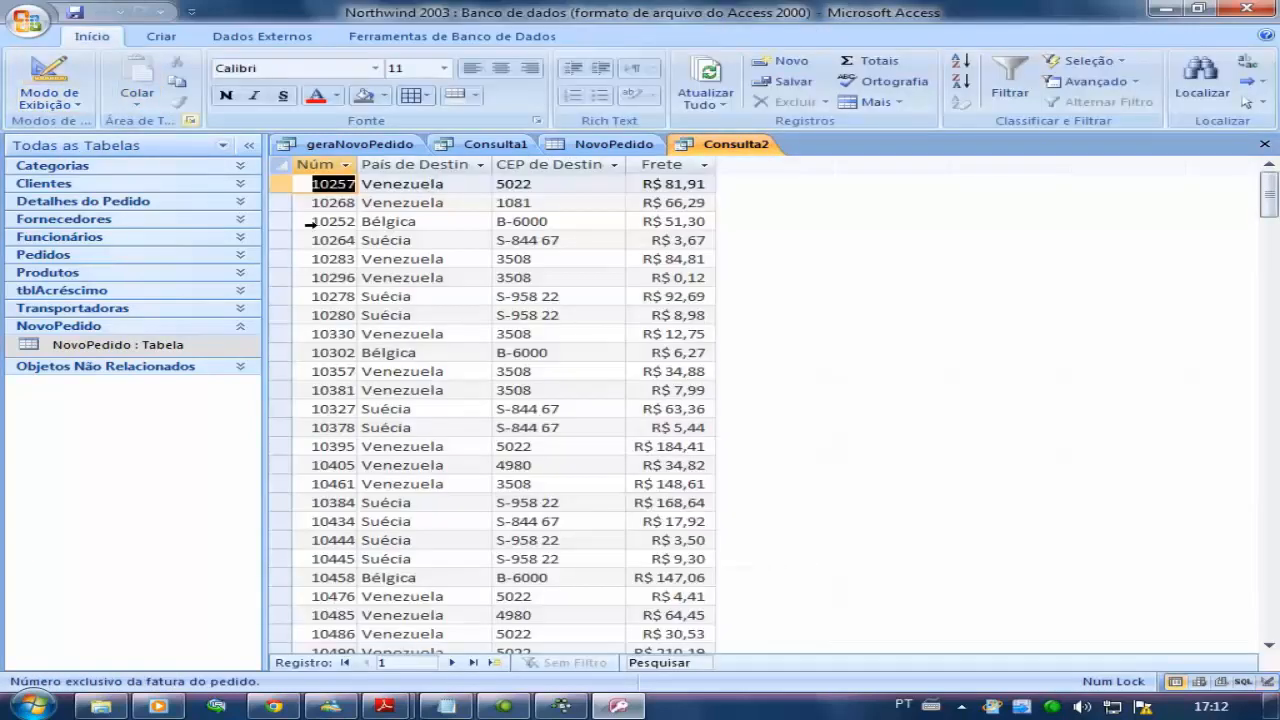
scroll(586, 394, down, 10)
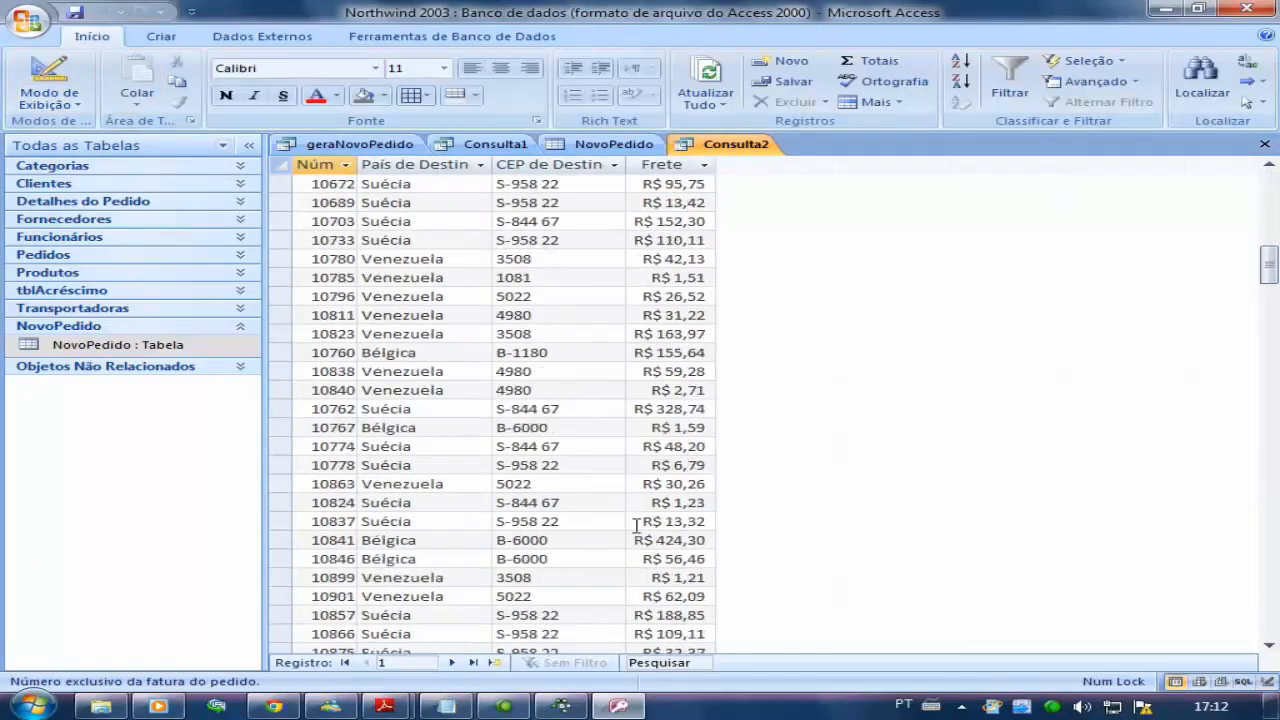
scroll(614, 560, down, 20)
scroll(600, 540, up, 4)
click(603, 444)
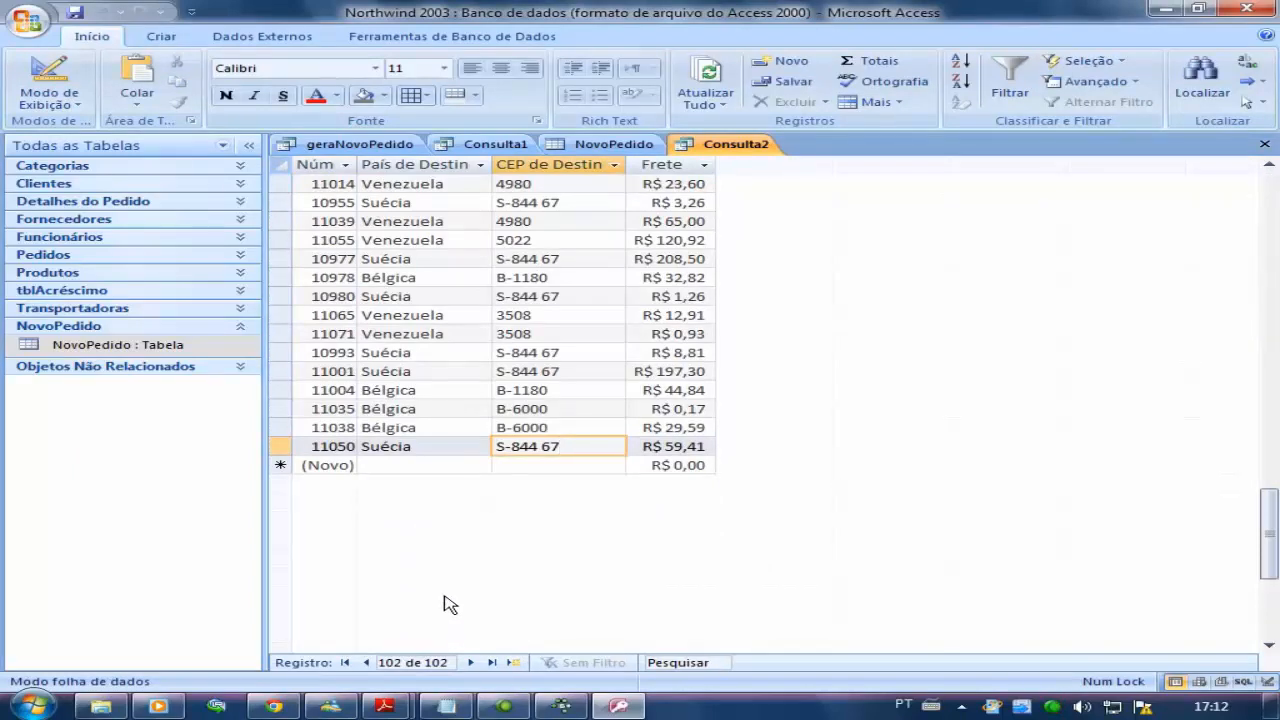
scroll(445, 595, up, 17)
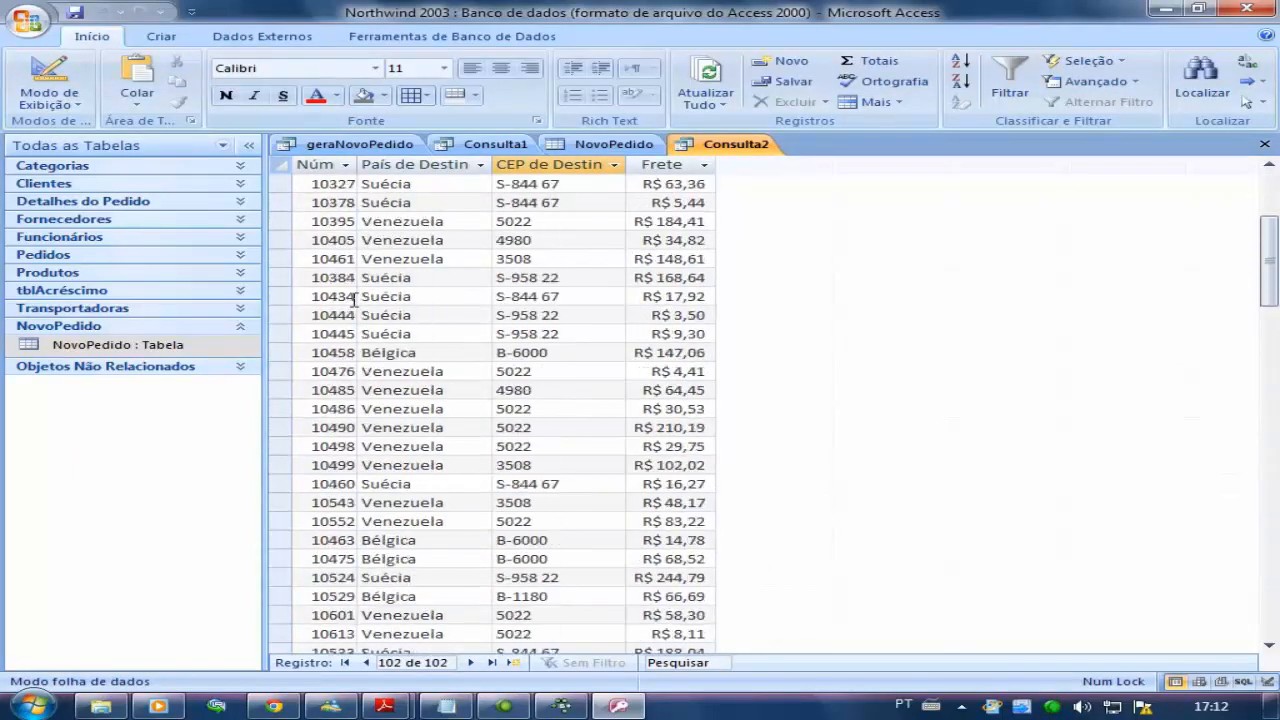
scroll(352, 298, up, 4)
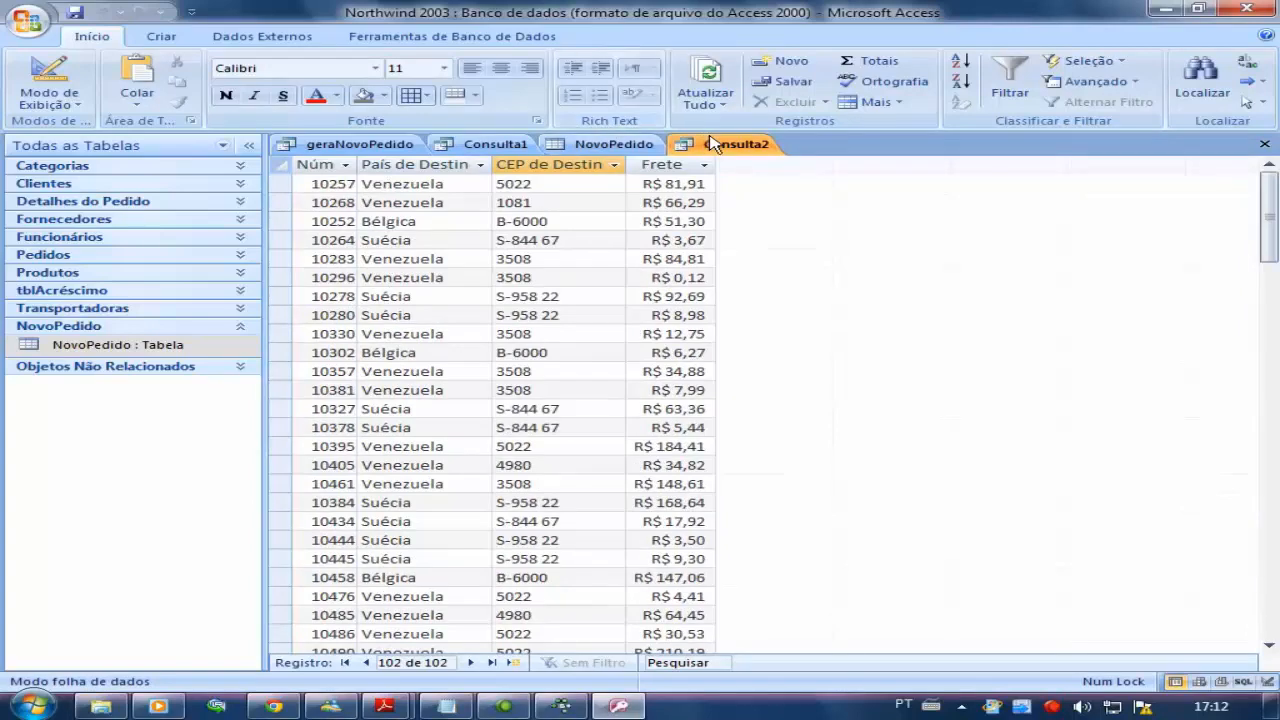
click(70, 80)
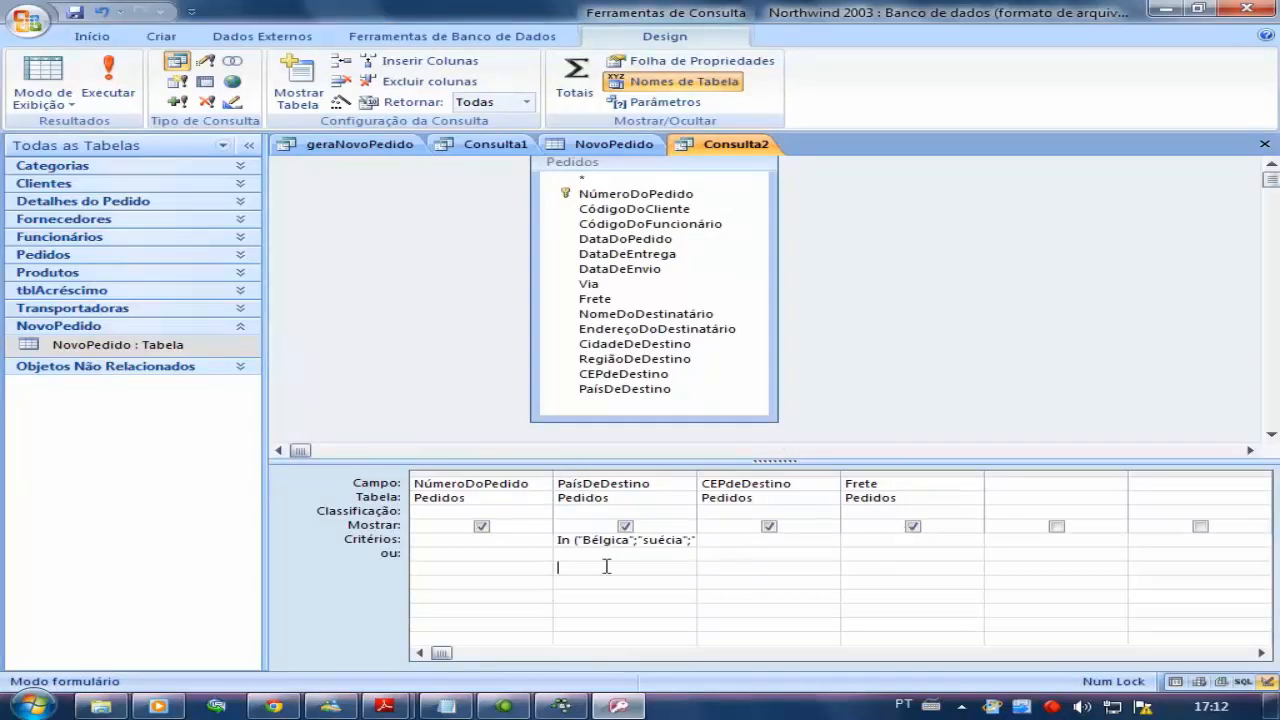
Compare the Consulta2 results with the records in NovoPedido, and return to the query design.
click(45, 75)
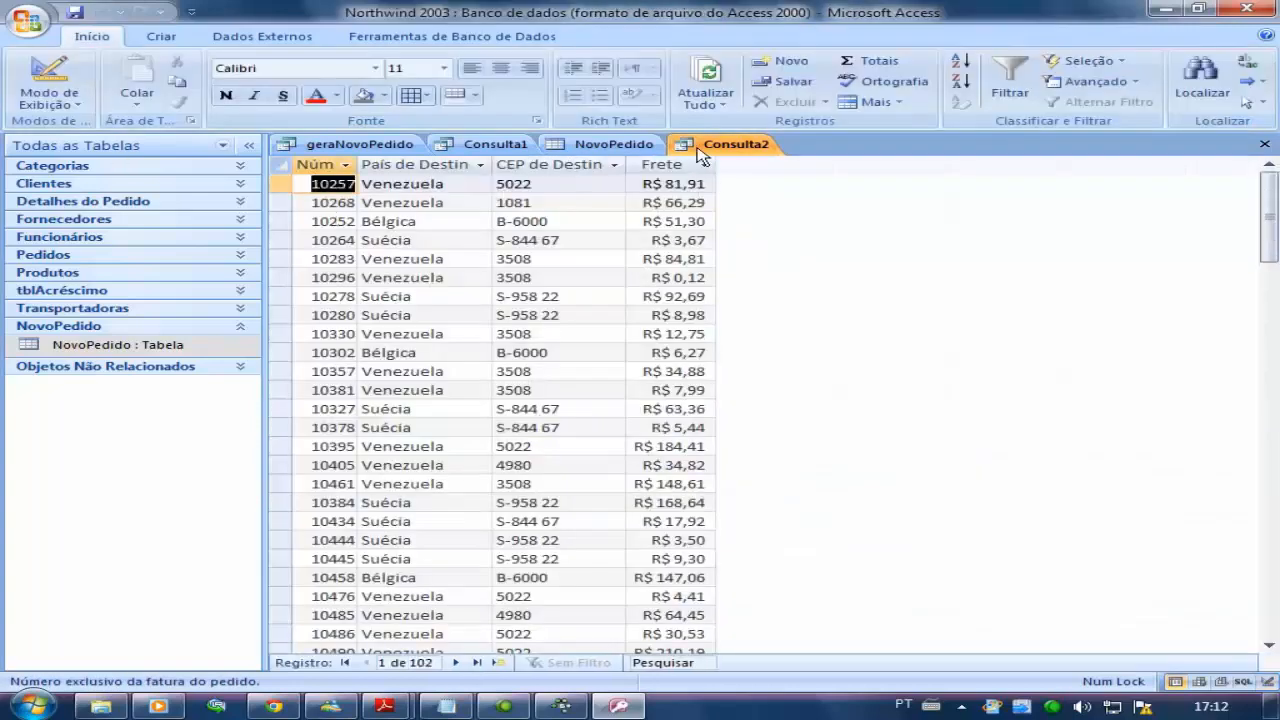
click(616, 144)
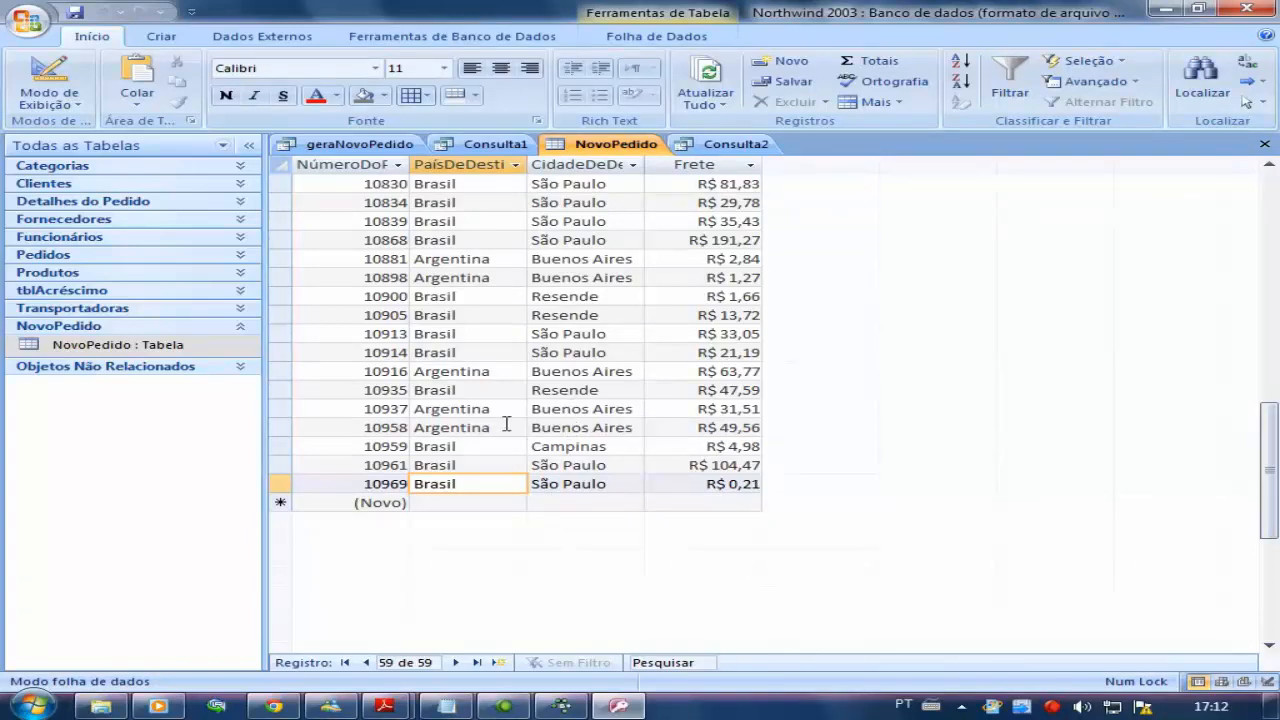
scroll(507, 424, up, 13)
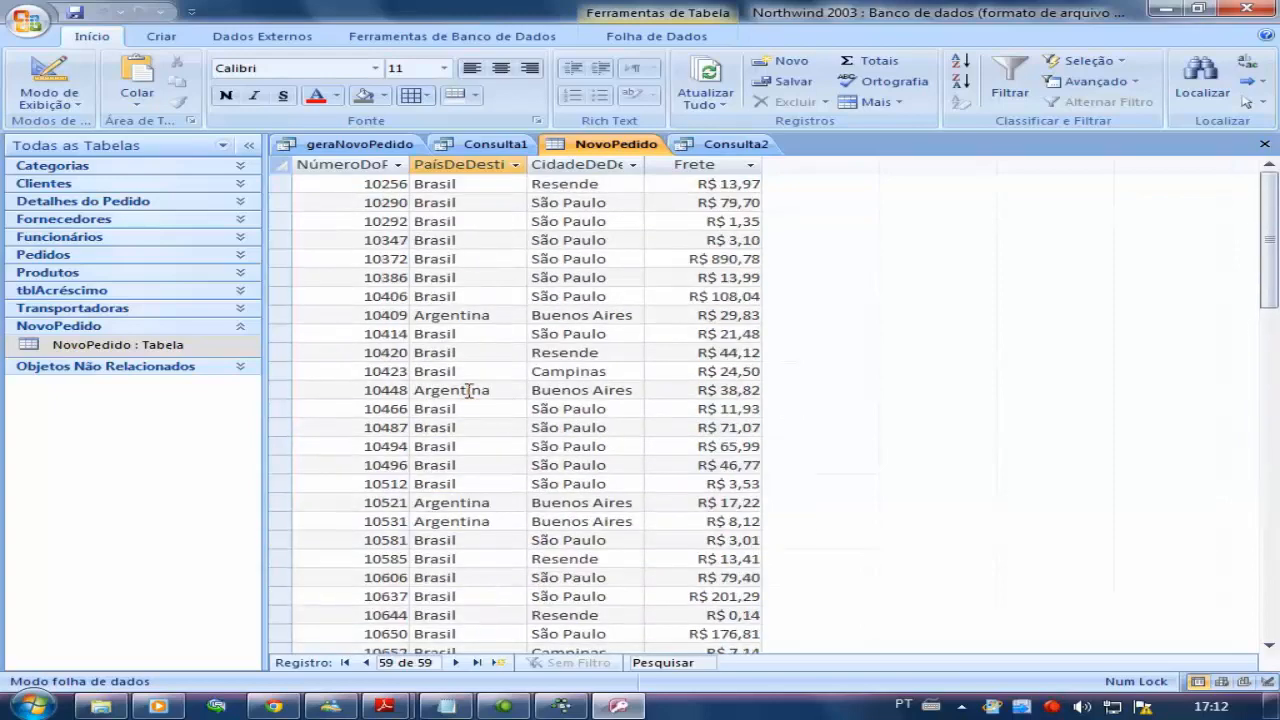
click(727, 147)
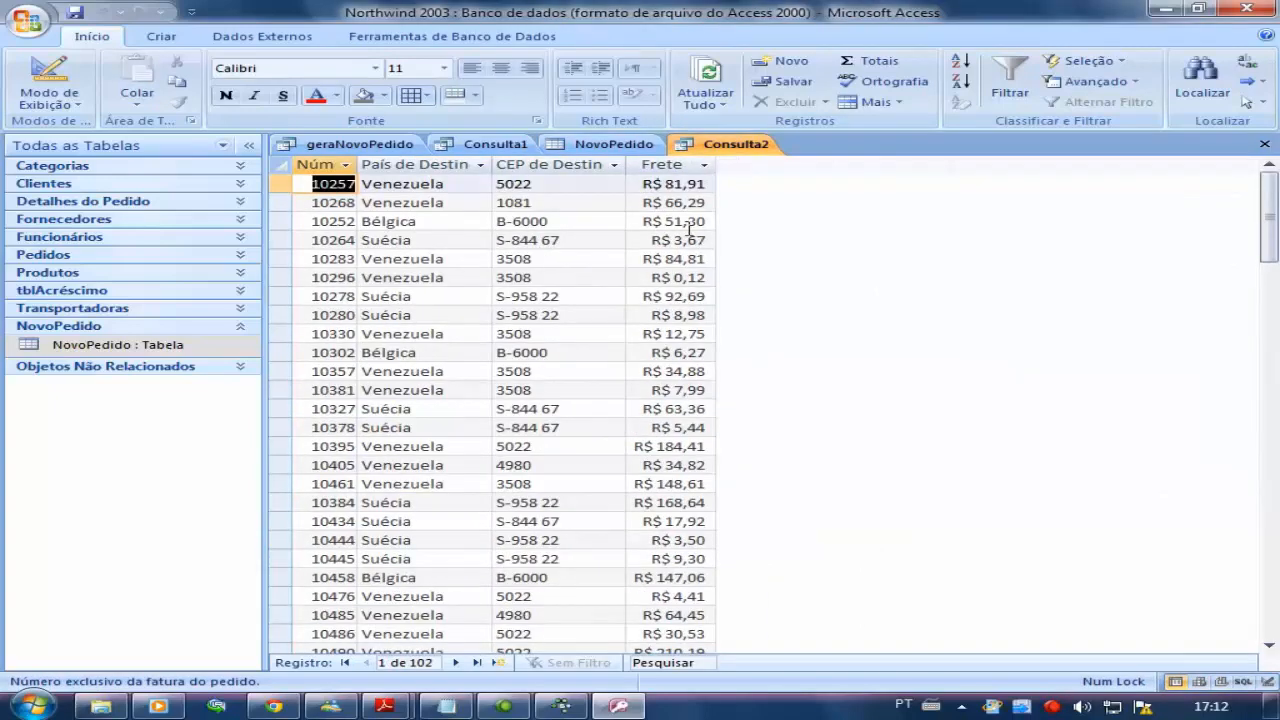
click(50, 78)
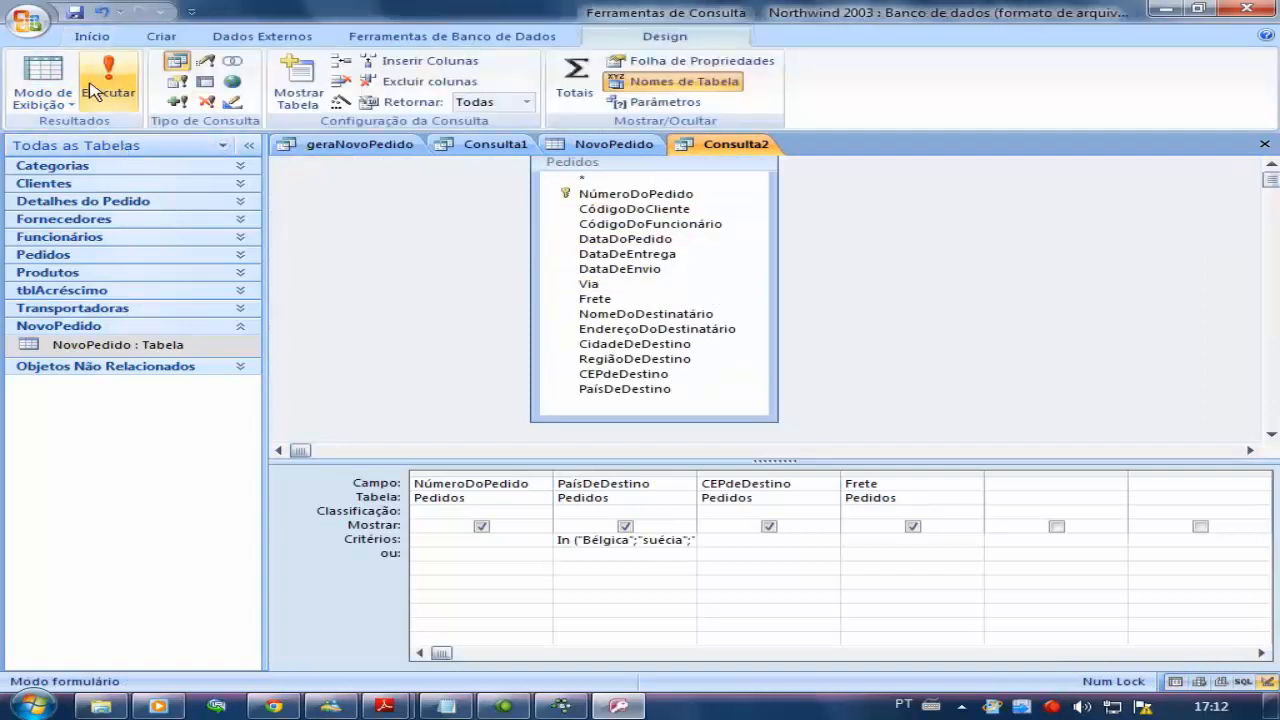
Convert Consulta2 to an append query that adds its records to the NovoPedido table in the current database.
click(179, 104)
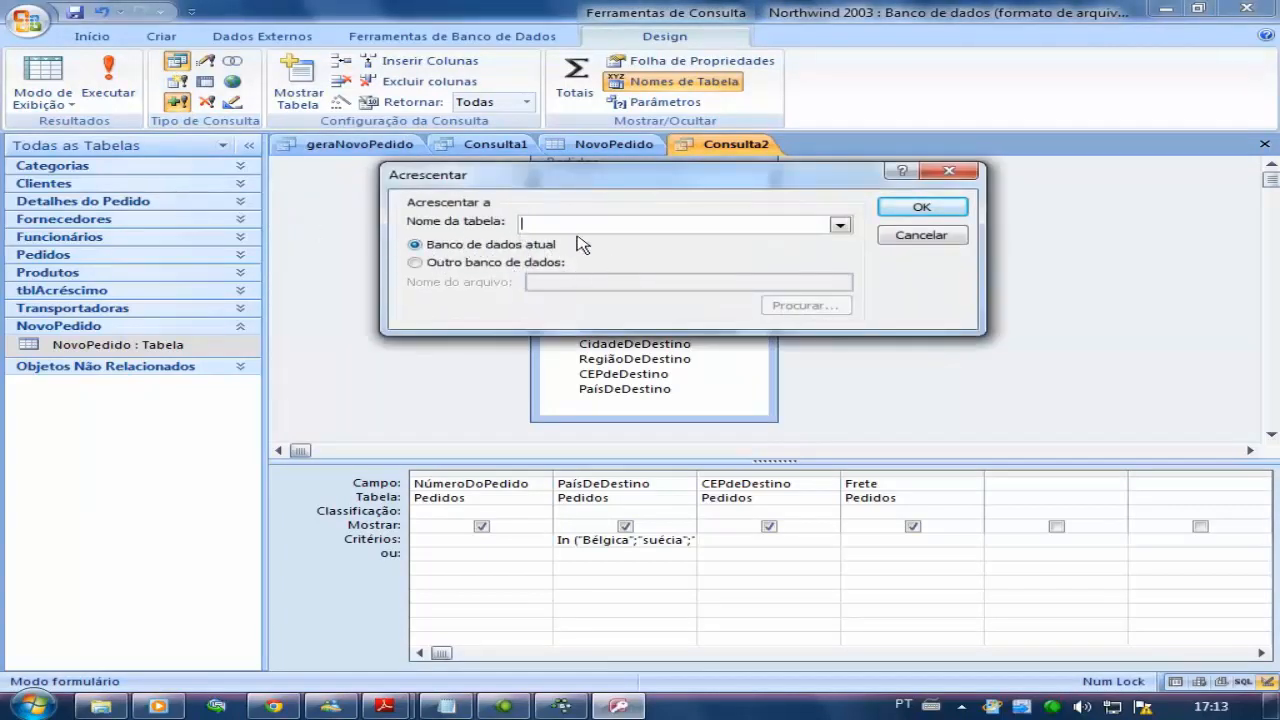
click(840, 225)
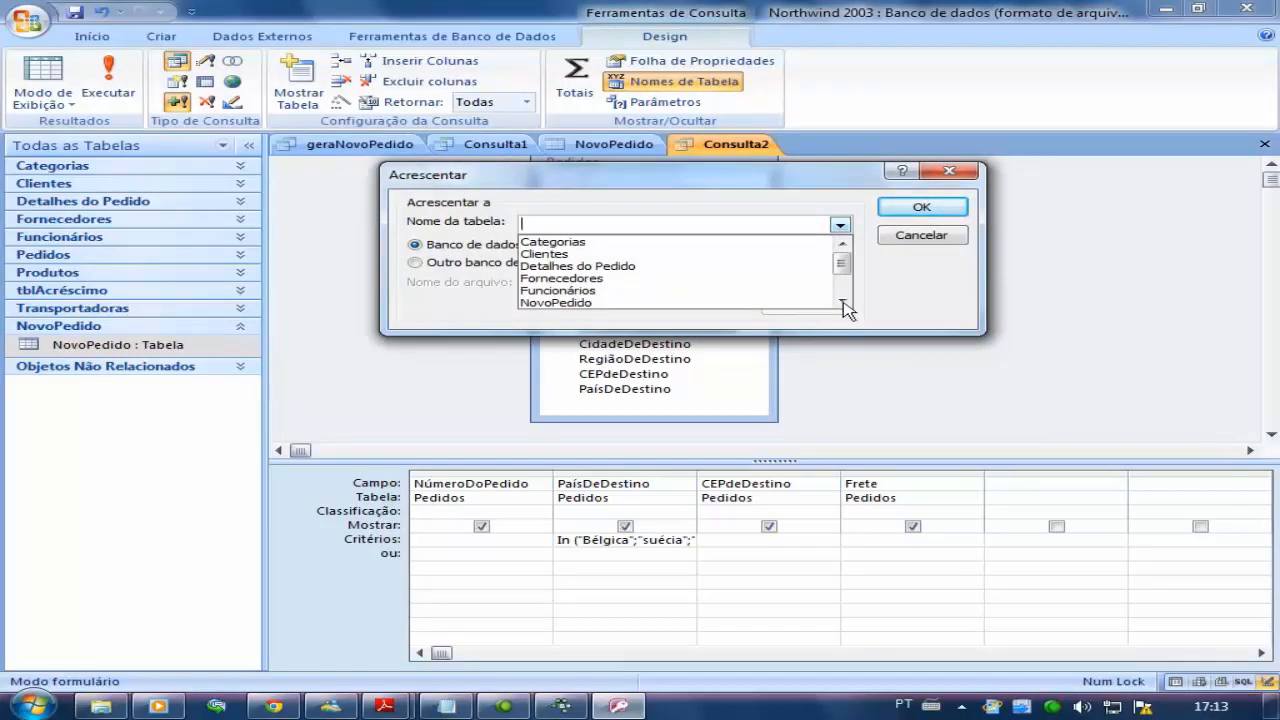
click(553, 303)
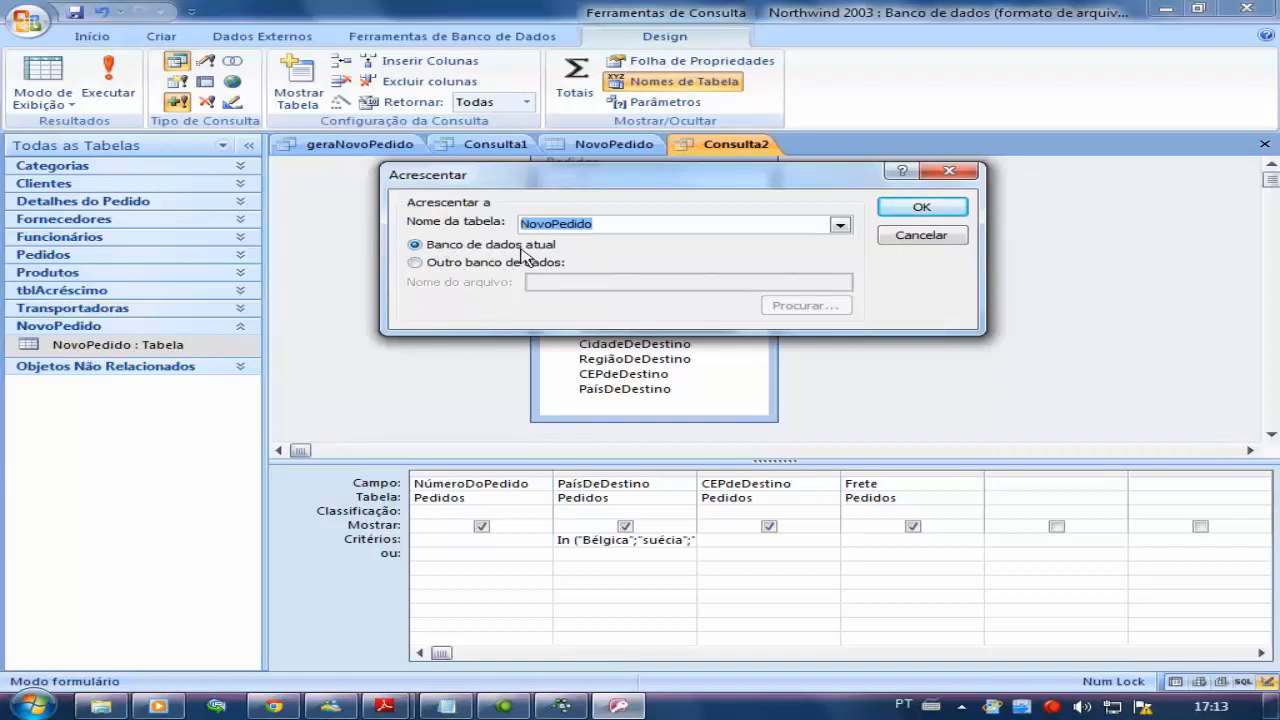
click(906, 212)
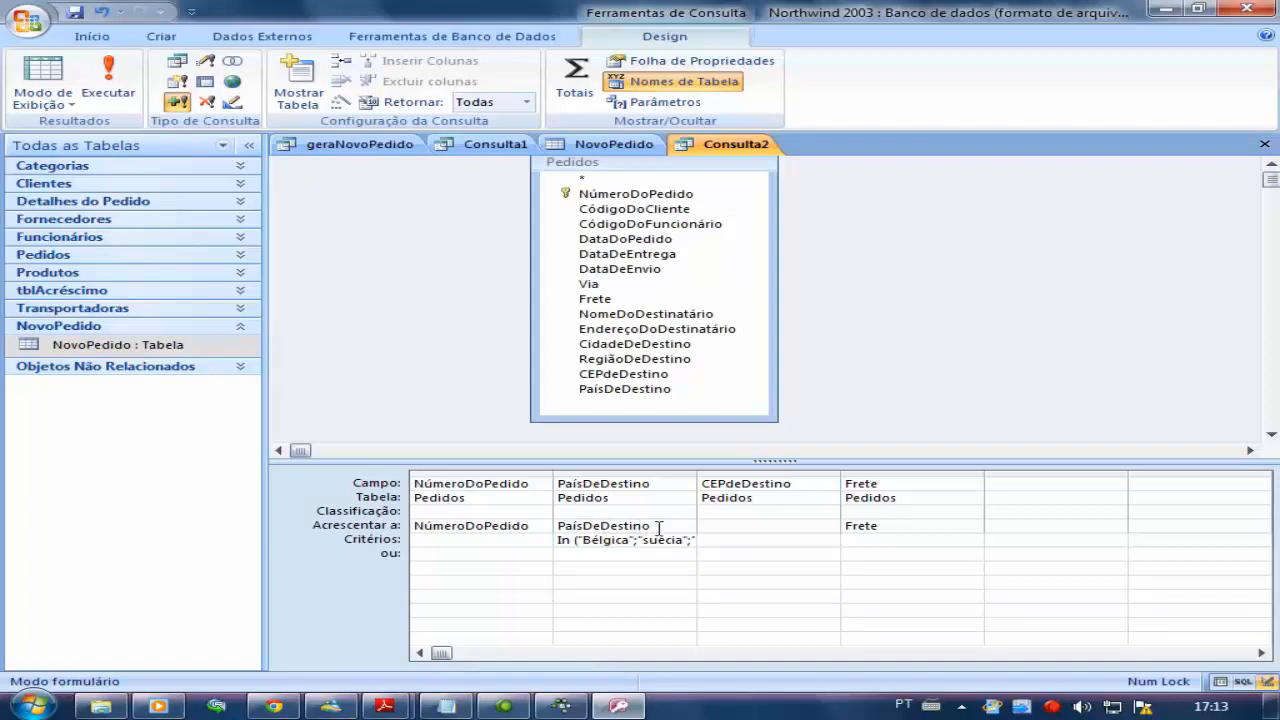
Check the destination fields available for the CEPdeDestino column and replace that column's source field with CidadeDeDestino.
click(739, 527)
click(834, 527)
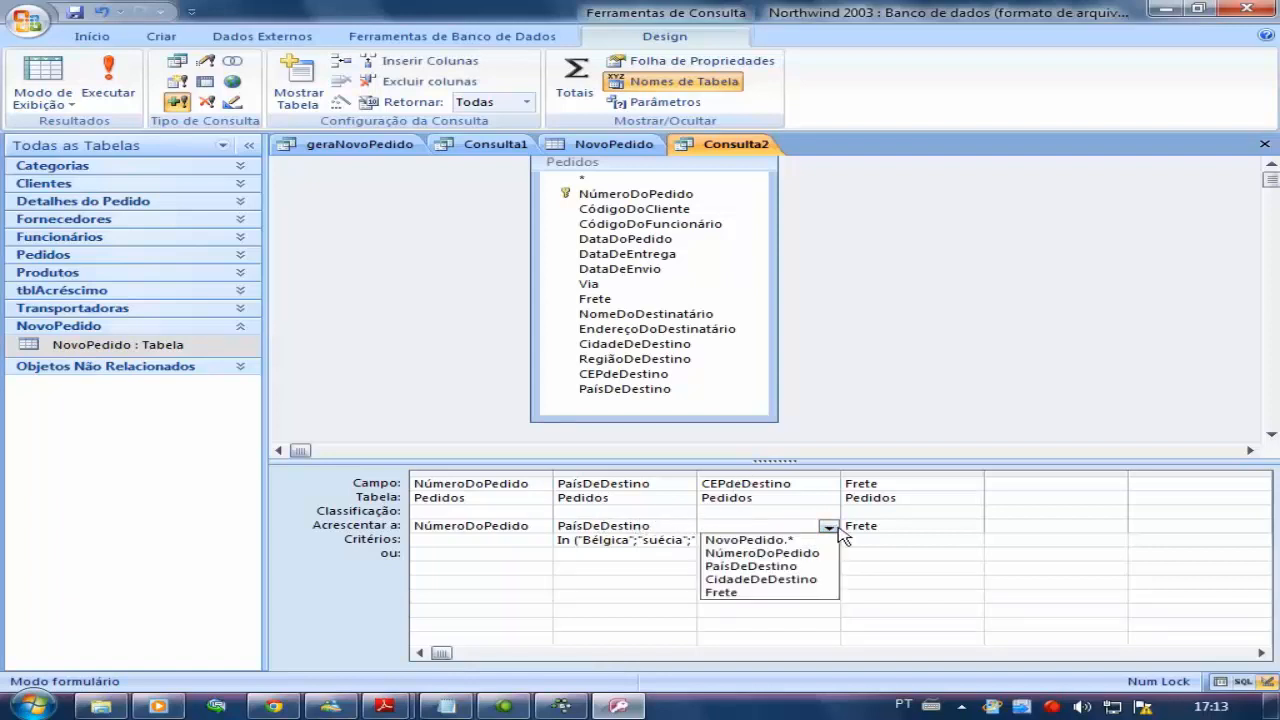
click(771, 485)
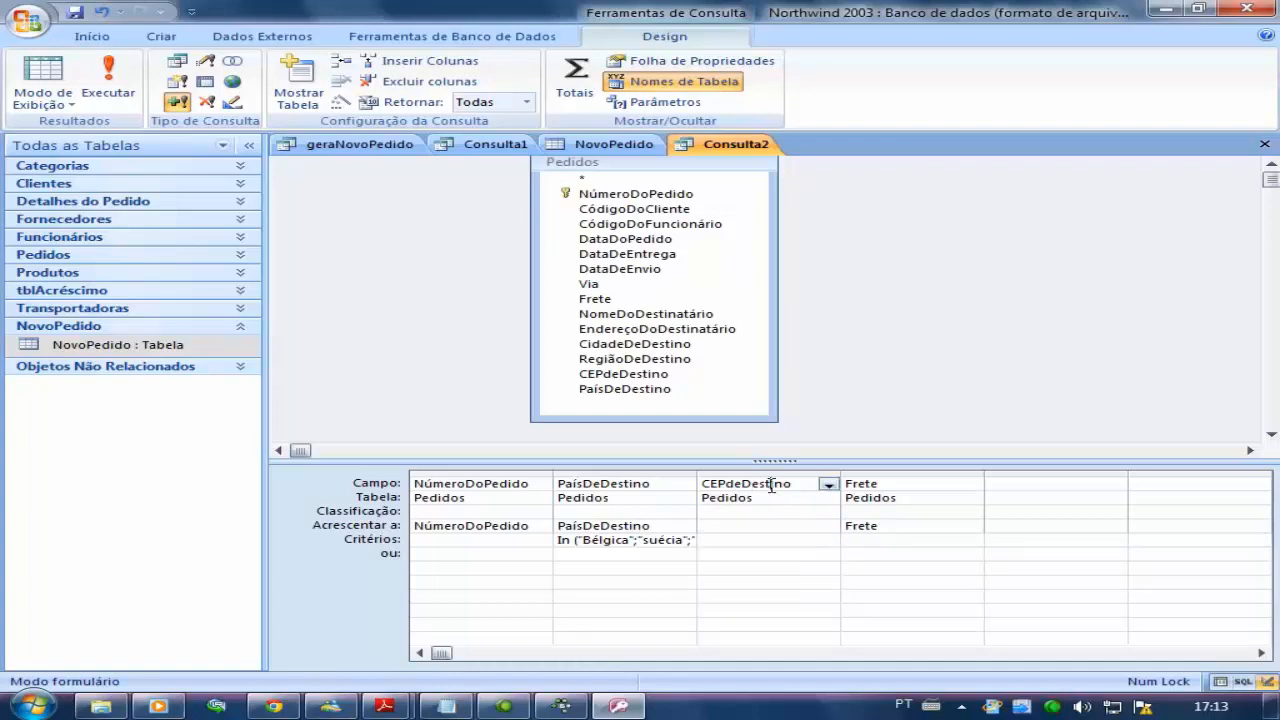
click(828, 484)
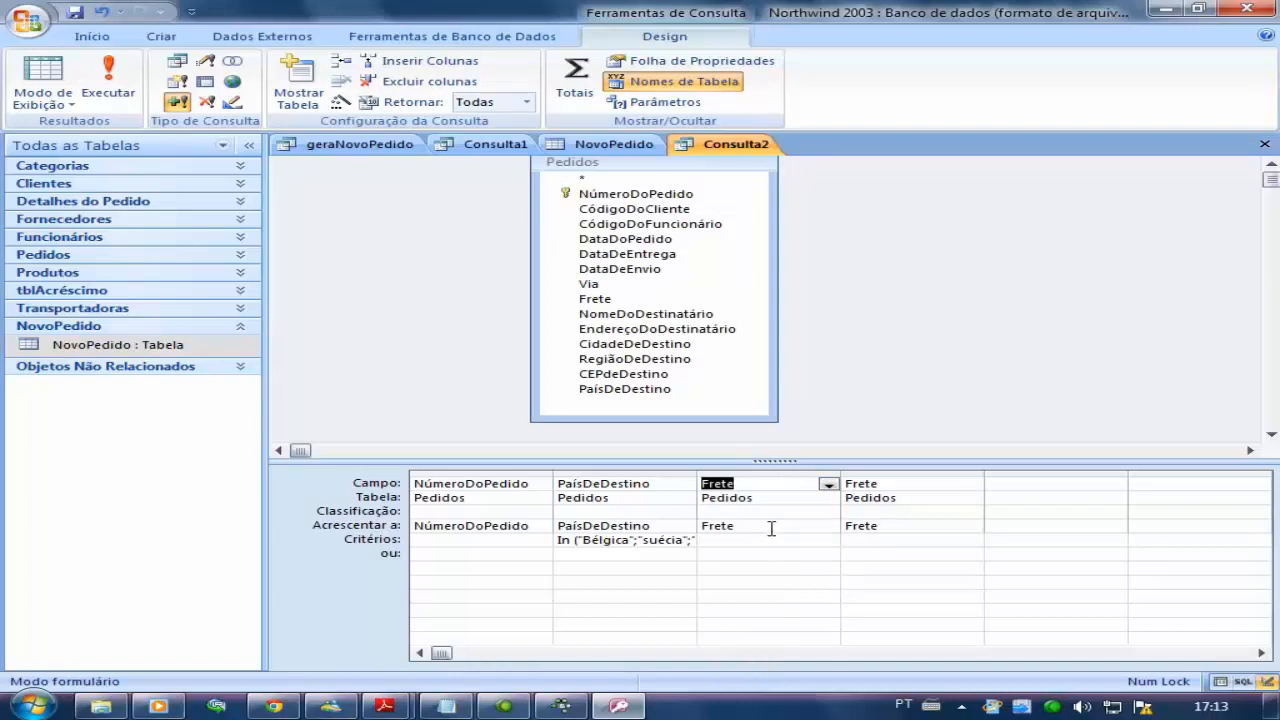
click(828, 484)
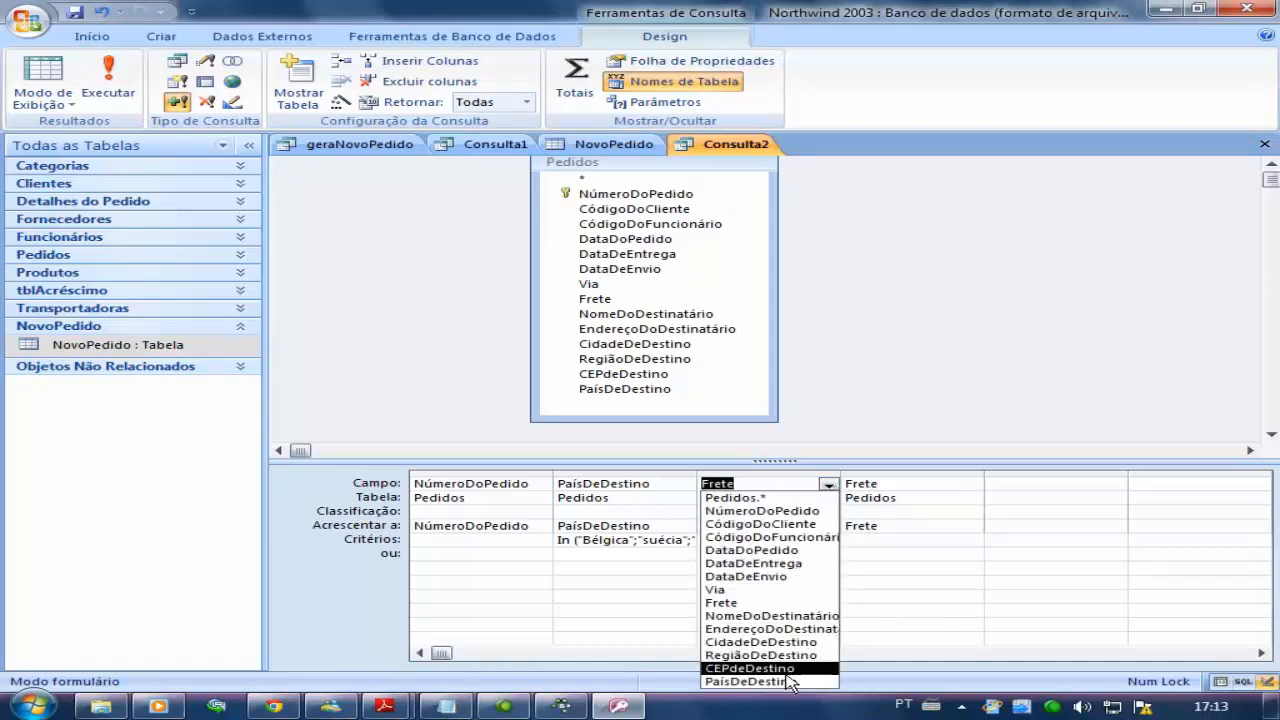
click(790, 642)
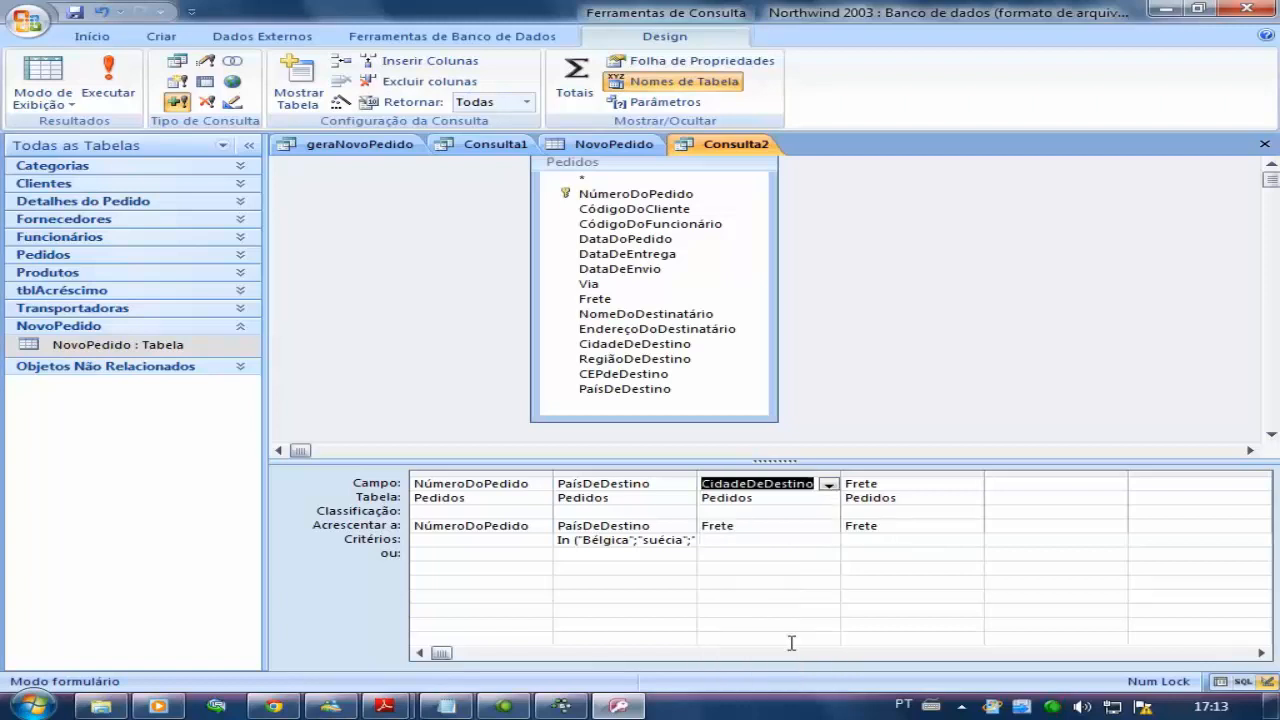
Set the append destination of the CidadeDeDestino column to the CidadeDeDestino field.
click(797, 529)
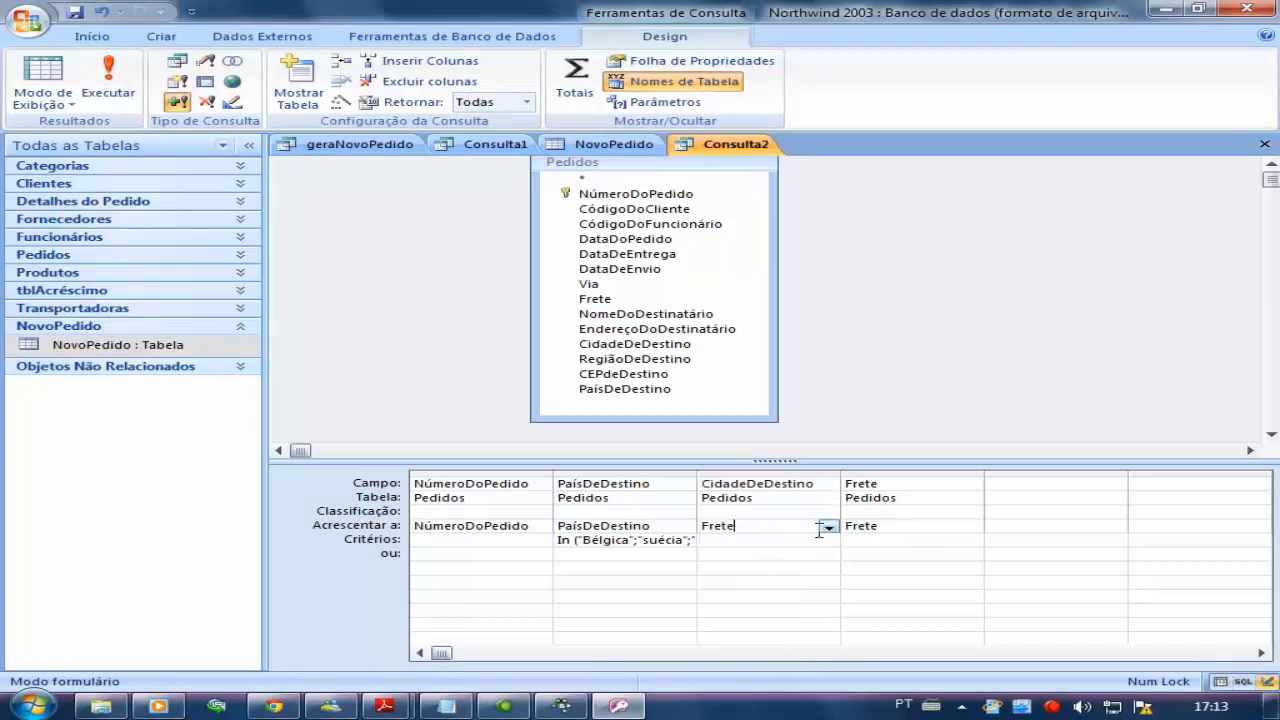
click(827, 527)
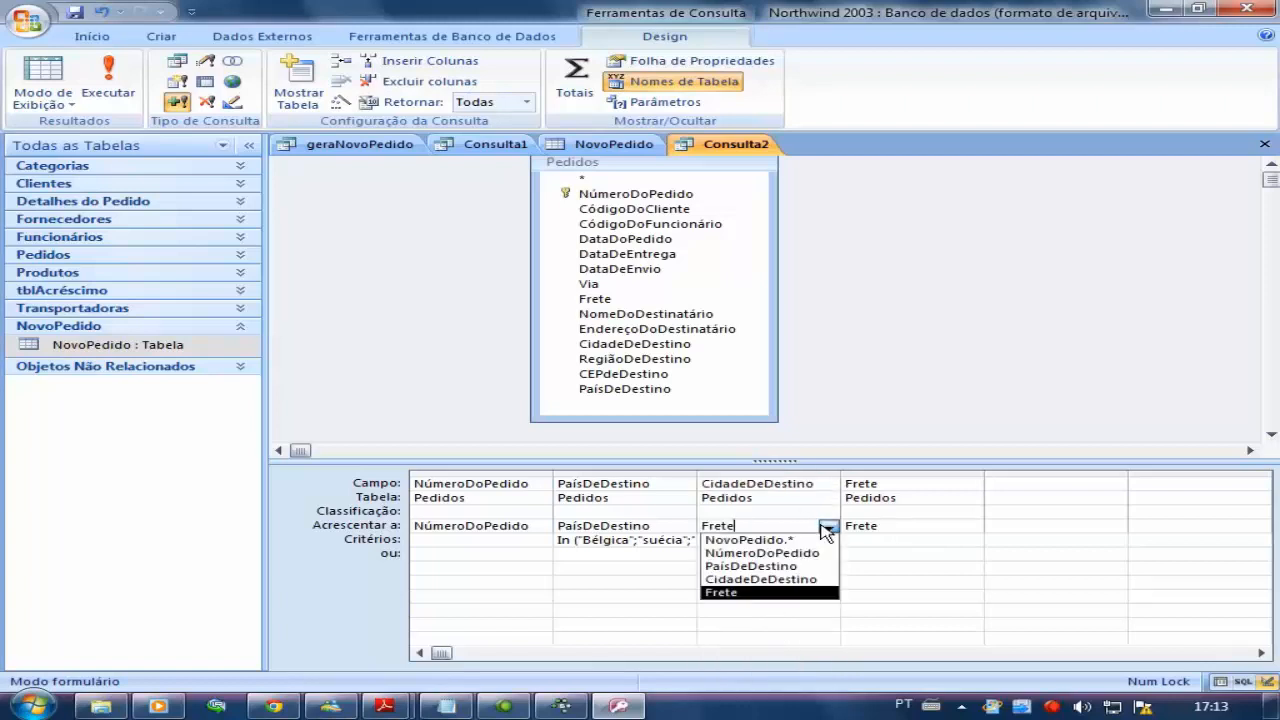
click(800, 579)
click(768, 543)
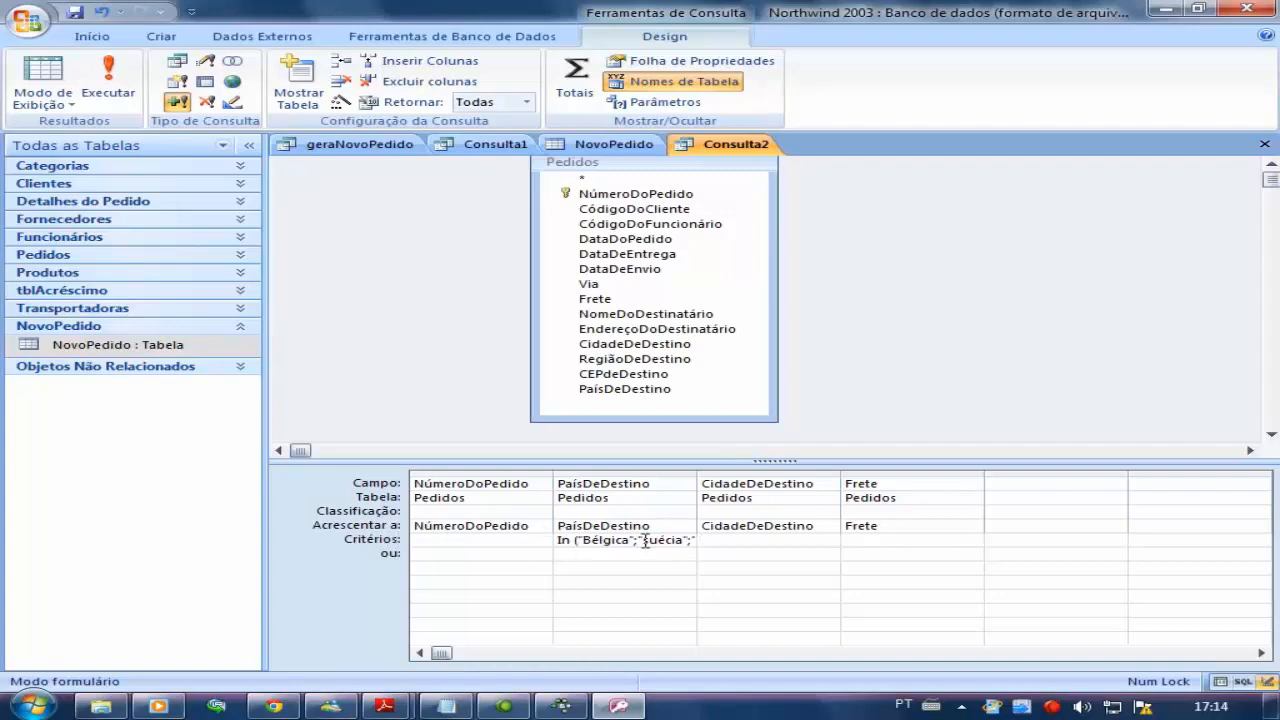
Preview the records Consulta2 will append, through the end of the list, and return to the query design.
click(55, 80)
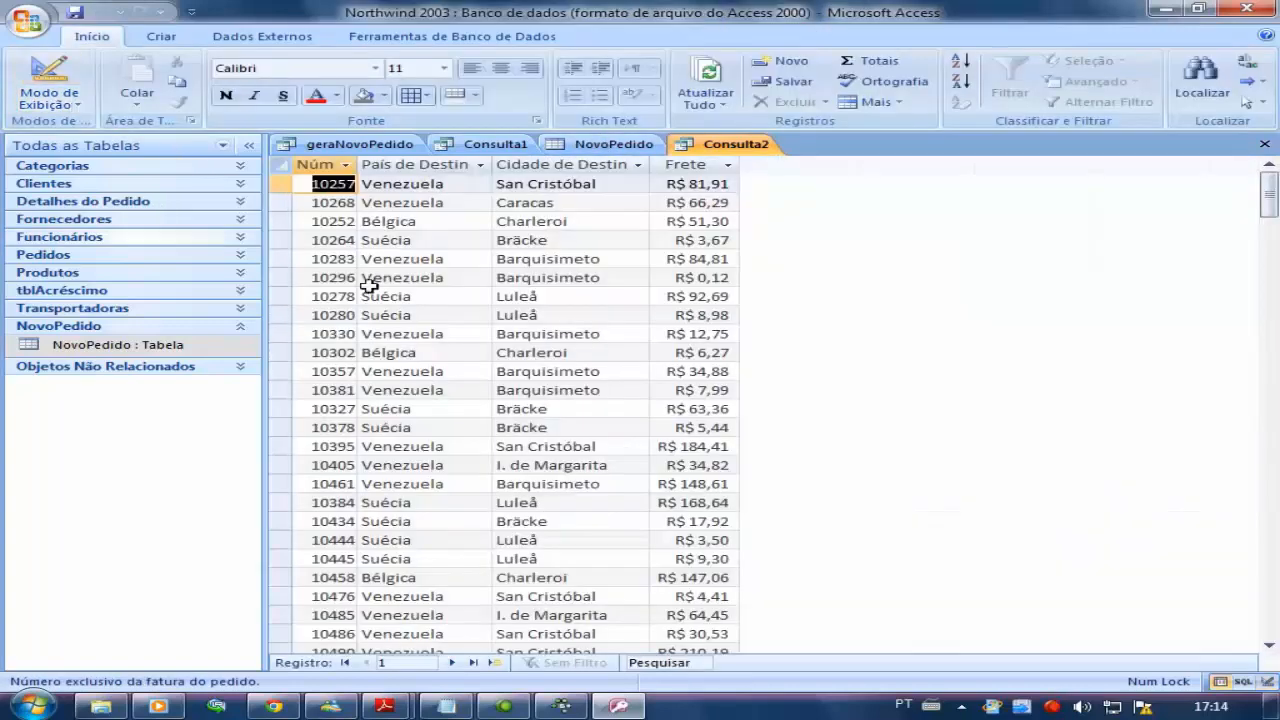
drag(1271, 202, 1273, 345)
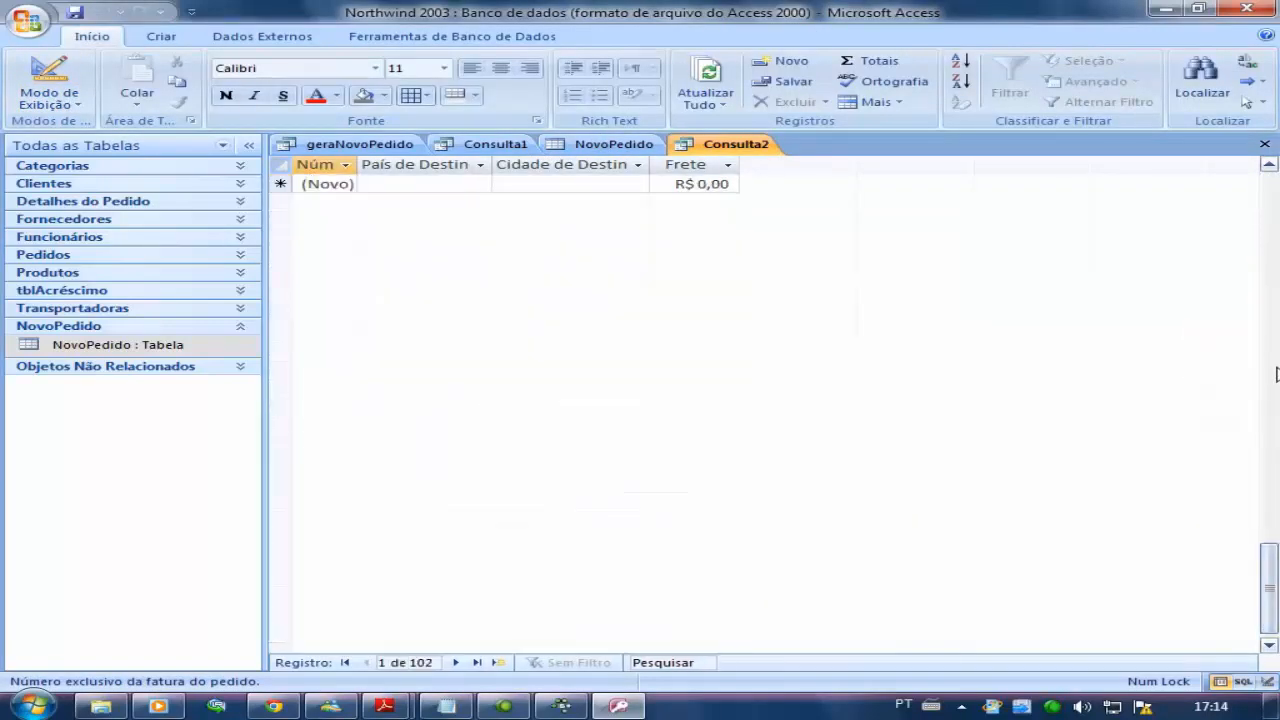
drag(1270, 560, 1270, 190)
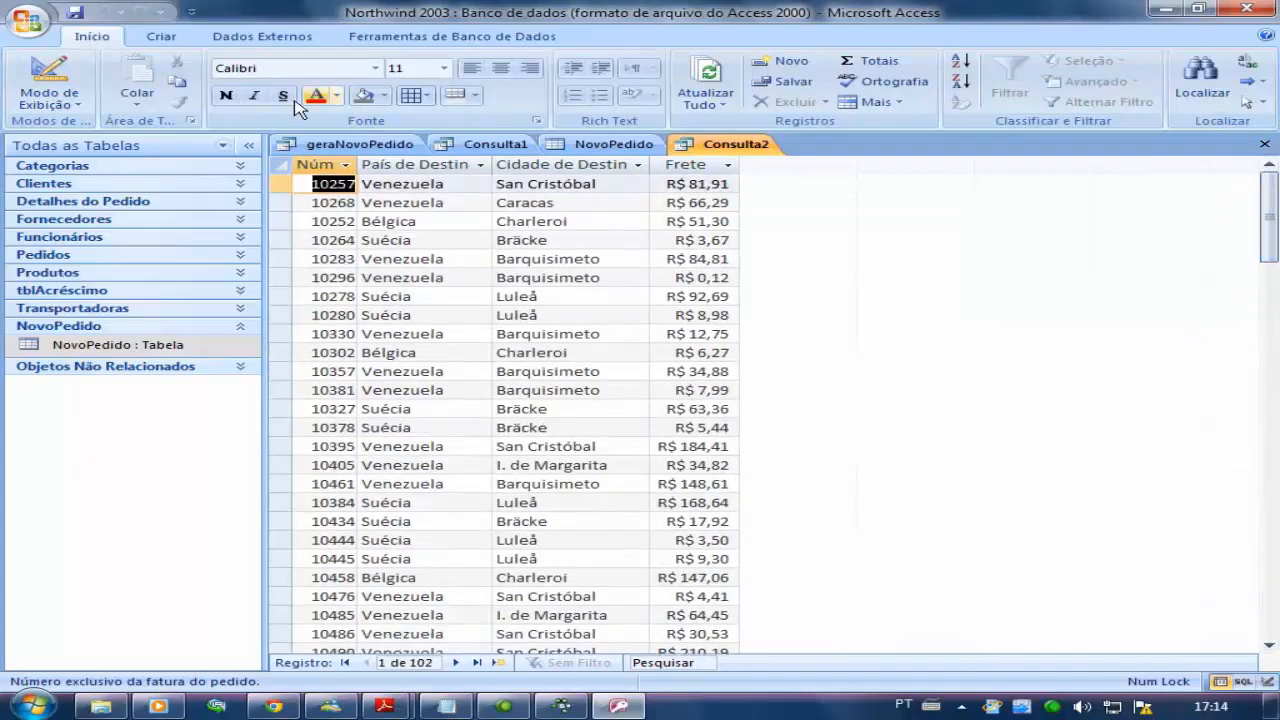
click(55, 80)
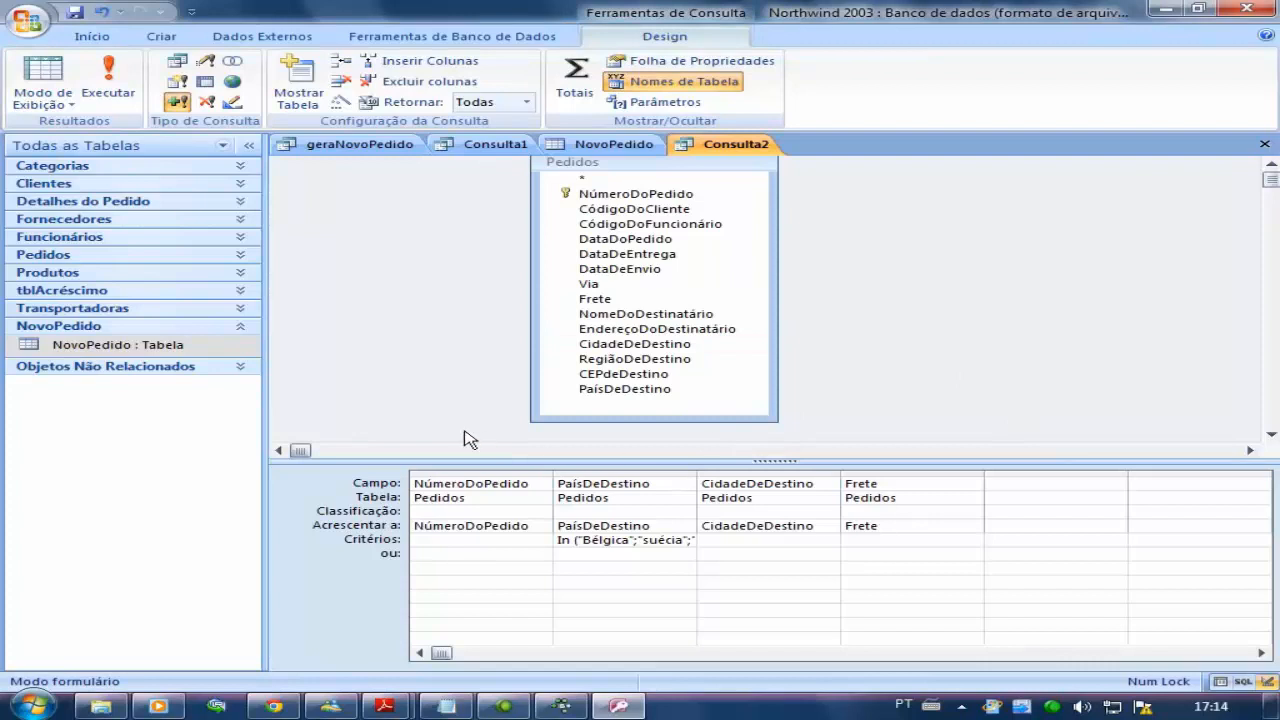
Run the Consulta2 append query, accepting the addition of the rows, and reload the NovoPedido datasheet.
click(128, 72)
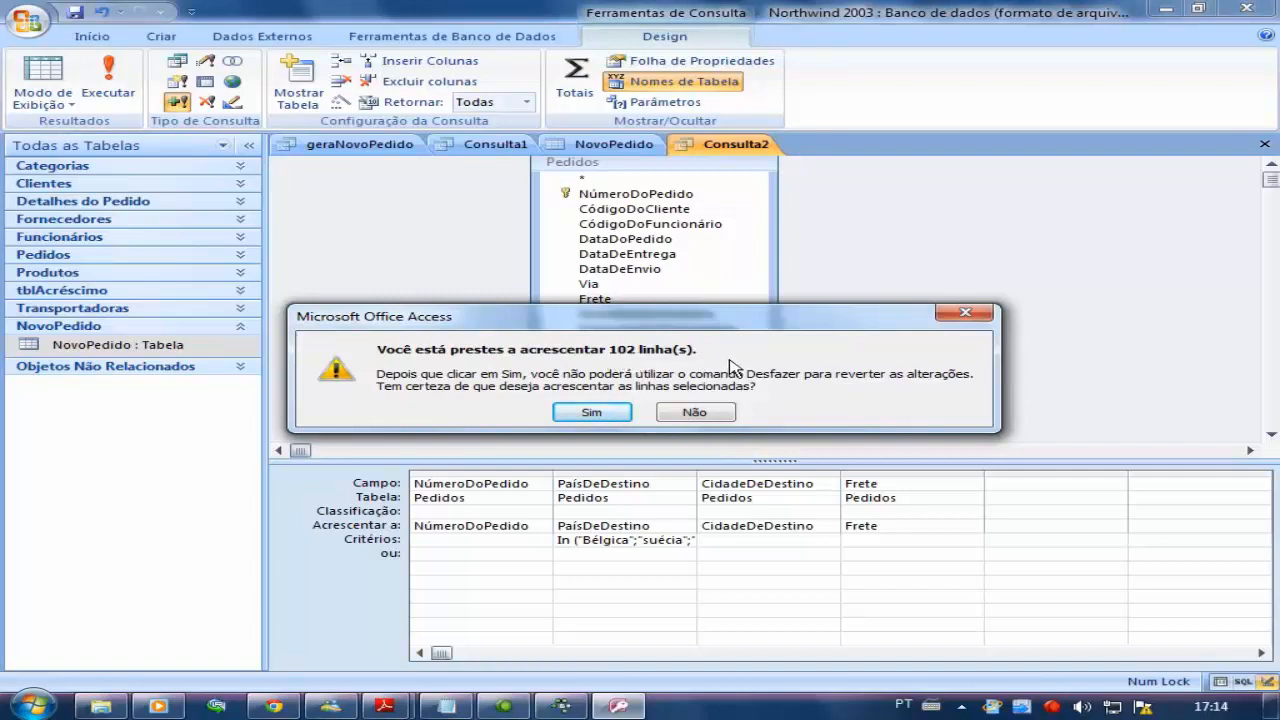
click(612, 415)
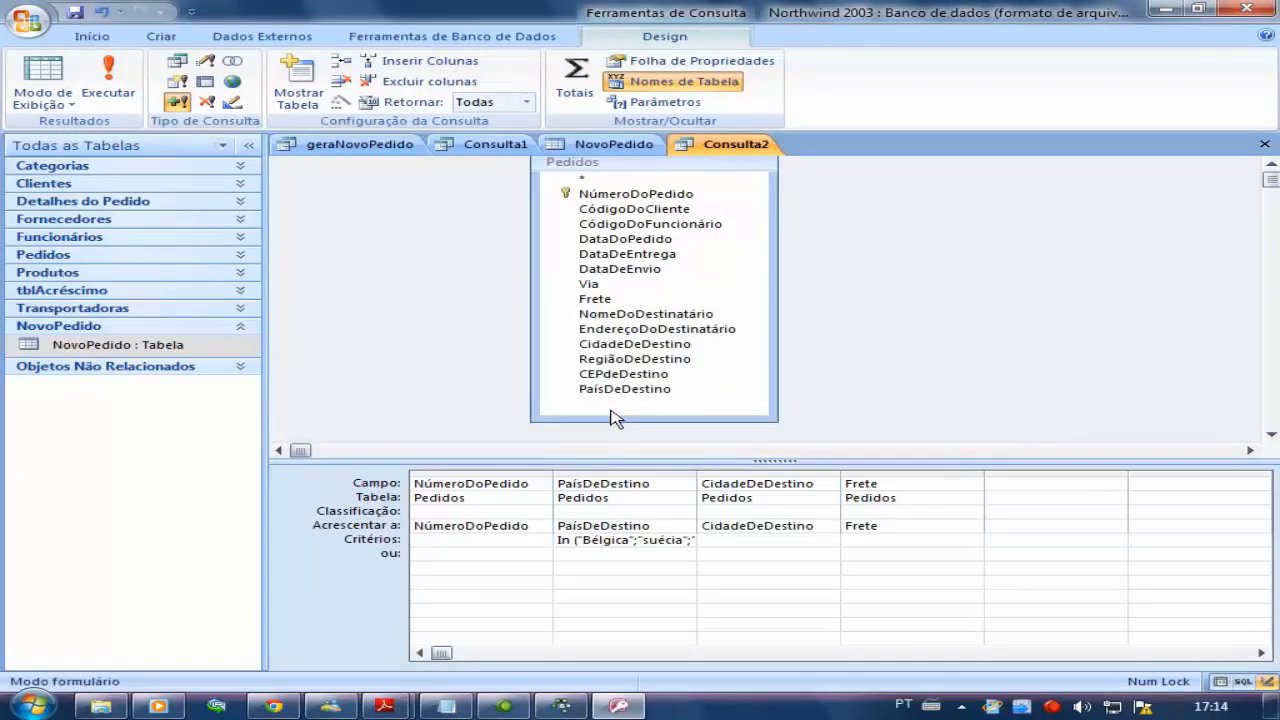
click(607, 149)
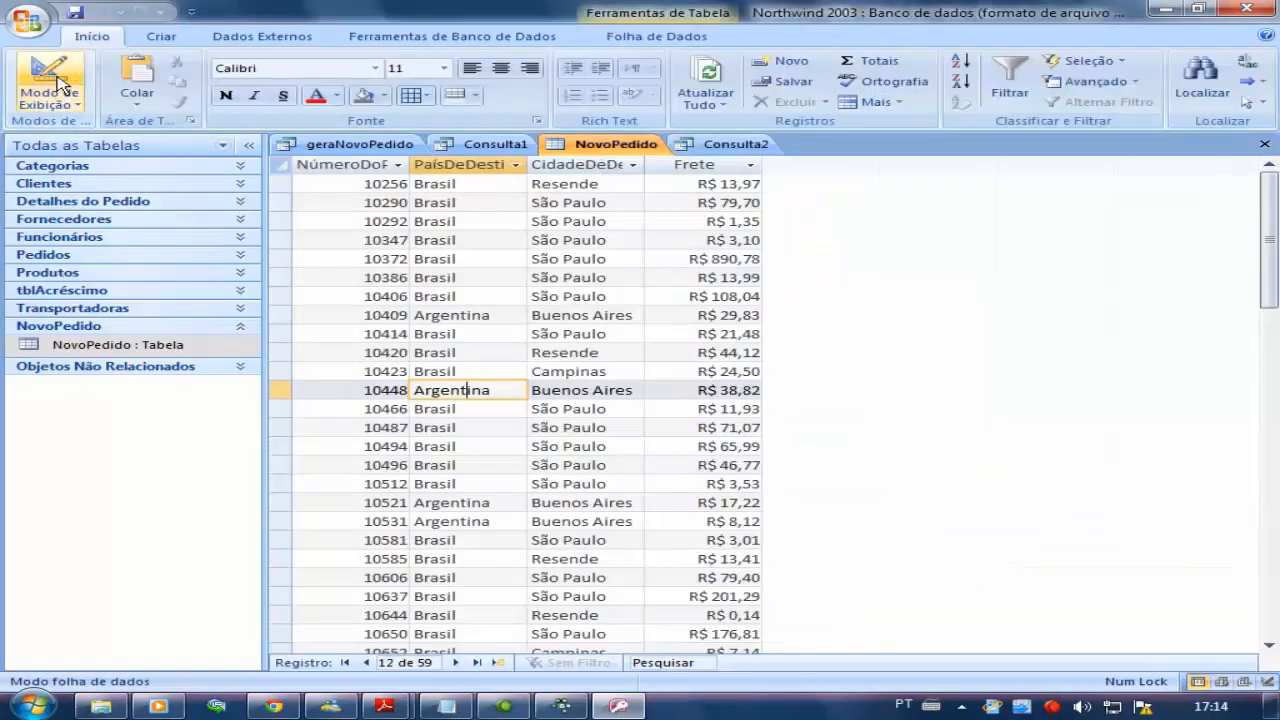
click(57, 82)
click(57, 82)
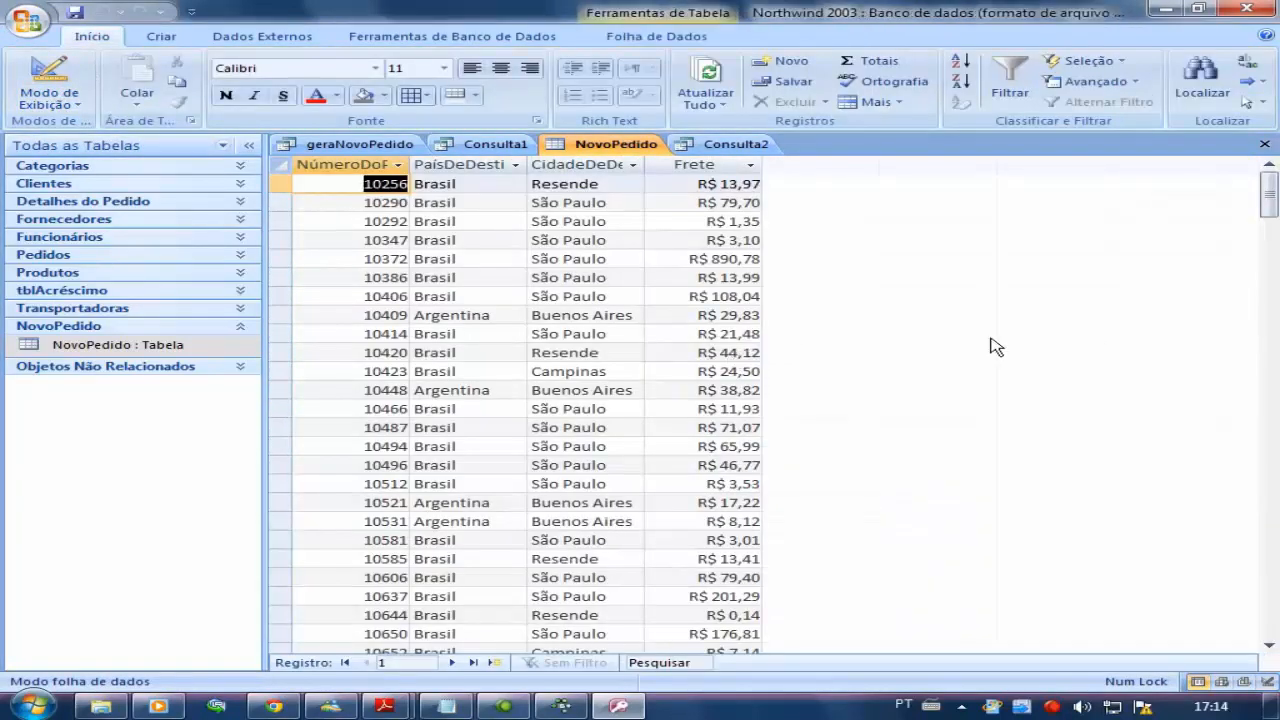
Examine the Venezuela, Suécia and Bélgica orders appended to NovoPedido through the last record, and return to the Consulta2 design.
scroll(526, 333, down, 3)
scroll(526, 333, down, 20)
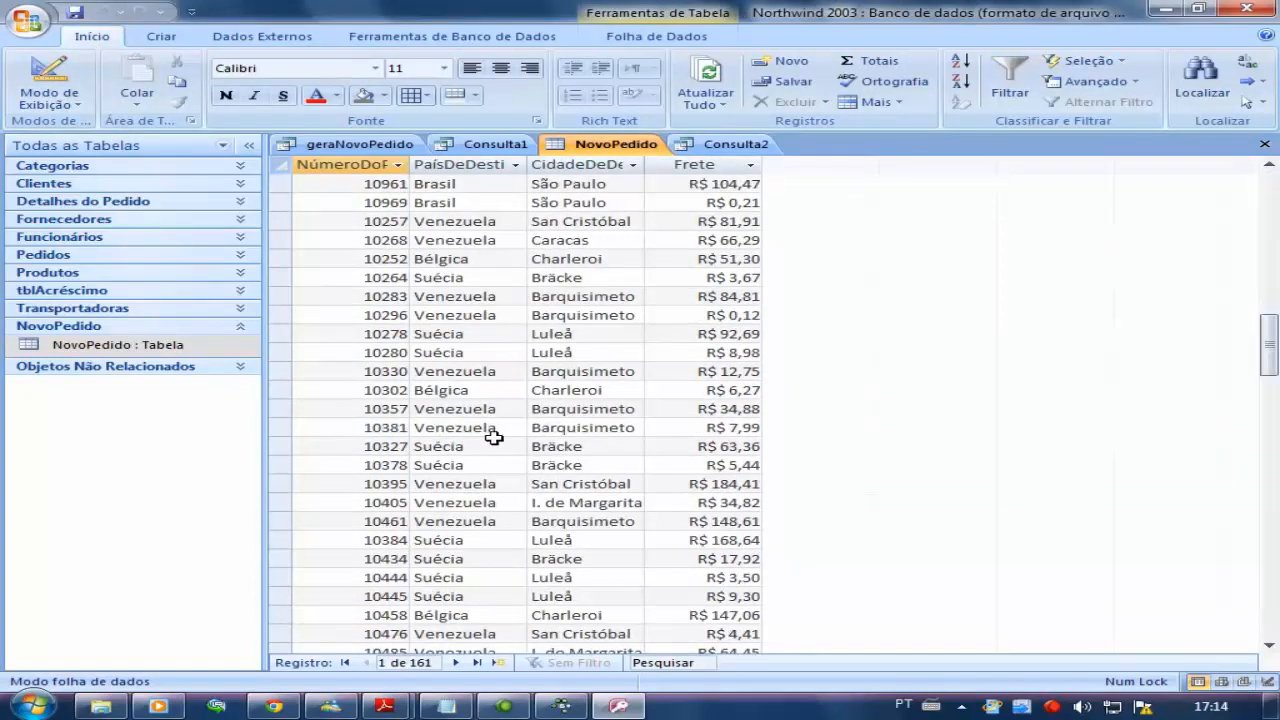
drag(508, 372, 413, 372)
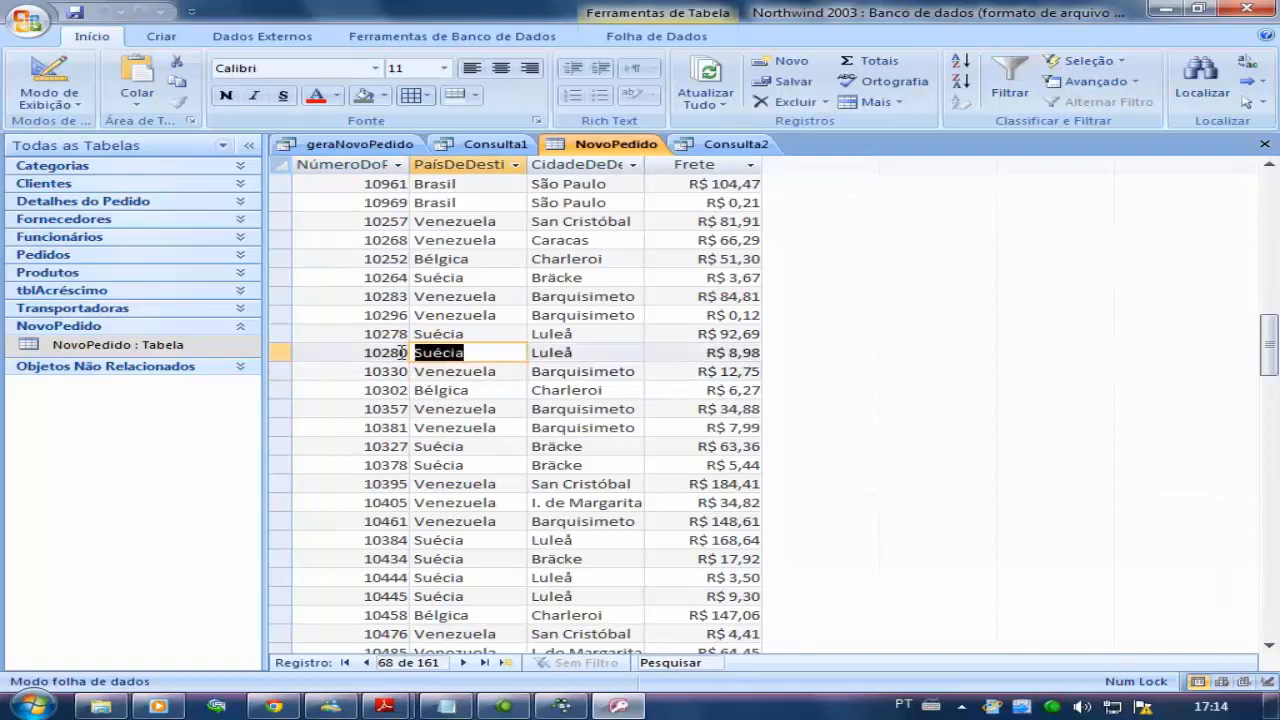
drag(482, 258, 397, 258)
scroll(460, 400, down, 19)
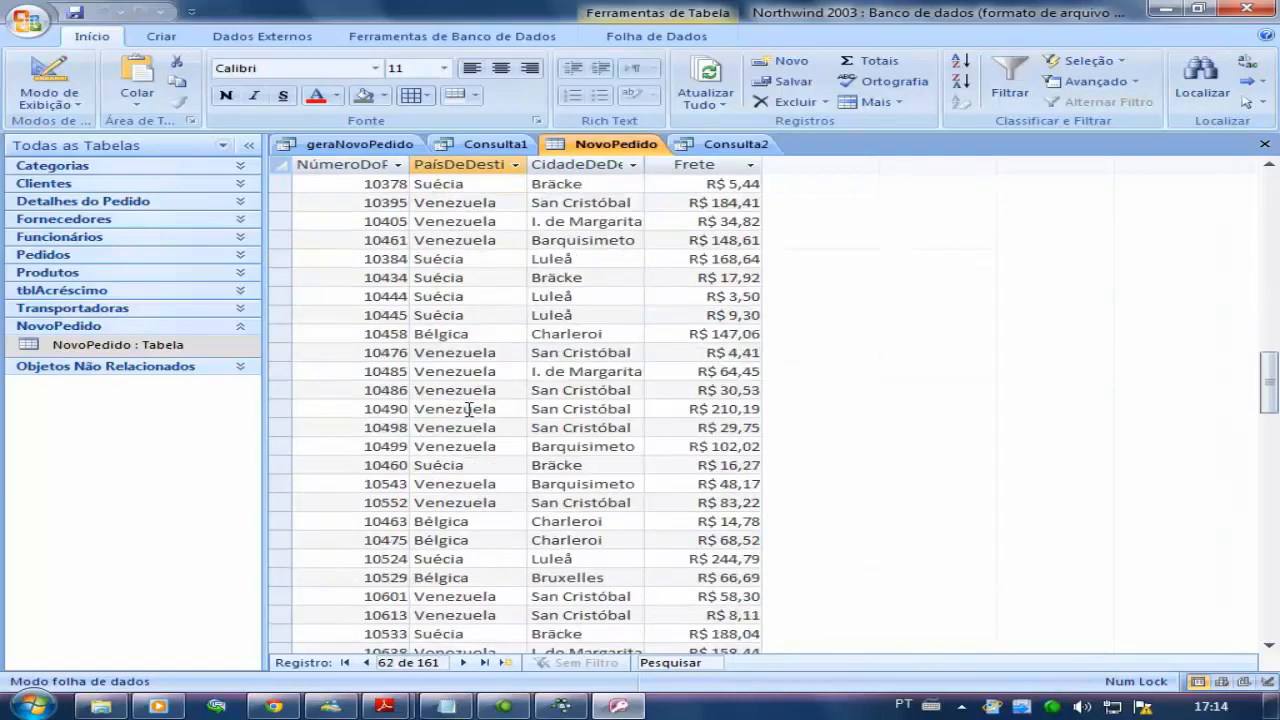
scroll(435, 648, down, 4)
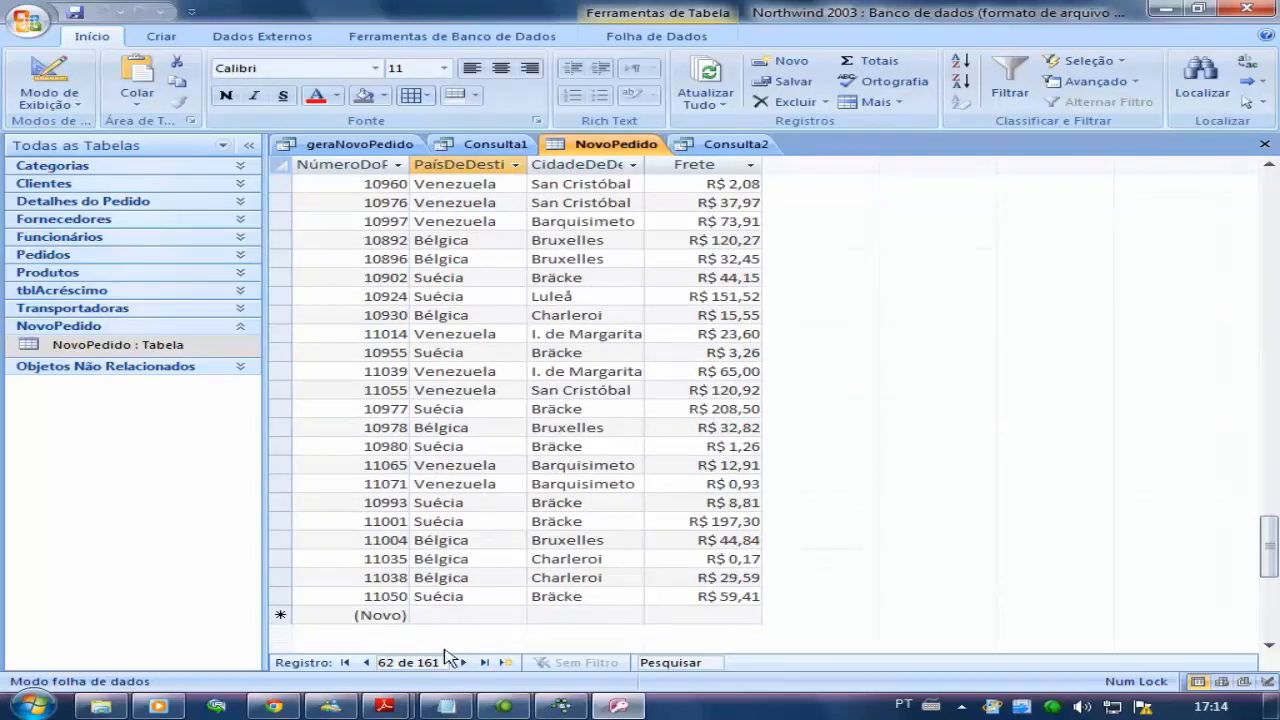
scroll(511, 537, up, 15)
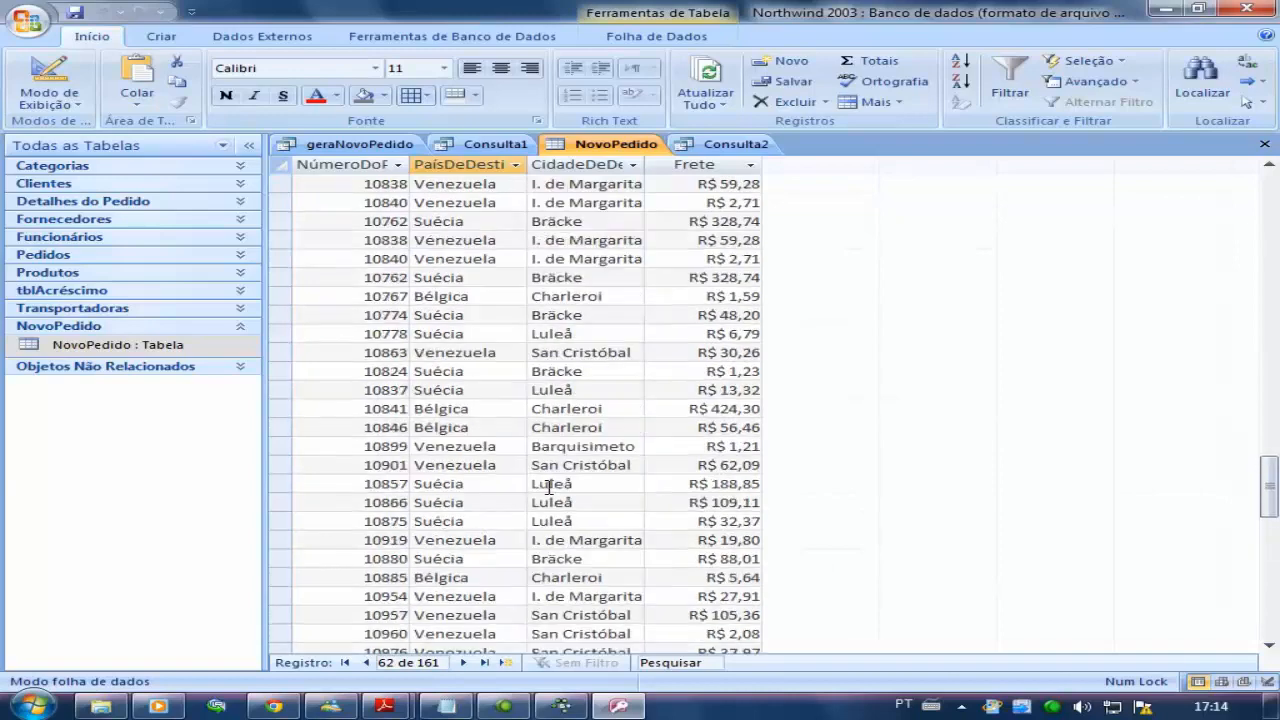
scroll(491, 306, up, 5)
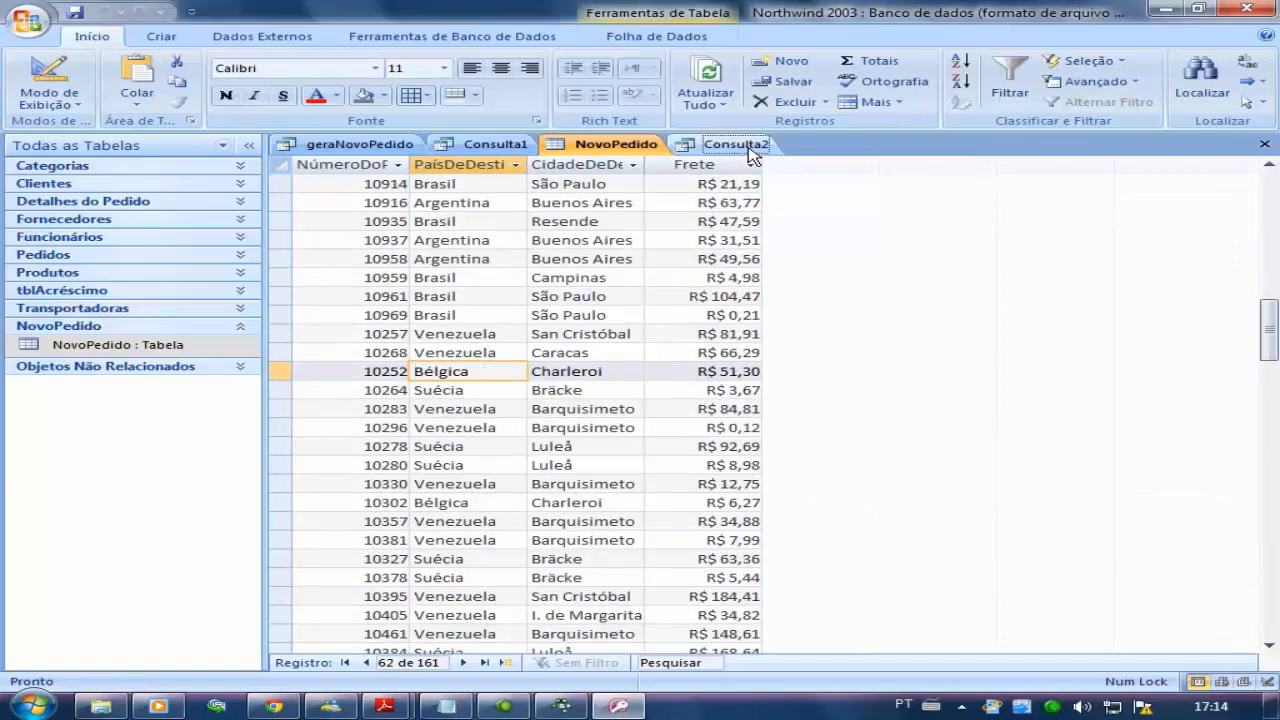
click(741, 146)
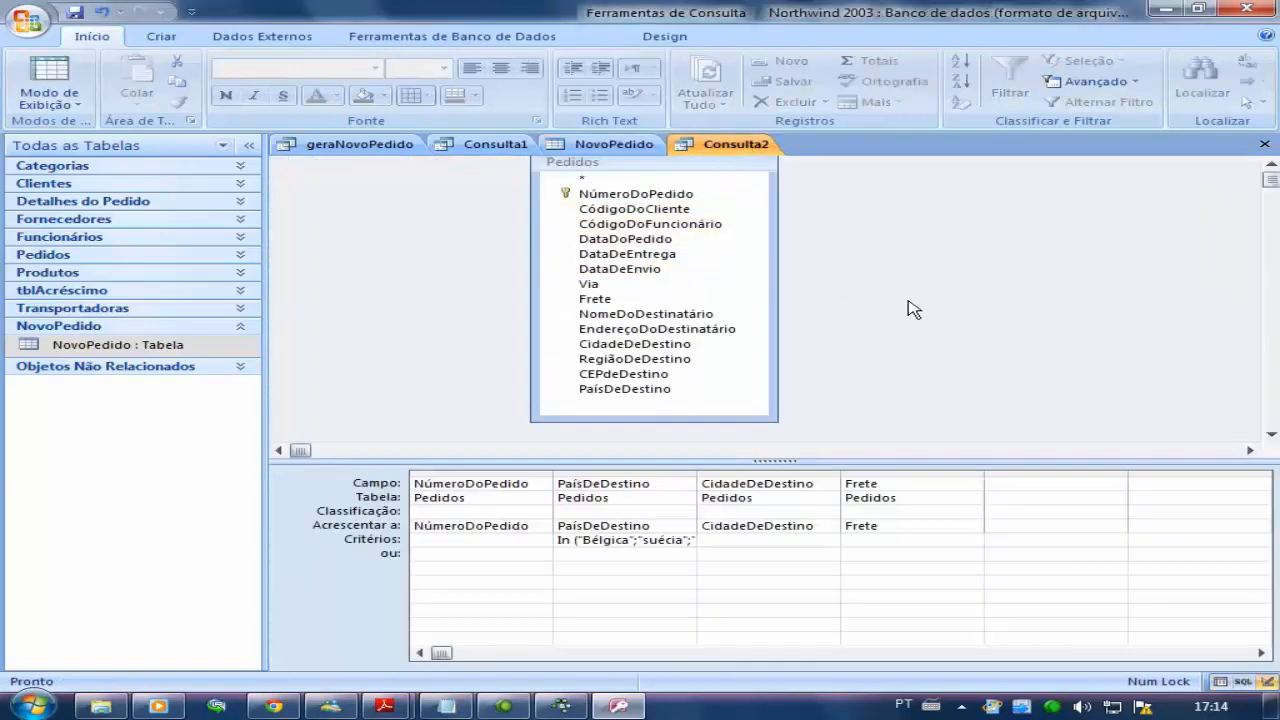